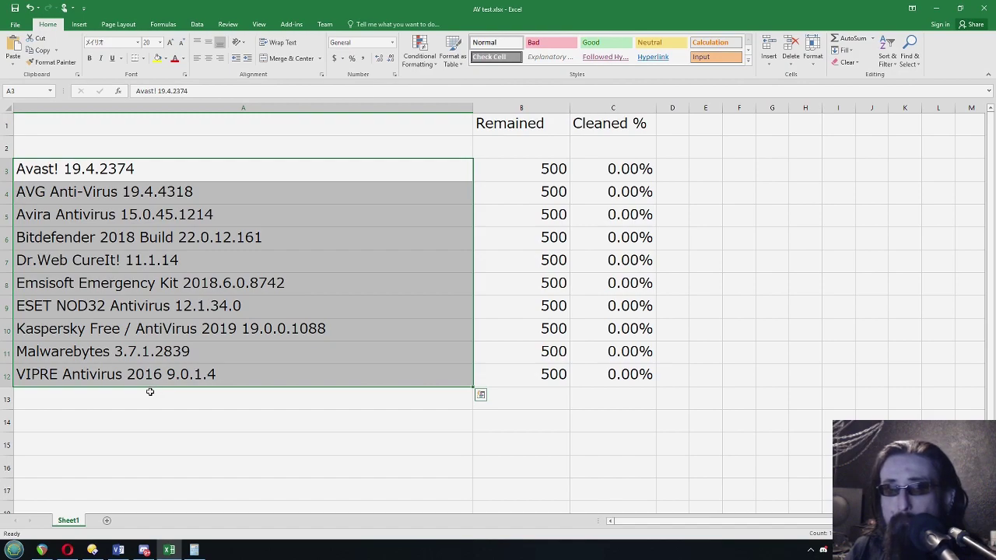
Examine the antivirus product list along with the Avast row's Remained value and Cleaned % formula.
left_click(149, 396)
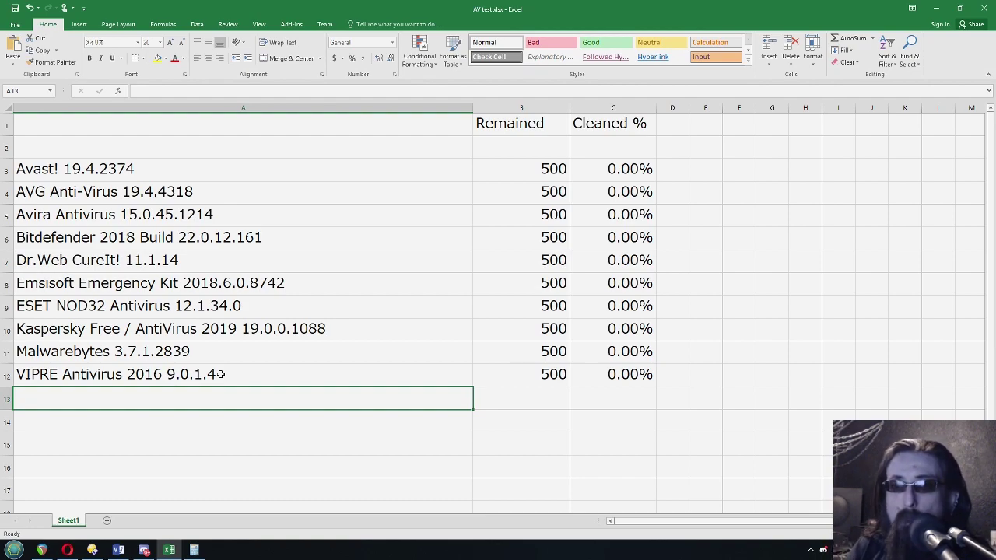
left_click_drag(222, 374, 190, 172)
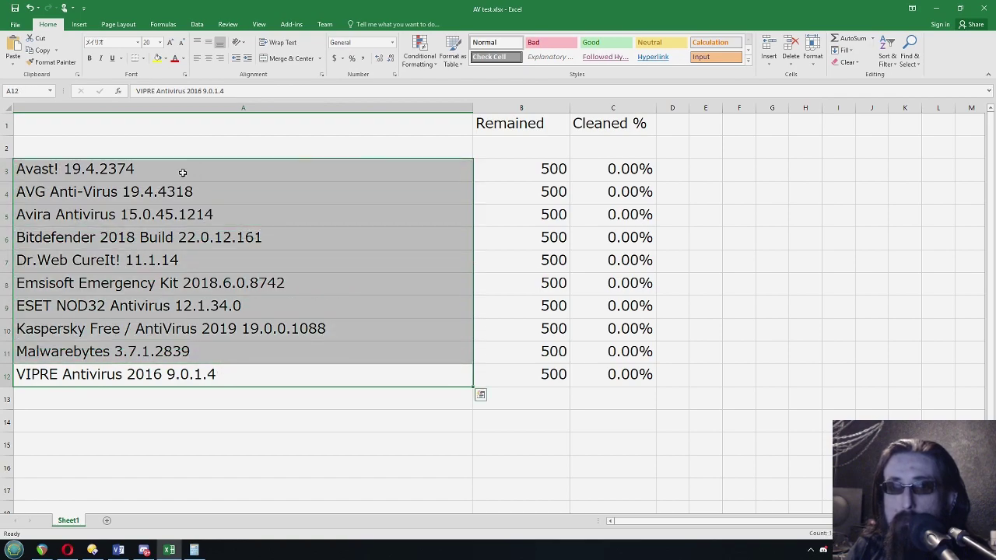
left_click(186, 173)
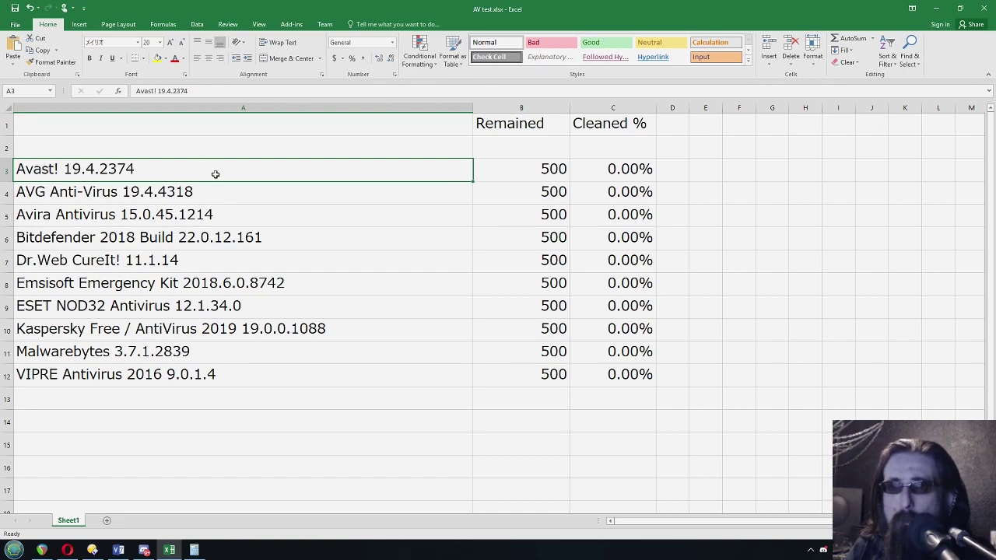
left_click(175, 192)
left_click(150, 217)
left_click(251, 169)
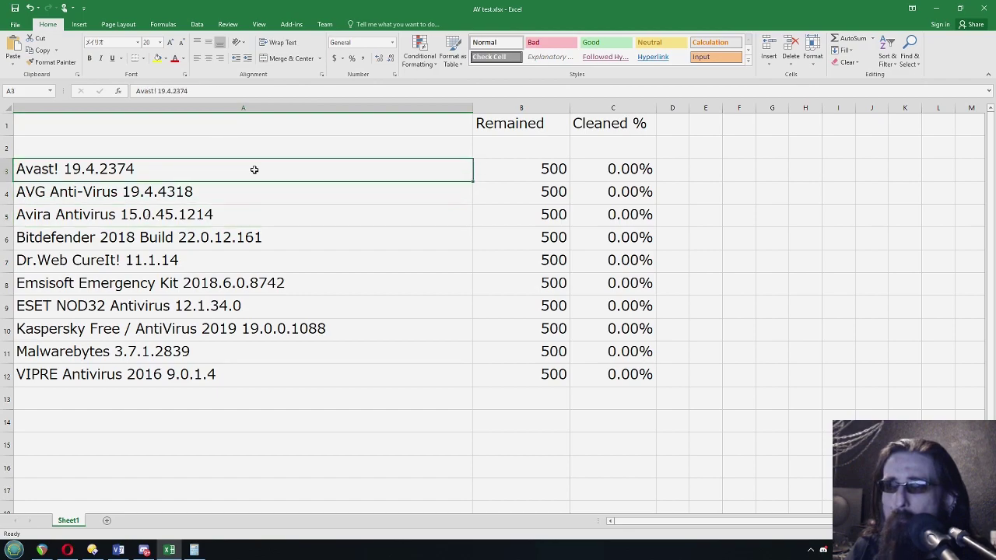
left_click(550, 171)
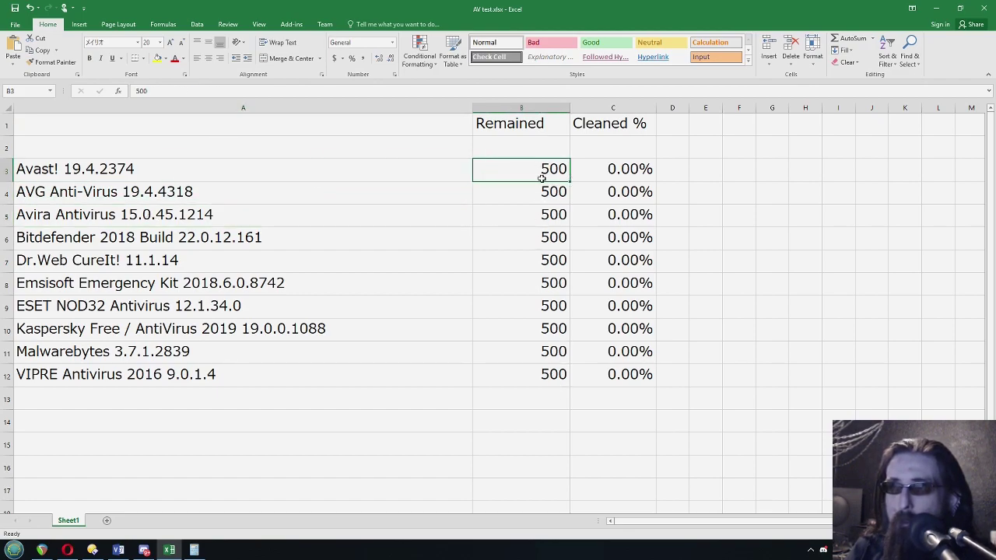
left_click(598, 170)
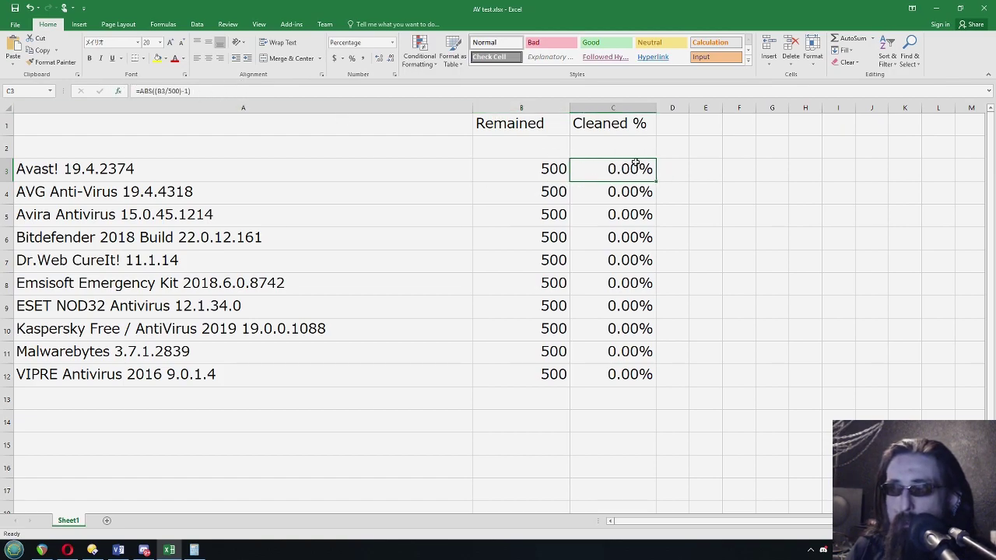
Try a Remained value of 50 for Avast, check its Cleaned % cell, and undo the entry.
left_click(523, 170)
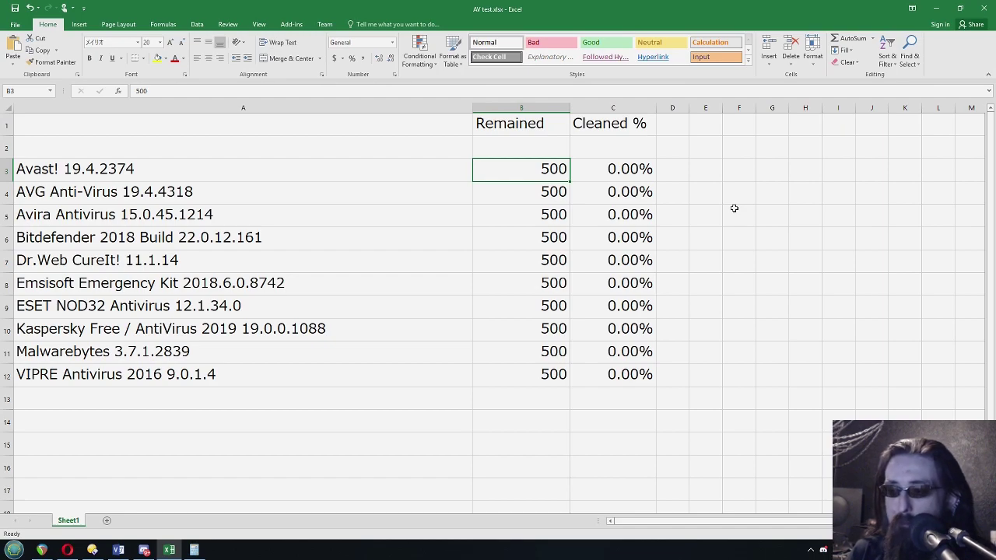
type("50")
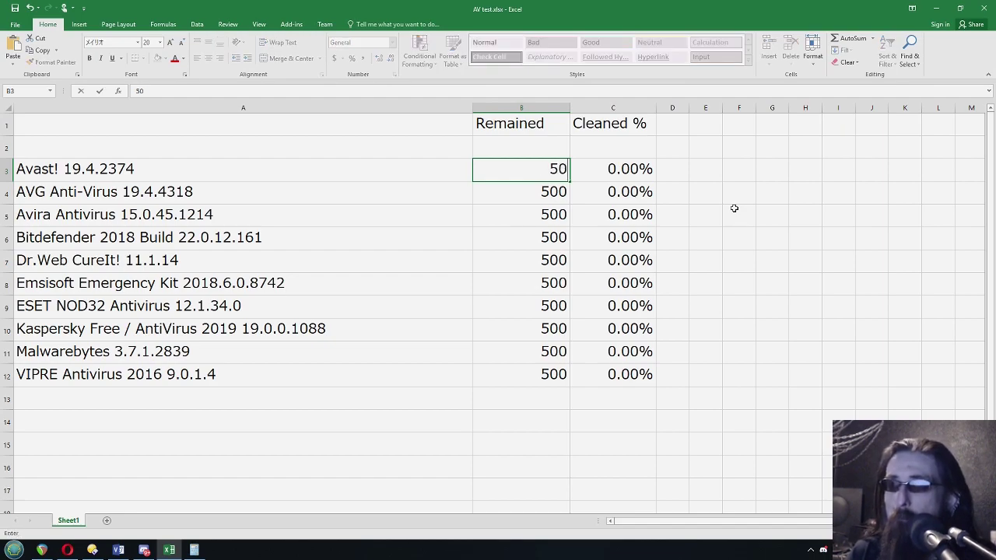
key("Return")
left_click(616, 172)
key("ctrl+z")
left_click(691, 163)
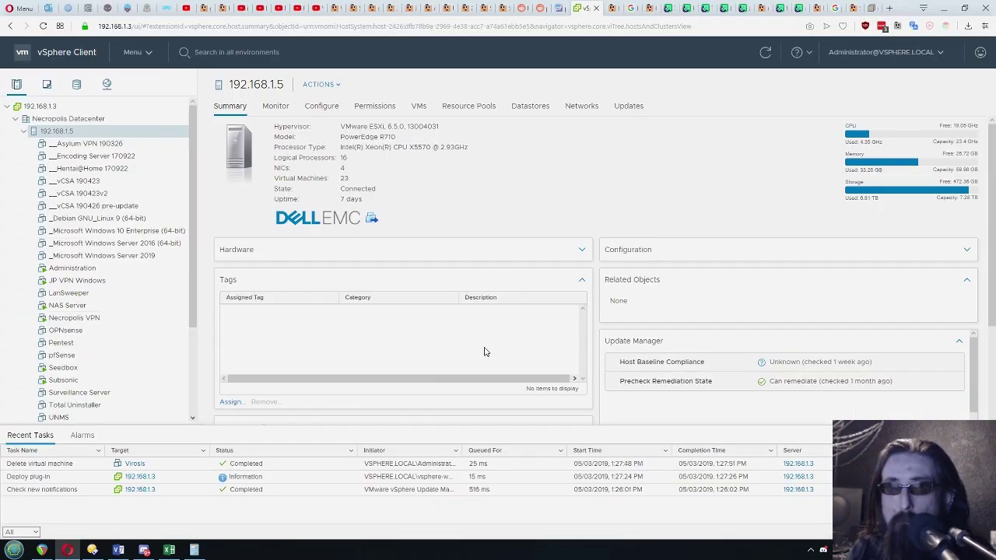
In vSphere Client, start a new virtual machine on host 192.168.1.5 with the "Create a new virtual machine" creation type.
left_click_drag(192, 220, 190, 182)
right_click(84, 135)
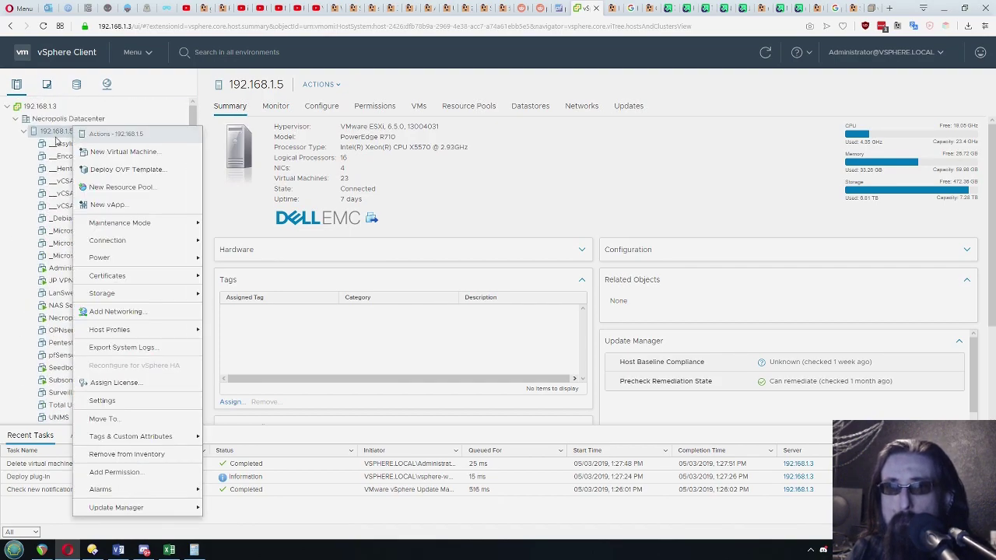
mouse_move(201, 223)
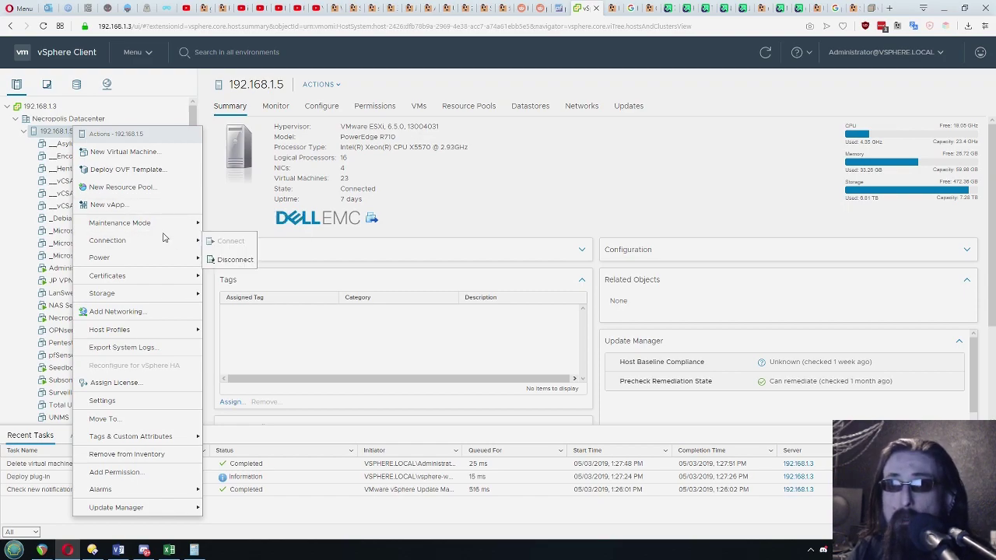
left_click(119, 152)
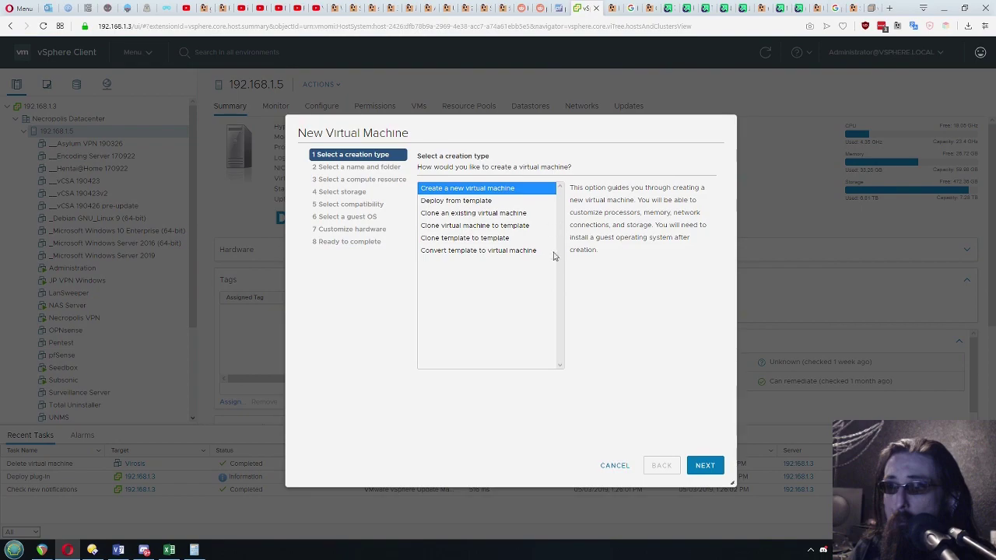
left_click(705, 466)
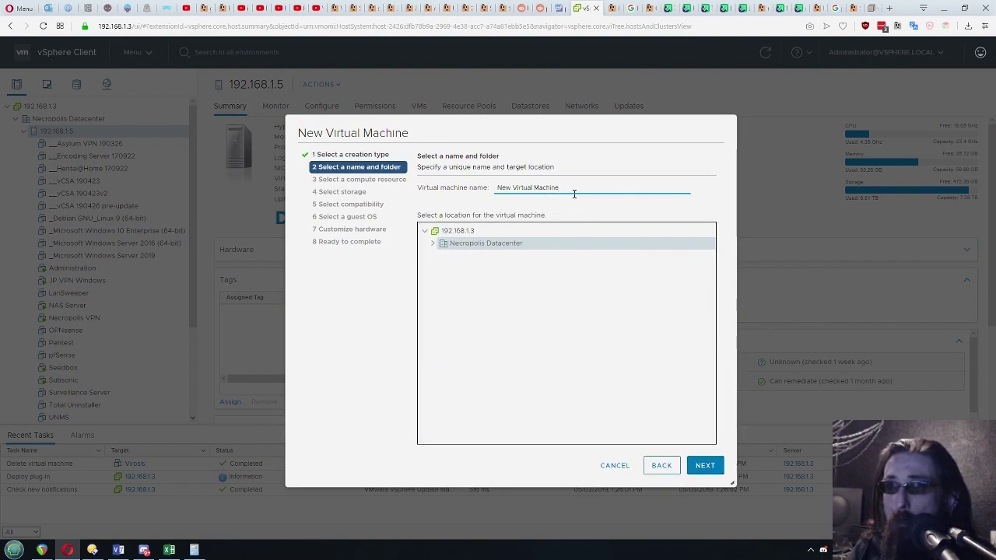
Name the virtual machine Virosis and place it in Necropolis Datacenter.
left_click_drag(574, 193, 464, 180)
type("Virosis")
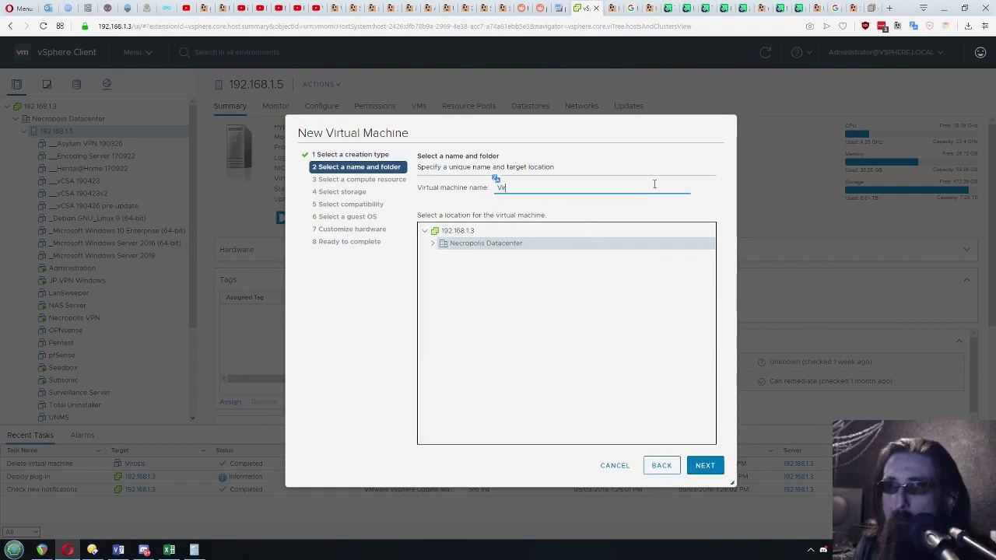
left_click(705, 466)
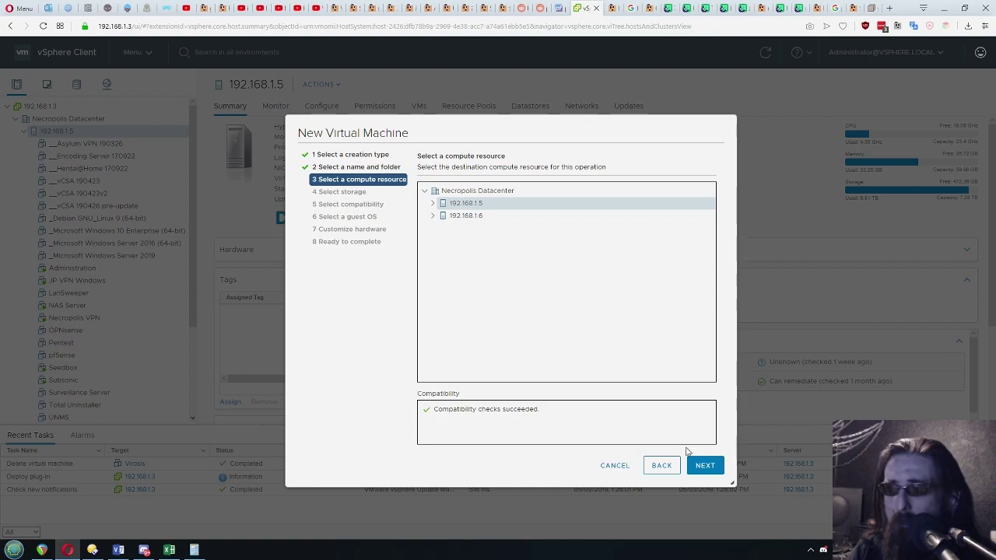
Accept host 192.168.1.5, the "*.5 Datastore Raid10" storage and ESXi 6.5 and later compatibility for the virtual machine.
left_click(705, 464)
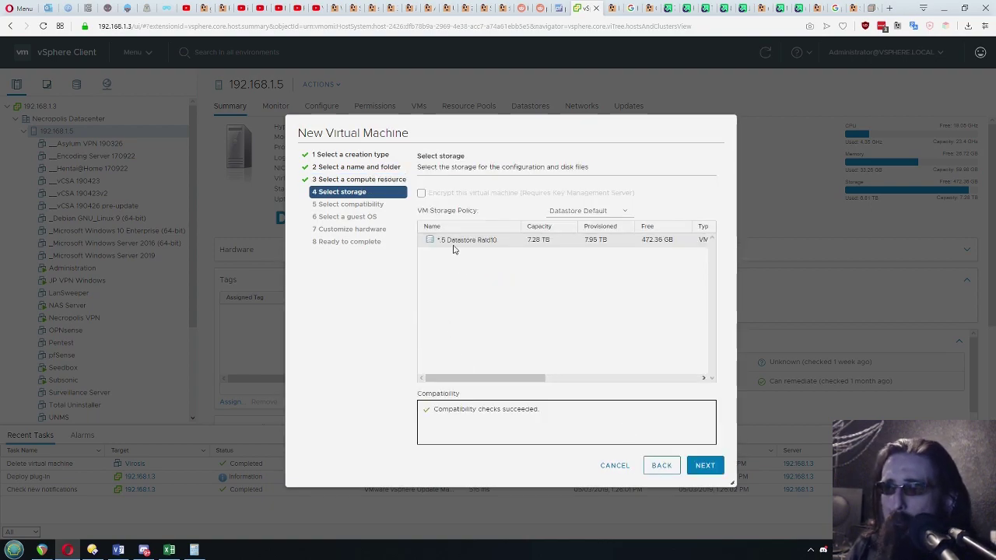
left_click(704, 470)
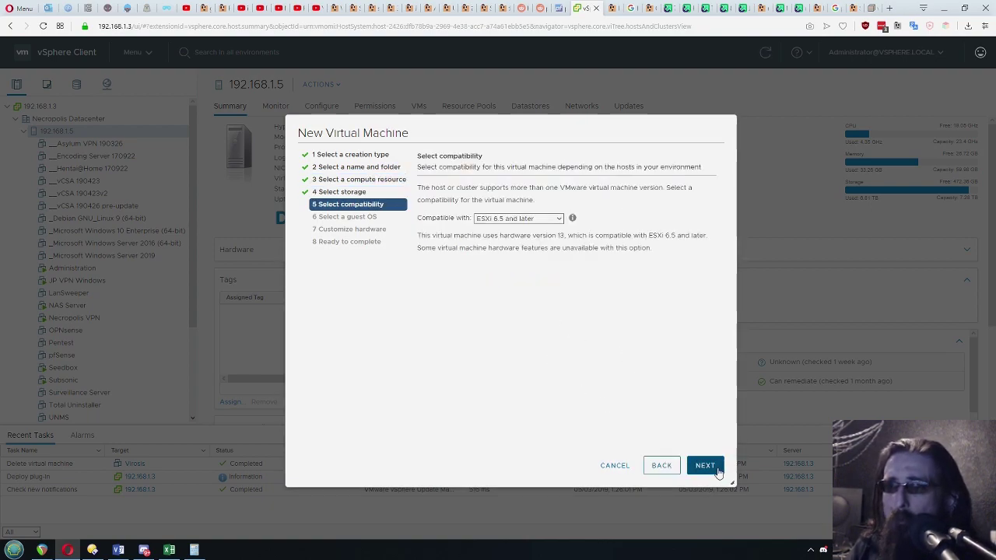
left_click(705, 466)
Give the virtual machine 3 CPUs and 8 GB of memory.
left_click(560, 238)
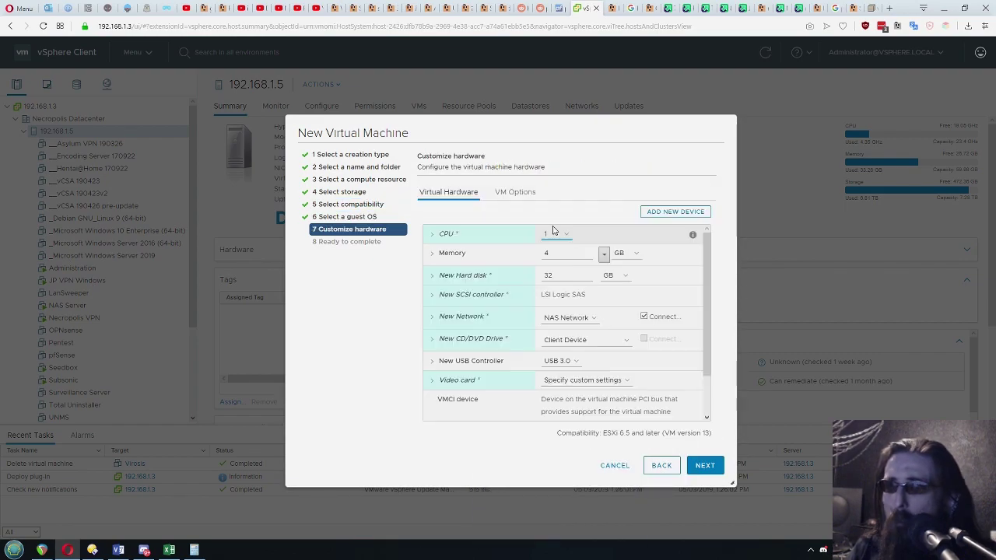
left_click(560, 236)
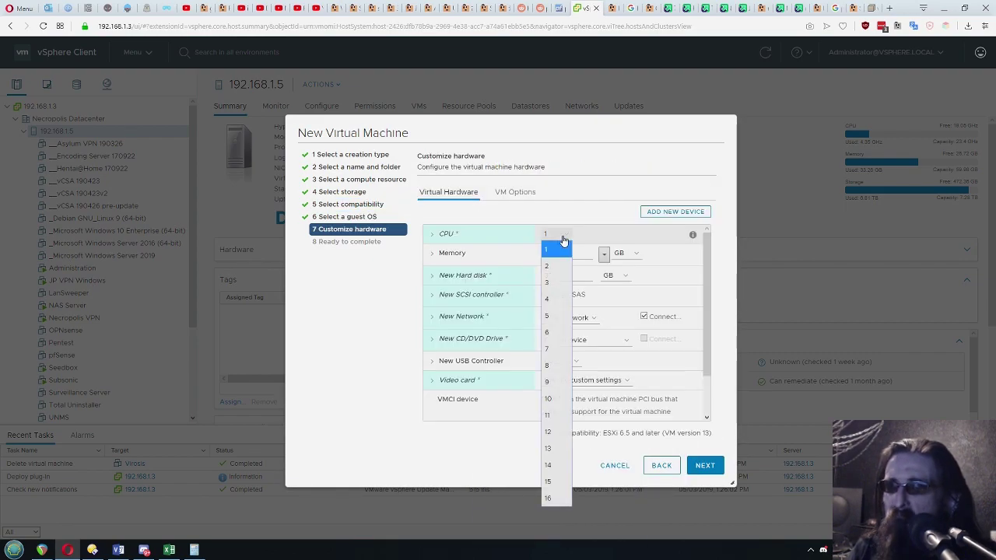
left_click(556, 282)
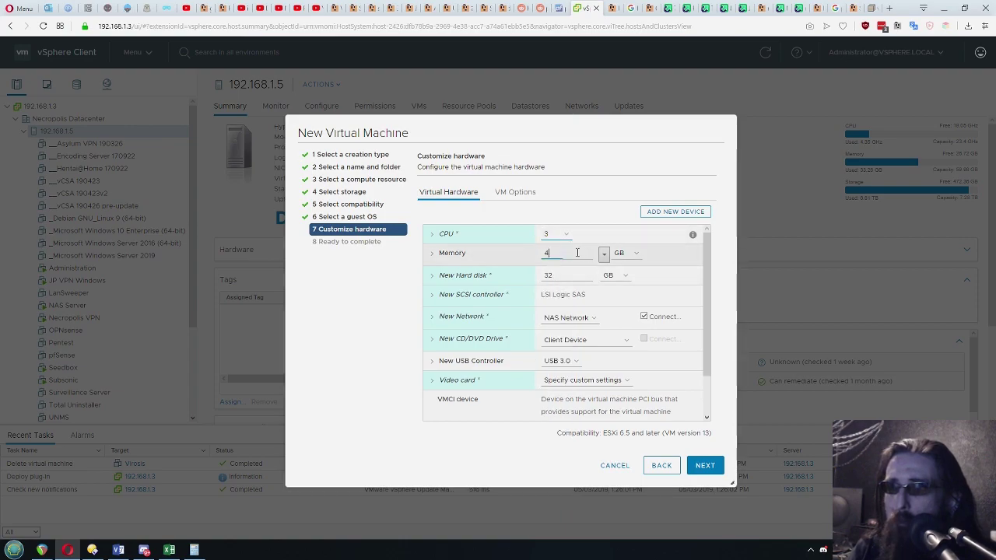
left_click(605, 254)
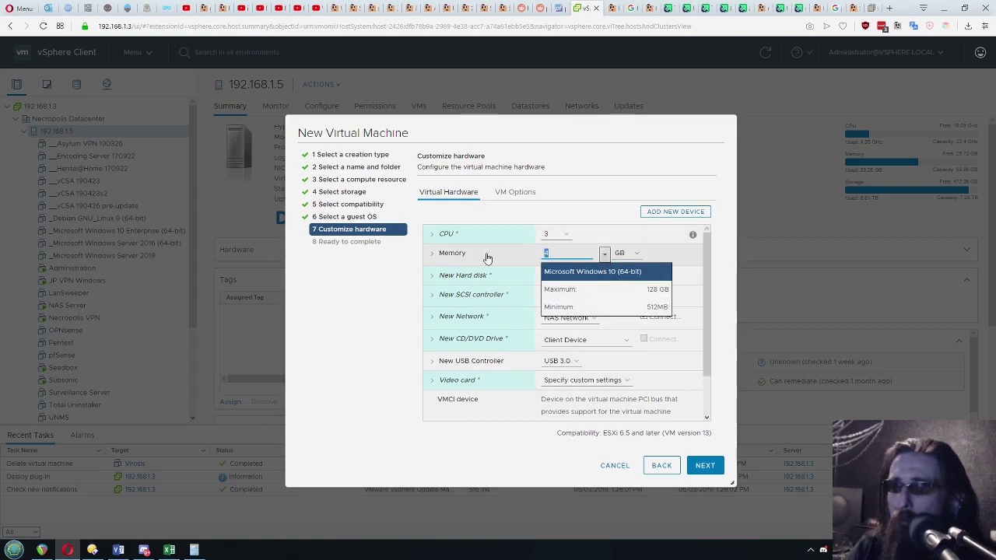
key("BackSpace")
type("8")
Set the new hard disk's size to 40 GB.
left_click(565, 276)
double_click(565, 275)
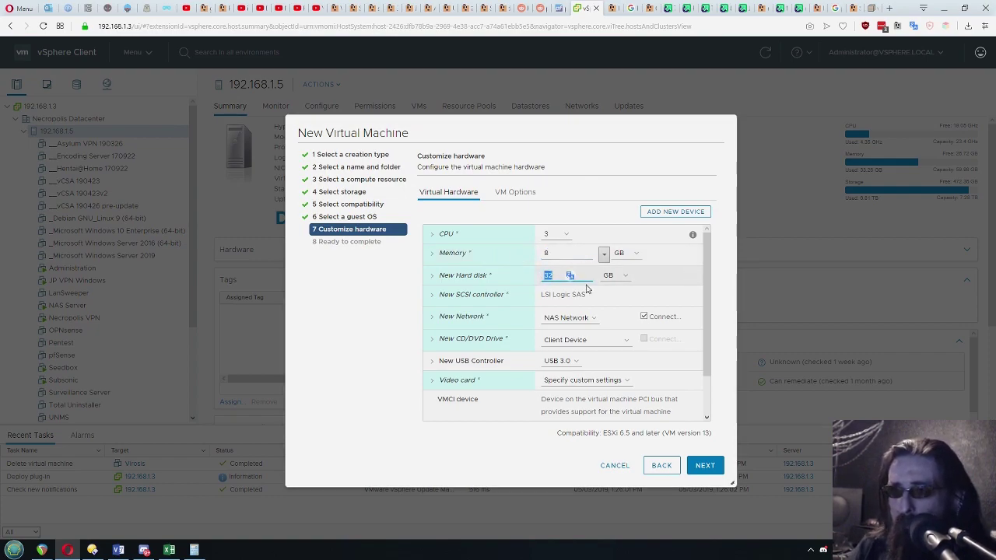
type("40")
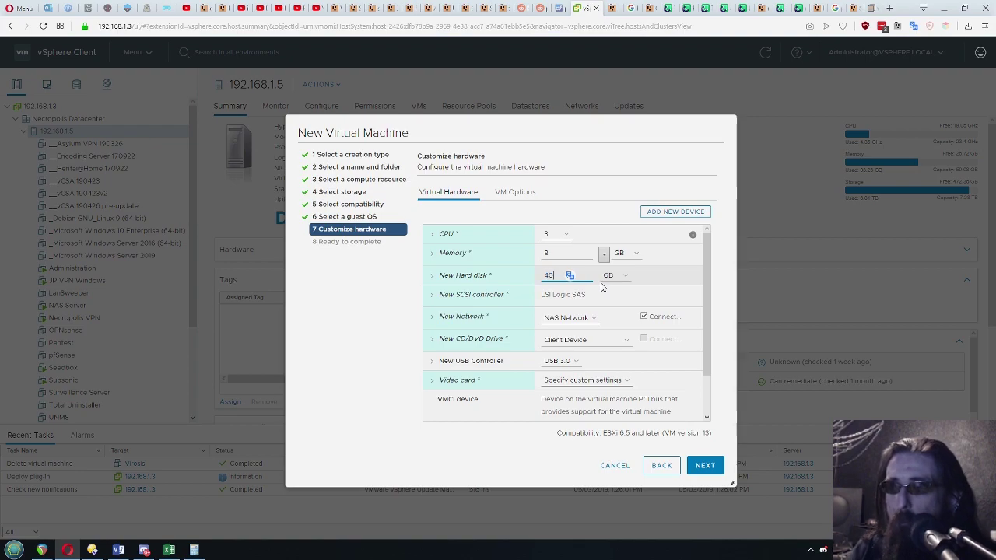
Browse the available networks and assign VLAN 40 Network to the virtual machine's new network adapter.
left_click(578, 319)
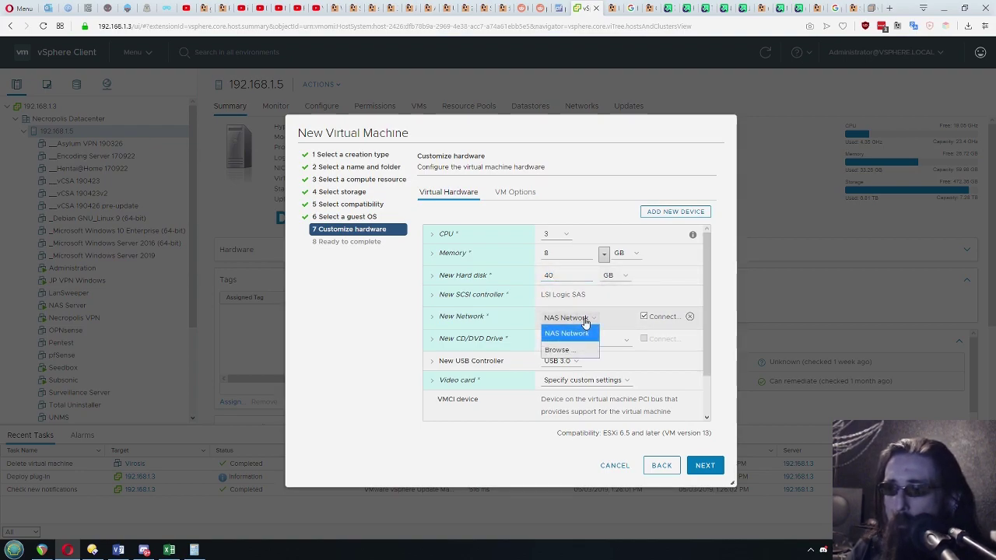
left_click(564, 351)
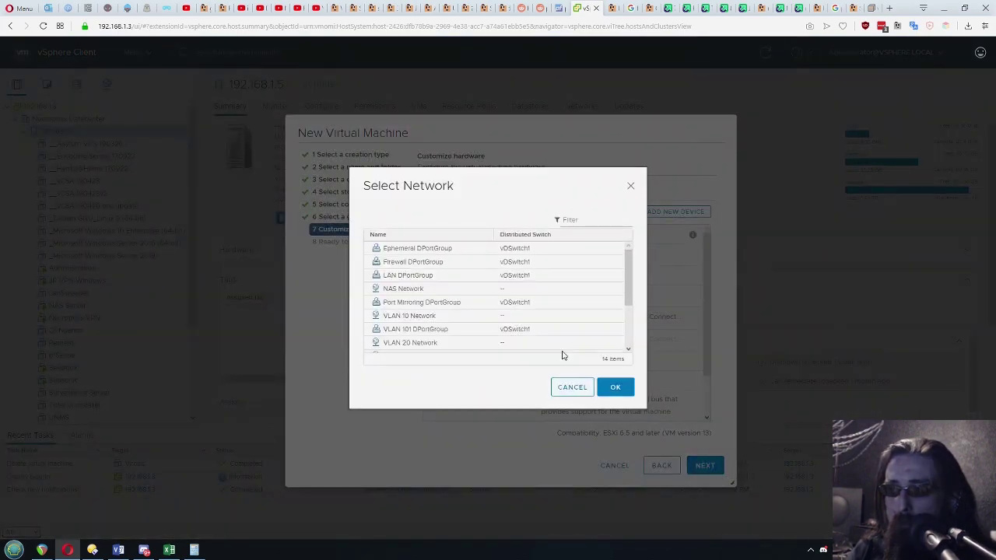
mouse_move(629, 272)
left_mouse_down()
mouse_move(638, 329)
mouse_move(631, 263)
left_mouse_up()
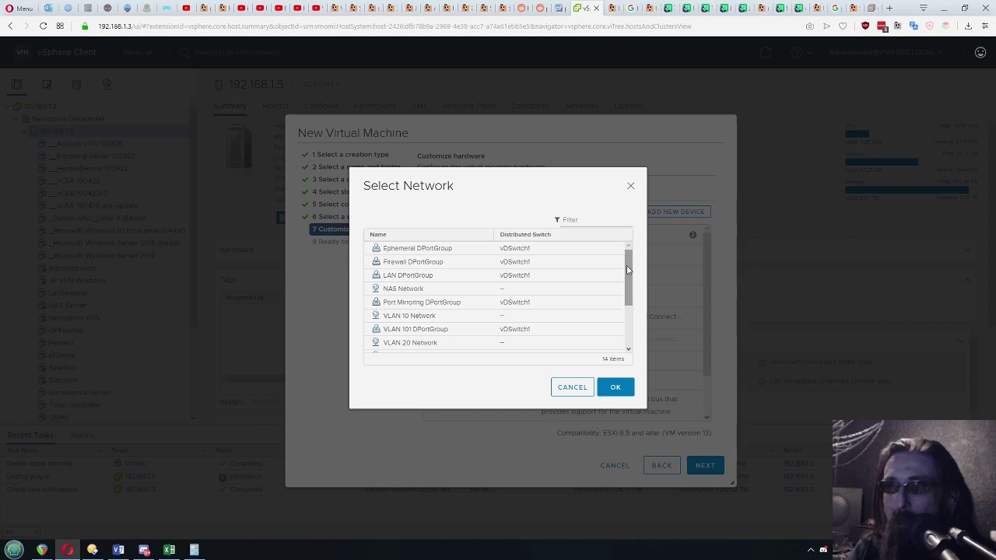
scroll(628, 271, "down", 3)
left_click(403, 292)
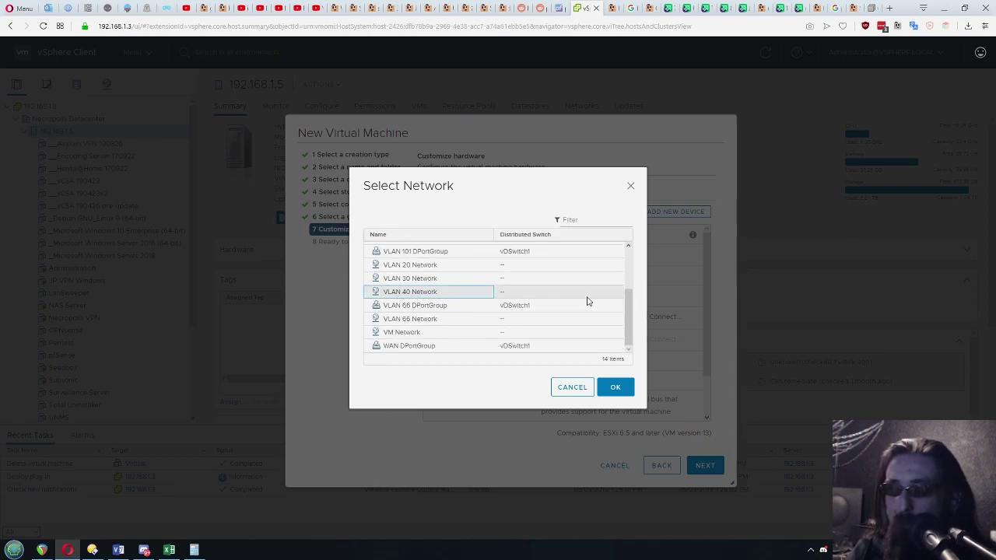
left_click(615, 388)
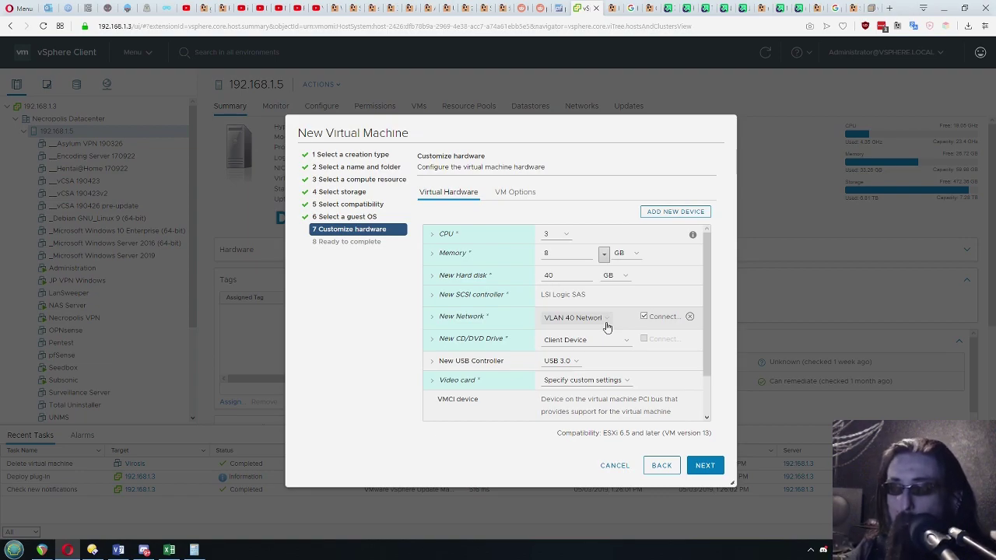
Review the remaining virtual hardware, including the details of the new CD/DVD drive.
scroll(708, 372, "down", 1)
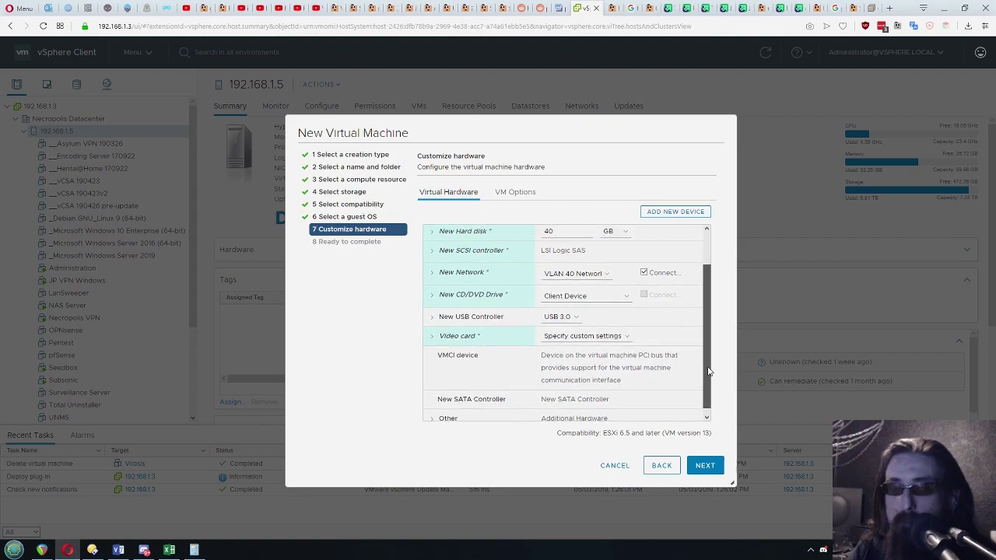
scroll(709, 372, "down", 1)
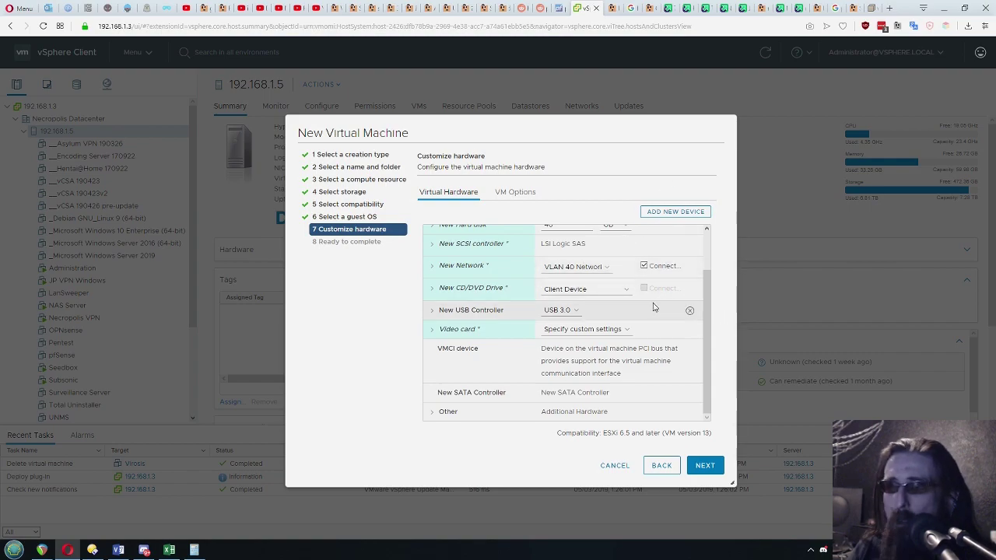
left_click(434, 289)
left_click(434, 289)
left_click(435, 288)
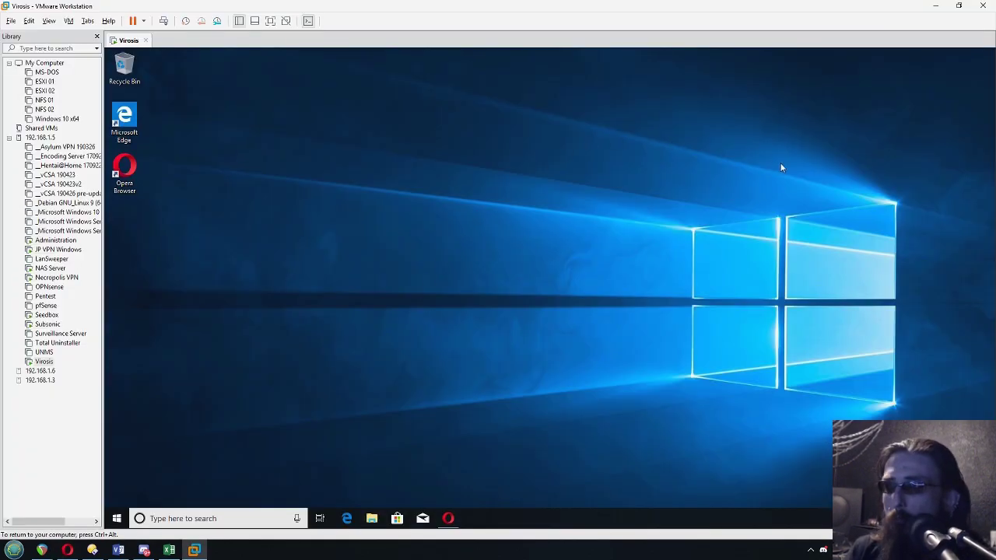
On the Virosis virtual machine in VMware Workstation, run winver from Windows PowerShell to check the Windows version.
left_click_drag(956, 75, 264, 334)
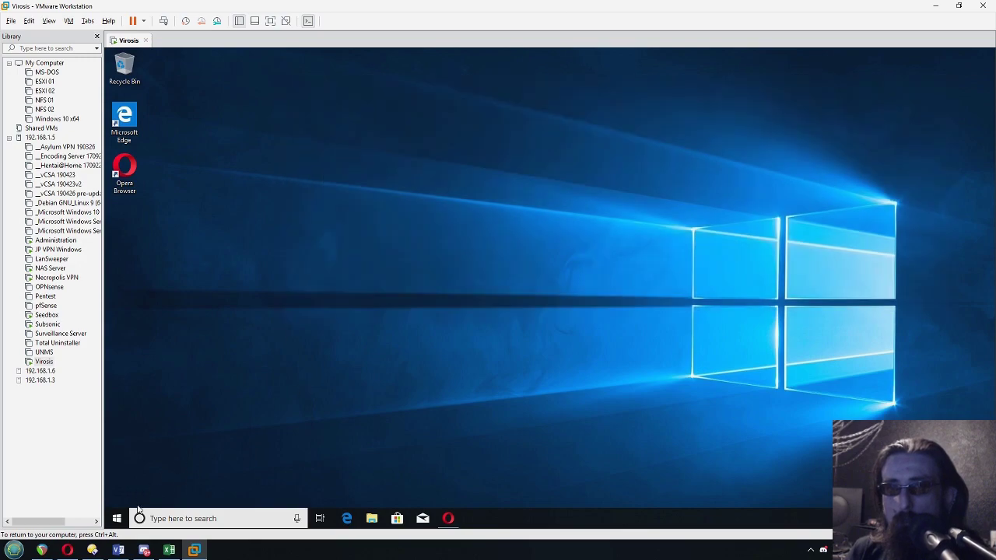
right_click(115, 521)
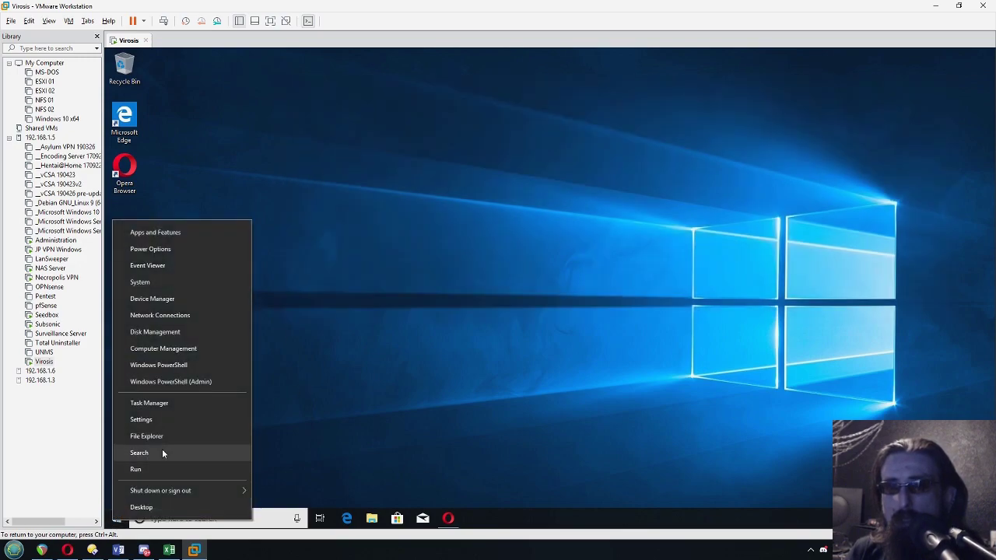
left_click(168, 366)
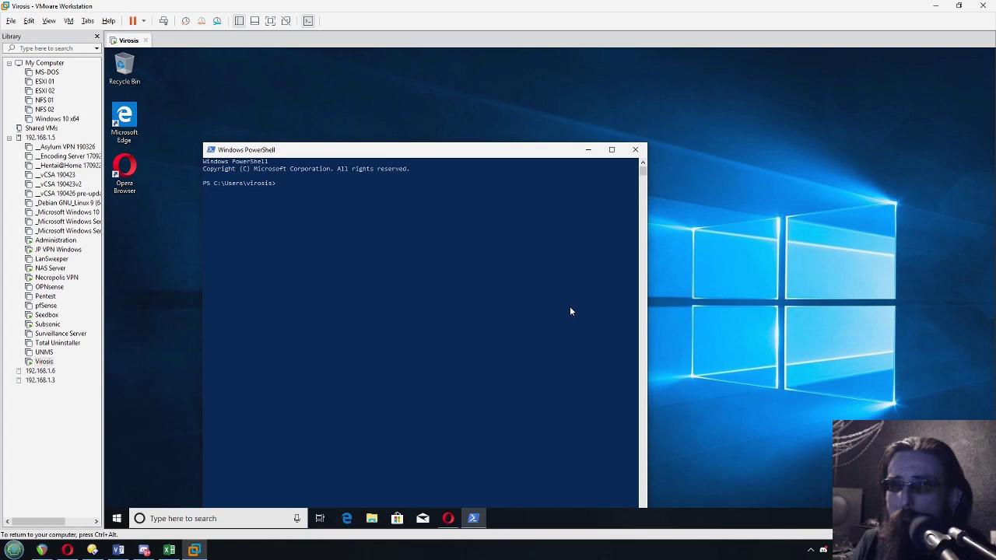
type("win")
type("ver")
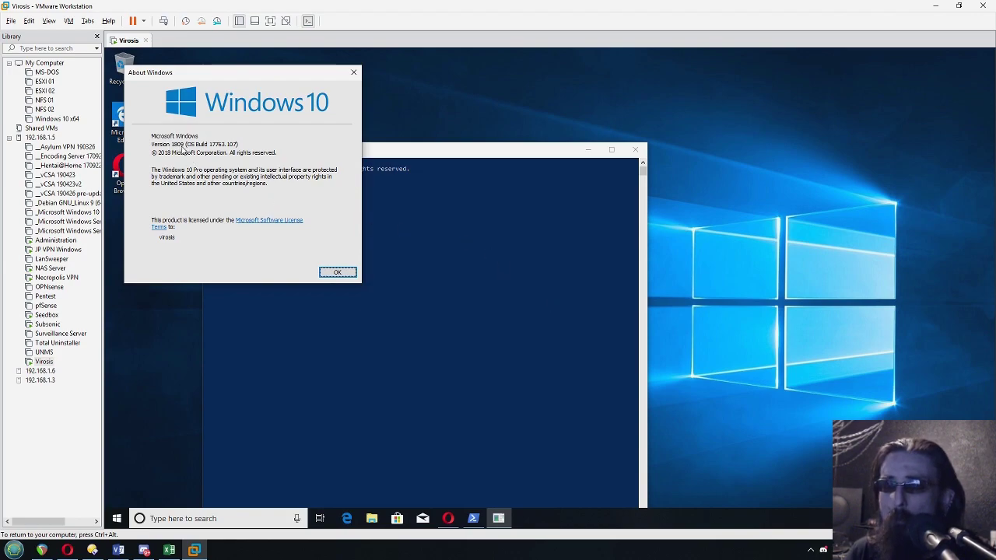
Dismiss the Windows version information and run ipconfig in Windows PowerShell to check the virtual machine's network configuration.
left_click(337, 272)
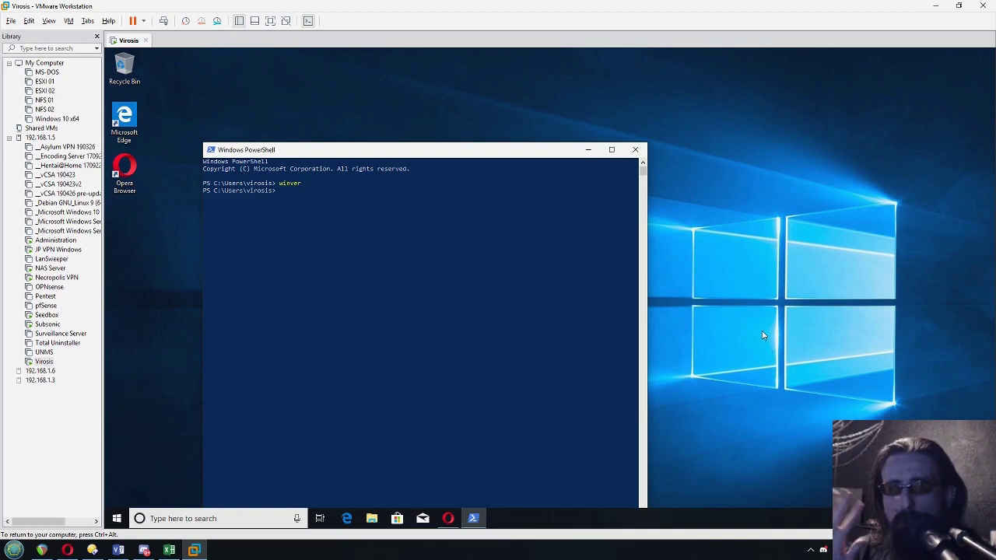
left_click_drag(421, 150, 428, 105)
left_click(133, 166)
left_click(173, 247)
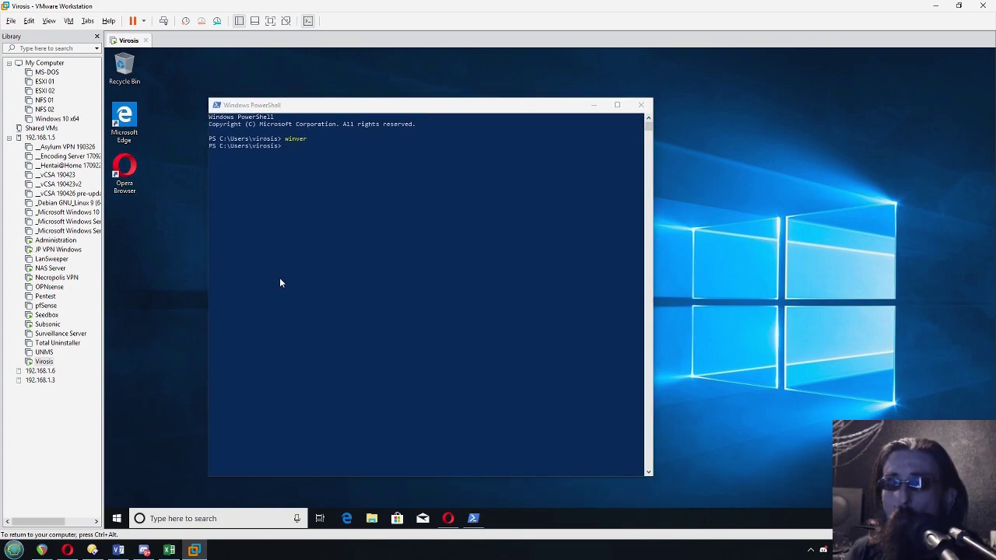
left_click(386, 285)
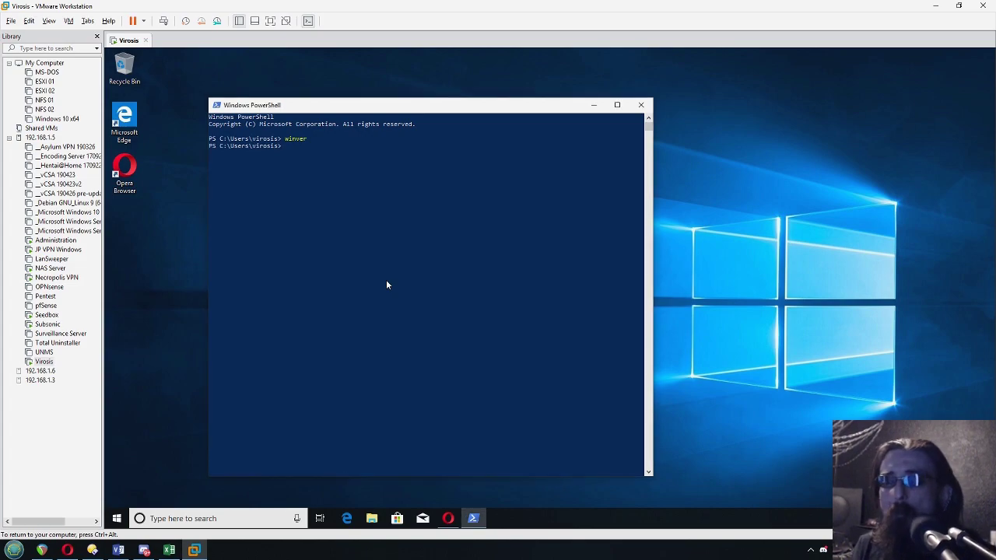
type("ipconfig")
key("Return")
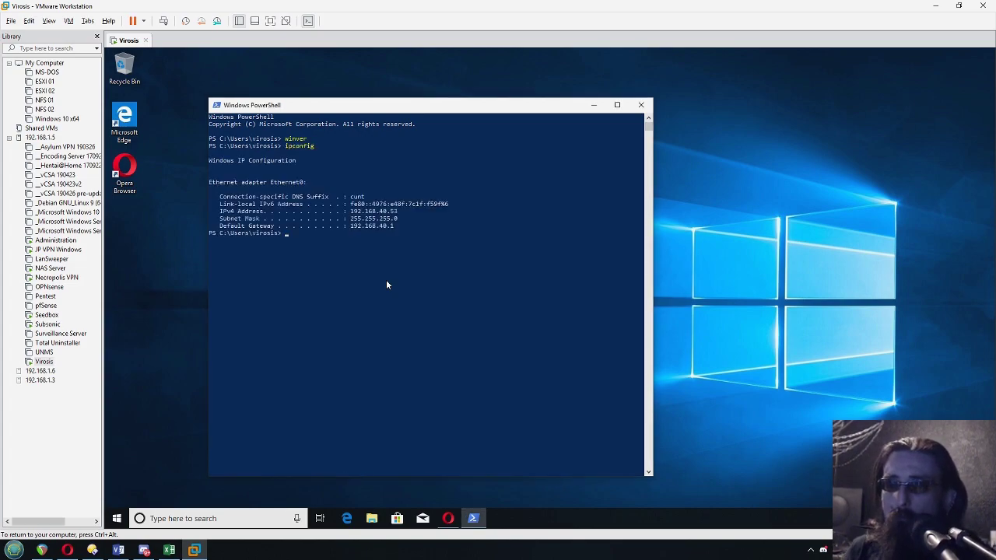
Highlight the IPv4 address in the ipconfig output and close Windows PowerShell.
left_click_drag(376, 212, 401, 216)
left_click(383, 217)
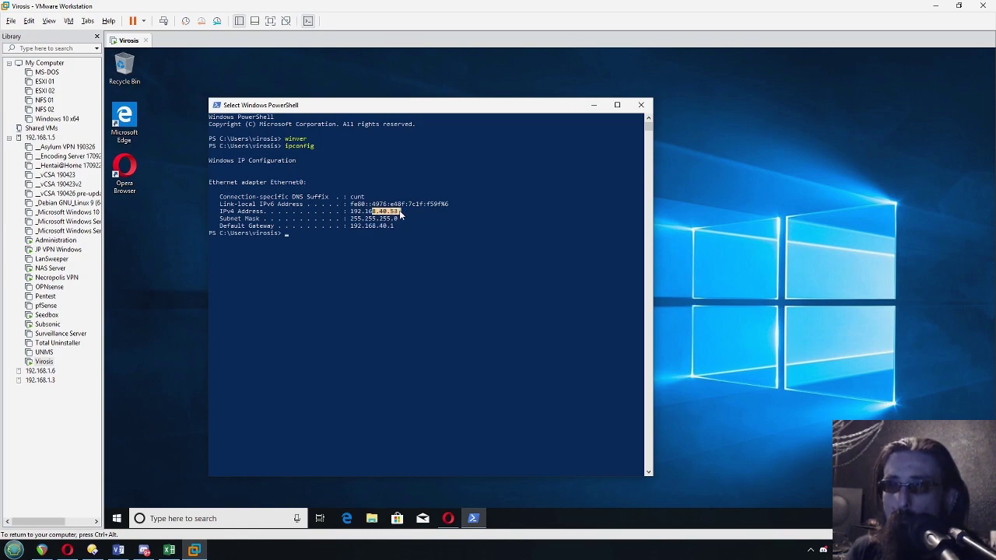
left_click_drag(351, 213, 405, 217)
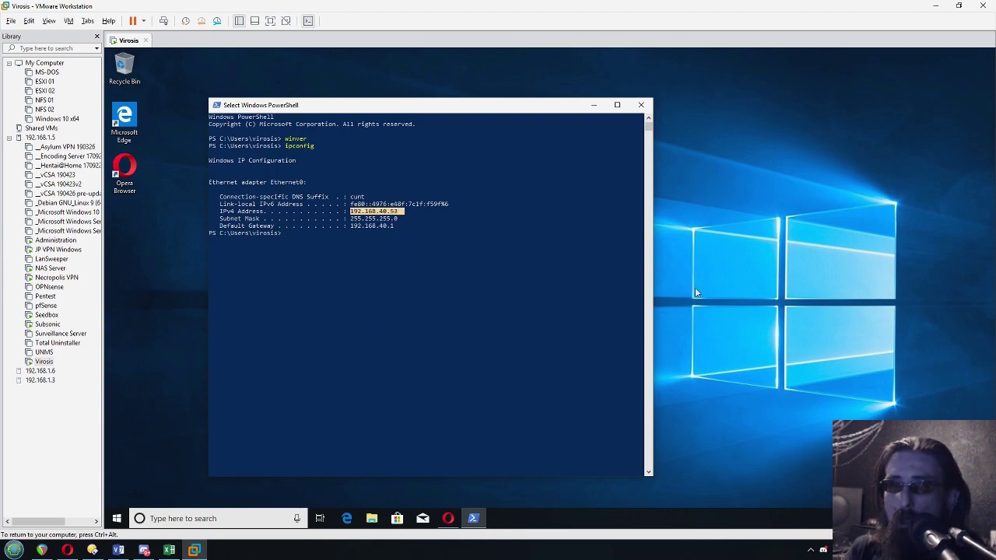
left_click(736, 298)
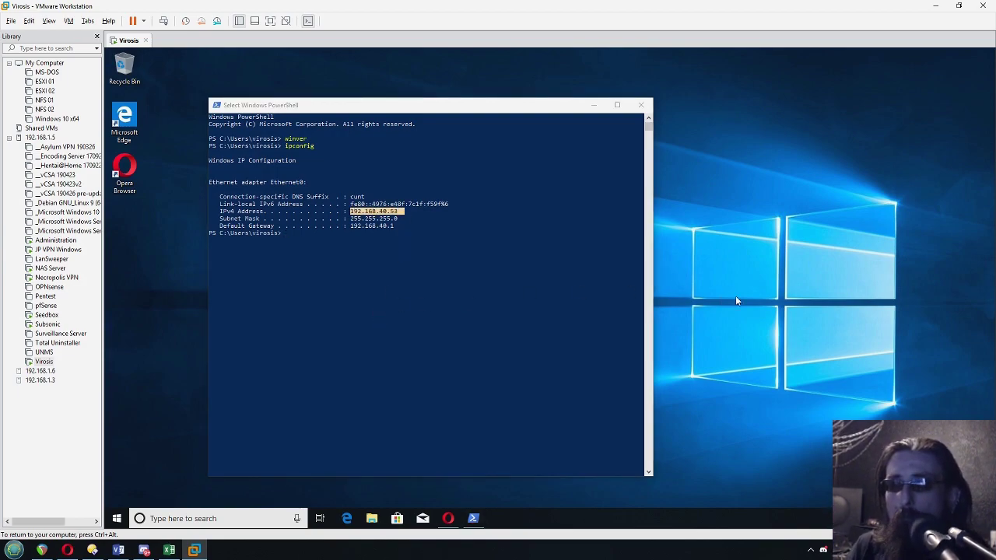
left_click(641, 105)
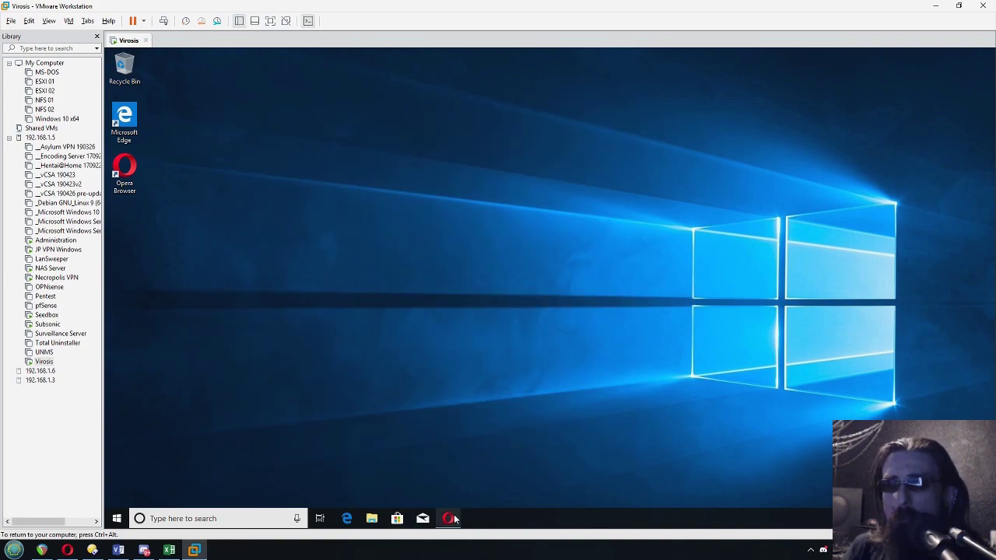
Open dasmalwerk.eu in the virtual machine's Opera browser and download the Gen:Variant.Johnnie.97338 sample.
left_click(456, 519)
left_click(272, 71)
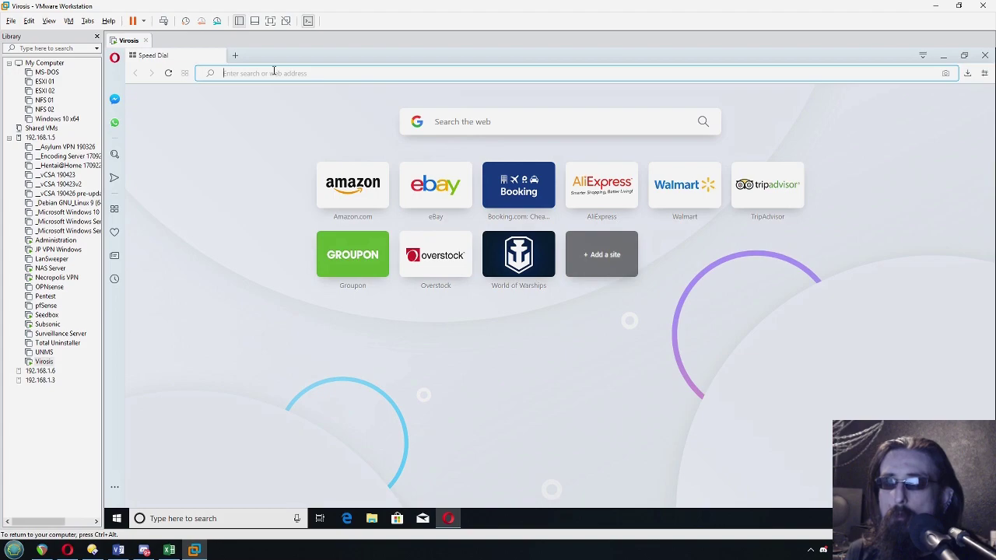
type("dasmalwerk.eu")
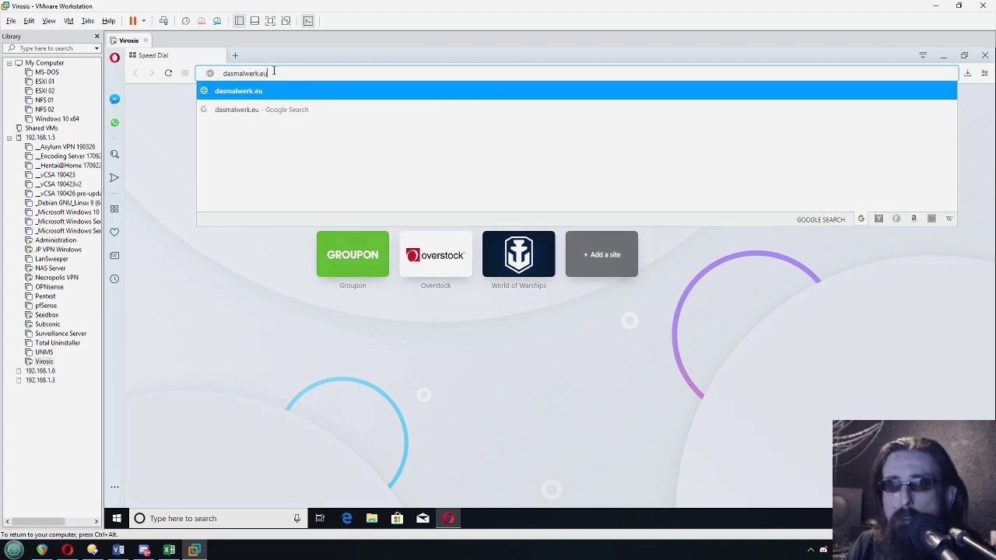
key("Return")
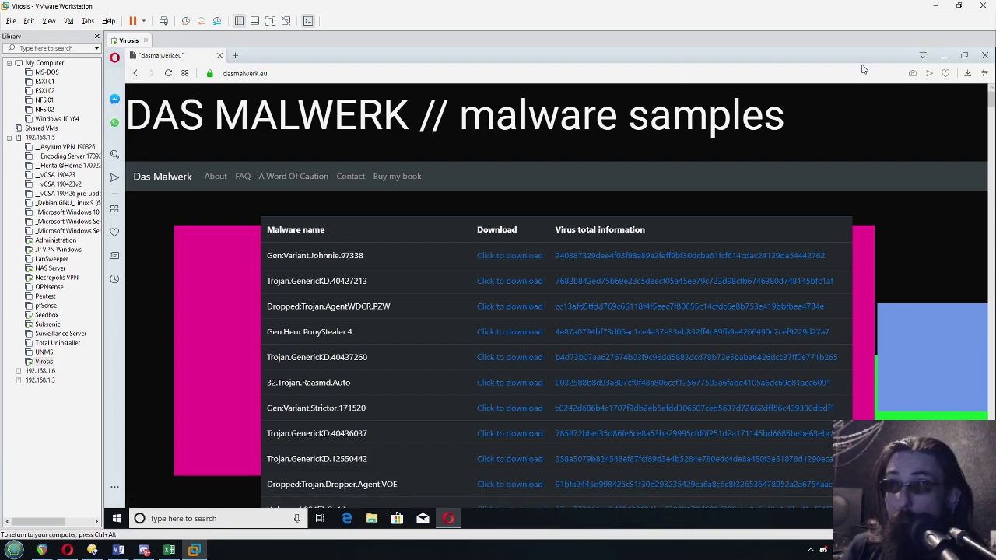
left_click(493, 257)
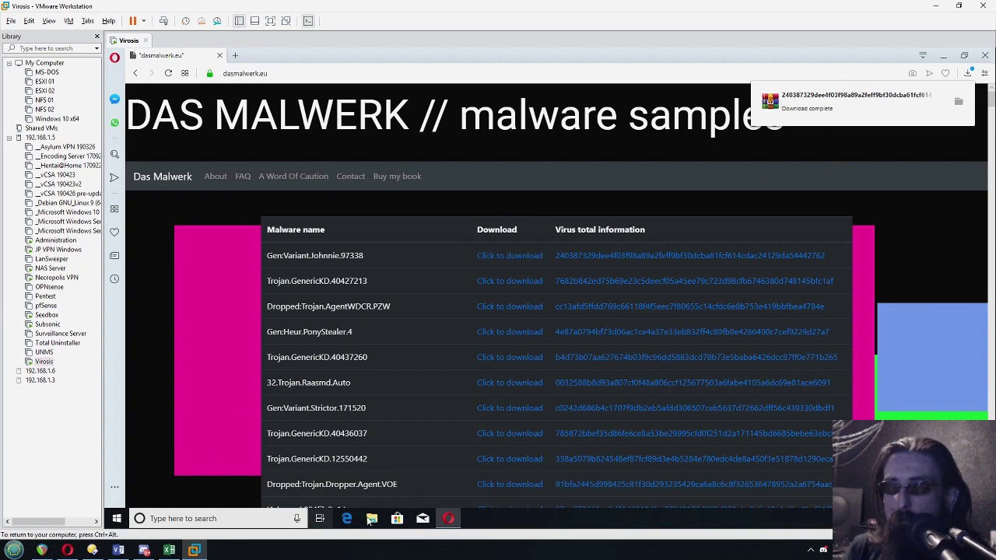
Delete the winrar-x64-571 installer from the Downloads folder and widen the Name column to show the full archive name.
left_click(381, 519)
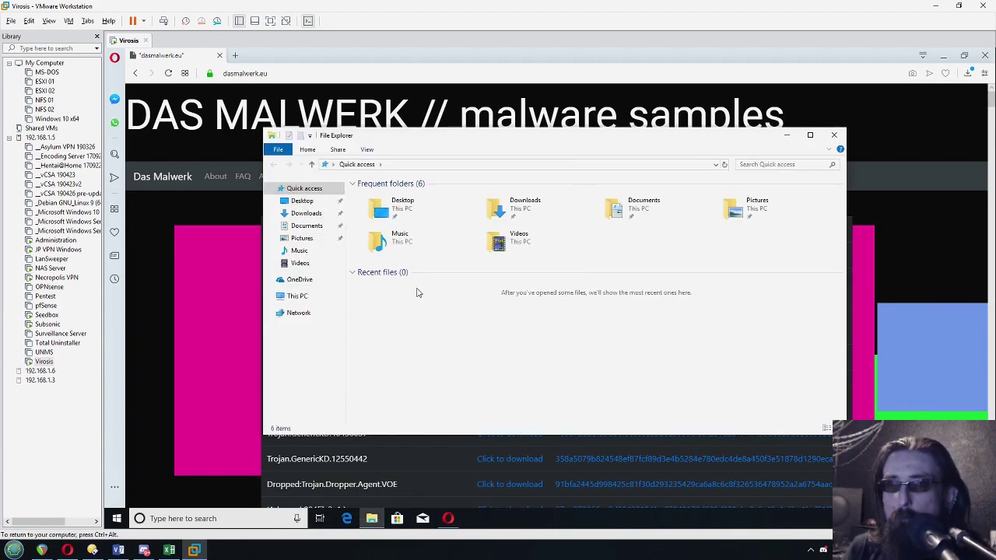
left_click(301, 215)
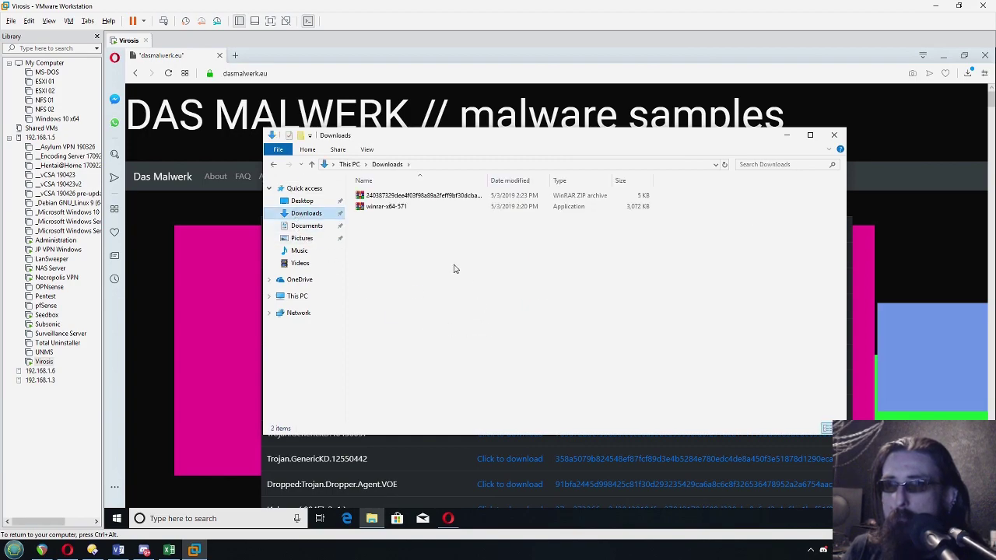
left_click(423, 197)
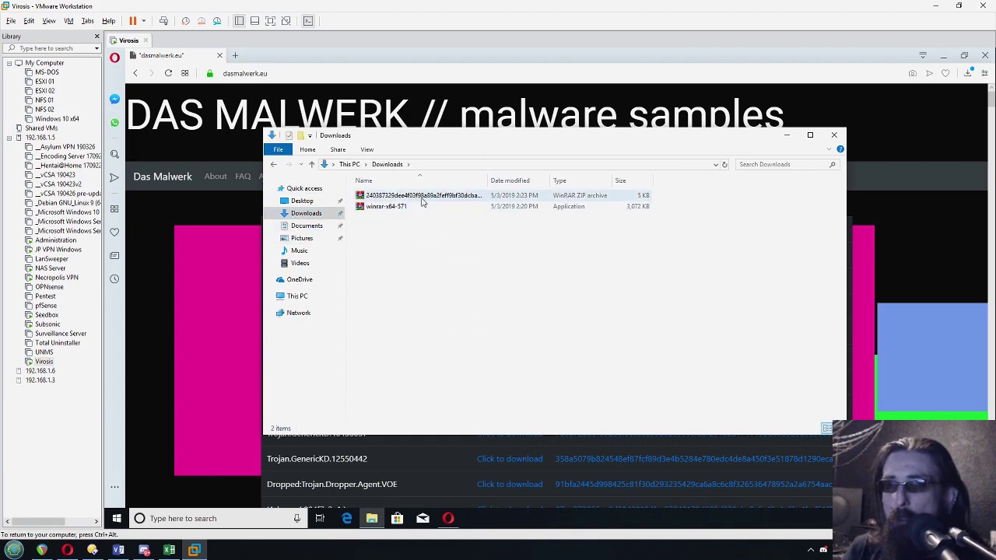
double_click(386, 207)
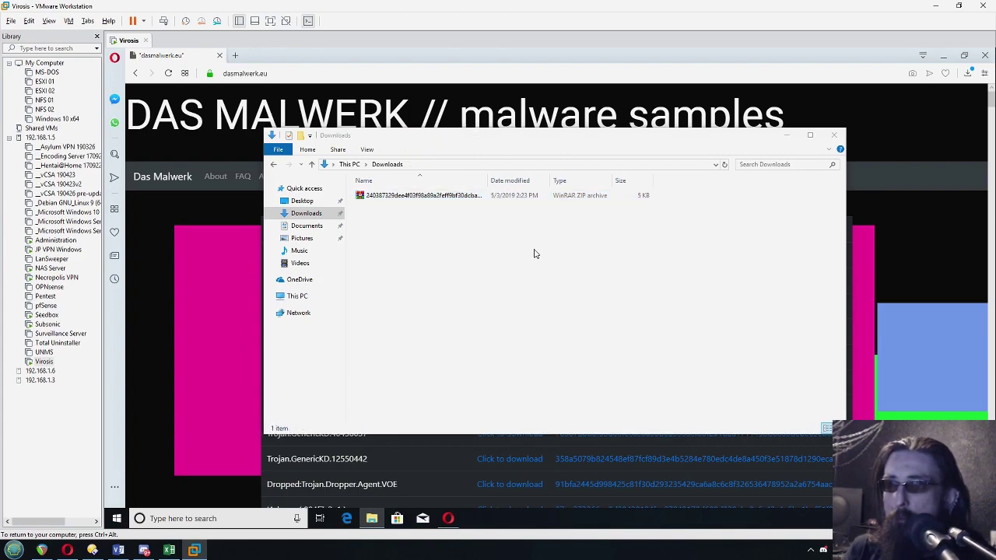
left_click_drag(488, 184, 647, 185)
left_click(391, 197)
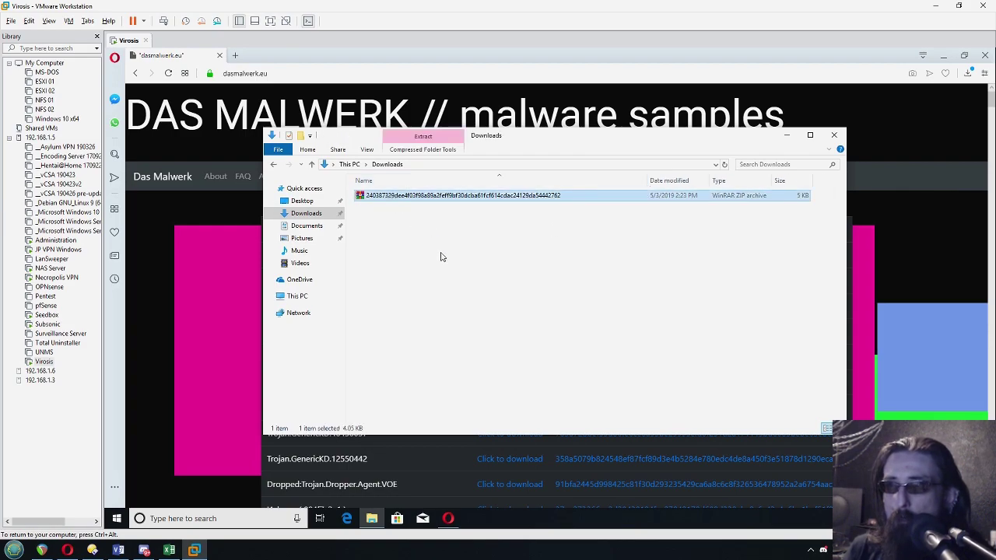
Open the downloaded sample archive in WinRAR and widen the Name column to inspect the full name of the packed file.
double_click(409, 197)
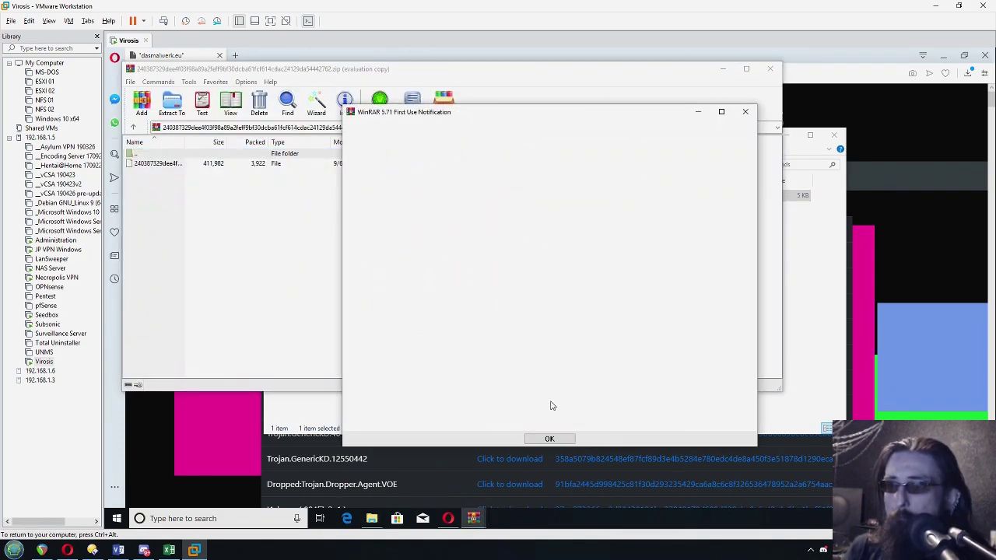
left_click(549, 439)
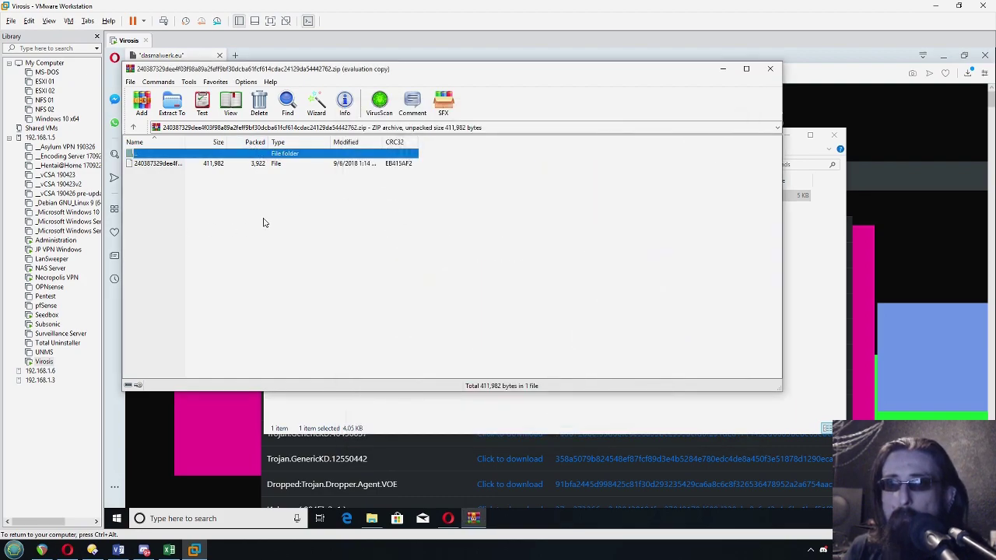
left_click_drag(185, 145, 424, 145)
left_click(322, 165)
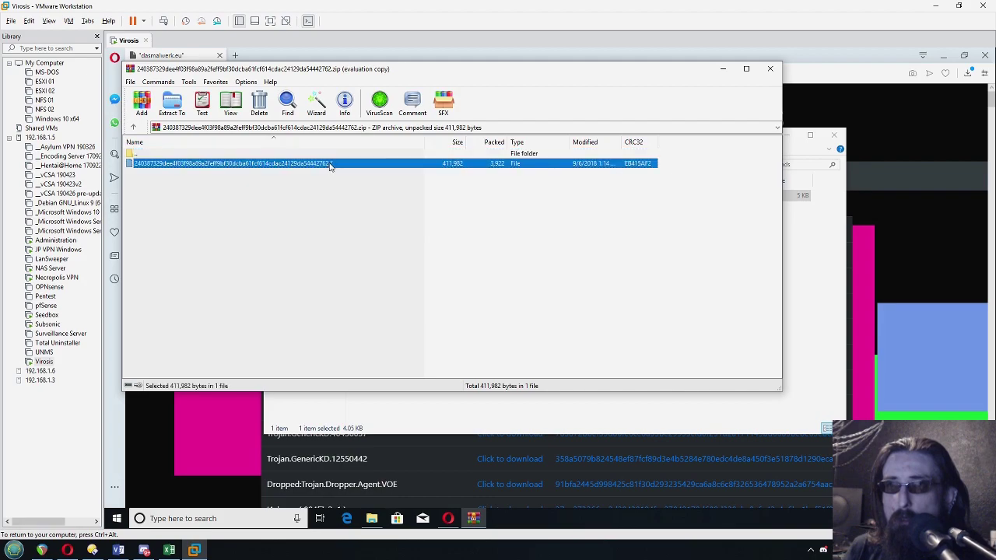
Test the sample archive by entering the archive password, and close WinRAR.
left_click(202, 101)
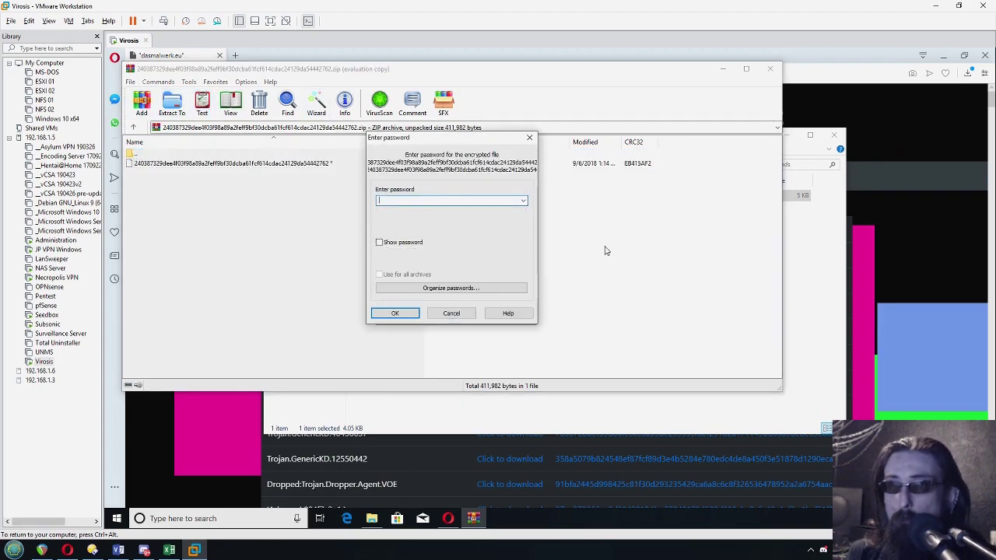
type("infected")
key("Return")
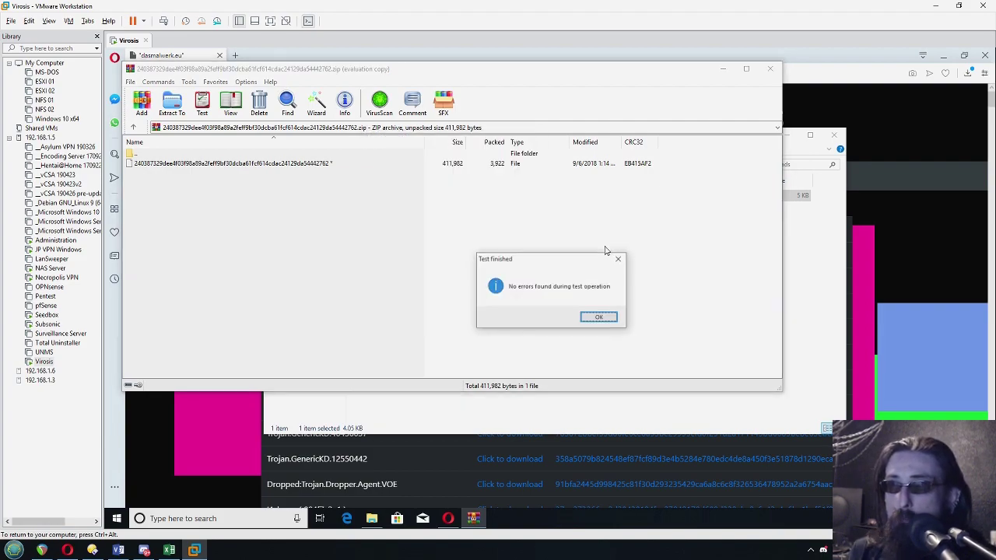
key("Return")
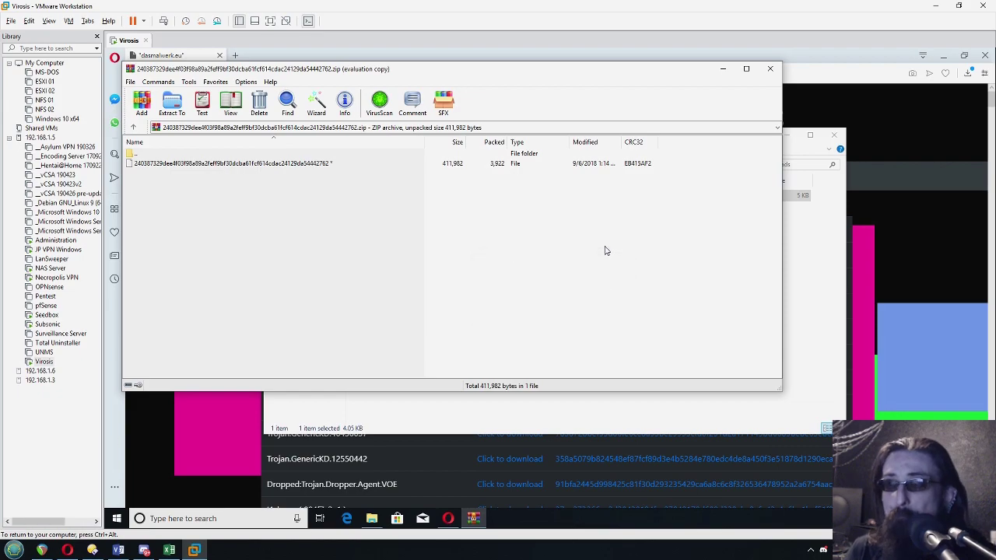
left_click(770, 68)
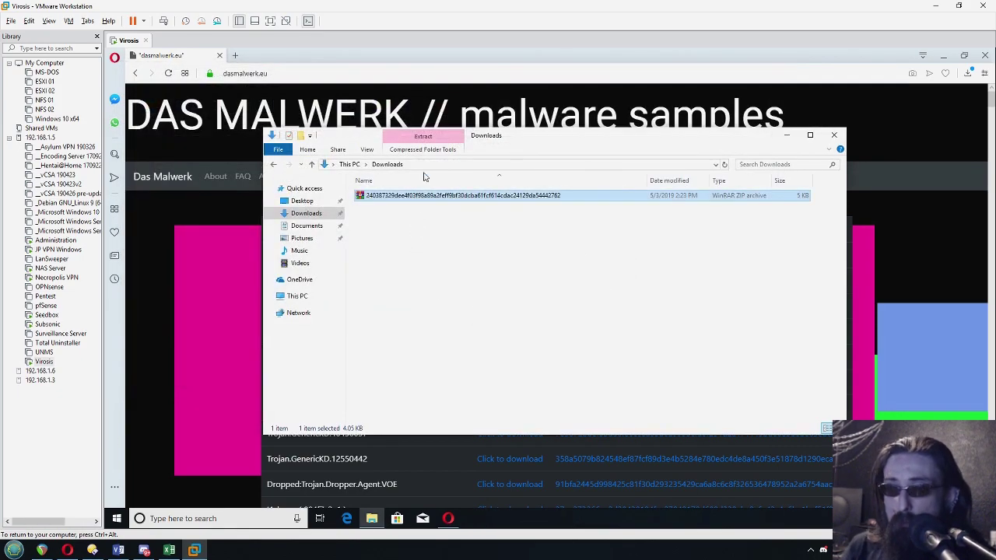
left_click(458, 271)
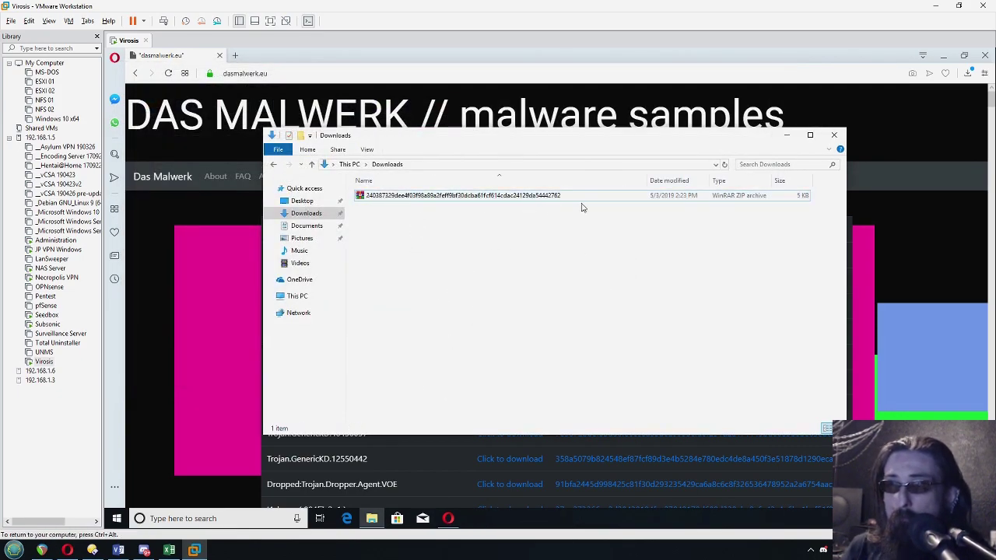
Download the Trojan.GenericKD.40427213, Dropped:Trojan.AgentWDCR.PZW and Gen:Heur.PonyStealer.4 samples from the Das Malwerk list.
left_click(154, 228)
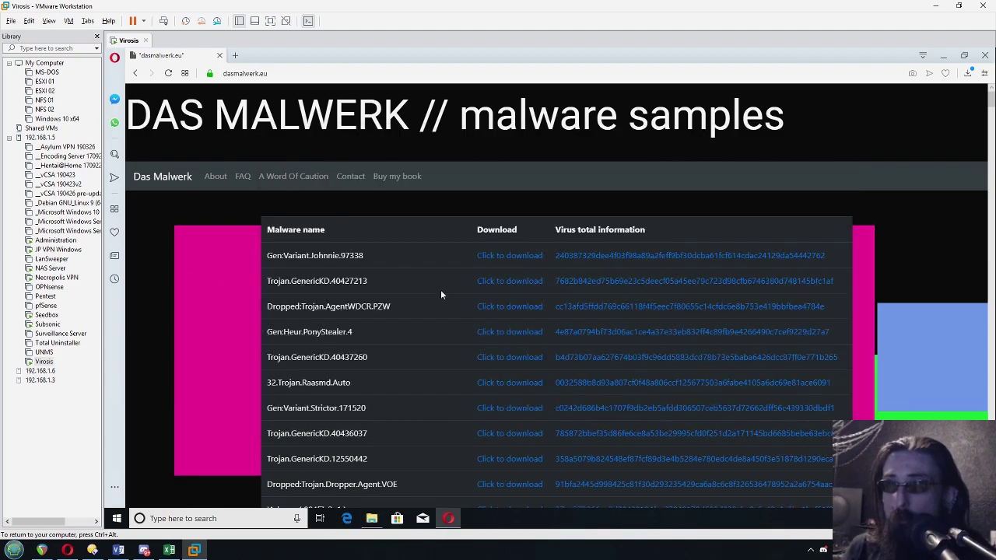
left_click(499, 284)
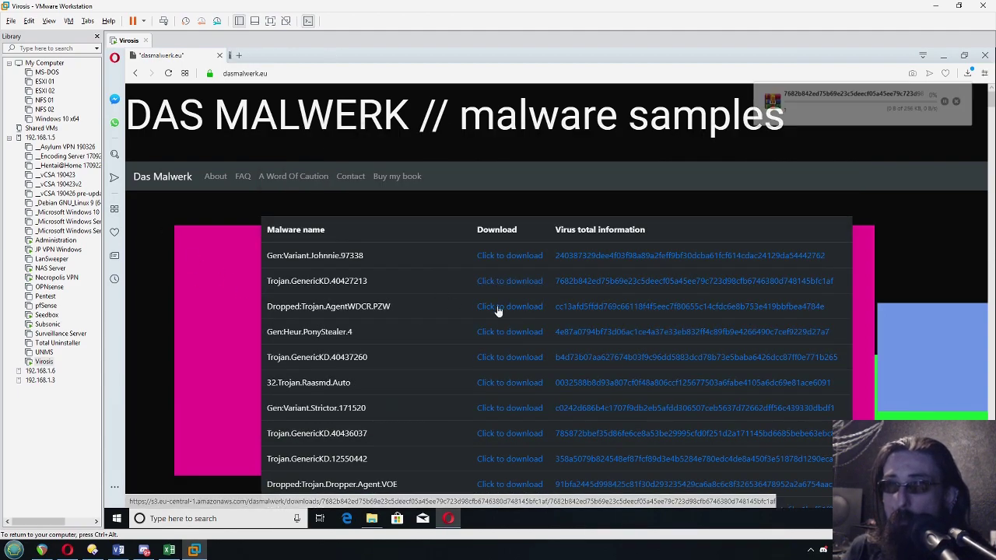
left_click(499, 310)
left_click(498, 334)
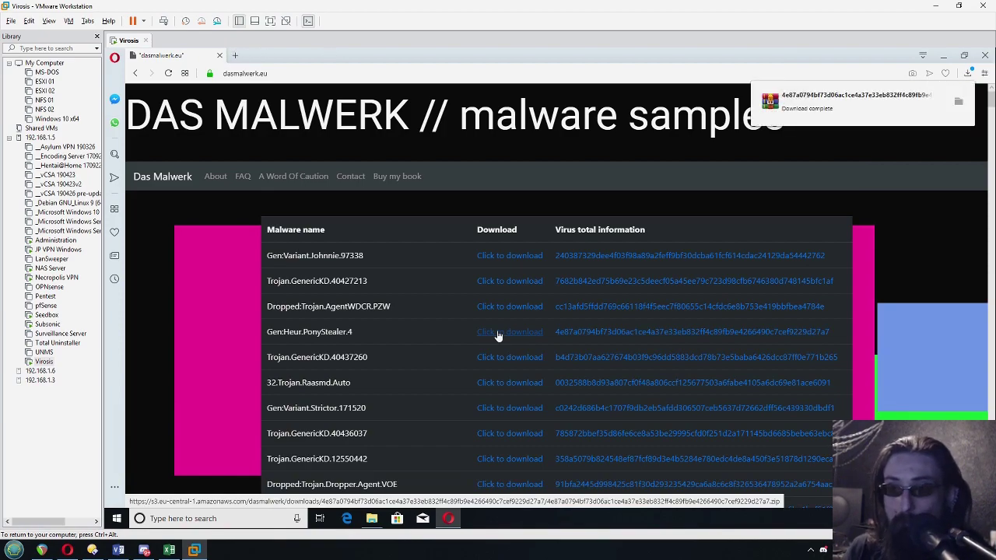
Look through the malware names in the Das Malwerk sample list to see which kinds are offered.
scroll(498, 334, "down", 1)
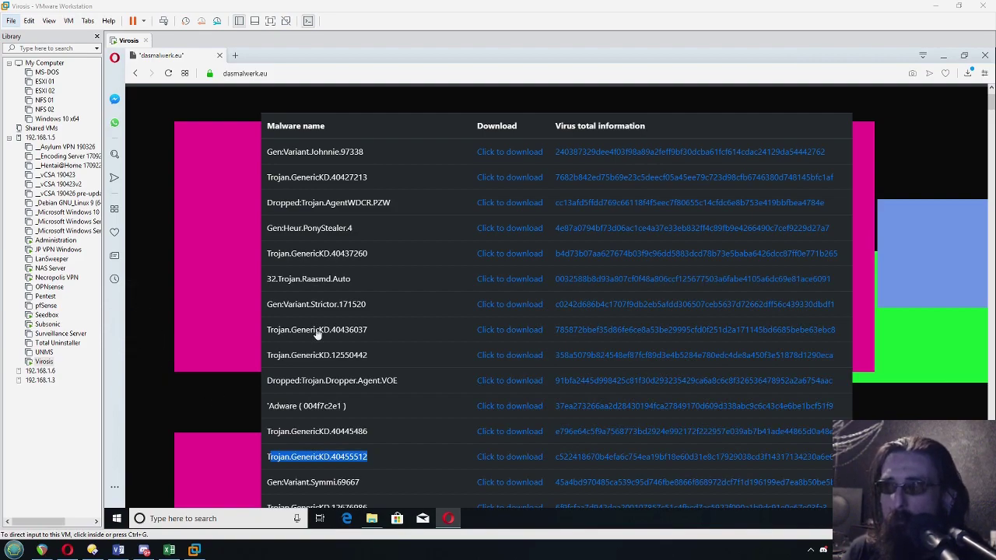
left_click(168, 266)
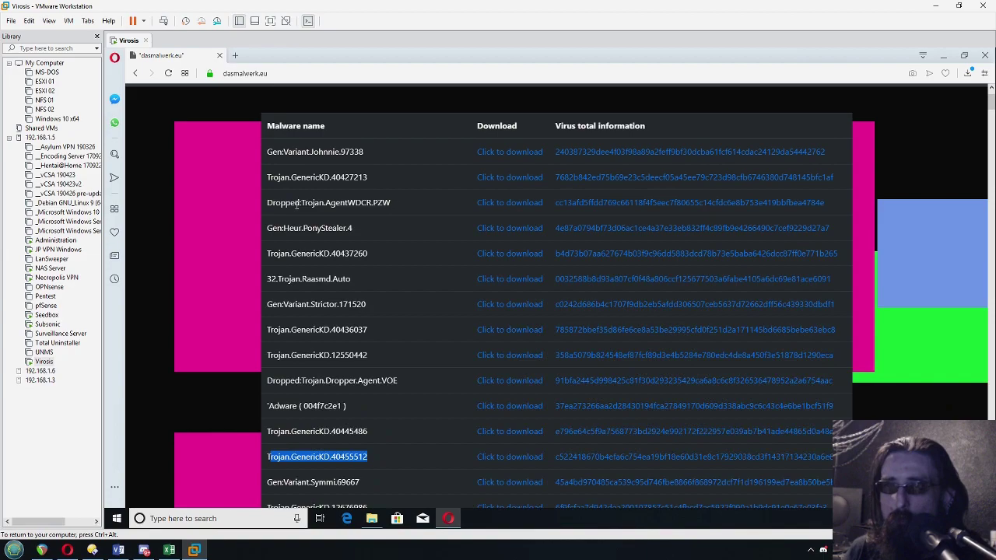
scroll(445, 237, "down", 1)
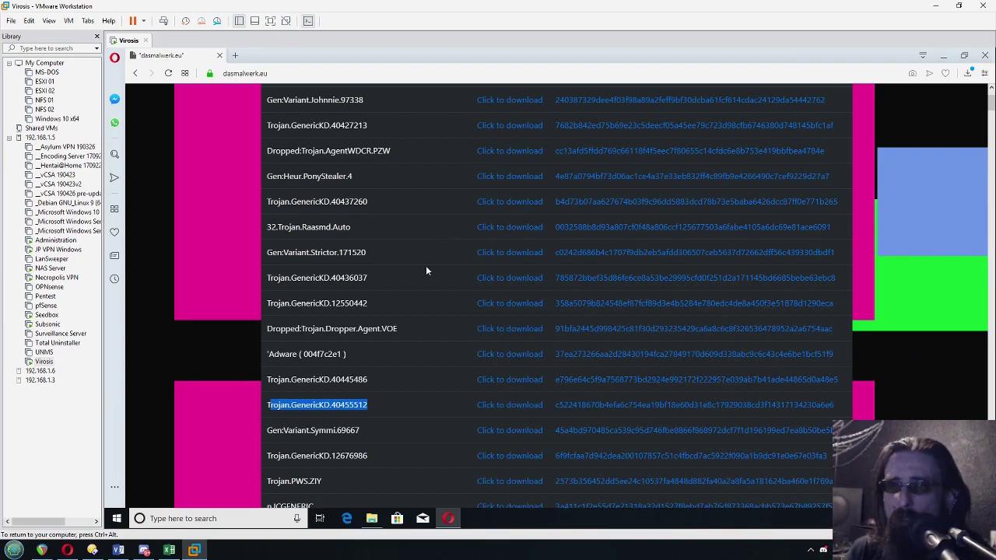
scroll(426, 265, "down", 3)
scroll(409, 284, "down", 4)
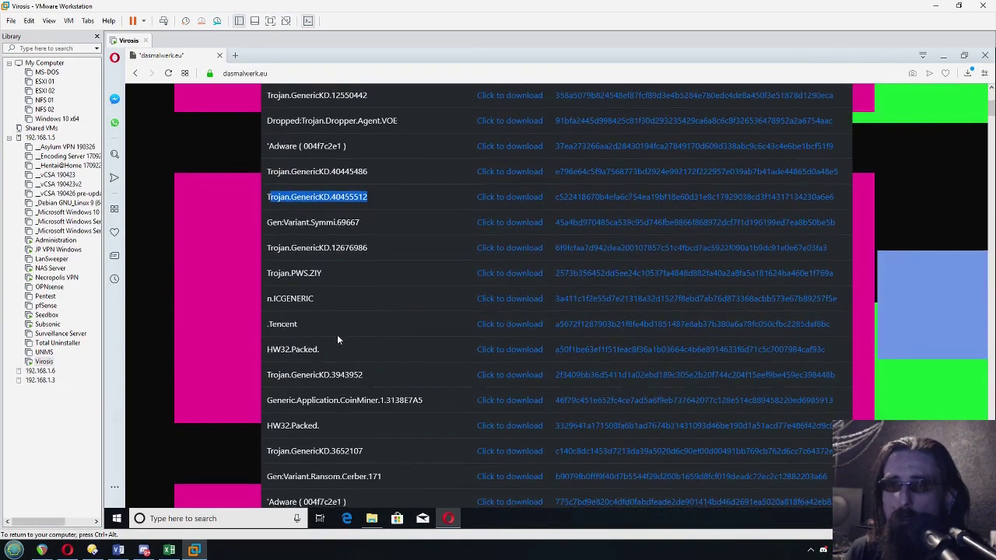
scroll(377, 421, "up", 10)
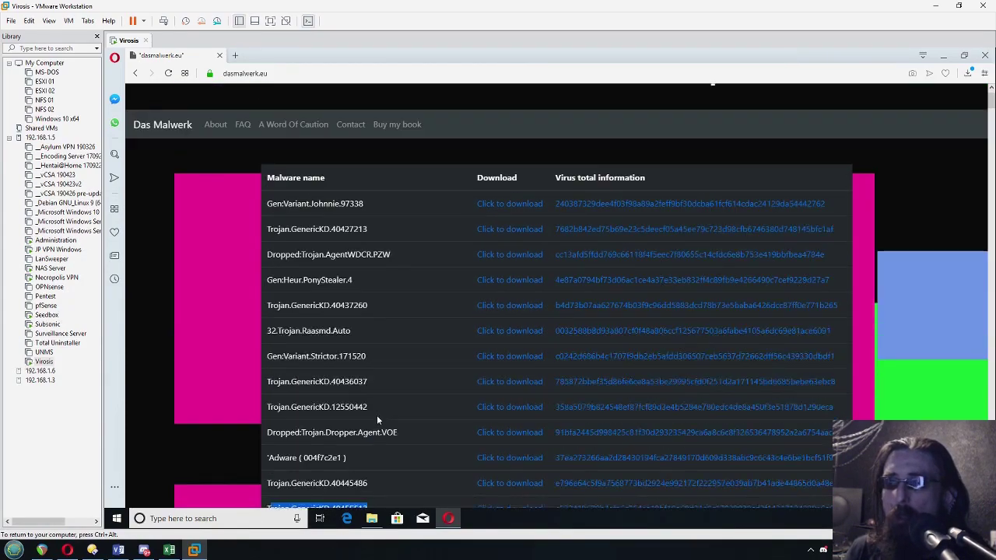
scroll(407, 368, "up", 1)
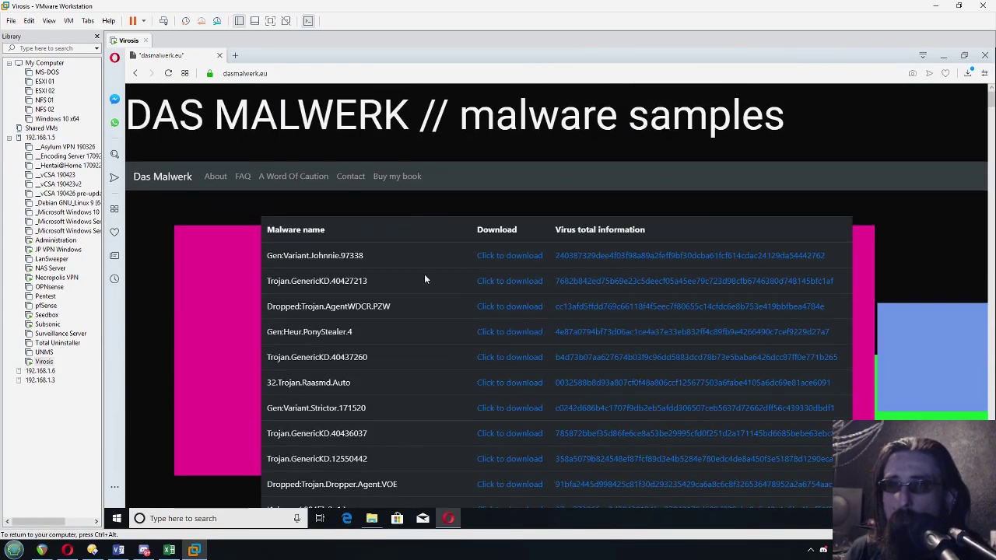
scroll(400, 374, "down", 2)
scroll(400, 389, "down", 2)
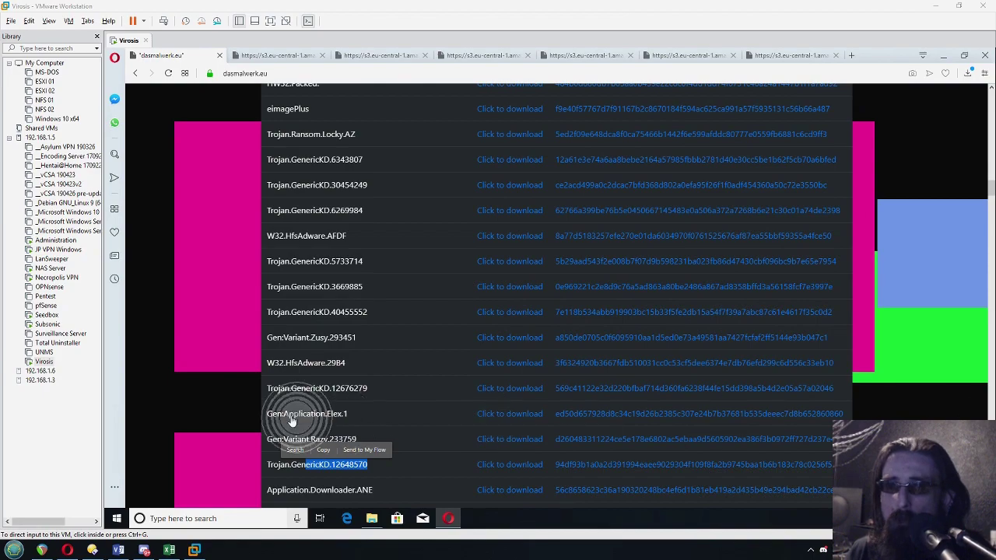
Look over the malware names on the Das Malwerk list and the downloaded sample archives in the Downloads folder.
left_click_drag(306, 465, 369, 464)
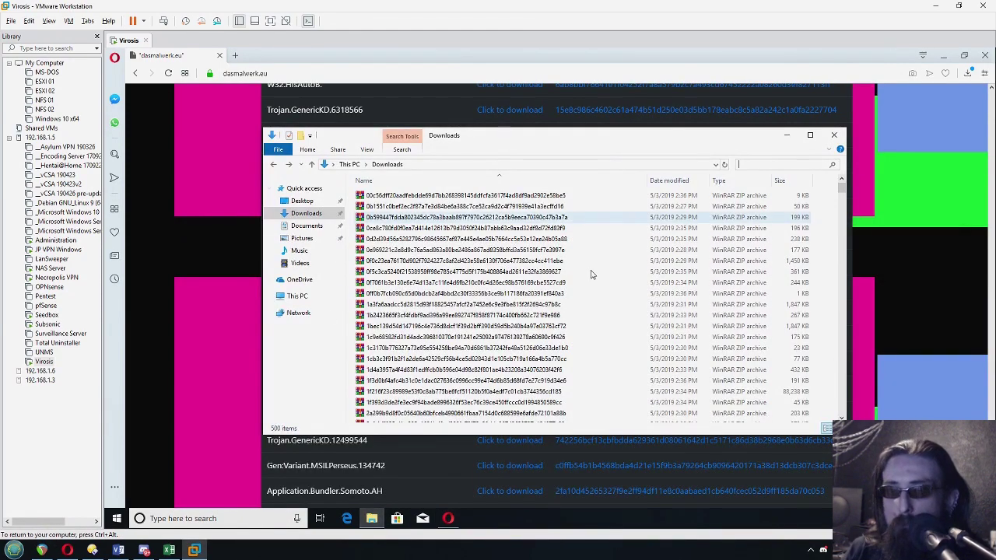
left_click(467, 326)
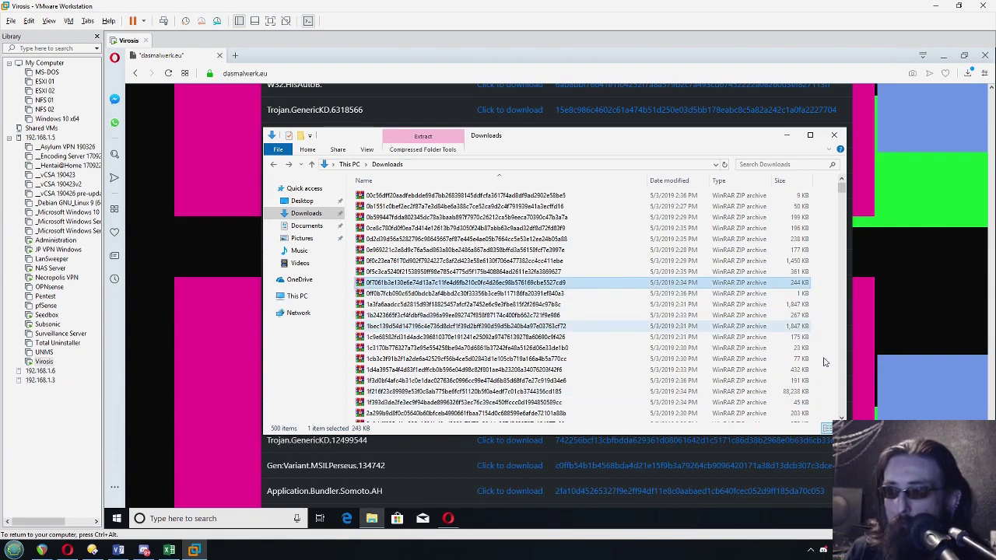
scroll(825, 349, "down", 6)
left_click(812, 252)
mouse_move(843, 196)
left_mouse_down()
mouse_move(833, 317)
mouse_move(841, 186)
left_mouse_up()
Extract all archives in the Downloads folder with WinRAR, setting the destination path to C:\Users\virosis\Downloads\Samples.
key("ctrl+a")
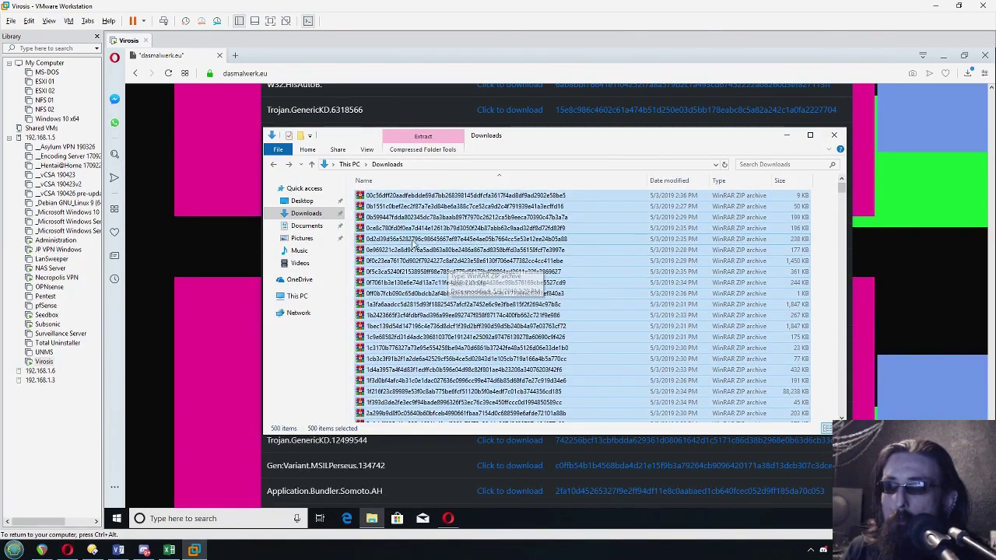
right_click(412, 219)
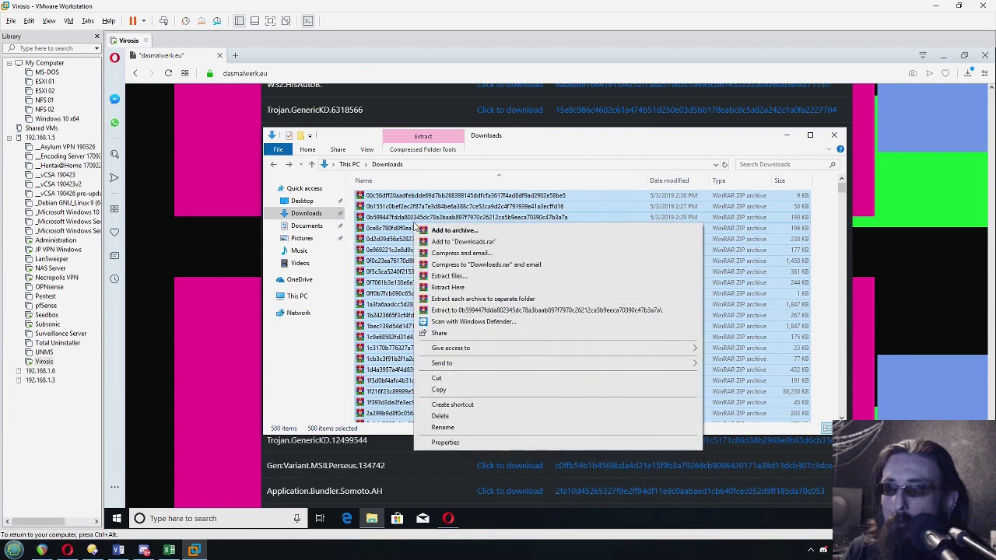
left_click(471, 287)
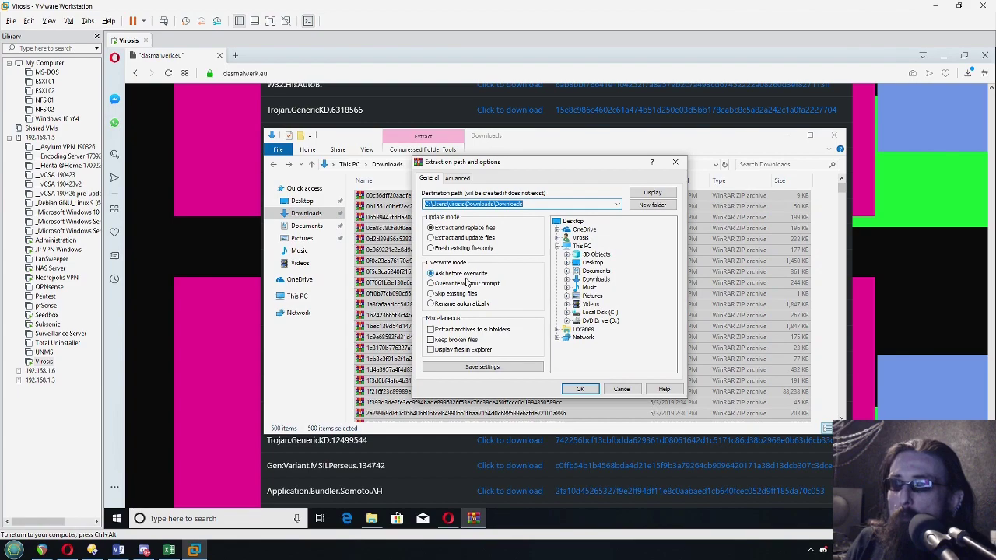
key("End")
key("BackSpace")
key("BackSpace")
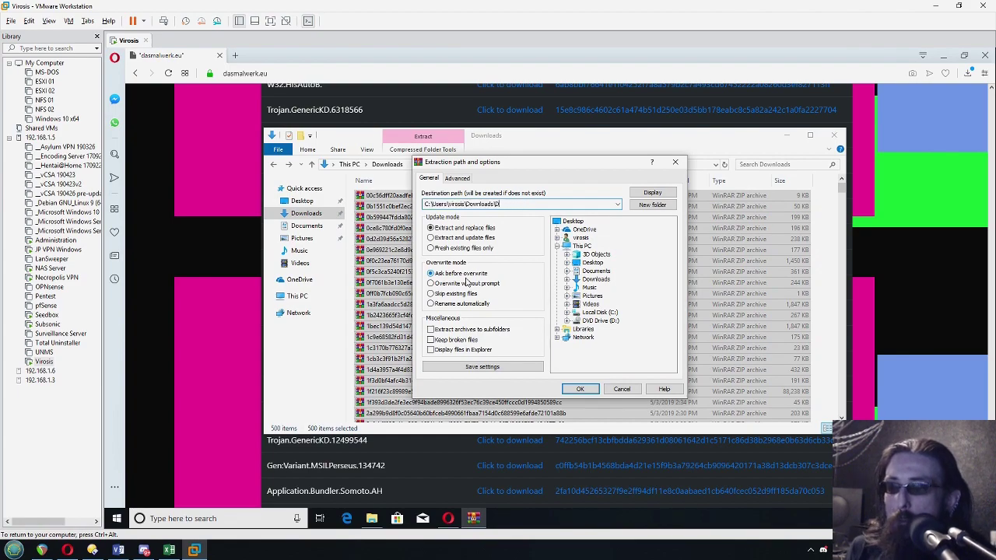
key("BackSpace")
type("$")
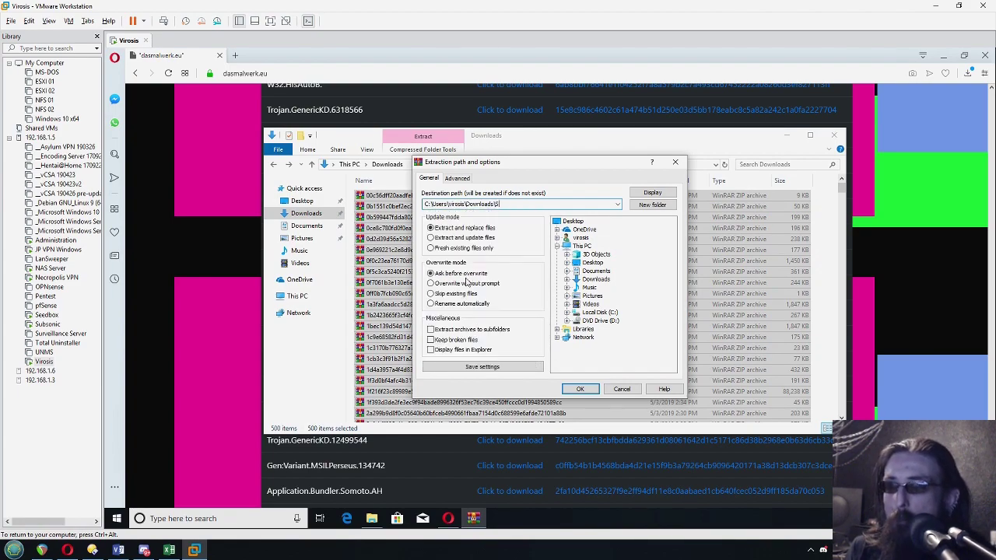
type("amples")
left_click(580, 390)
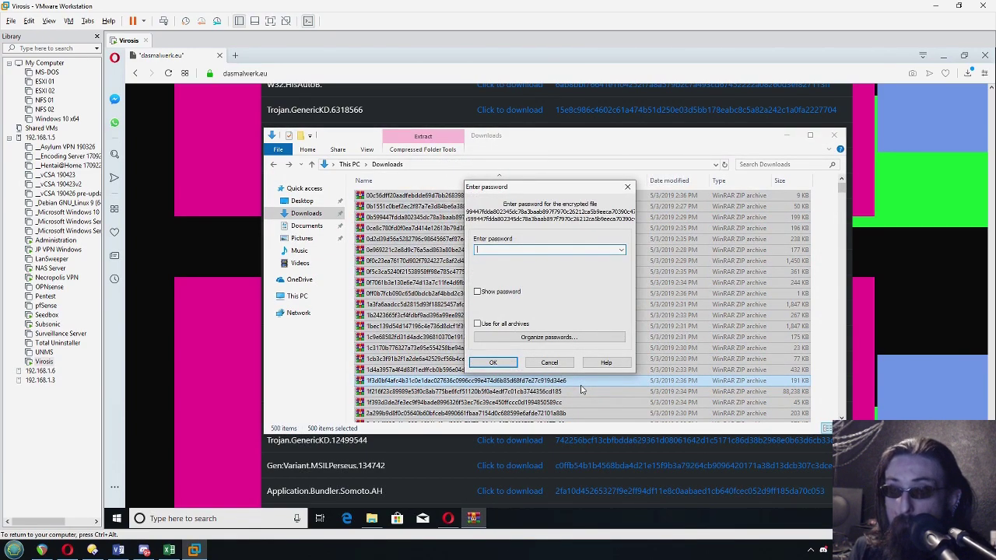
Enter the archive password, make it visible, and apply it to all archives to run the extraction.
type("infe")
left_click(505, 327)
left_click(493, 296)
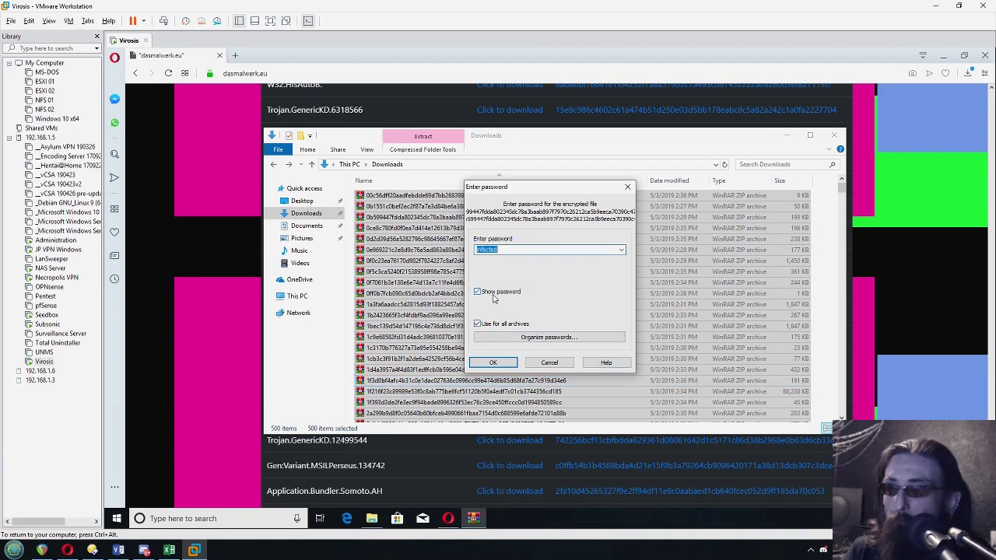
left_click(500, 366)
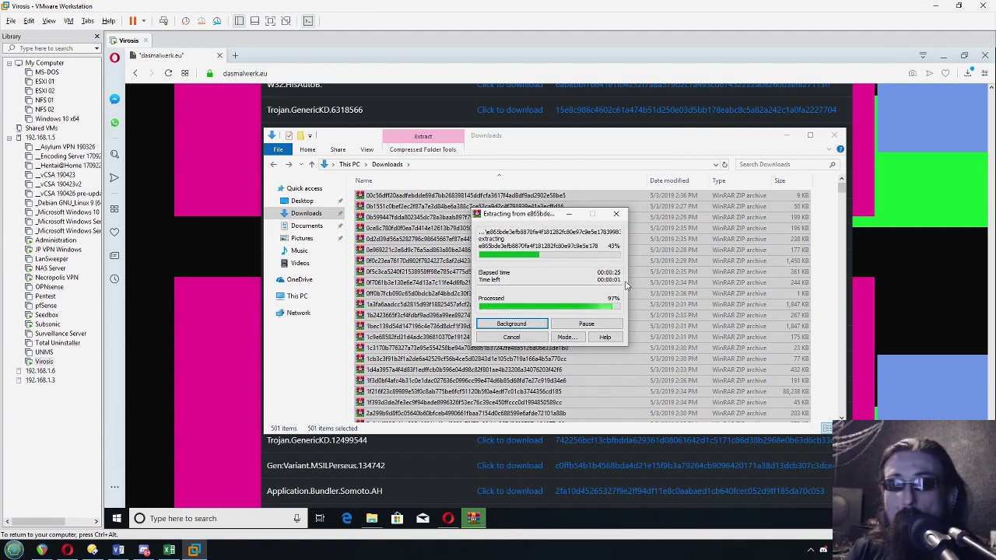
Open the extracted Samples folder and widen the Name column to show the full file names.
double_click(372, 195)
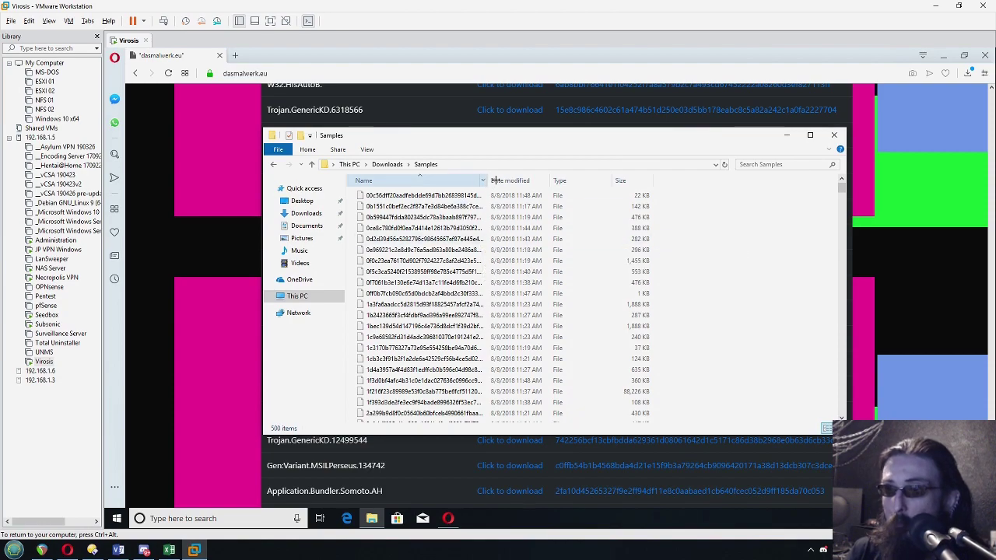
left_click_drag(669, 197, 671, 195)
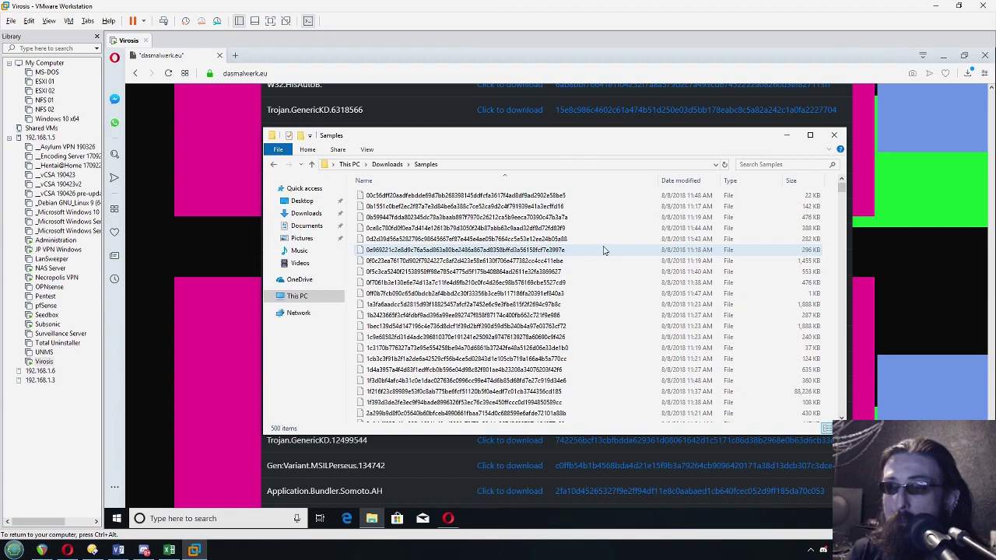
Open Command Prompt, change to C:\Users\virosis\Downloads\Samples and list the folder's files with dir.
left_click(116, 519)
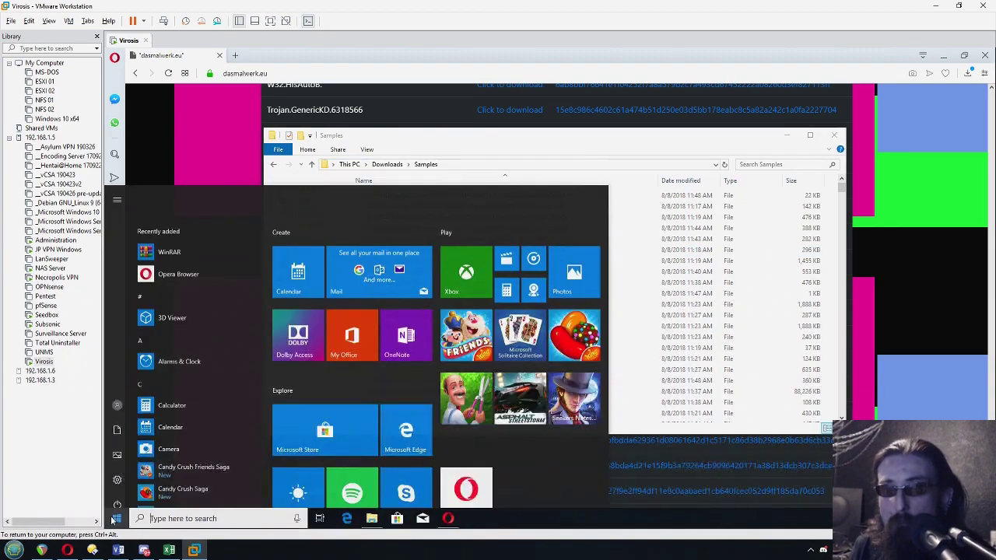
type("cmd")
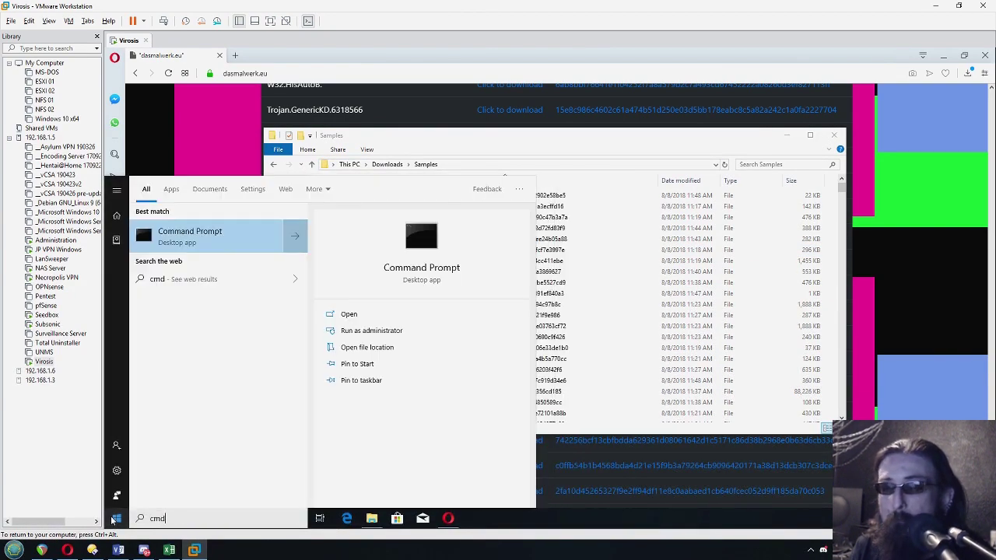
key("Return")
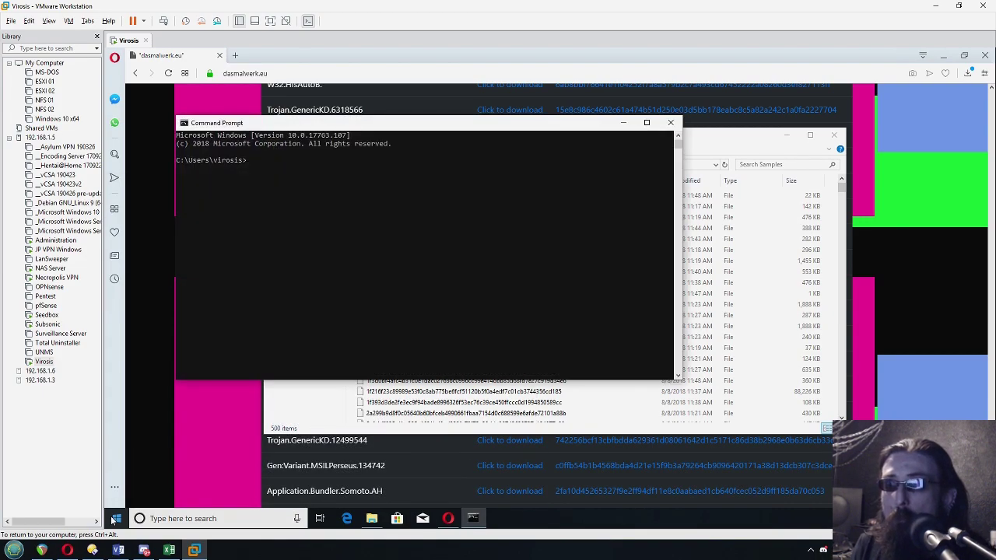
type("cd")
type("C:\\Users\\virosis\\Downloads\\Samples")
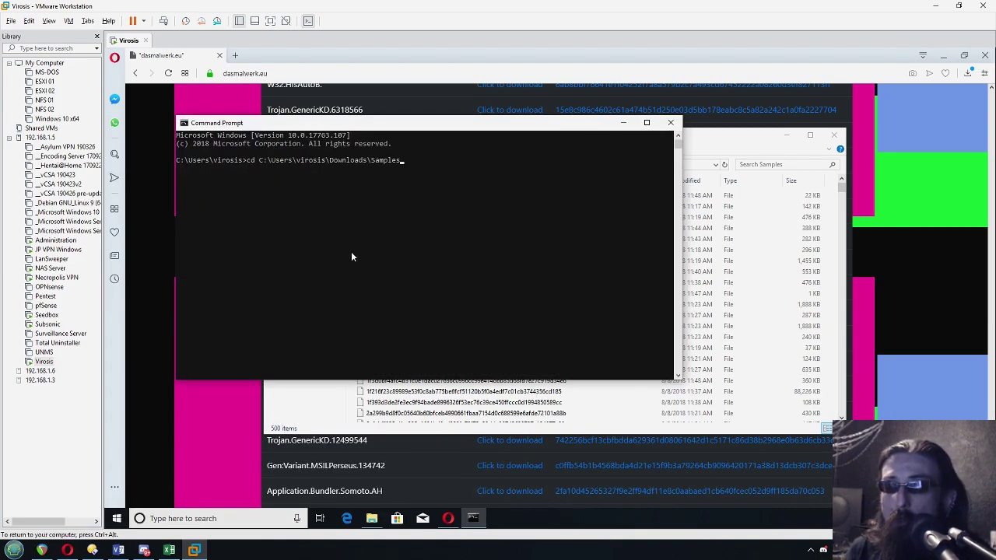
key("Return")
type("dir")
key("Return")
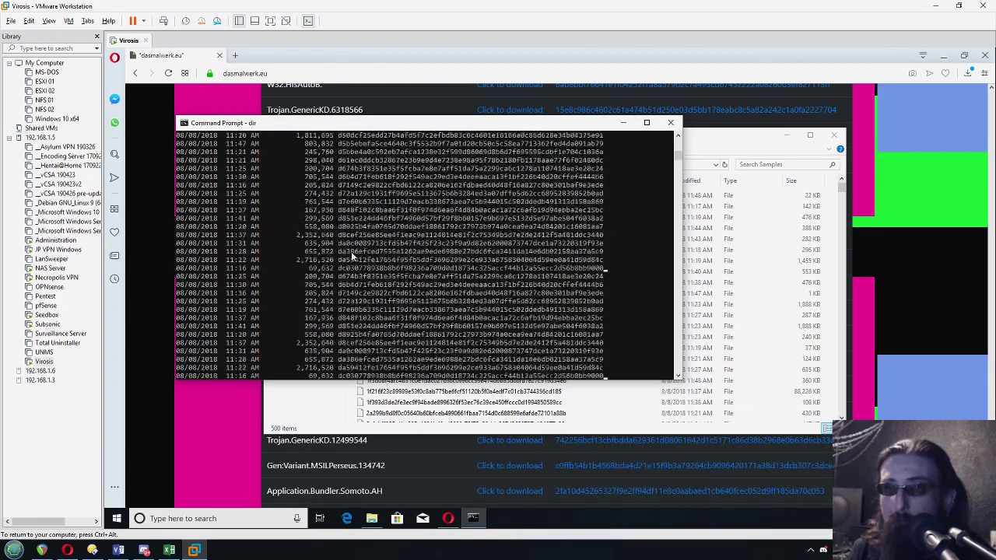
Give all extensionless sample files the .exe extension with ren *. *.exe and return to the Samples folder window.
type("ren *. *.exe")
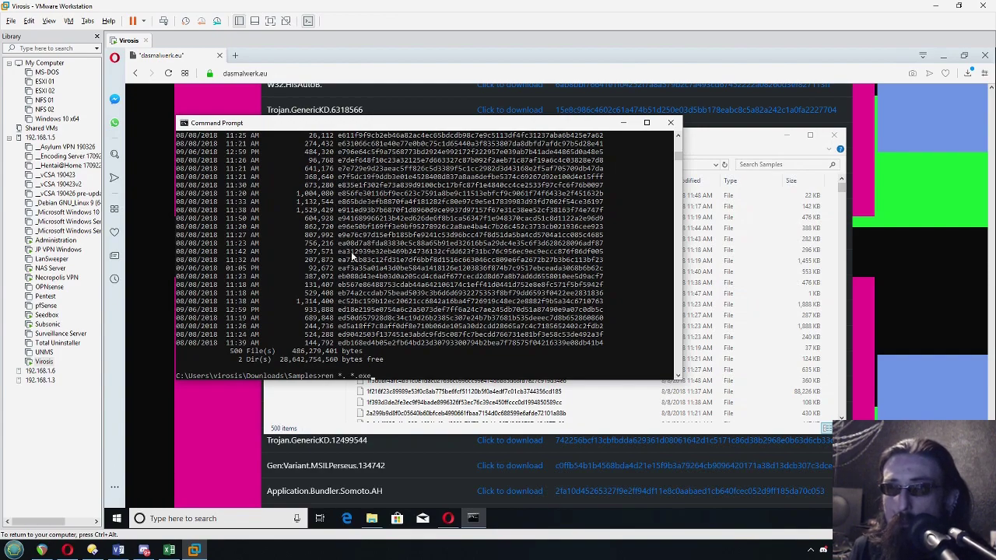
key("Return")
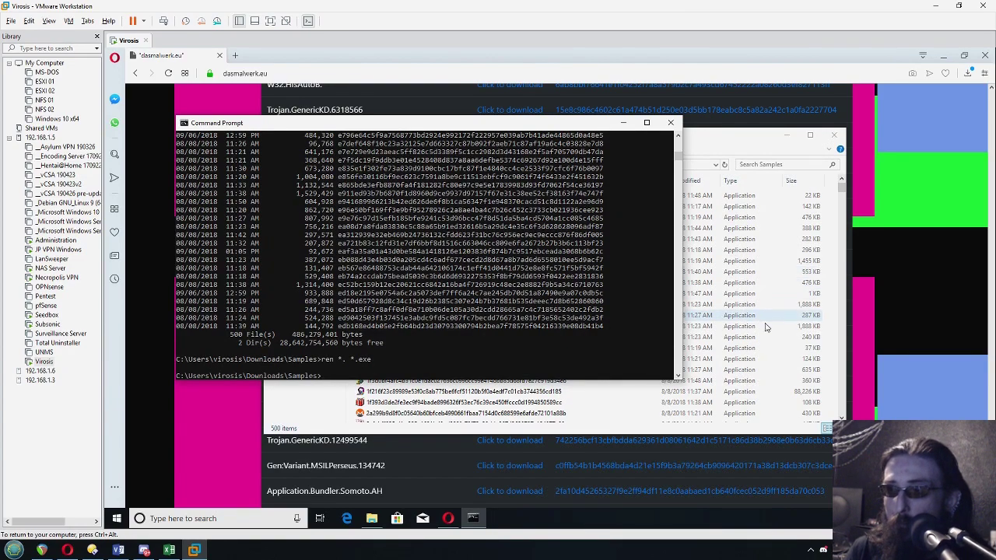
left_click(801, 305)
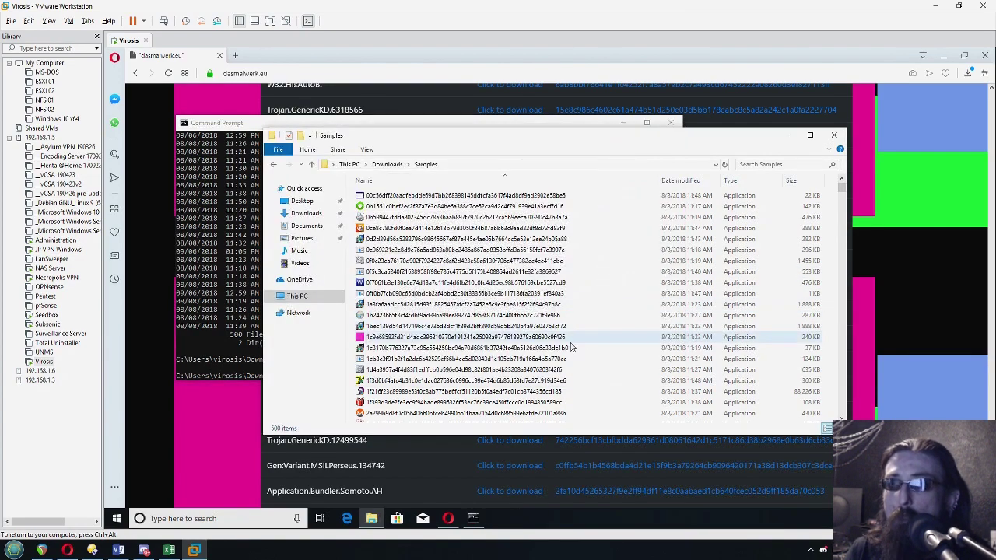
Turn off "Hide extensions for known file types" in the advanced folder view settings and apply the change.
left_click(368, 150)
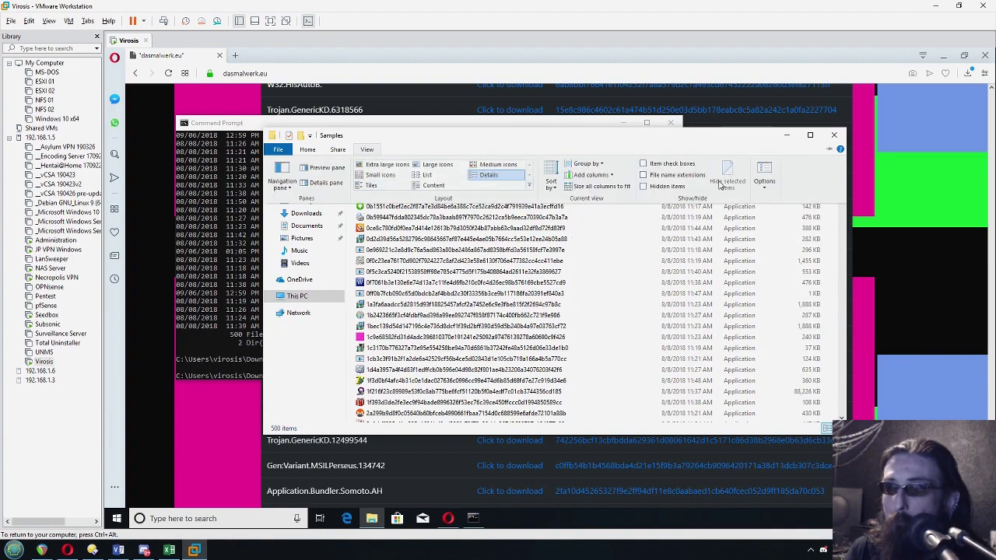
left_click(766, 172)
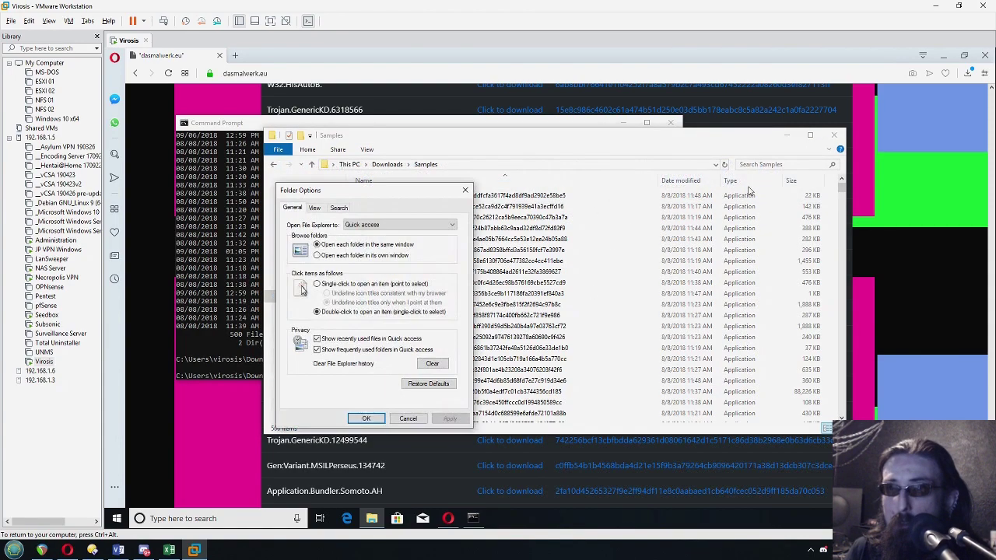
left_click(315, 208)
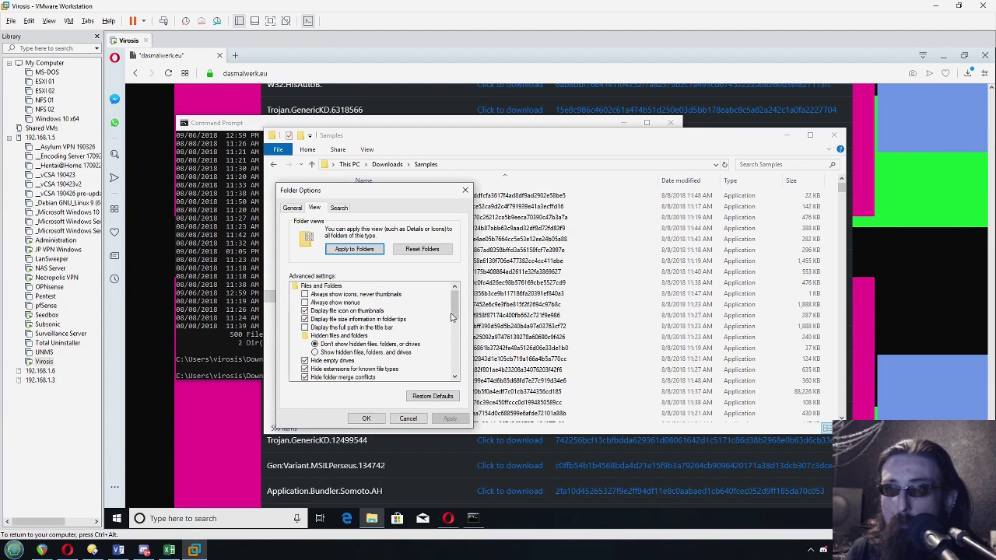
scroll(454, 316, "down", 1)
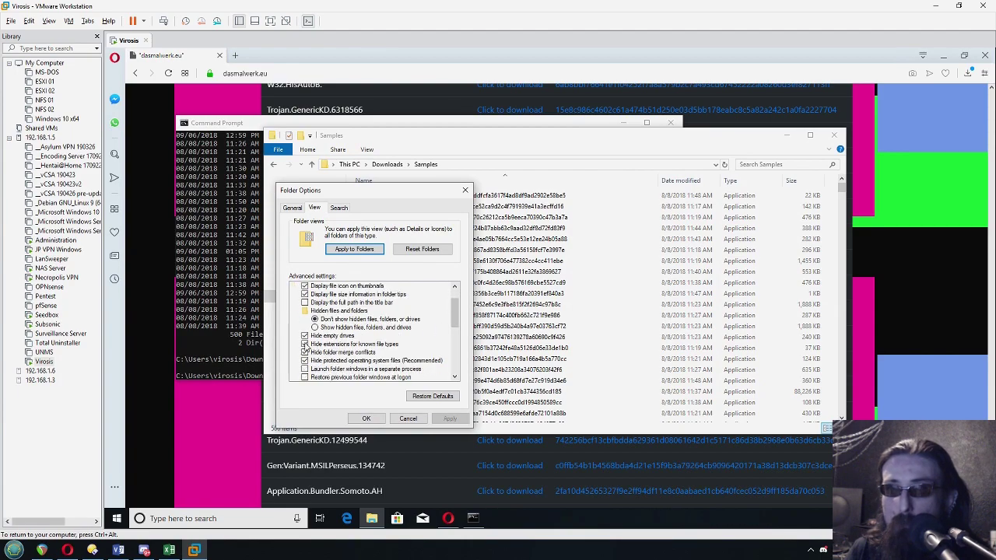
left_click(305, 345)
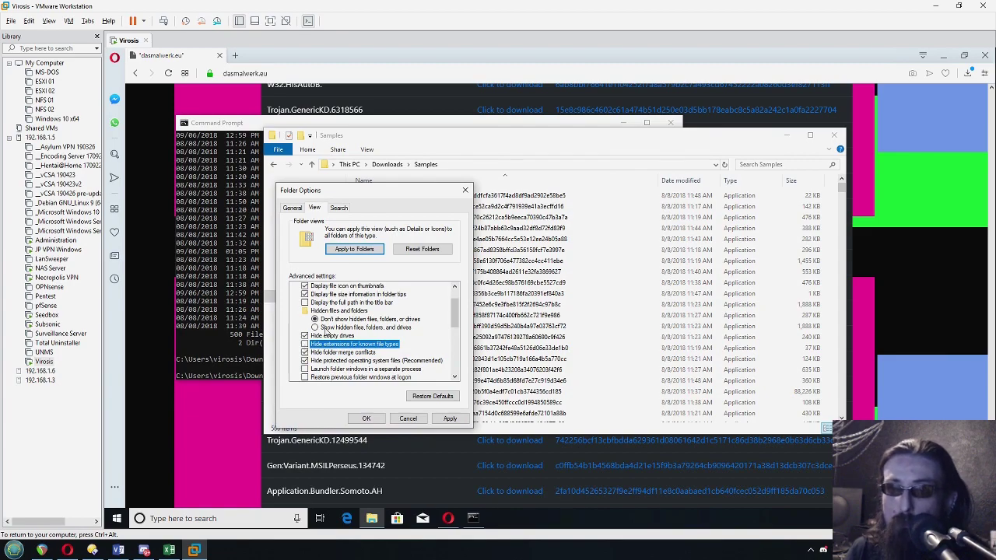
left_click(368, 418)
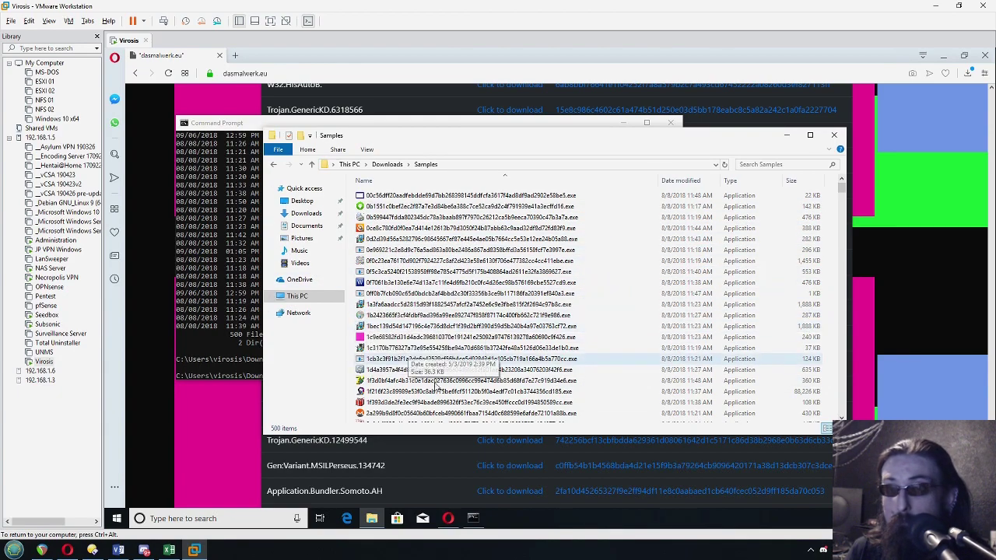
Look through the renamed .exe samples in the Samples folder, checking their names, icons and sizes.
left_click(455, 391)
scroll(462, 368, "down", 3)
scroll(462, 369, "down", 1)
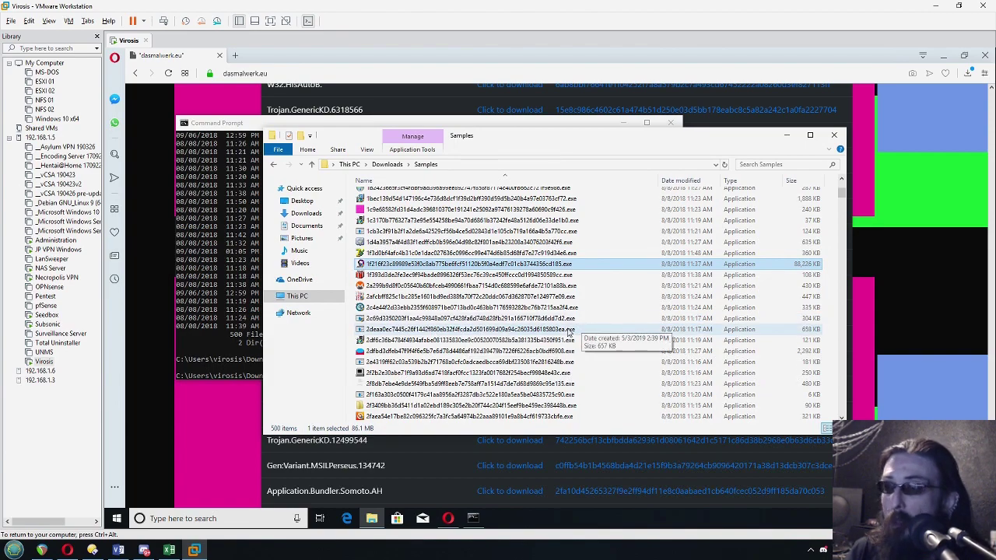
left_click(823, 227)
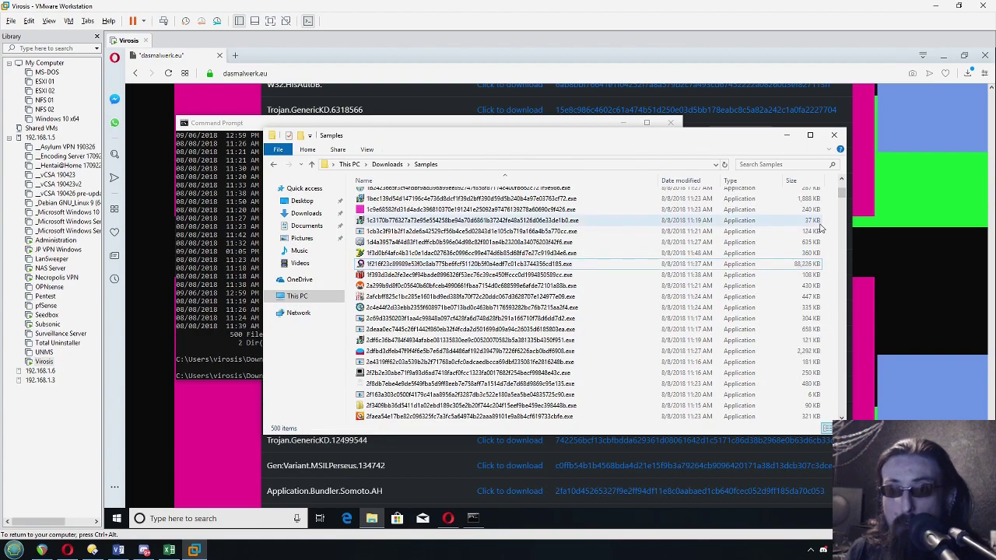
Switch to the AV test.xlsx workbook in Excel, review the Remained values for the ten antivirus products, and minimize it.
left_click(169, 551)
left_click(534, 172)
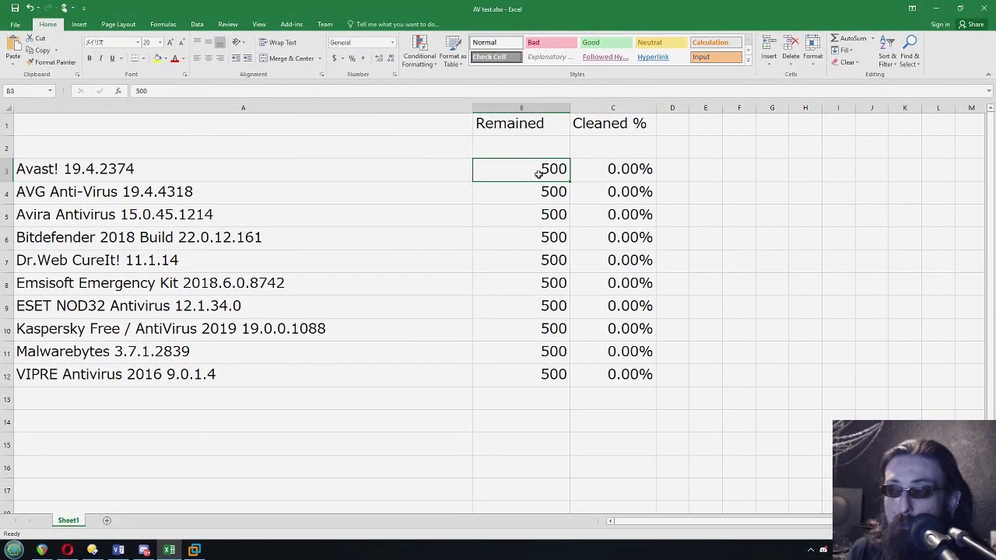
left_click_drag(554, 375, 551, 169)
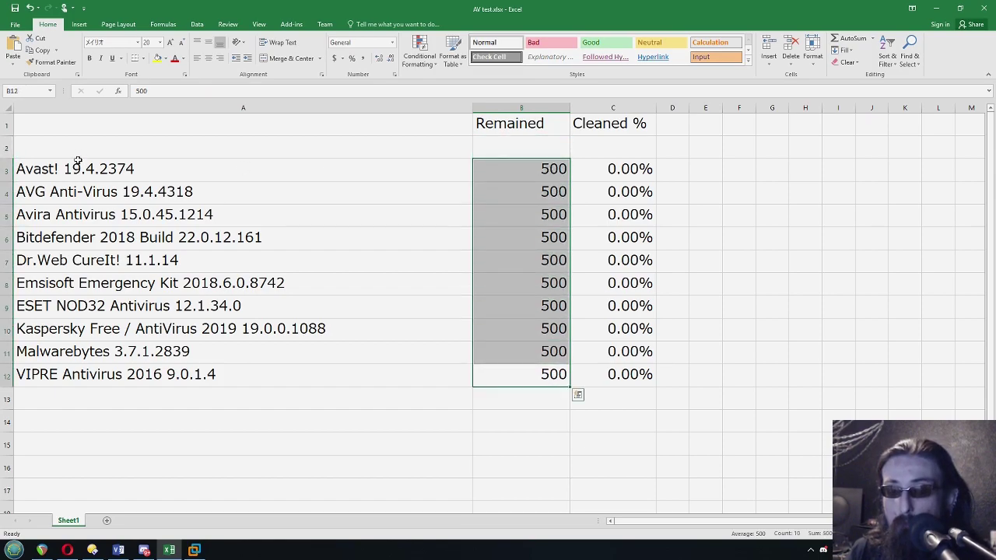
left_click(538, 405)
left_click_drag(526, 377, 525, 171)
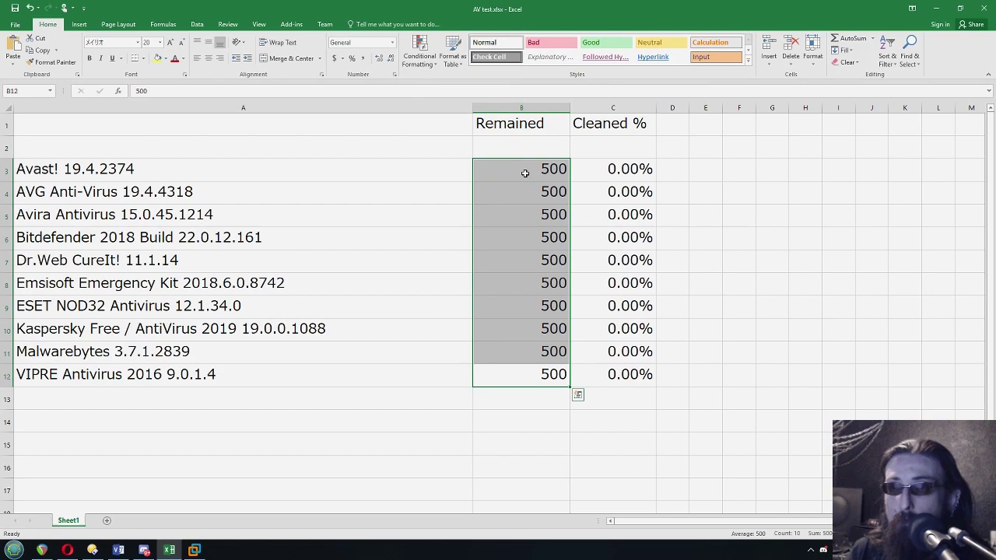
left_click(513, 169)
left_click(393, 148)
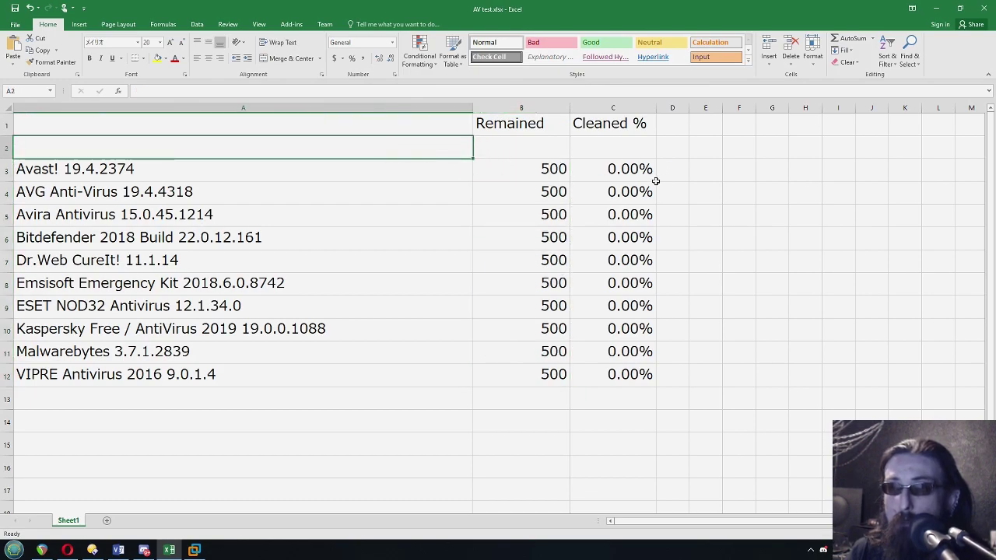
left_click(937, 8)
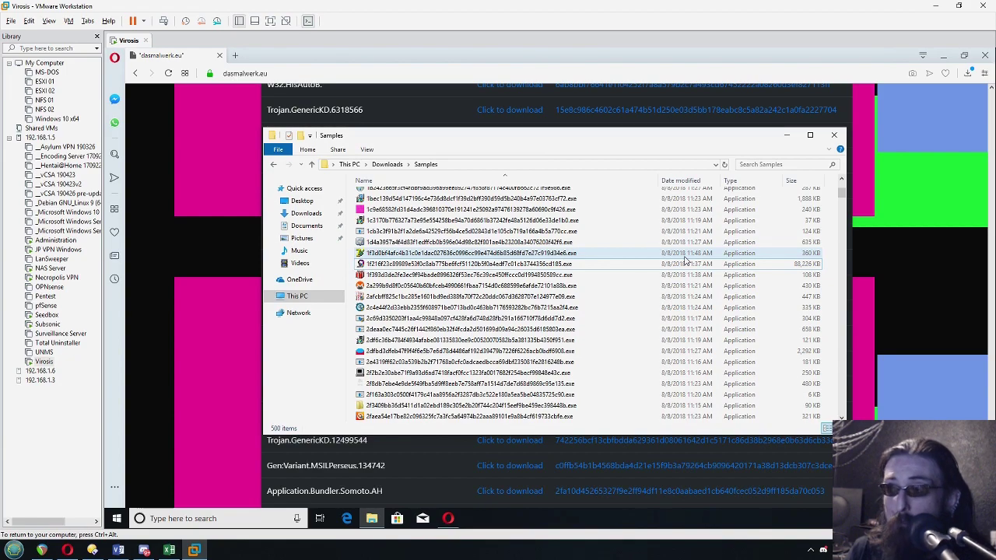
Browse further down the sorted .exe samples in the Samples folder and return to the start of the list.
scroll(545, 296, "down", 4)
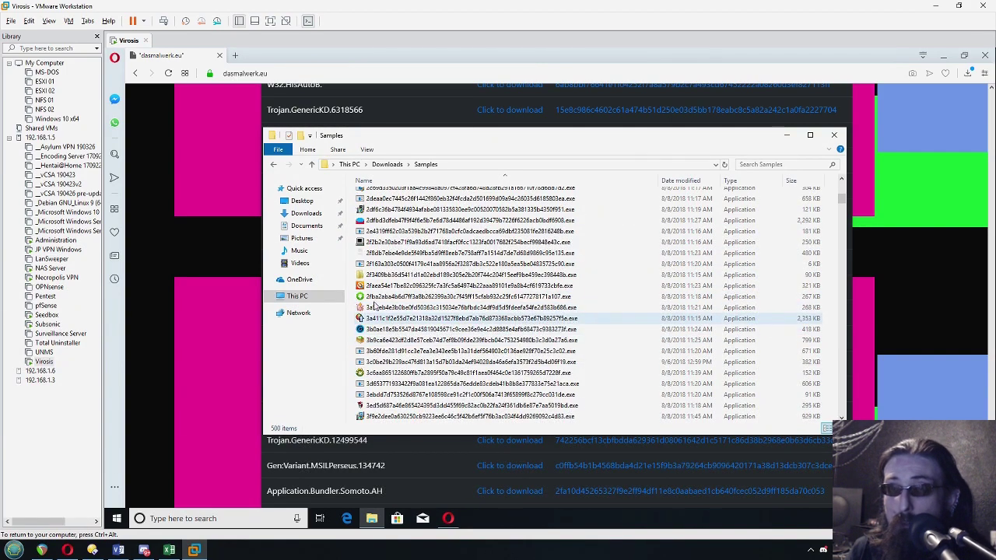
scroll(371, 366, "down", 8)
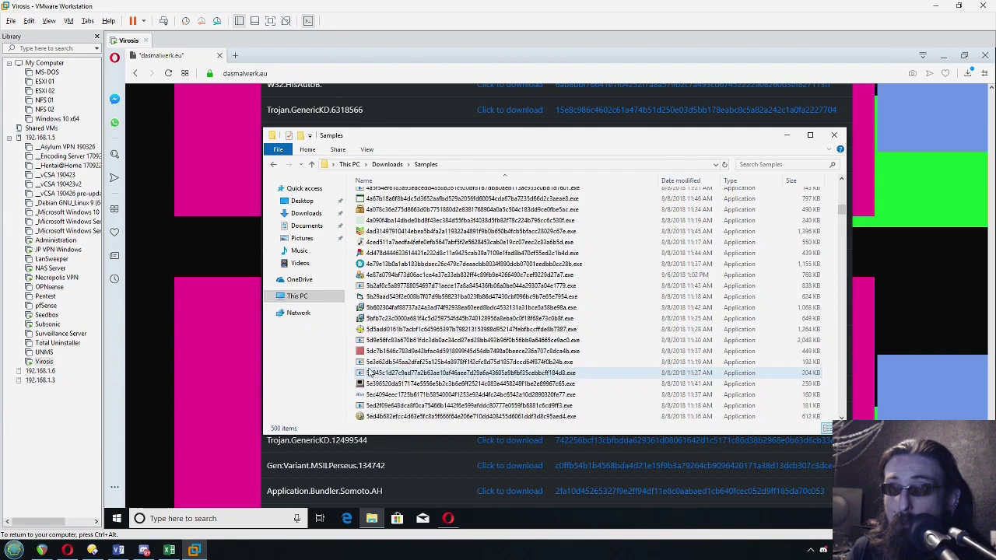
scroll(495, 316, "up", 15)
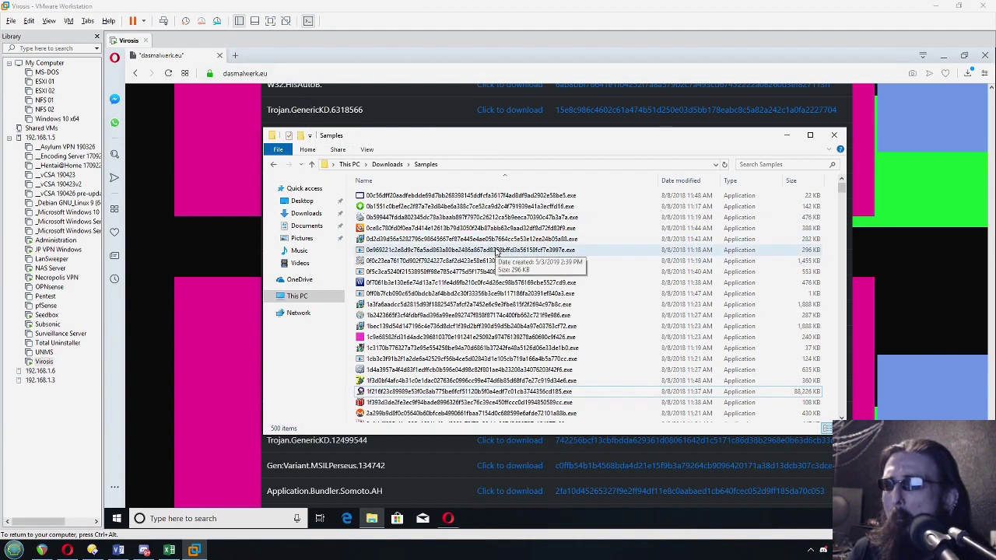
Switch to the AV test.xlsx workbook in Excel, check the Remained value for Avast! in B3, and minimize the workbook.
left_click(829, 263)
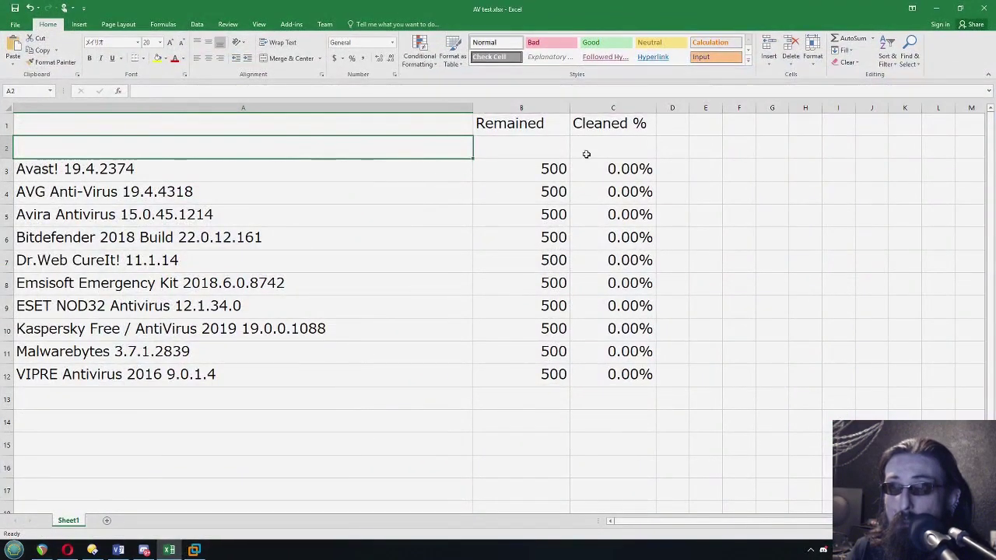
left_click(540, 171)
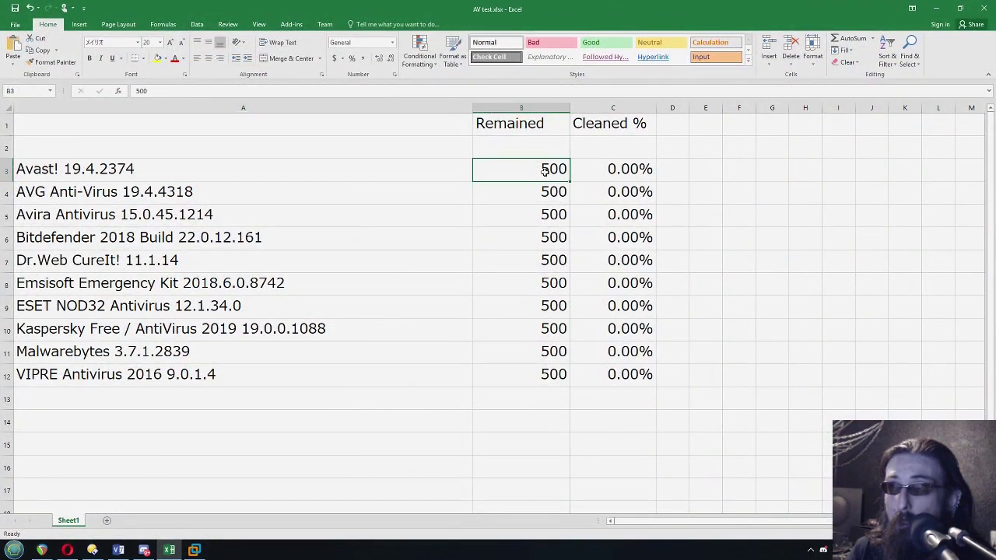
left_click(936, 8)
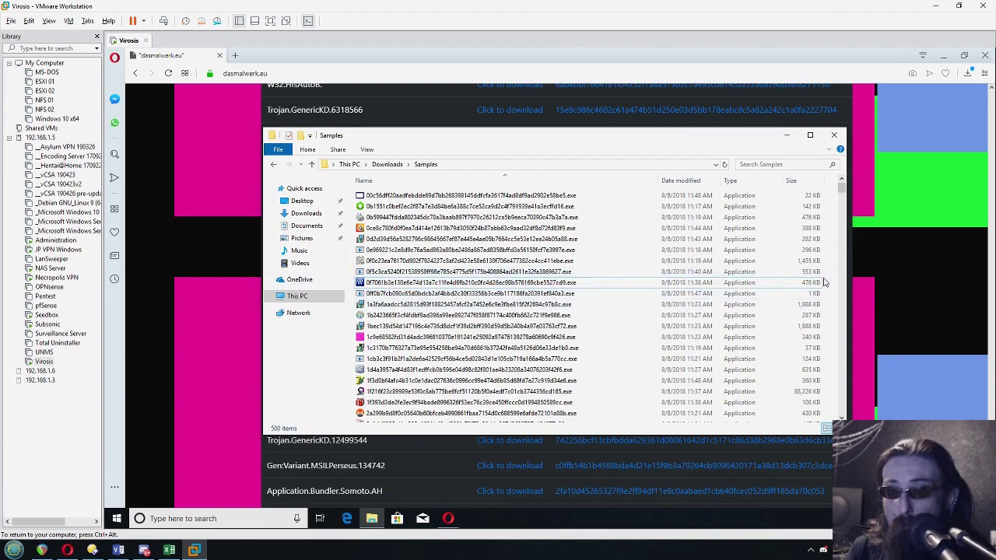
Switch to the vSphere Client in Opera and start taking a snapshot of the Virosis virtual machine.
left_click(70, 551)
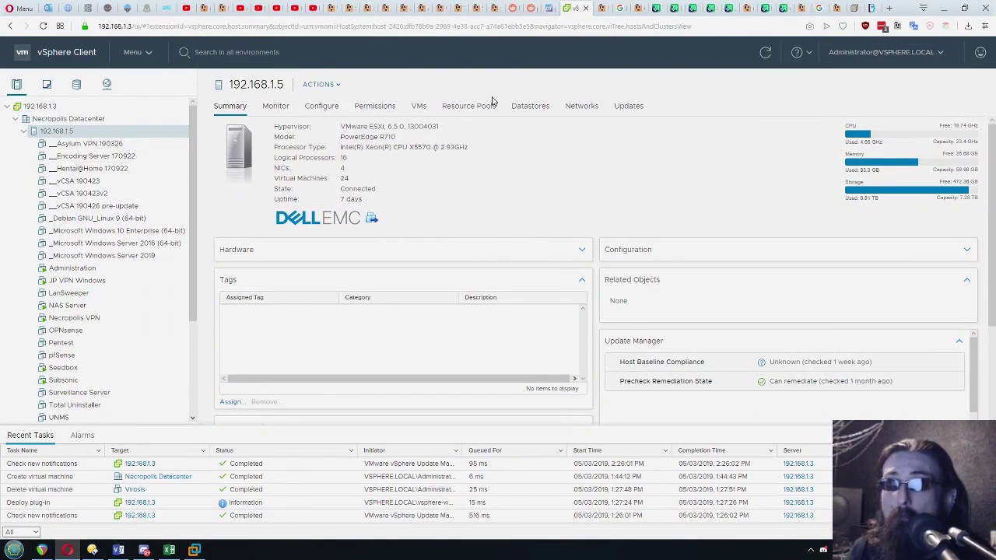
scroll(156, 218, "down", 3)
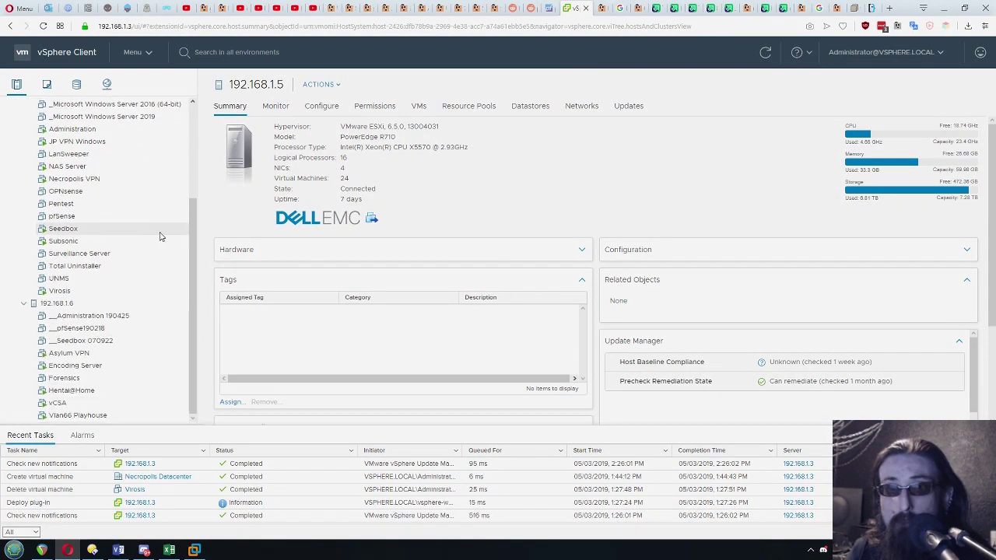
left_click(59, 292)
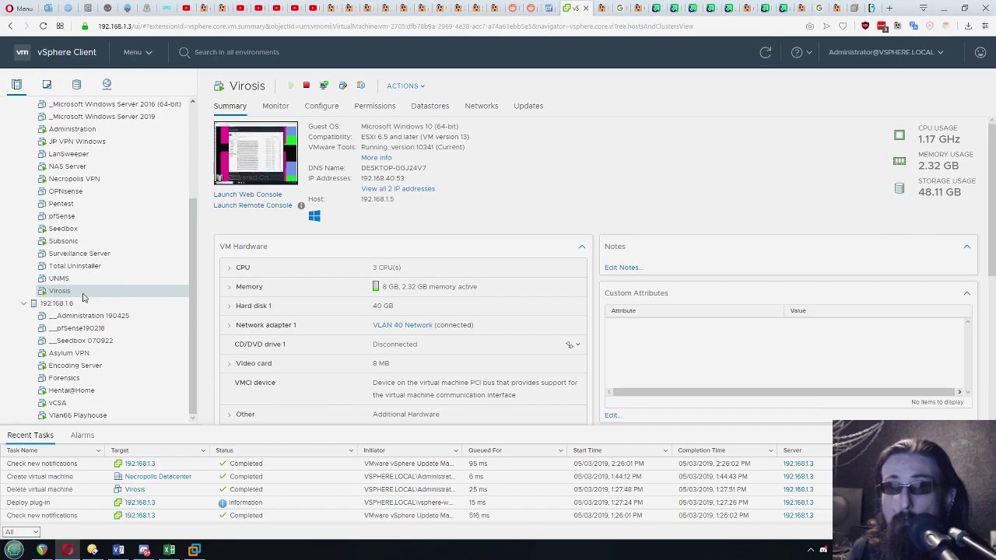
right_click(84, 298)
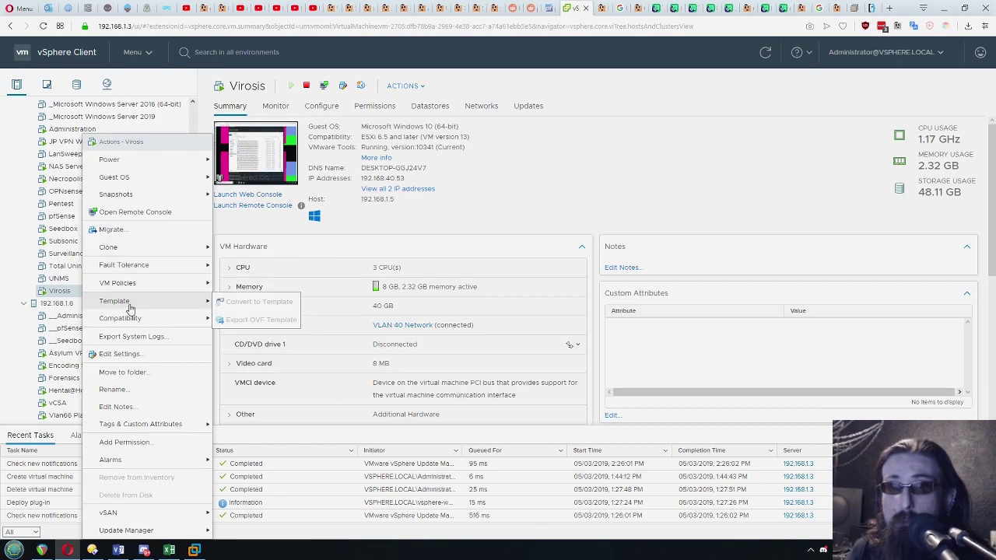
mouse_move(162, 196)
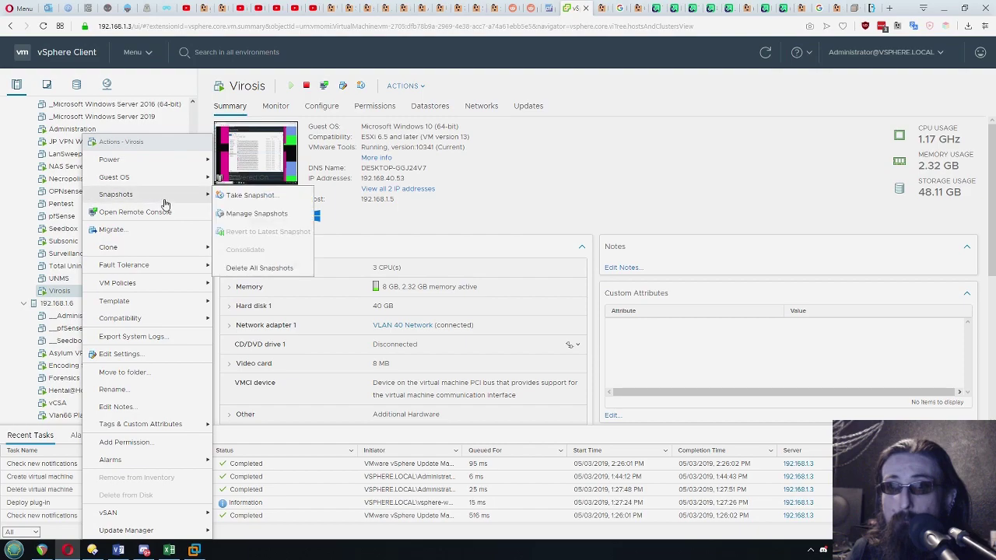
left_click(238, 196)
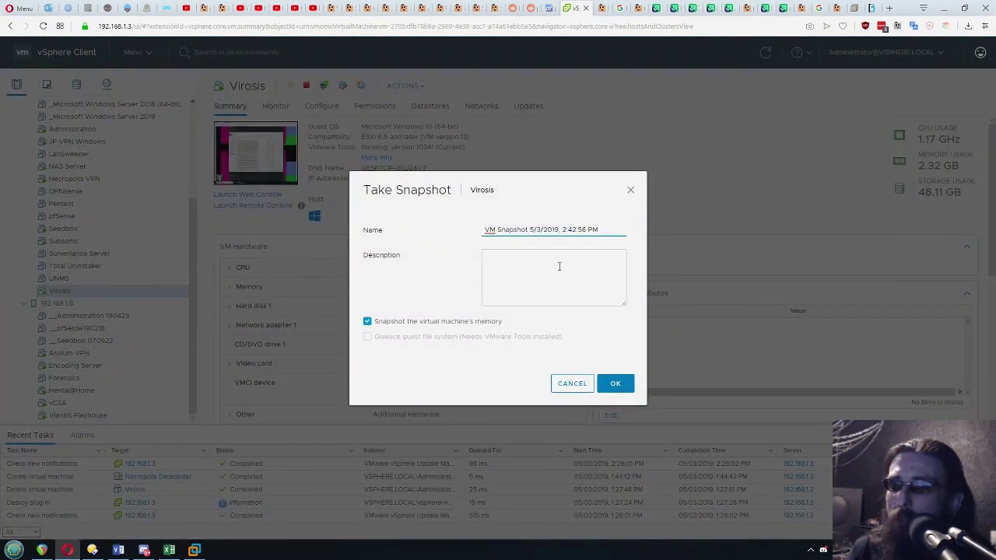
Take the Virosis snapshot under its default name with the virtual machine's memory included.
left_click(369, 322)
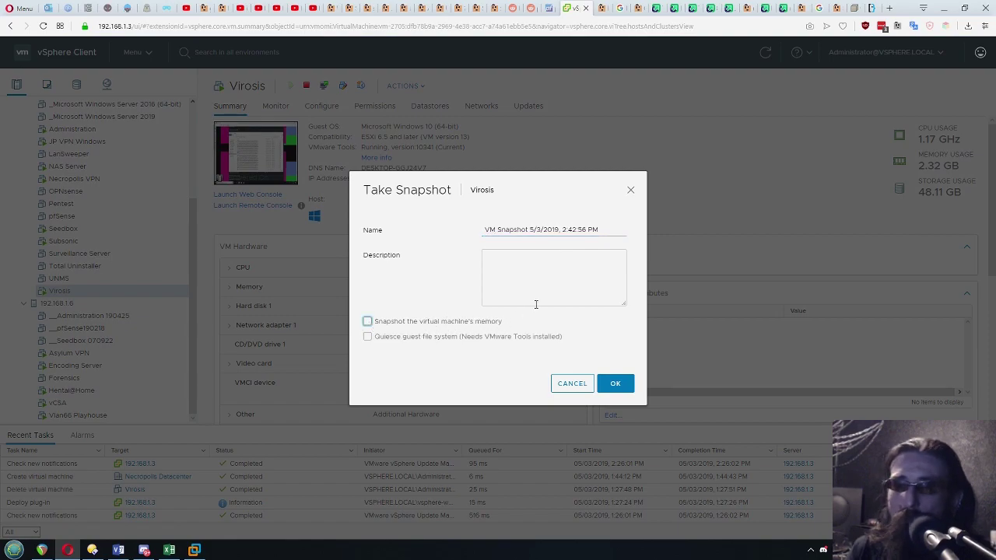
left_click(405, 322)
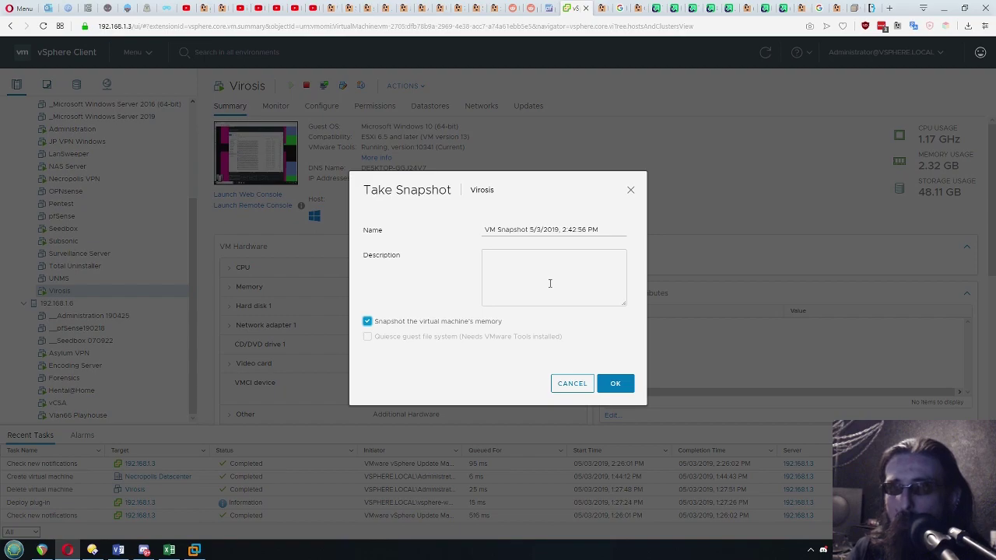
mouse_move(394, 191)
left_mouse_down()
mouse_move(457, 196)
mouse_move(396, 187)
left_mouse_up()
left_click(444, 204)
left_click(398, 189)
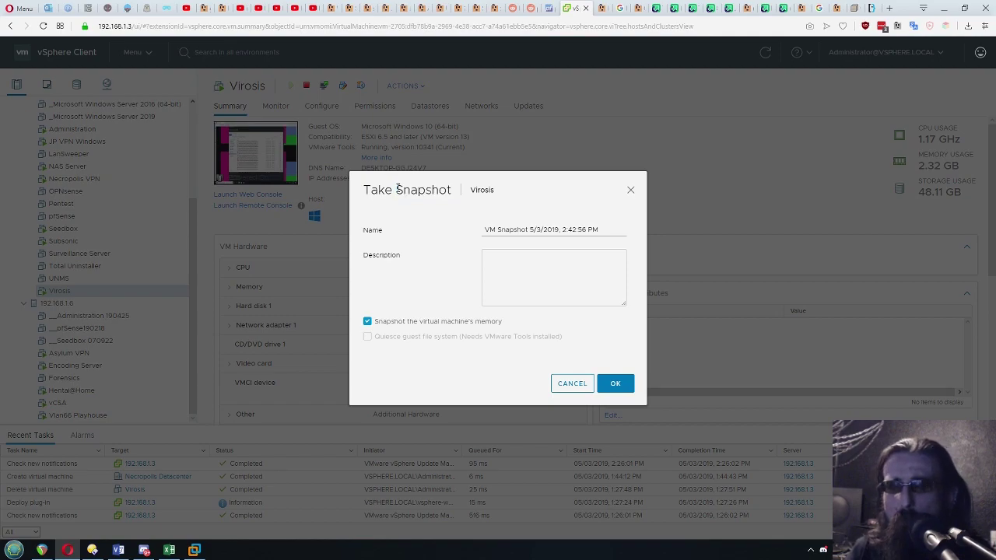
left_click(615, 383)
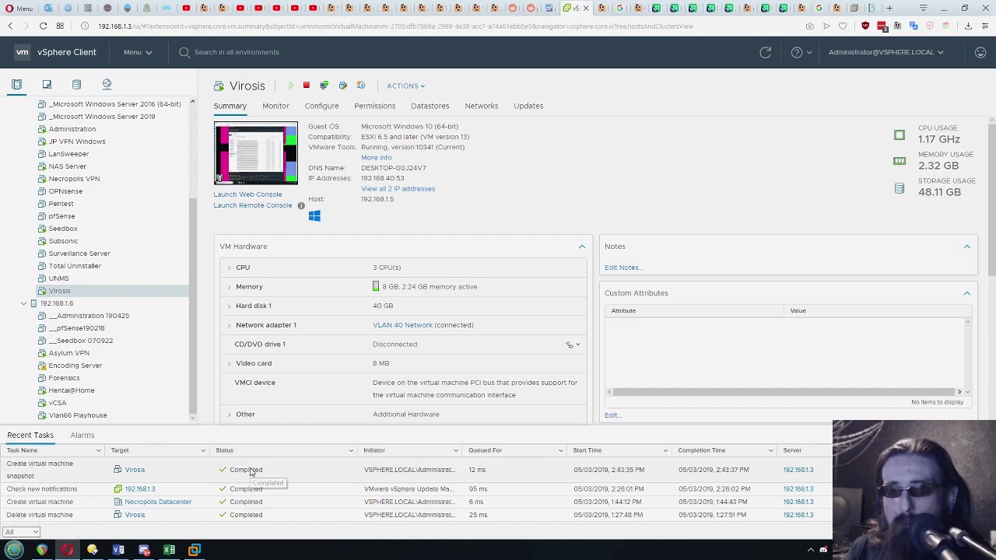
Switch to VMware Workstation and revert the Virosis virtual machine to its VM Snapshot from 5/3/2019, 2:42:56 PM.
left_click(195, 550)
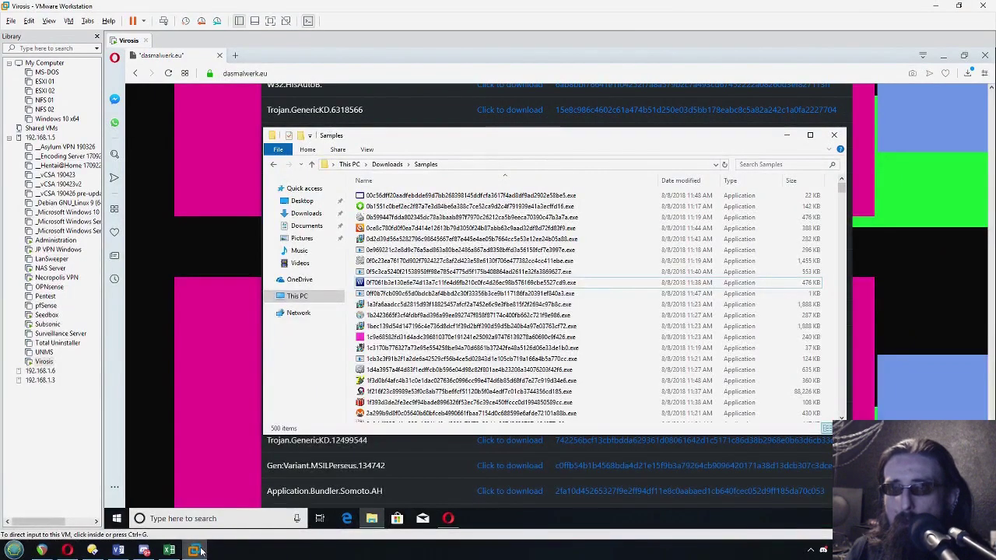
right_click(126, 45)
left_click(128, 42)
right_click(128, 43)
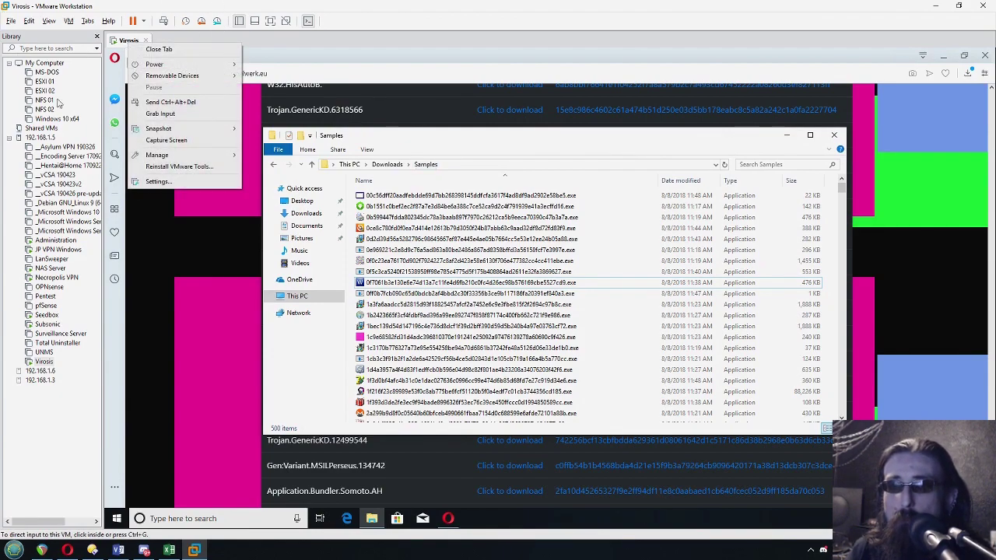
mouse_move(180, 132)
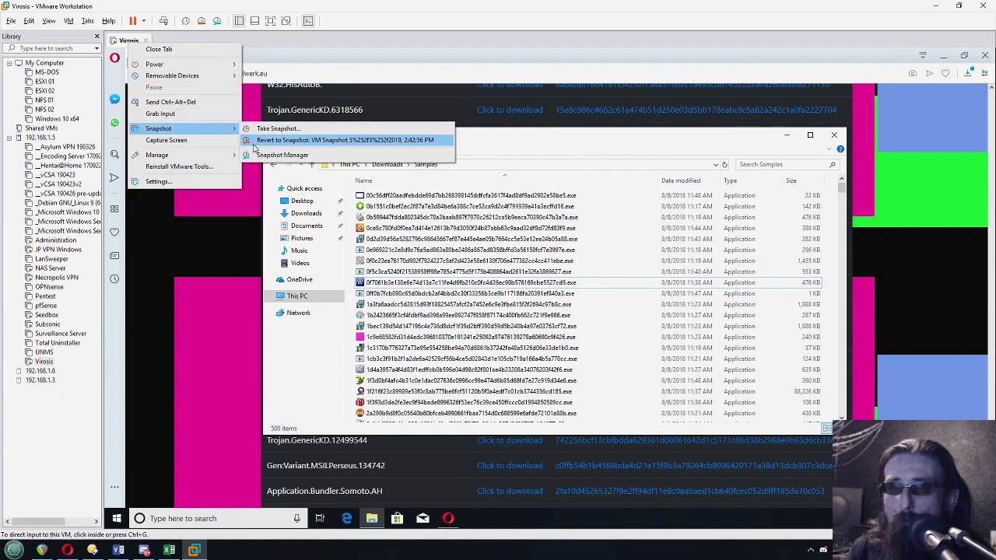
left_click(327, 142)
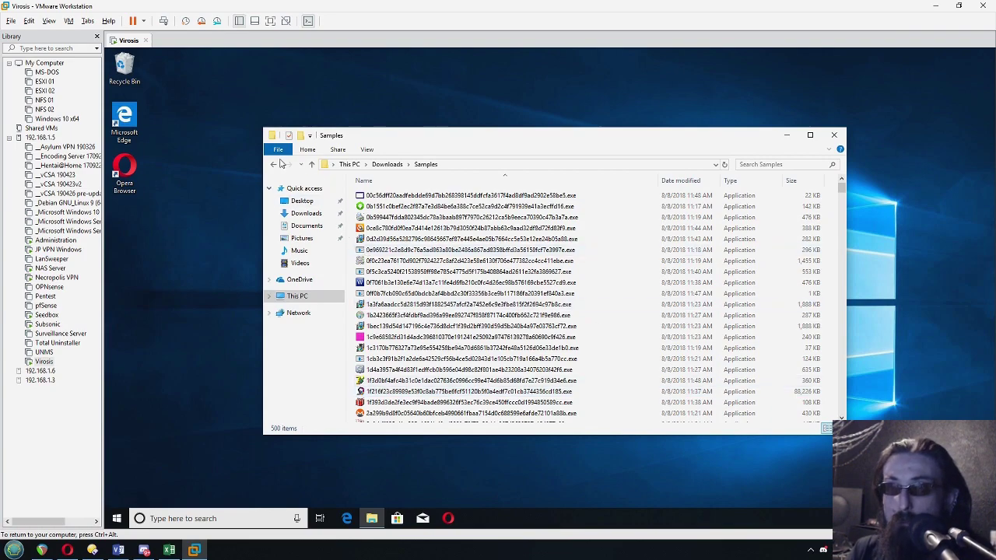
Check the Downloads folder for the Avast offline installer and return to the Samples folder.
left_click(274, 164)
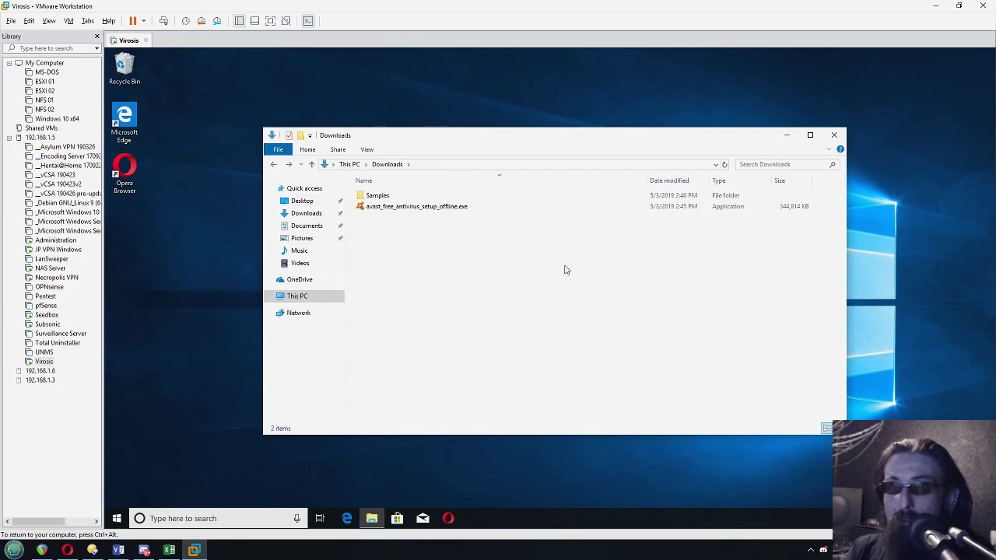
left_click(289, 164)
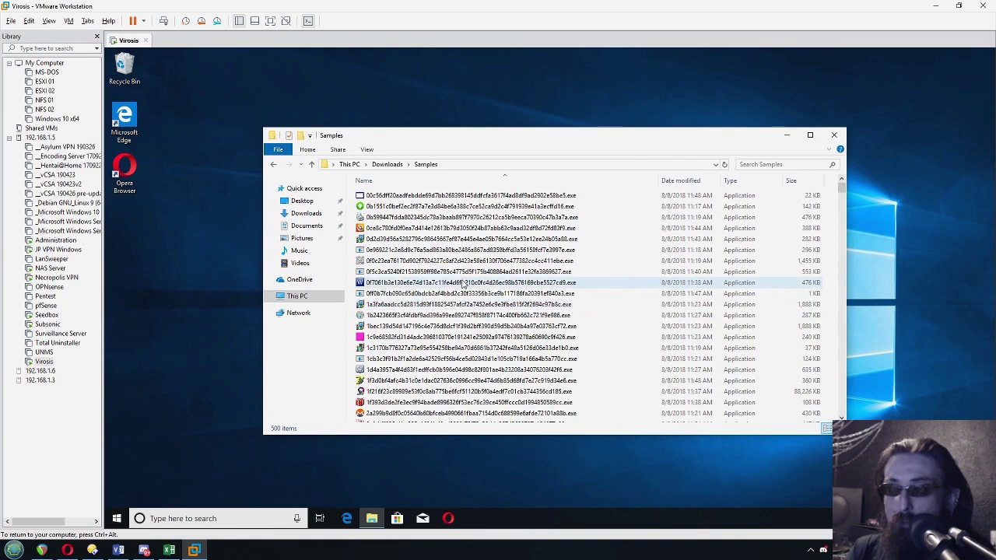
mouse_move(465, 286)
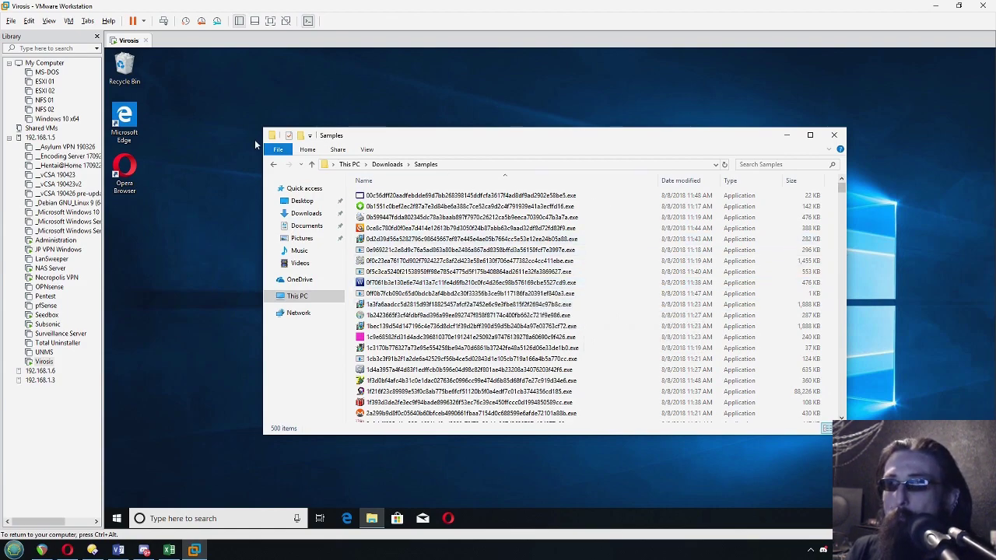
Switch to the AV test.xlsx workbook, review the ten antivirus products in A3:A12 and the Avast! entry, and return to the virtual machine.
left_click(449, 88)
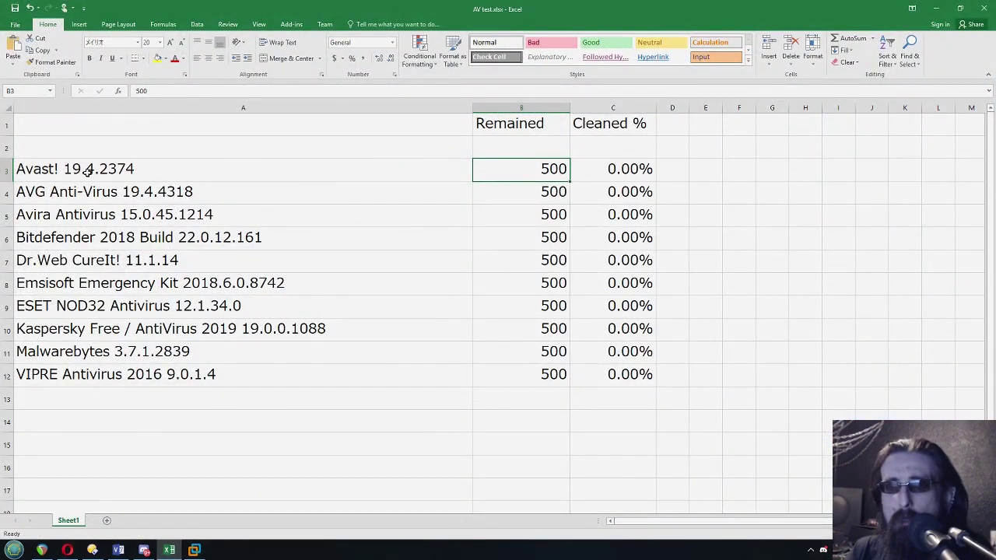
left_click_drag(88, 172, 103, 374)
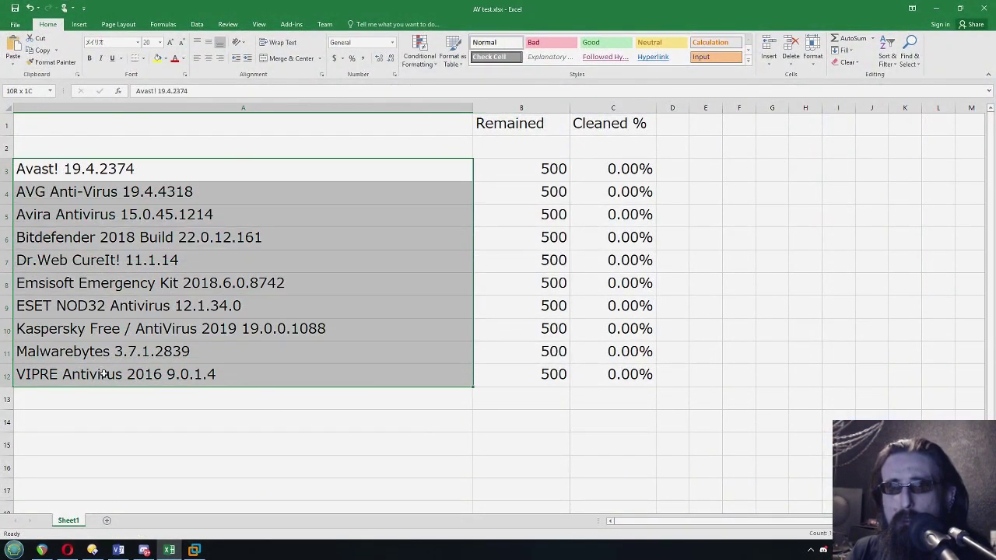
left_click(166, 413)
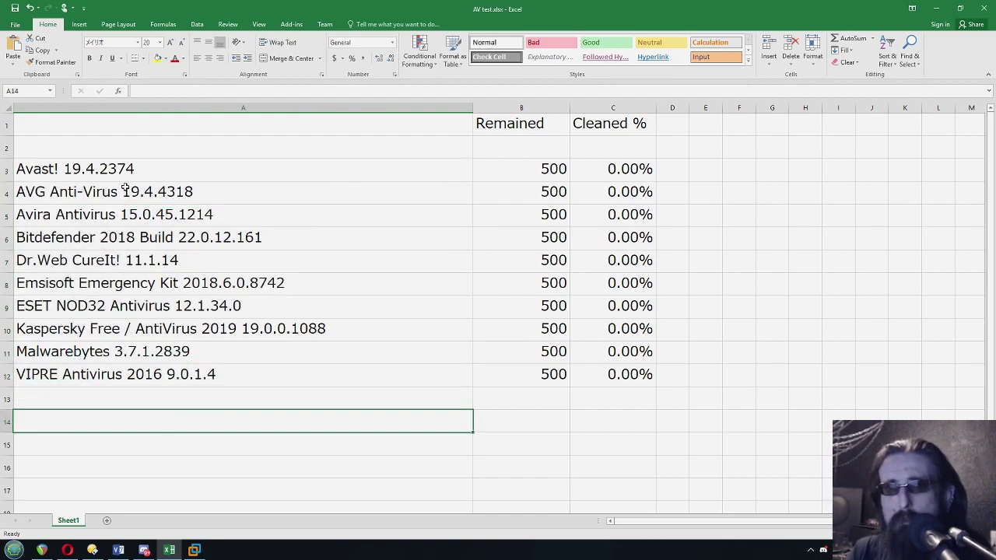
left_click(202, 171)
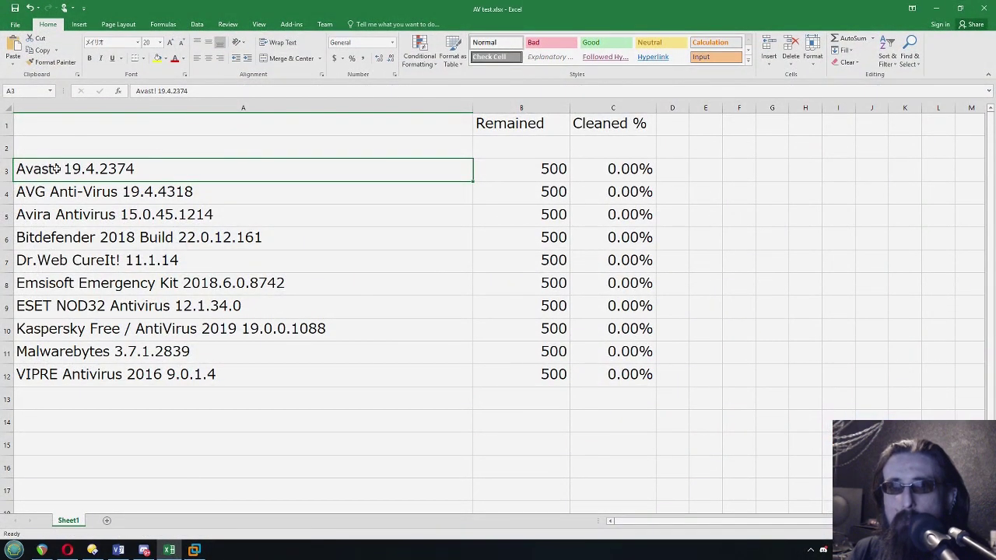
left_click(168, 554)
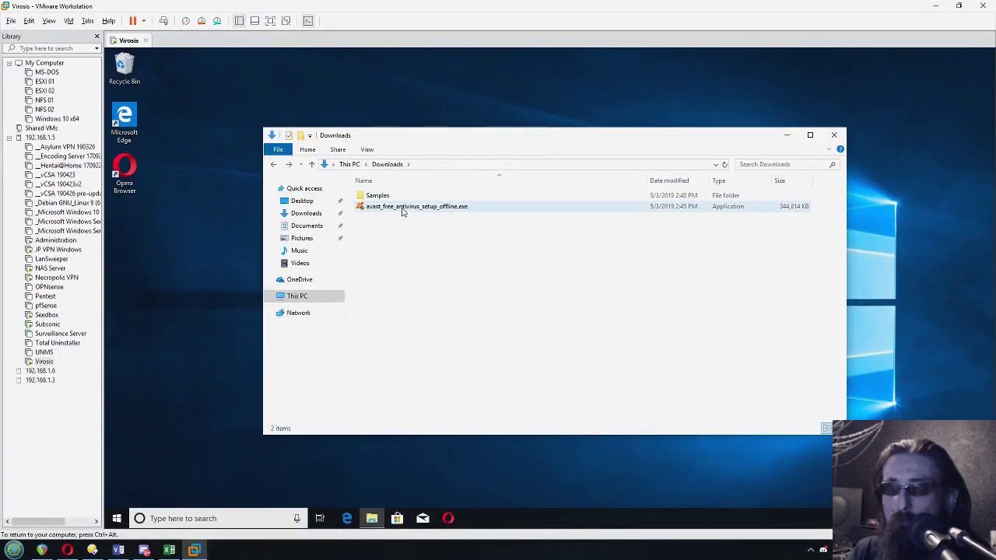
Select avast_free_antivirus_setup_offline.exe in Downloads, check the Bitdefender entry in the Excel workbook, and return to the virtual machine.
left_click(402, 208)
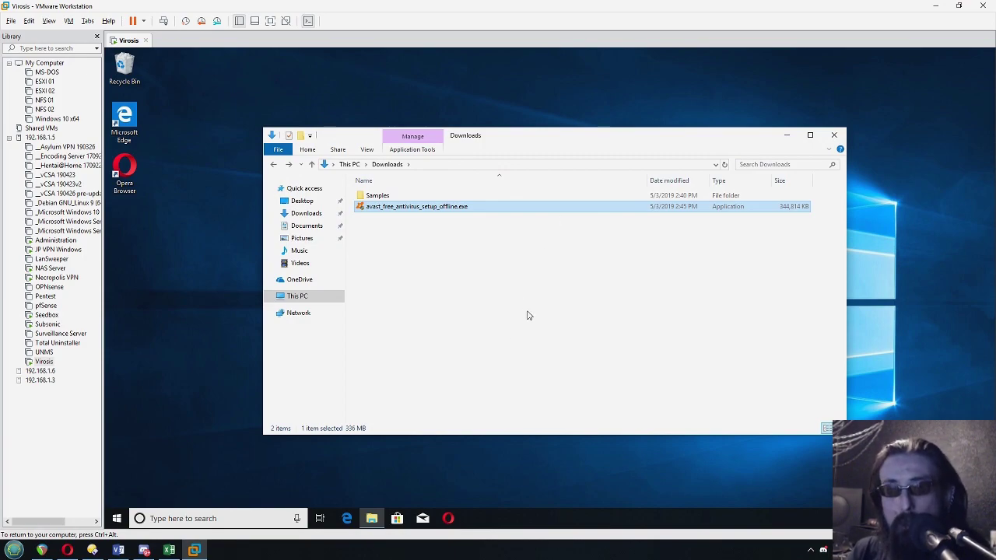
left_click(169, 550)
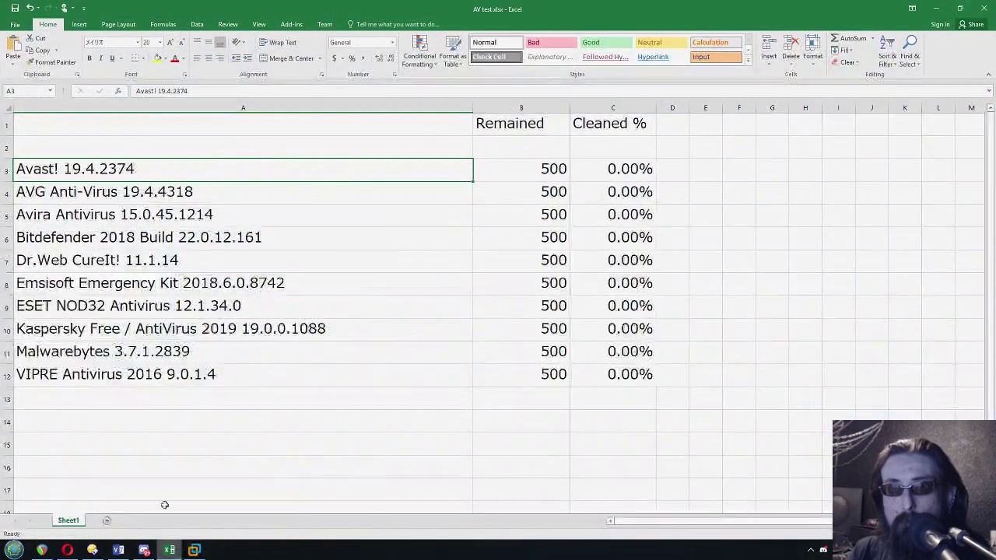
left_click(94, 246)
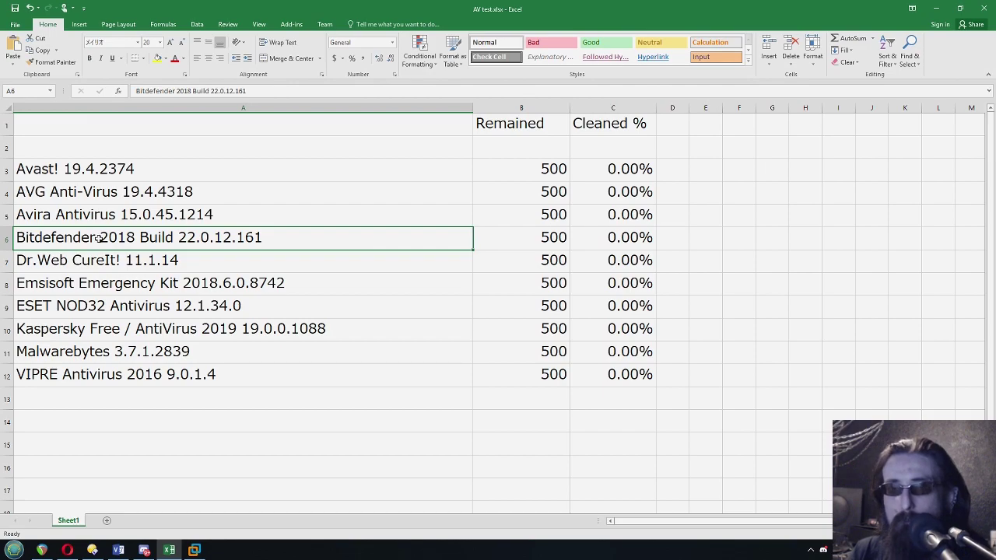
left_click(194, 550)
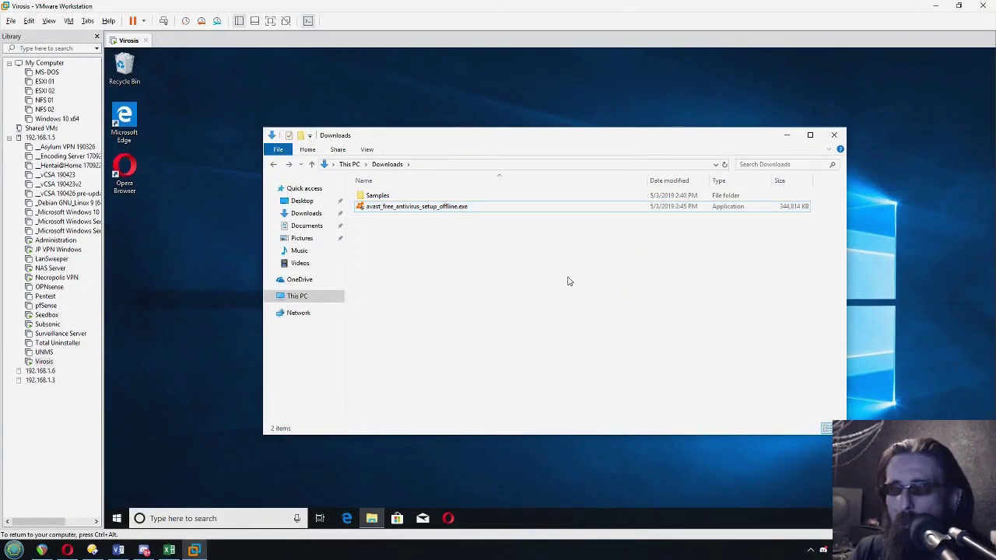
Run avast_free_antivirus_setup_offline.exe, allow it to make changes to the device, and opt out of installing Google Chrome.
double_click(398, 208)
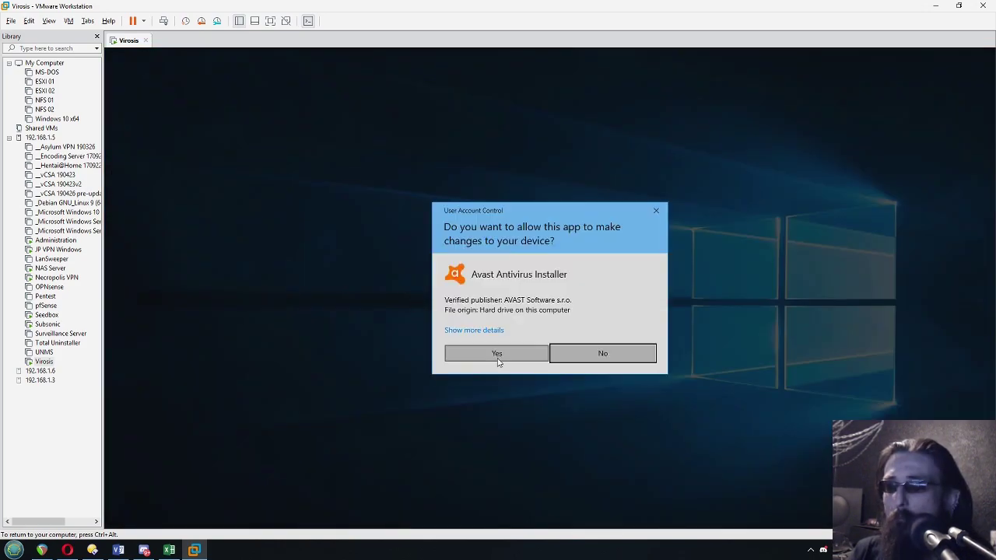
left_click(500, 357)
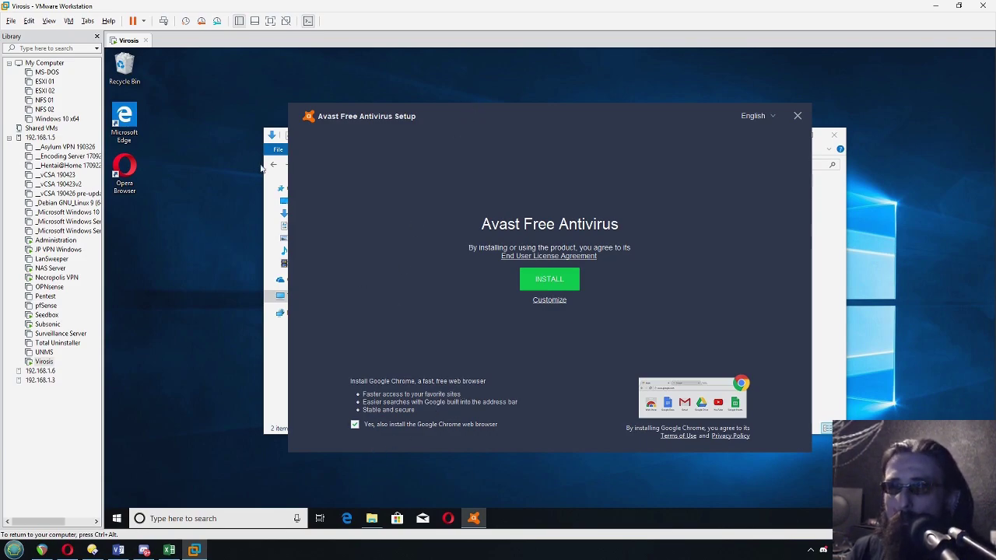
left_click(355, 427)
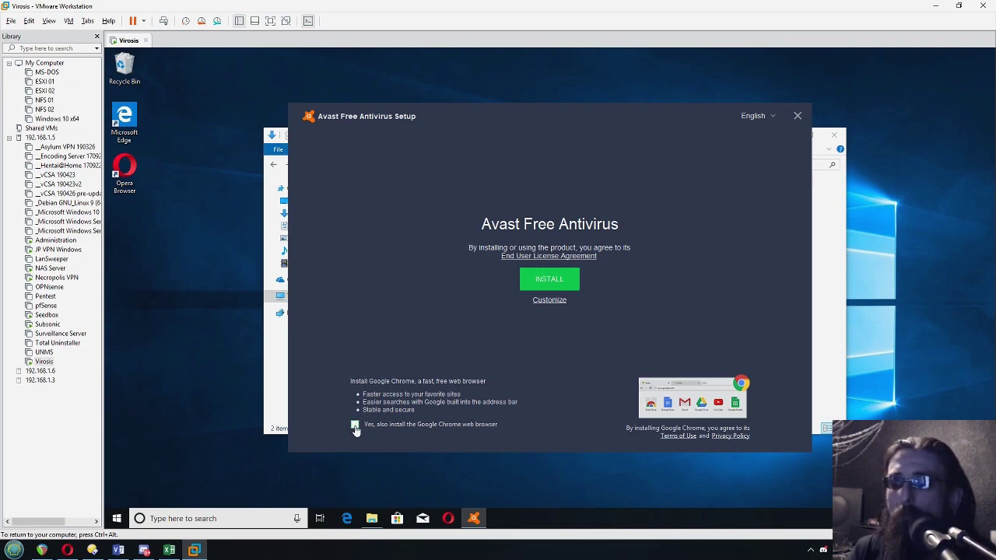
Install Avast Free Antivirus in C:\Program Files\AVAST Software\Avast with the Recommended protection components.
left_click(543, 302)
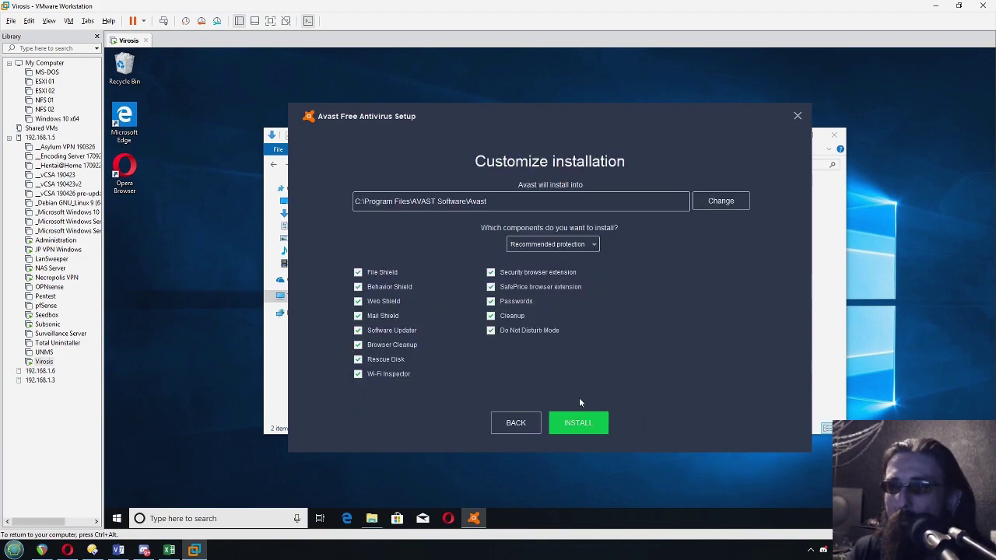
left_click(582, 246)
left_click(582, 246)
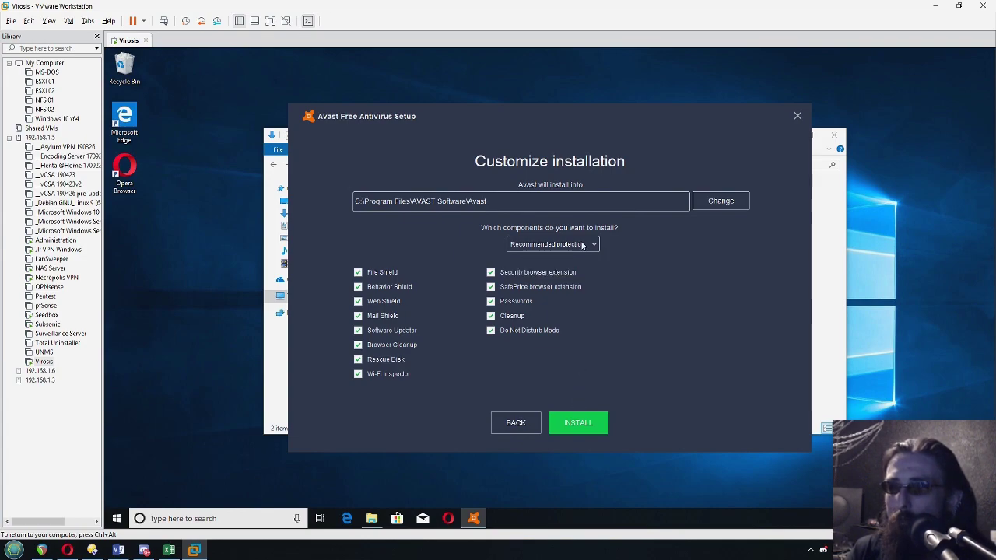
left_click(579, 421)
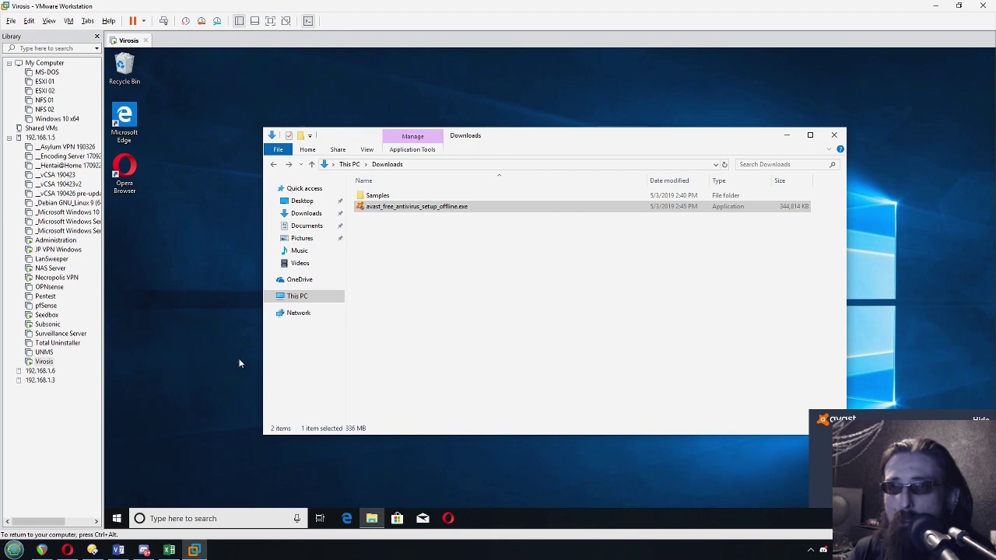
left_click(394, 351)
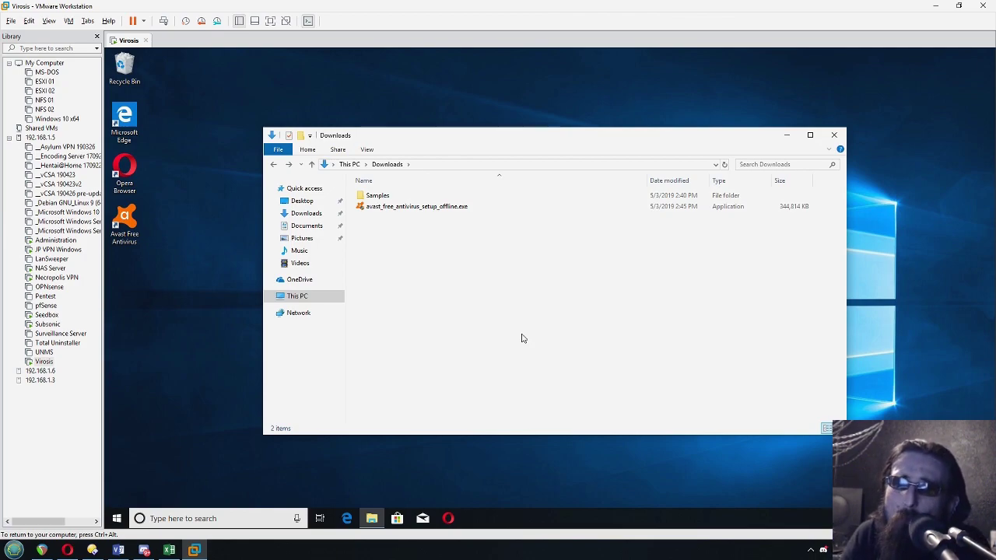
Continue past the Avast welcome and data-sharing pages, declining the Android protection and postponing the recommendation offer.
left_click(564, 352)
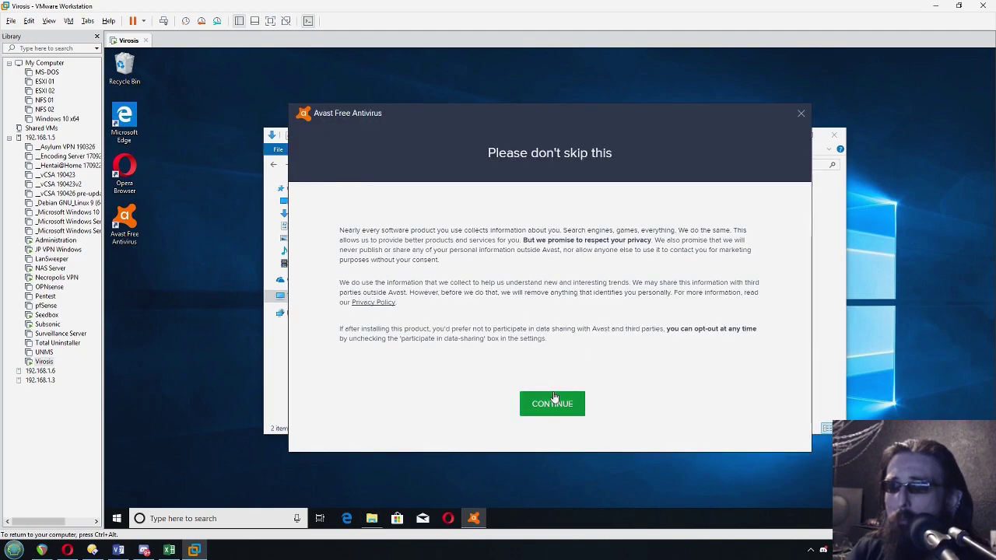
left_click(562, 409)
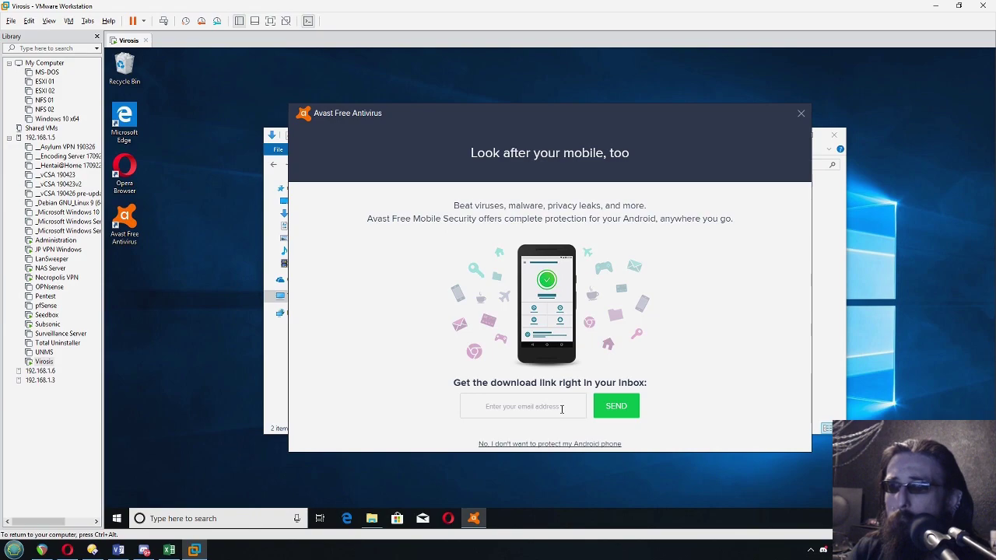
left_click(550, 444)
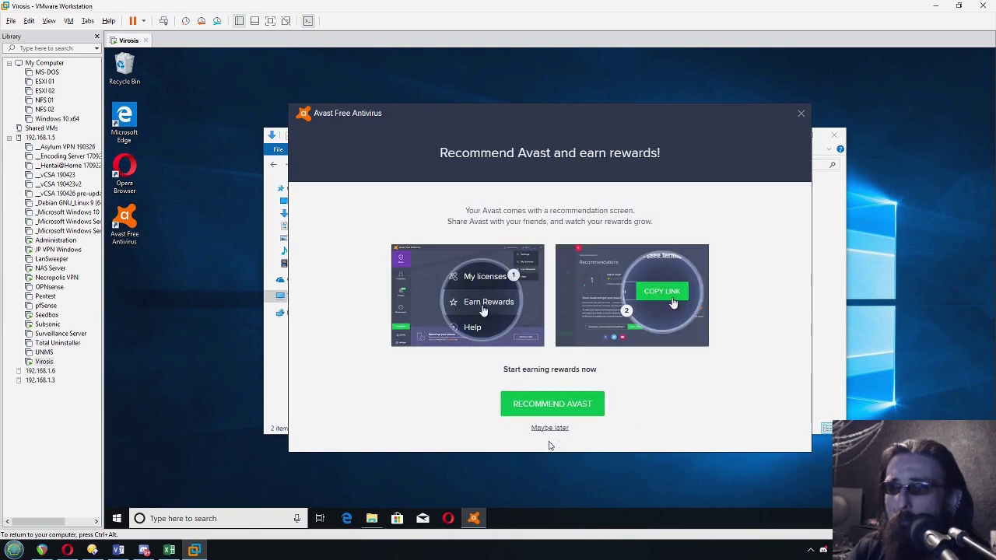
left_click(547, 428)
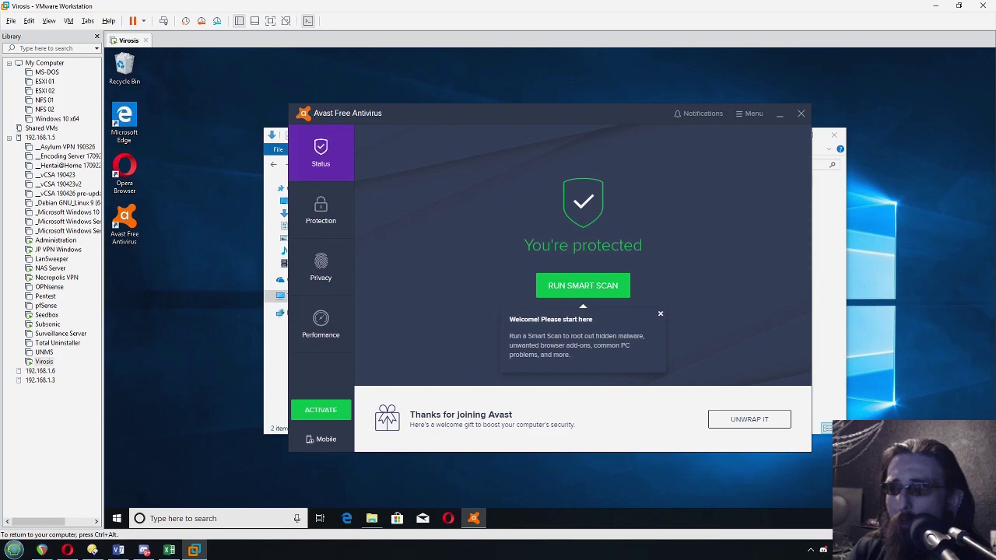
Update Avast's engine and virus definitions, then close the update settings.
right_click(897, 518)
mouse_move(903, 465)
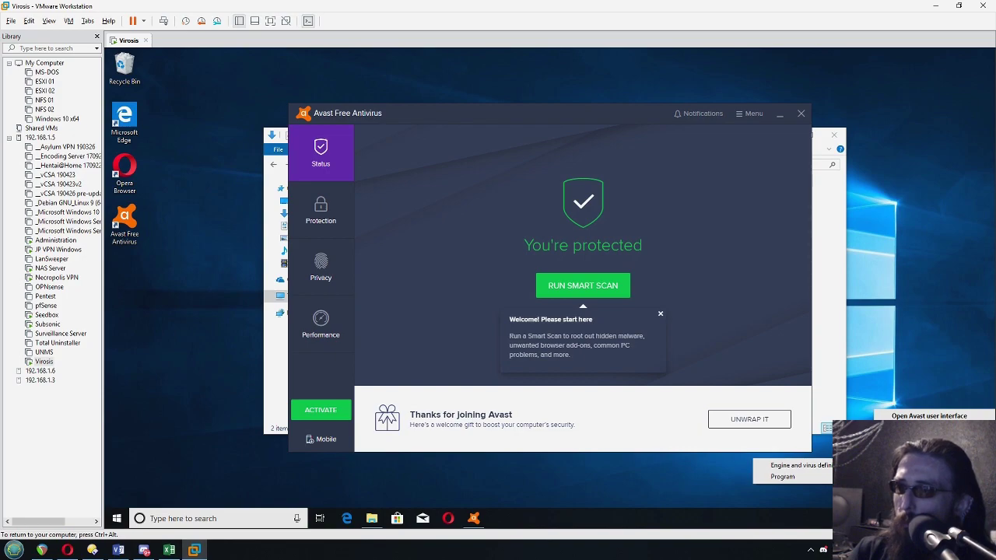
left_click(809, 466)
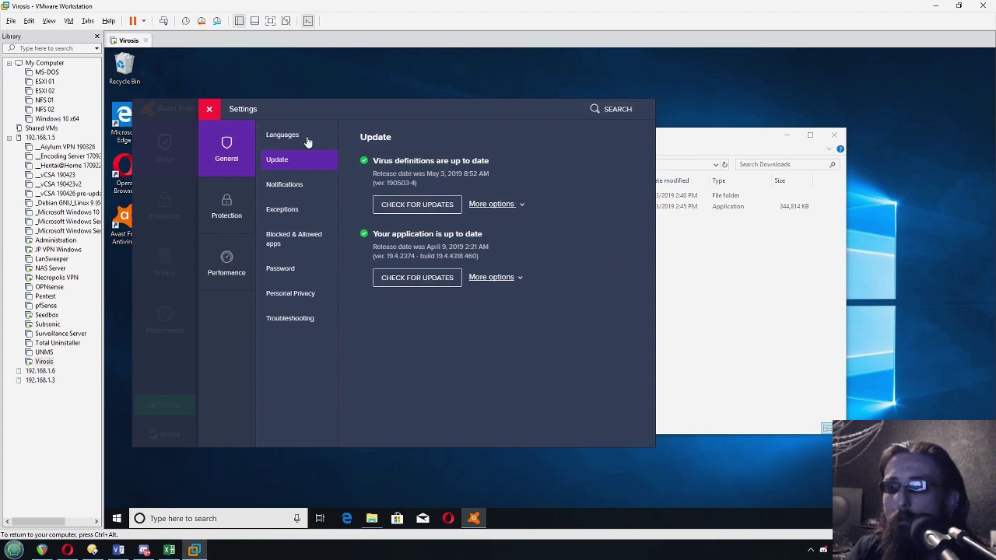
left_click(209, 109)
Spread out the Avast and Downloads windows and scan the Samples folder with Avast.
left_click_drag(342, 103, 313, 57)
left_click(708, 276)
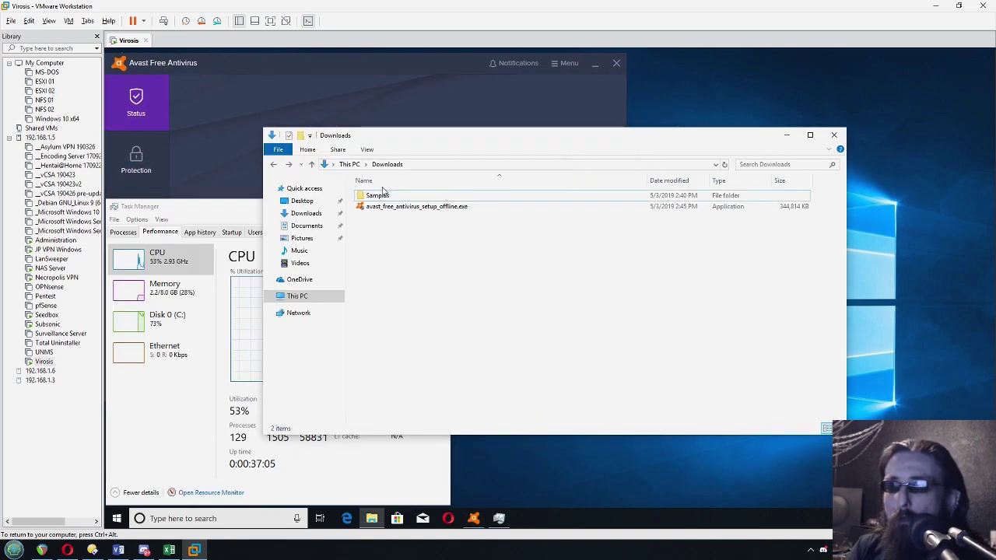
left_click_drag(432, 135, 535, 107)
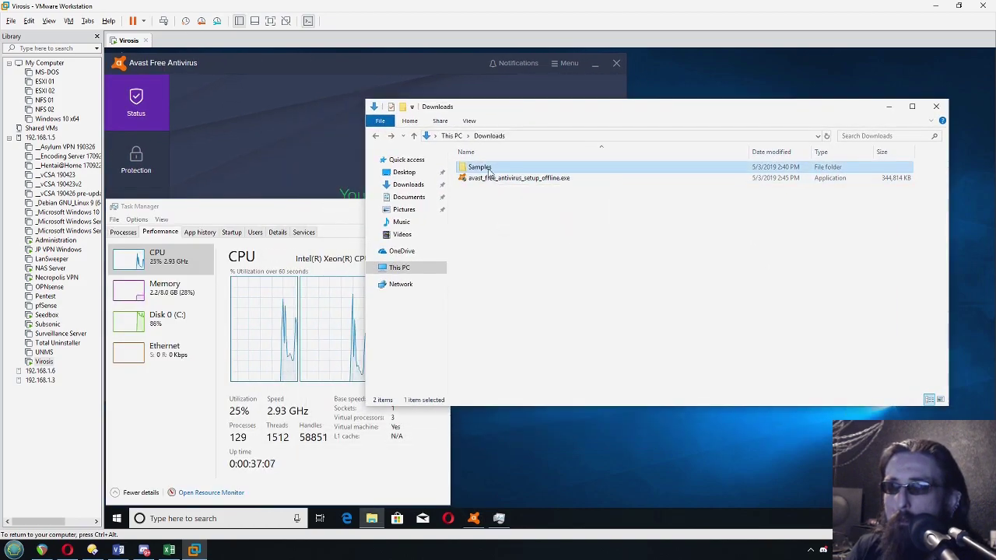
right_click(490, 171)
left_click(512, 239)
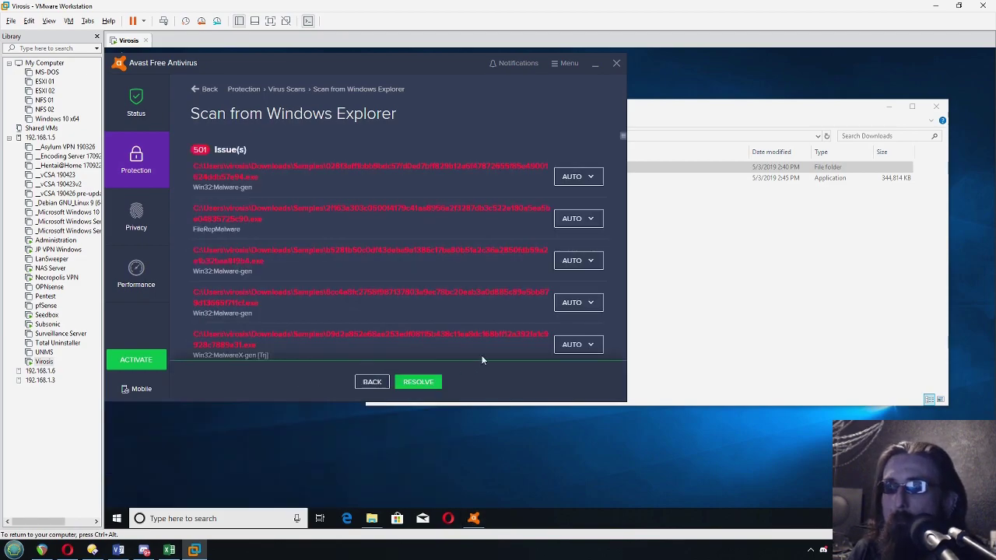
Check the action choices for the first detection and resolve all detected issues with the Auto action.
left_click(578, 177)
left_click(580, 176)
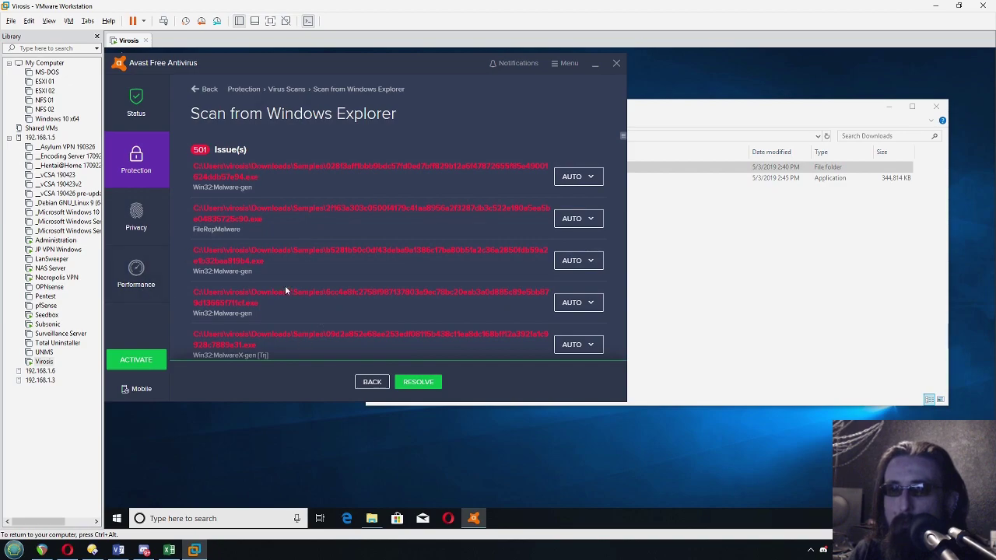
left_click(414, 383)
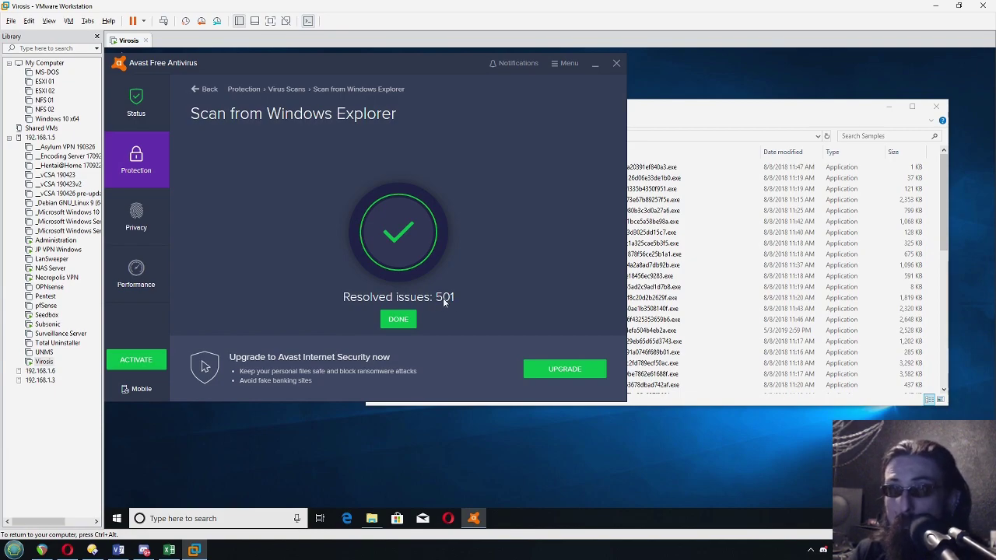
Check how many files are left in the Samples folder after the Avast cleanup.
left_click(814, 288)
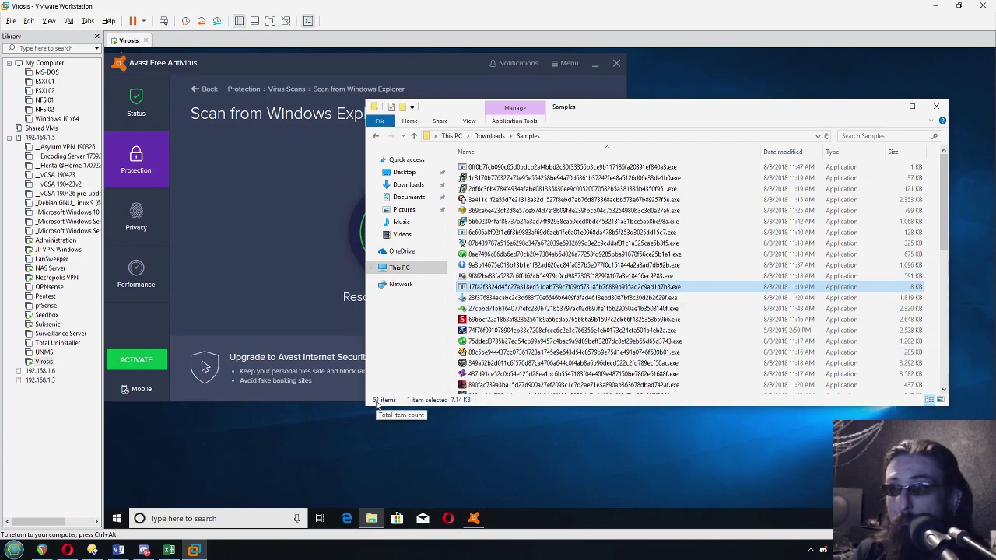
left_click(933, 230)
mouse_move(943, 230)
left_mouse_down()
mouse_move(941, 381)
mouse_move(937, 220)
left_mouse_up()
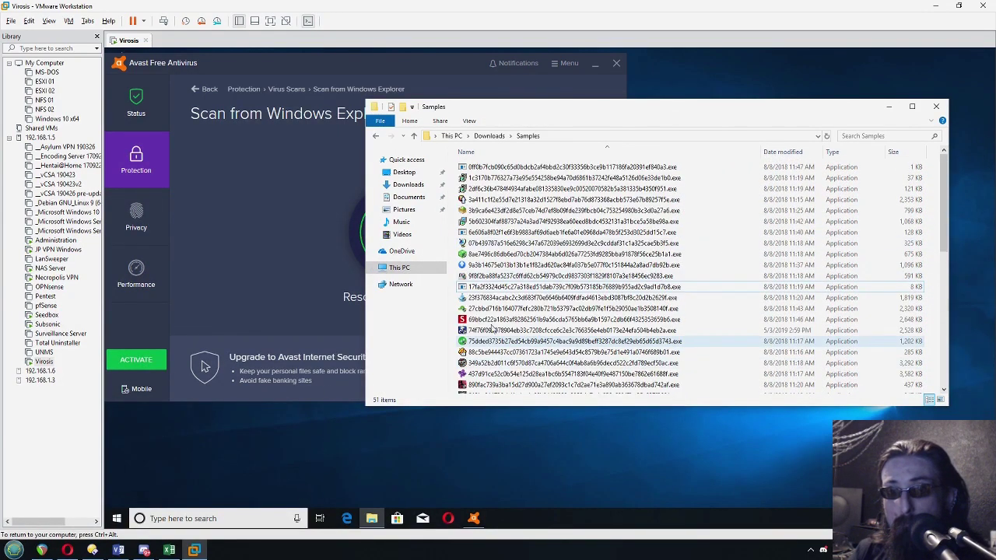
In the Excel workbook, enter 51 as the Remained value for Avast! in B3, check C3, and return to the virtual machine.
left_click(169, 551)
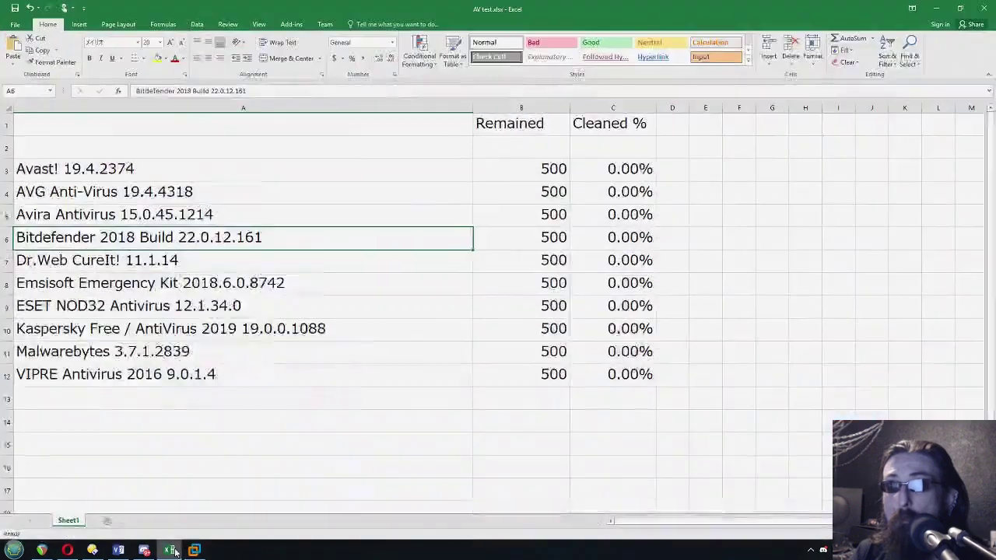
left_click(73, 170)
left_click(549, 169)
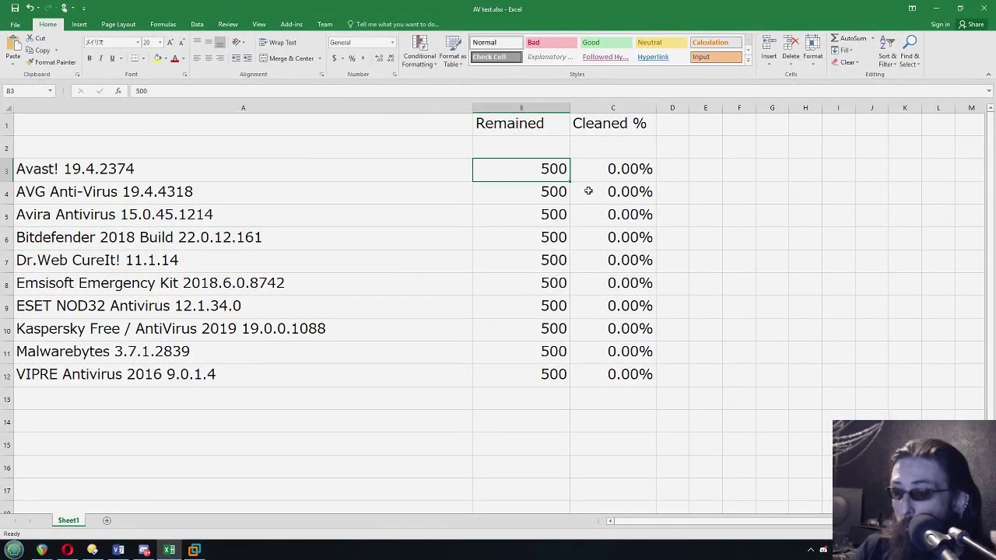
type("51")
key("Return")
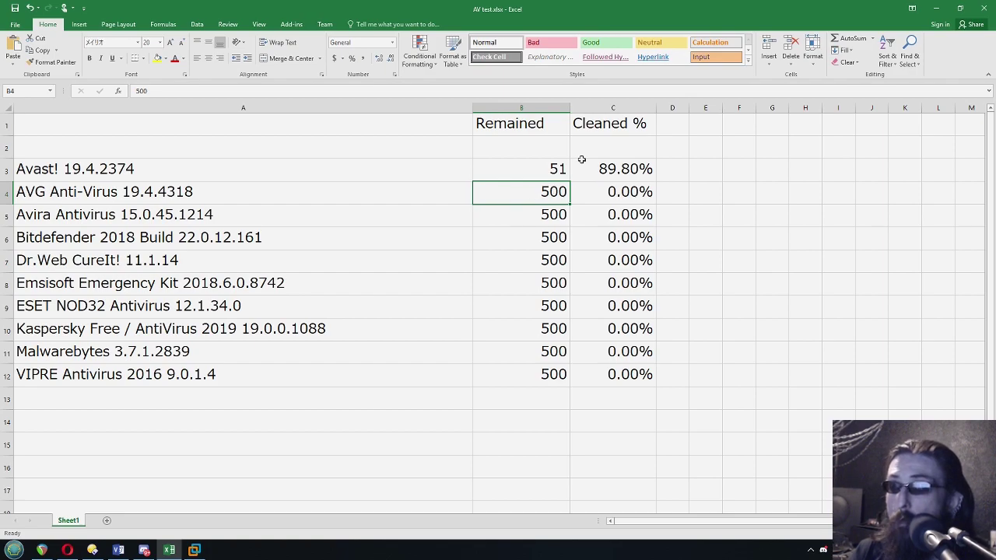
left_click(610, 169)
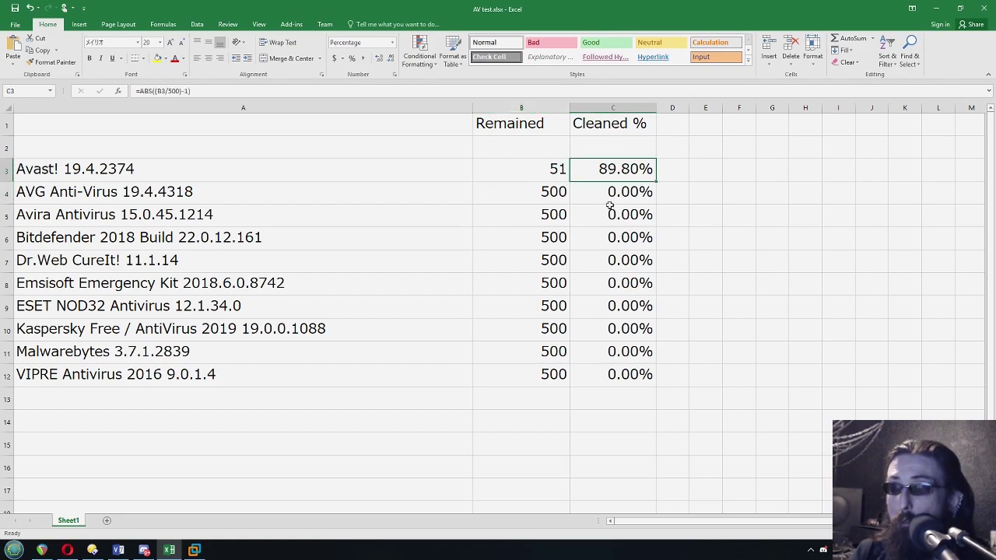
key("alt+Tab")
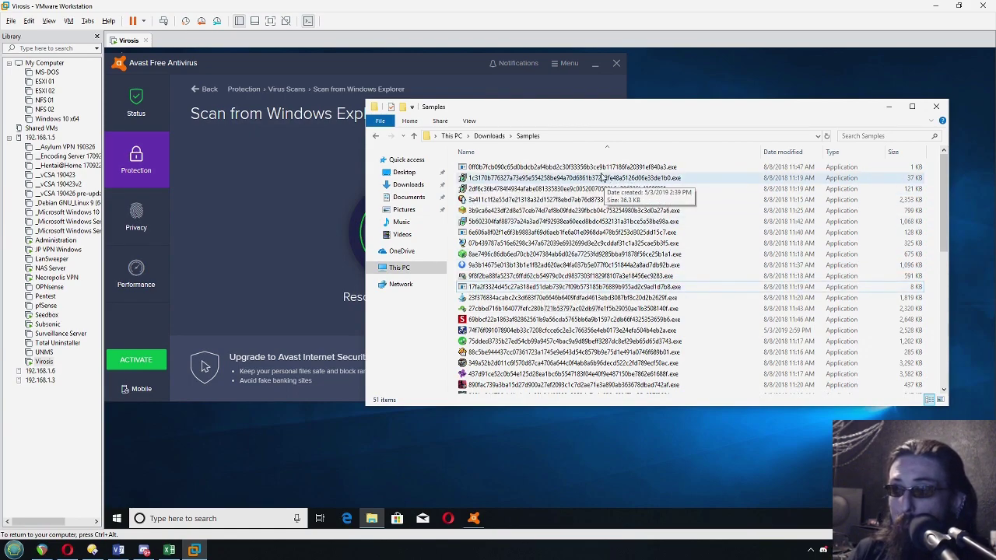
Look through the malware files left in the Samples folder and return to the Avast scan results.
left_click(688, 179)
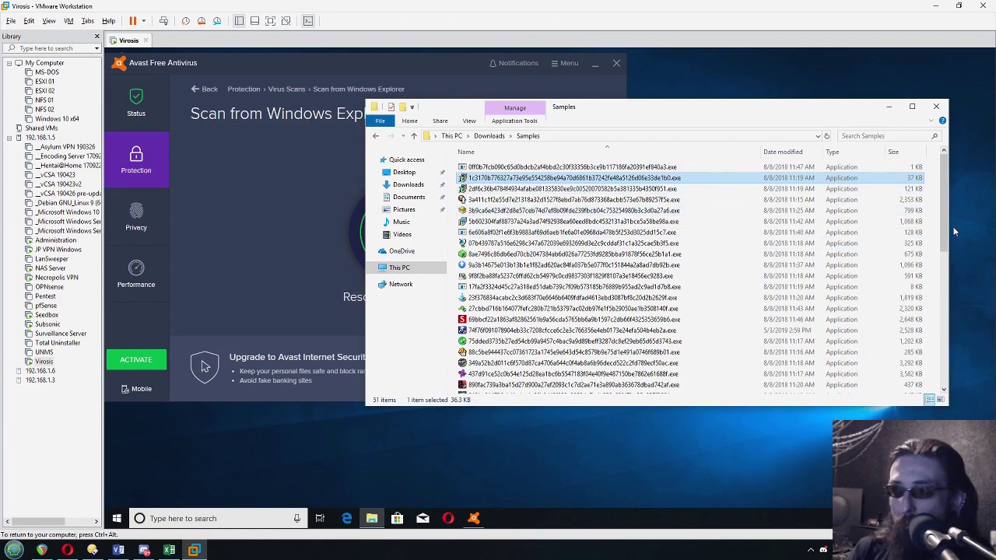
left_click(932, 208)
scroll(623, 296, "down", 10)
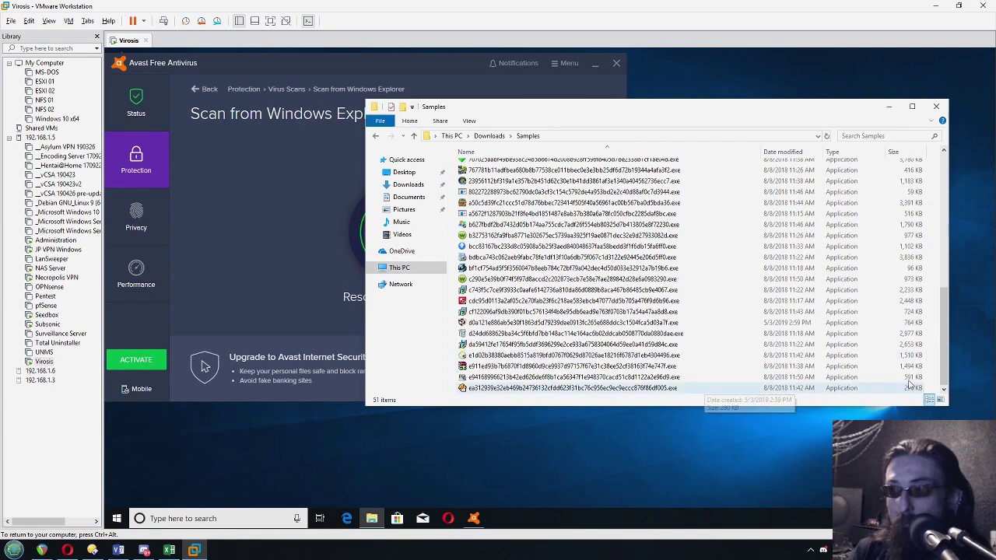
scroll(924, 360, "up", 10)
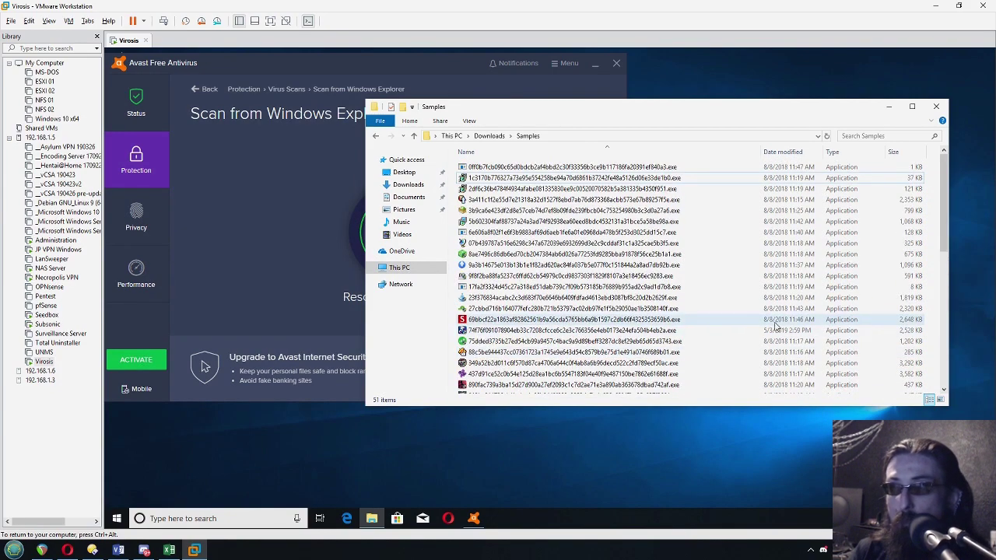
scroll(930, 358, "down", 10)
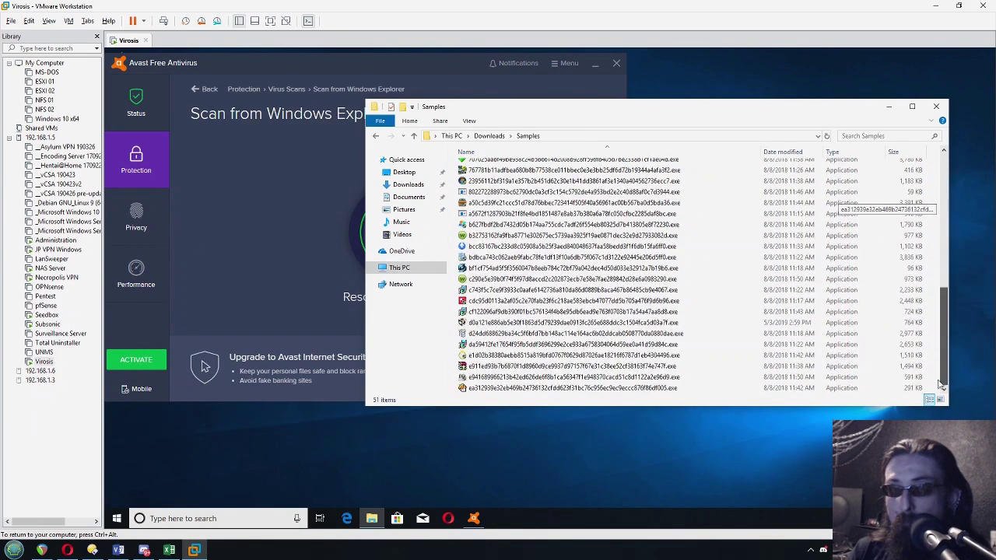
left_click(252, 242)
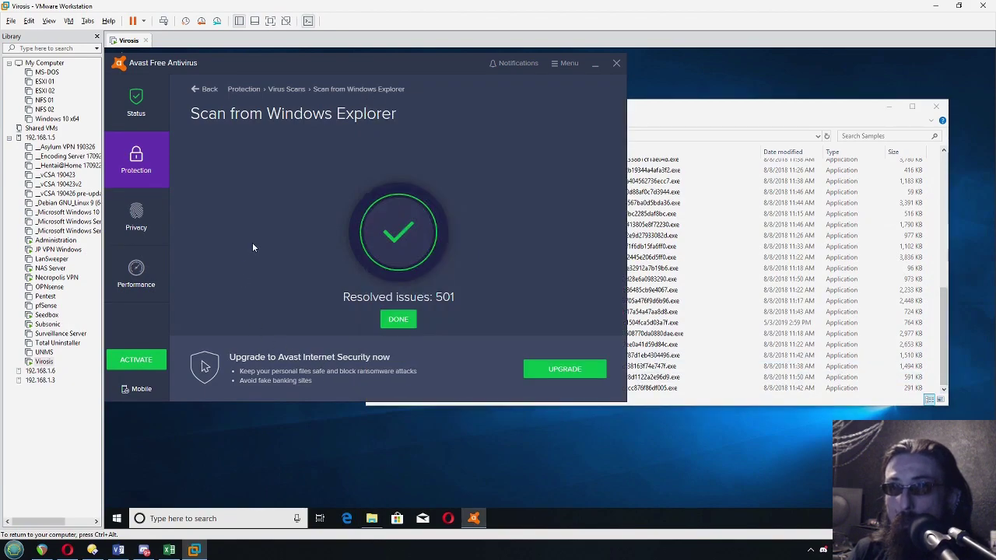
Revert the Virosis virtual machine to its 2:42:56 PM snapshot and confirm the restore.
right_click(132, 42)
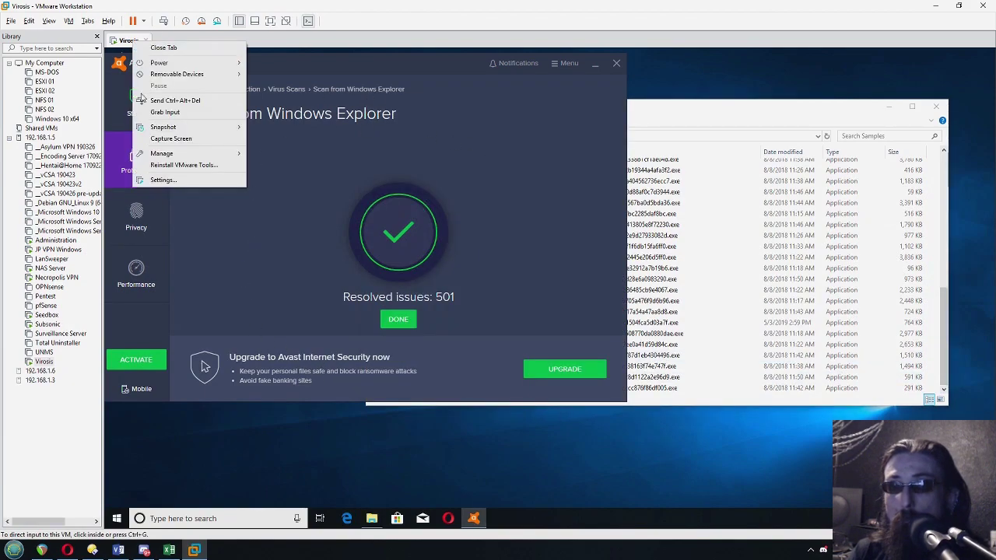
mouse_move(184, 130)
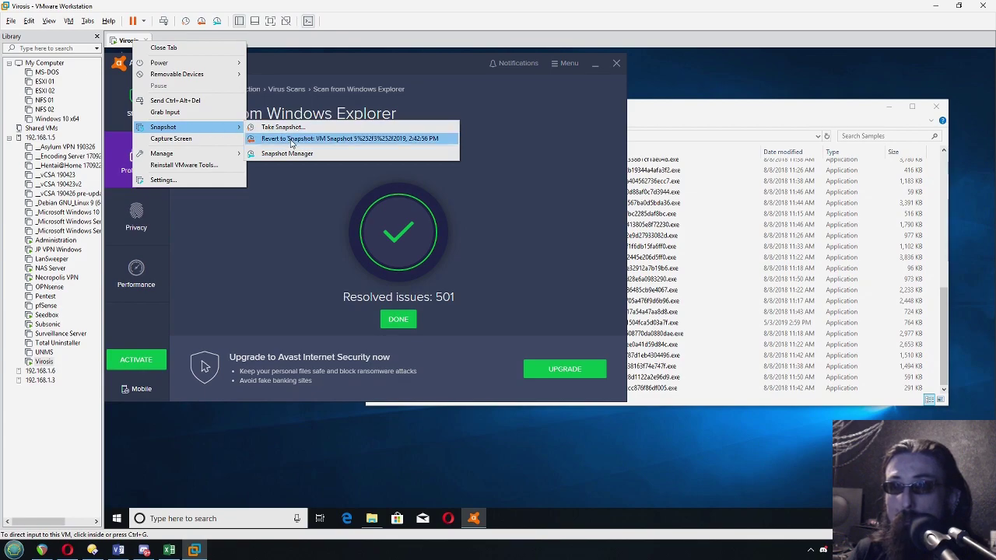
left_click(429, 138)
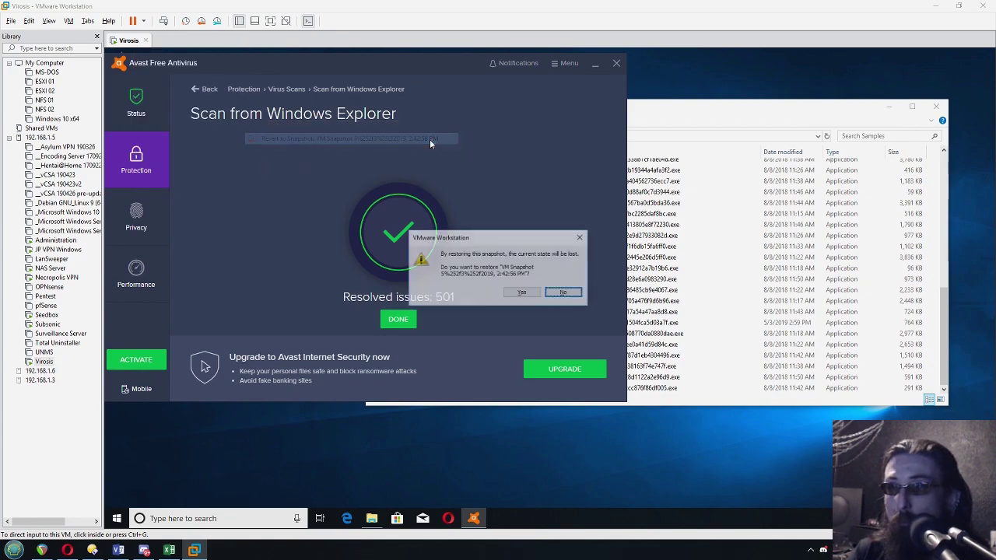
left_click(523, 293)
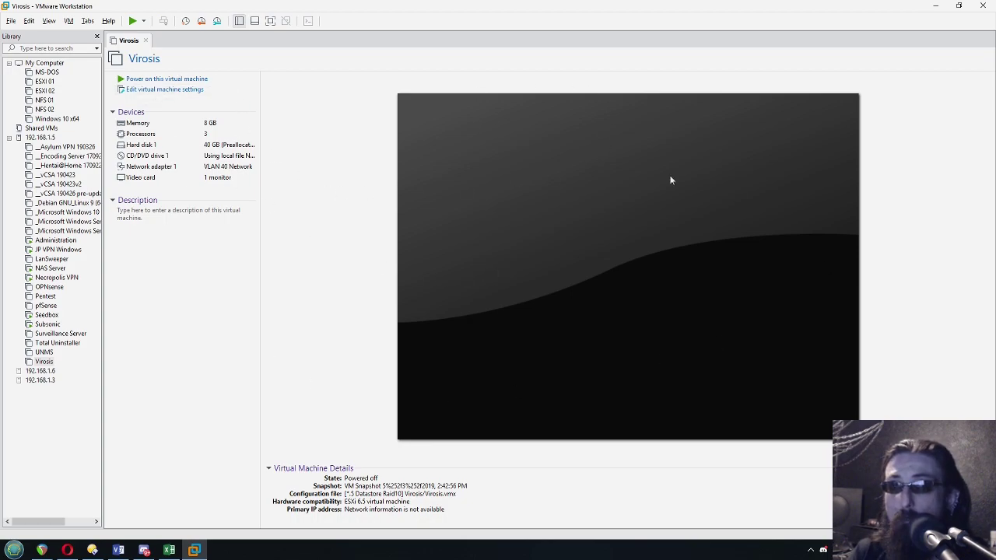
Power on the Virosis virtual machine and sign in to Windows with the account password.
left_click(160, 79)
left_click(532, 349)
type("*******")
key("Return")
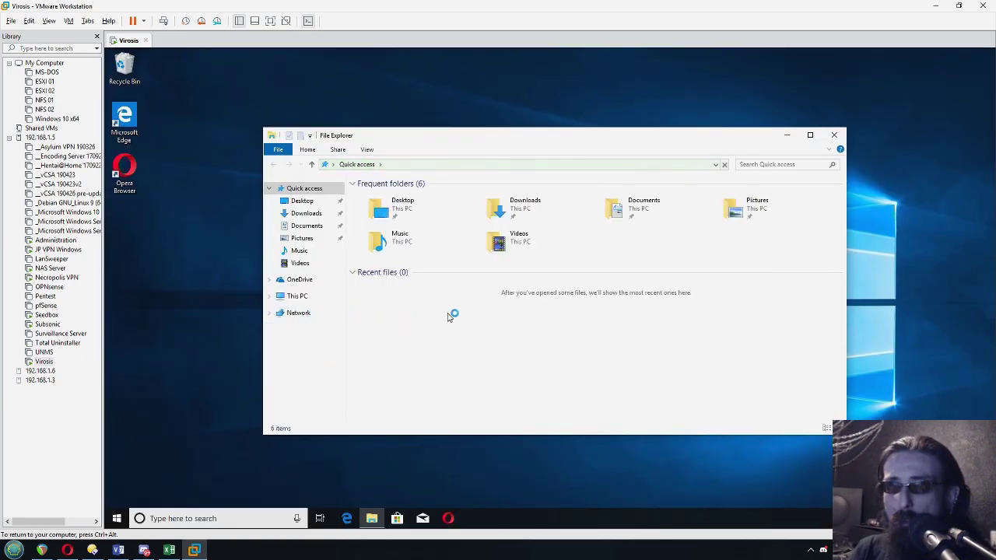
Check the restored contents of the Samples folder in Downloads and return to the Downloads folder.
left_click(304, 216)
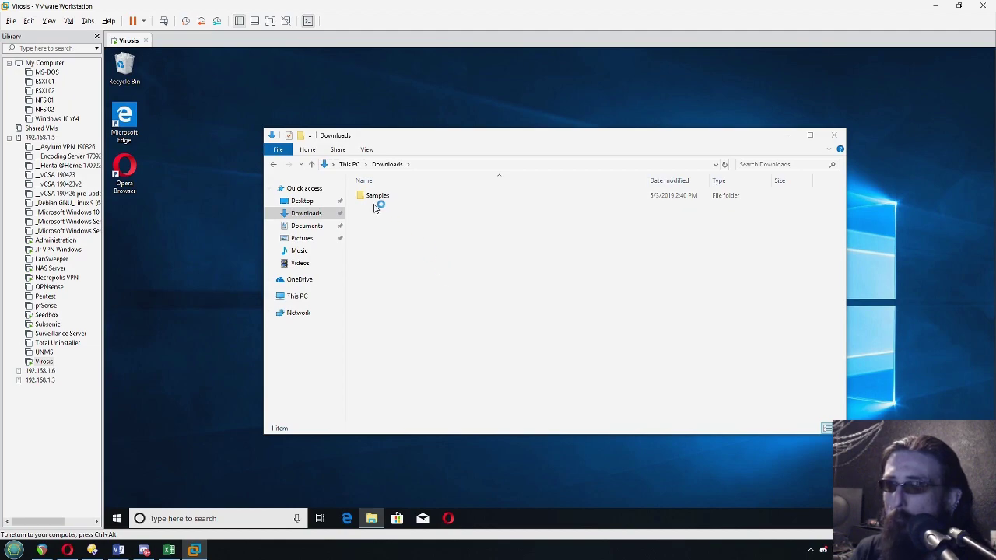
left_click_drag(733, 206, 386, 259)
double_click(378, 197)
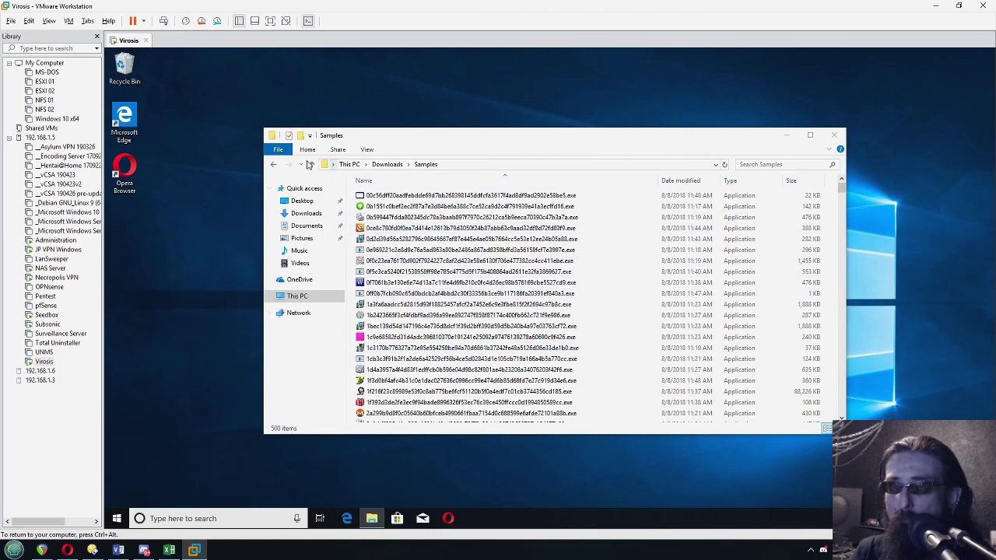
left_click(274, 165)
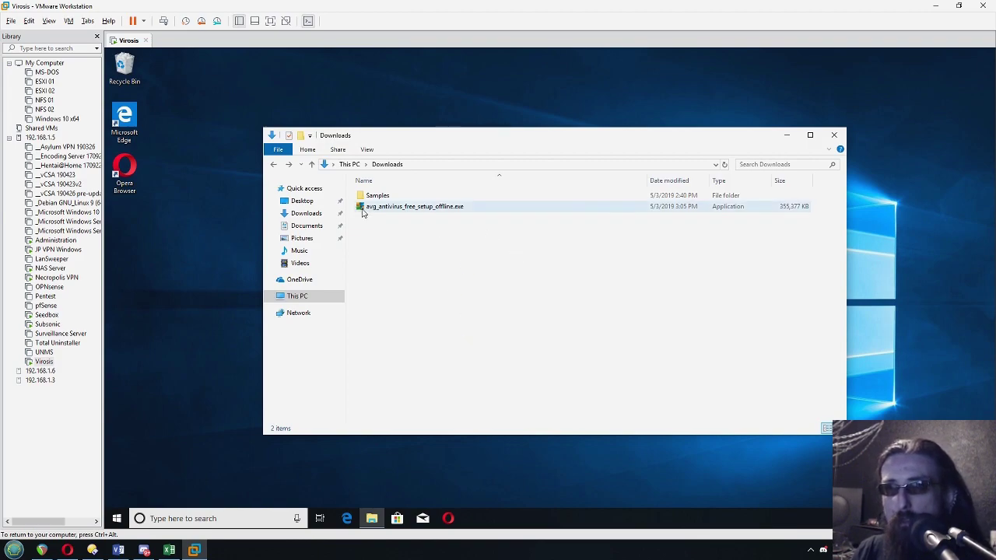
Run avg_antivirus_free_setup_offline.exe from Downloads, allow it to make changes, and install AVG AntiVirus FREE without Google Chrome.
left_click(431, 207)
key("Return")
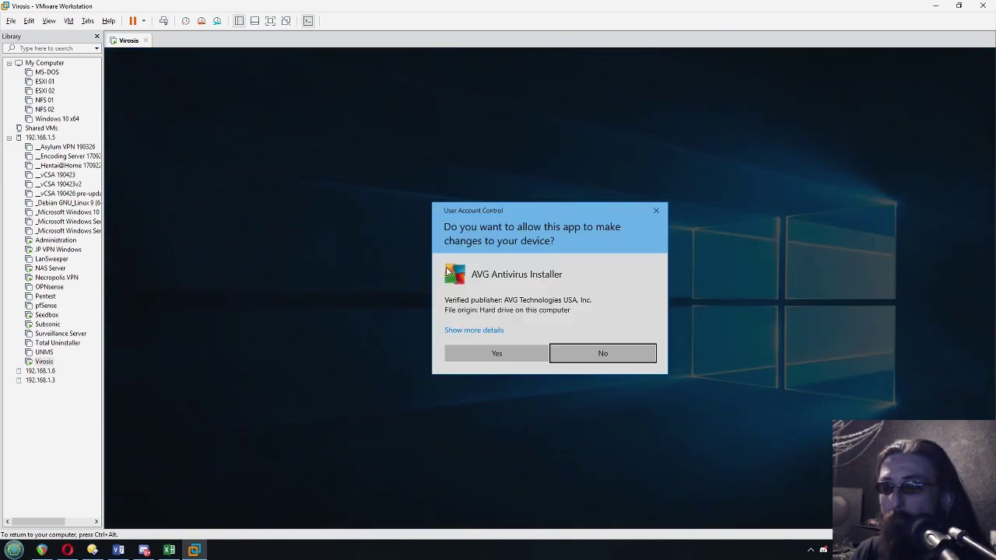
left_click(492, 359)
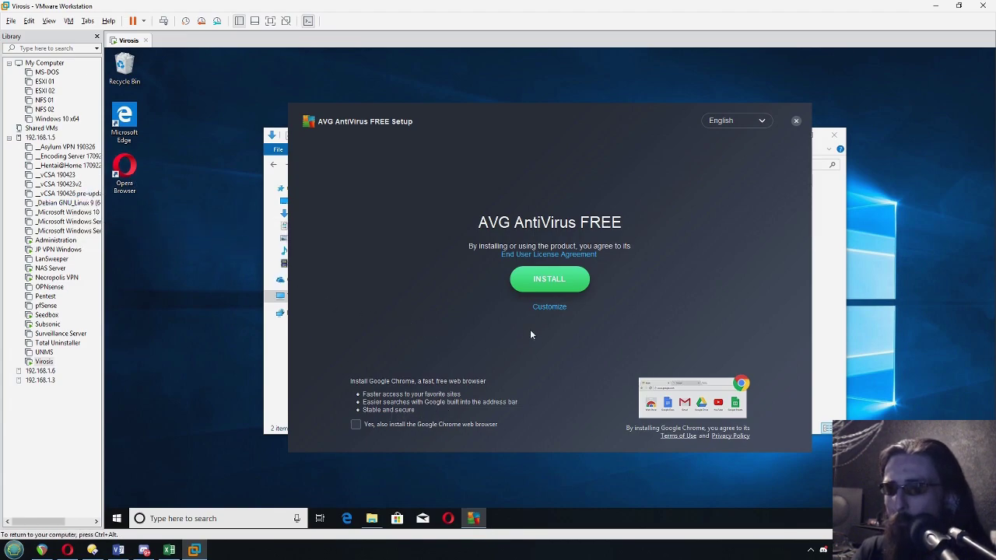
left_click(549, 278)
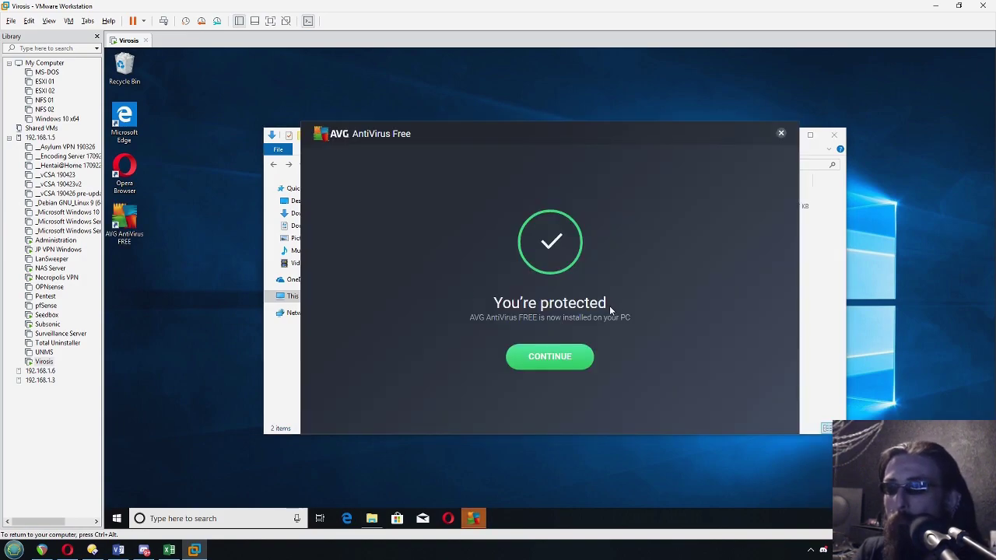
Finish the AVG setup, declining both the mobile protection and the Internet Security trial offers.
left_click(550, 356)
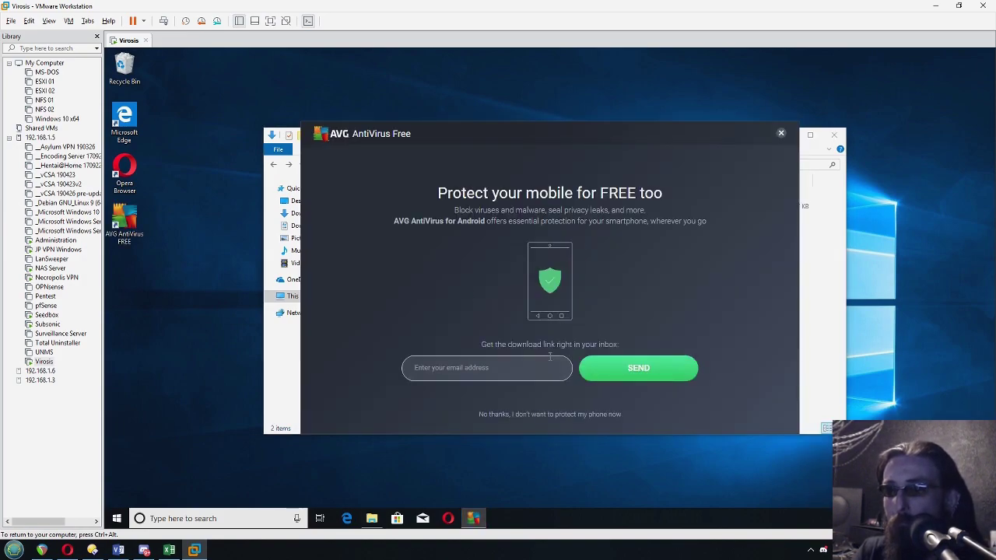
left_click(547, 415)
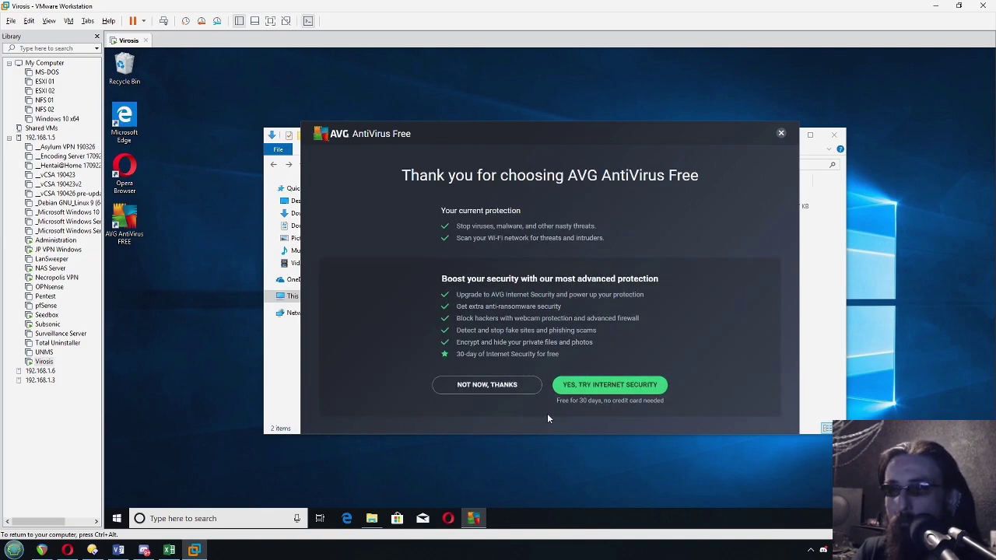
left_click(502, 386)
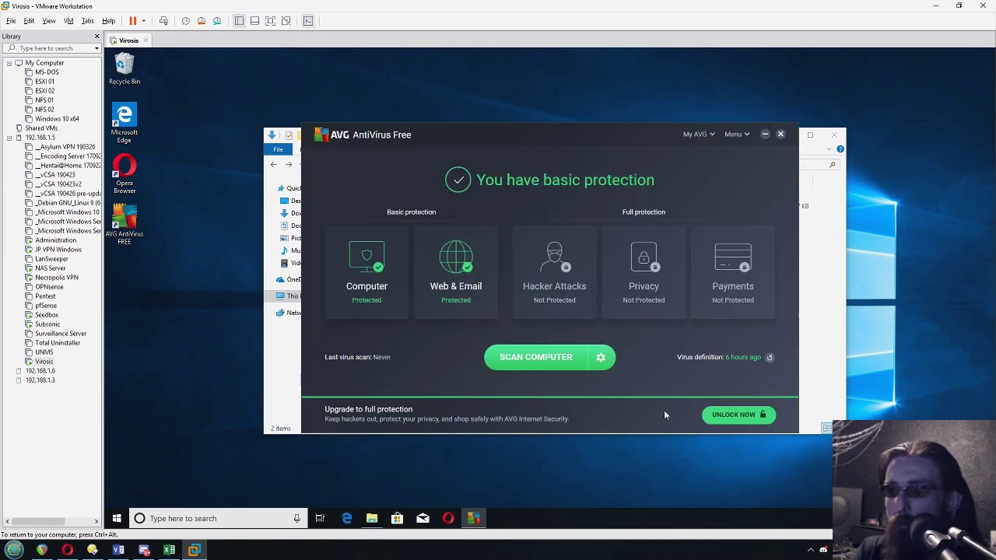
Update AVG's virus definitions from its update settings and close the settings.
left_click(769, 359)
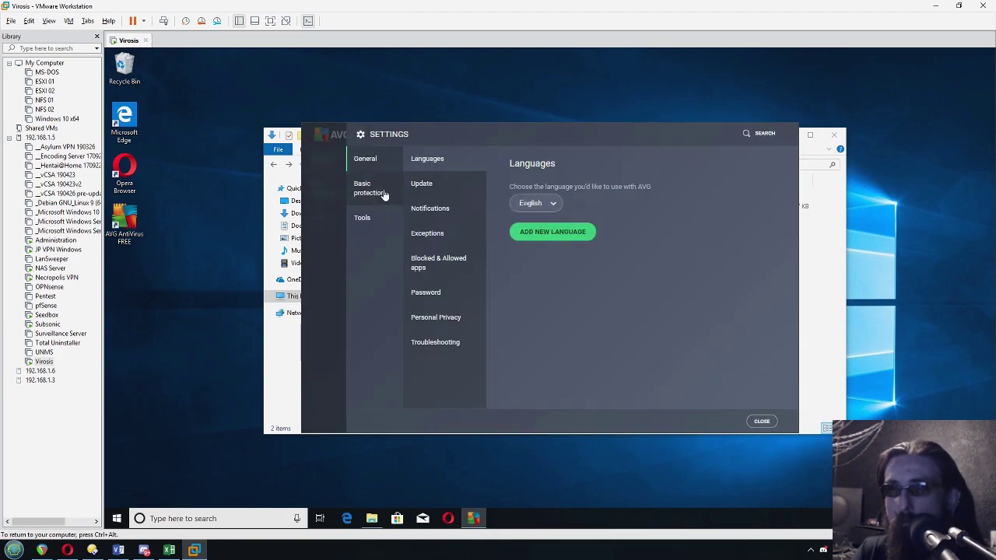
left_click(435, 184)
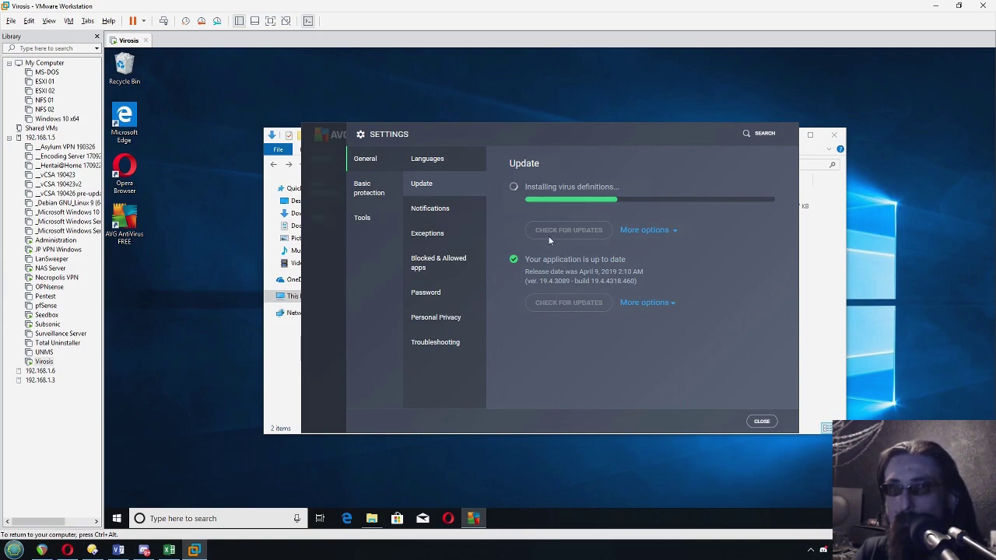
left_click(762, 422)
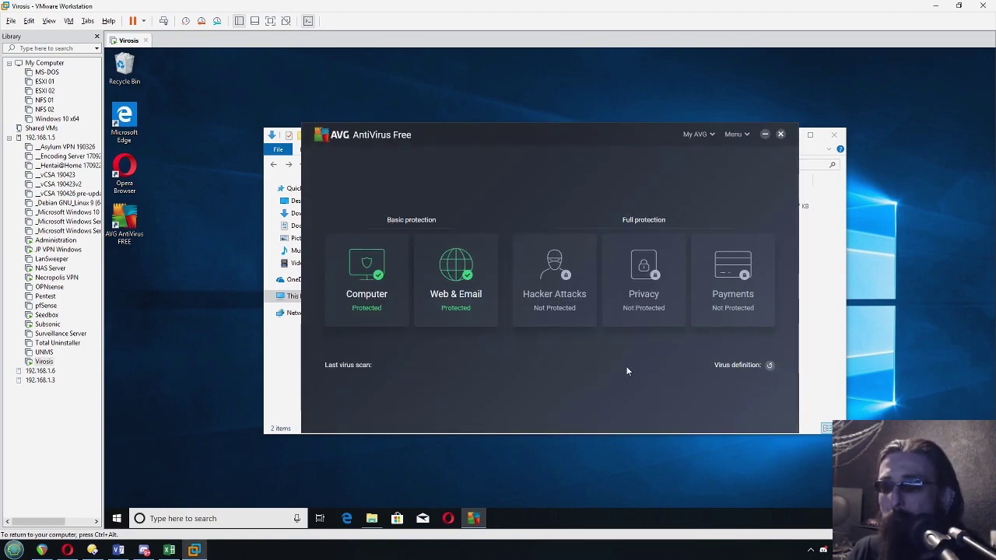
Move the AVG window off the Downloads folder and scan the Samples folder for viruses with AVG.
left_click_drag(635, 135, 444, 70)
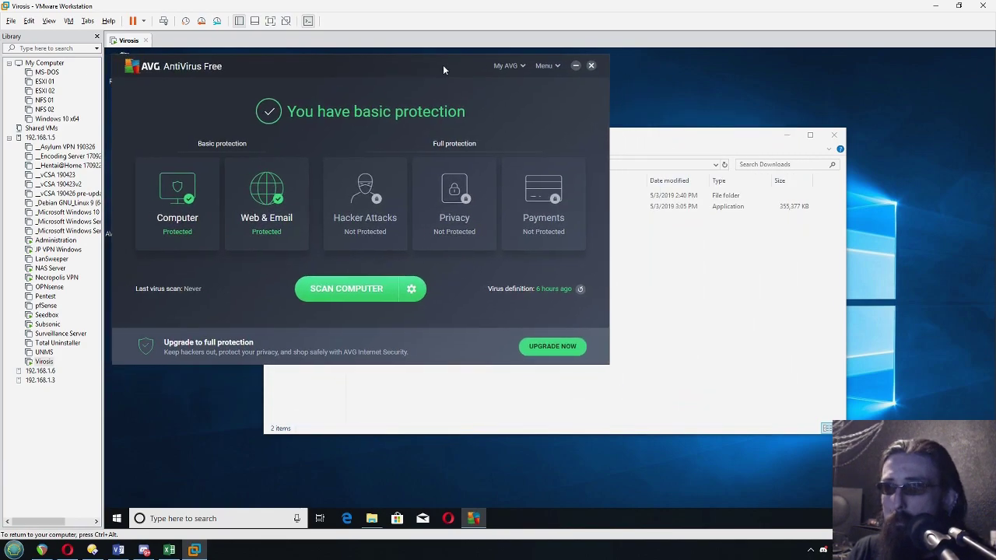
left_click(676, 296)
left_click(387, 195)
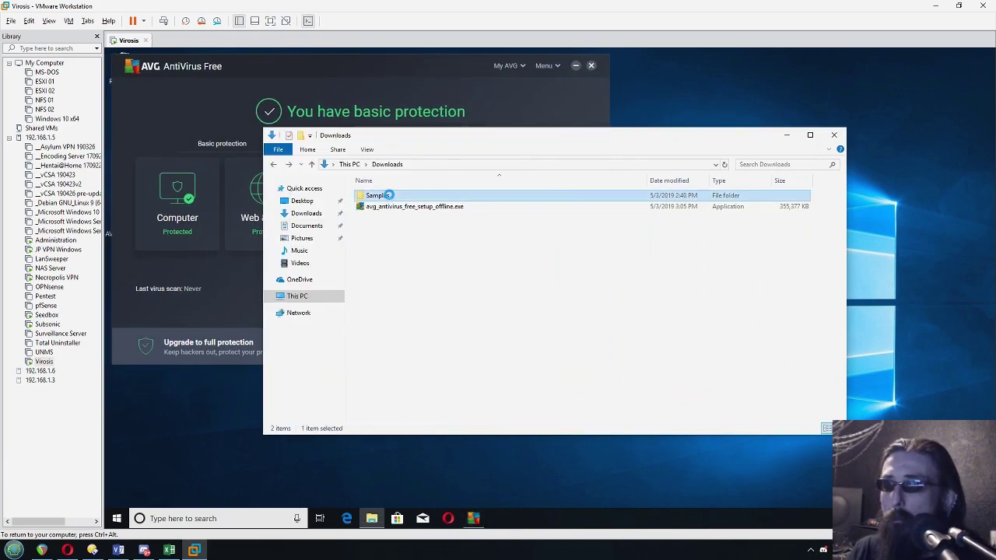
right_click(391, 198)
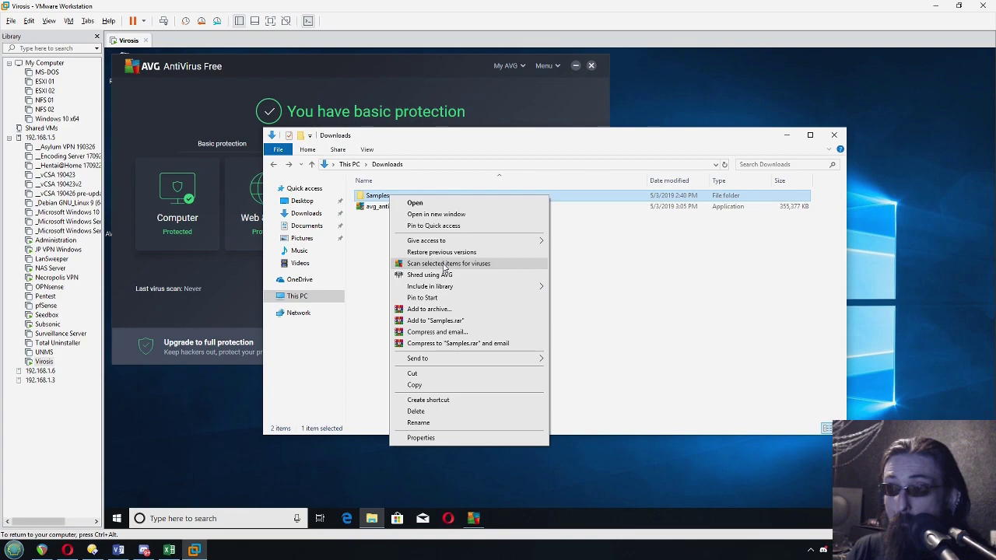
left_click(493, 266)
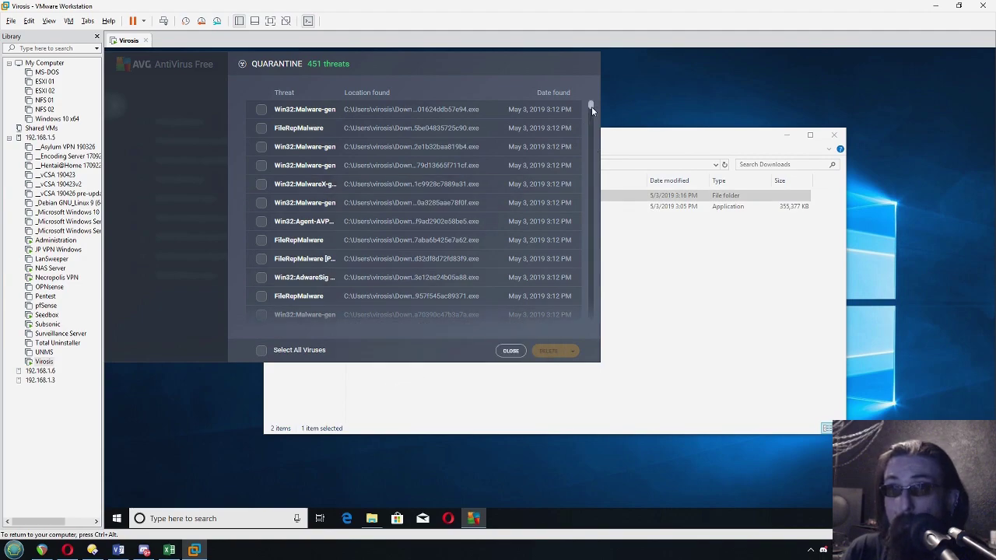
Delete all viruses from the AVG quarantine and open the Samples folder to check the remaining files.
left_click(261, 351)
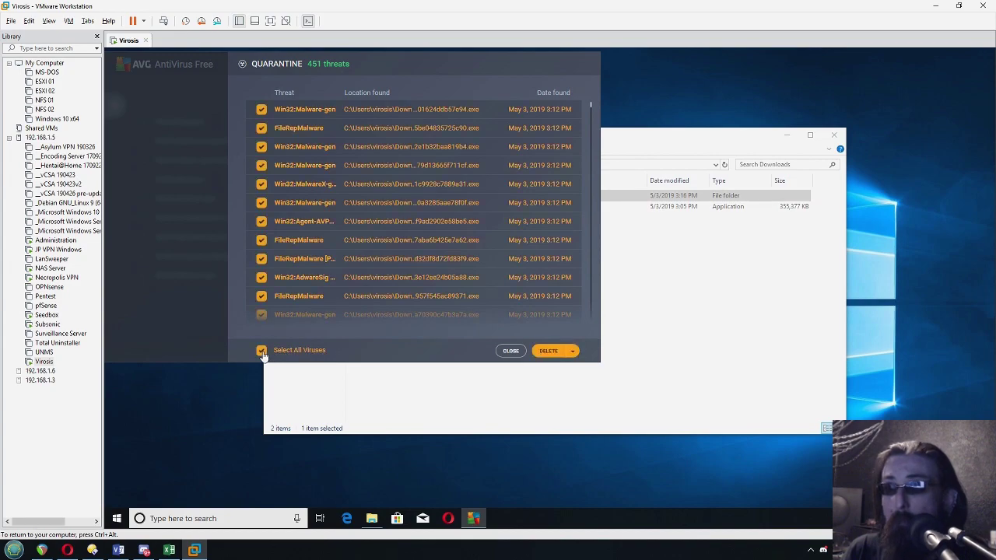
left_click(550, 352)
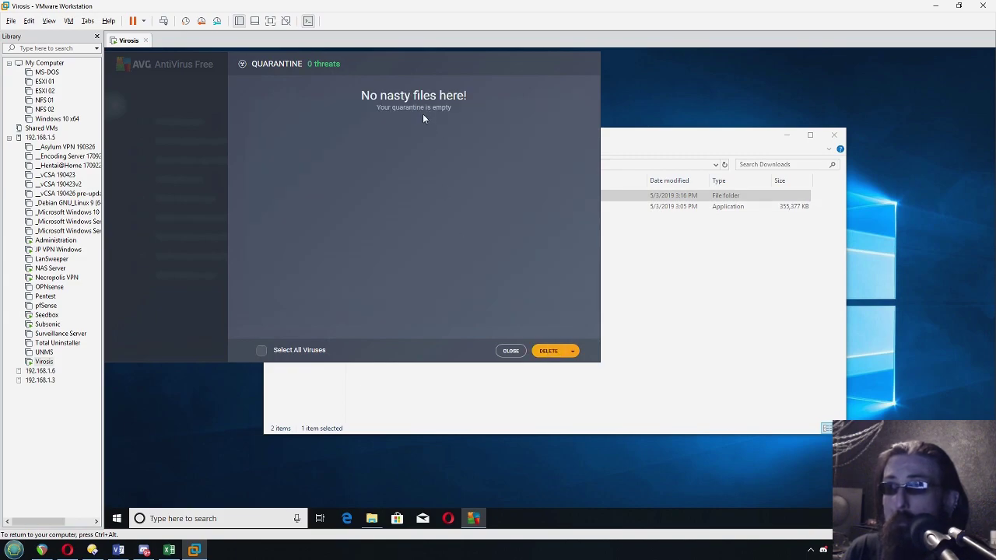
left_click(654, 275)
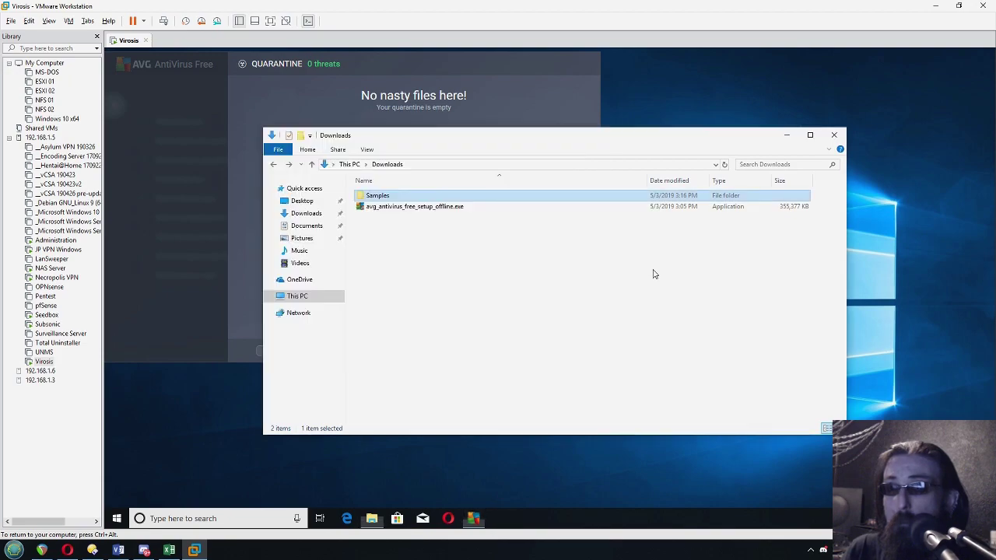
double_click(371, 197)
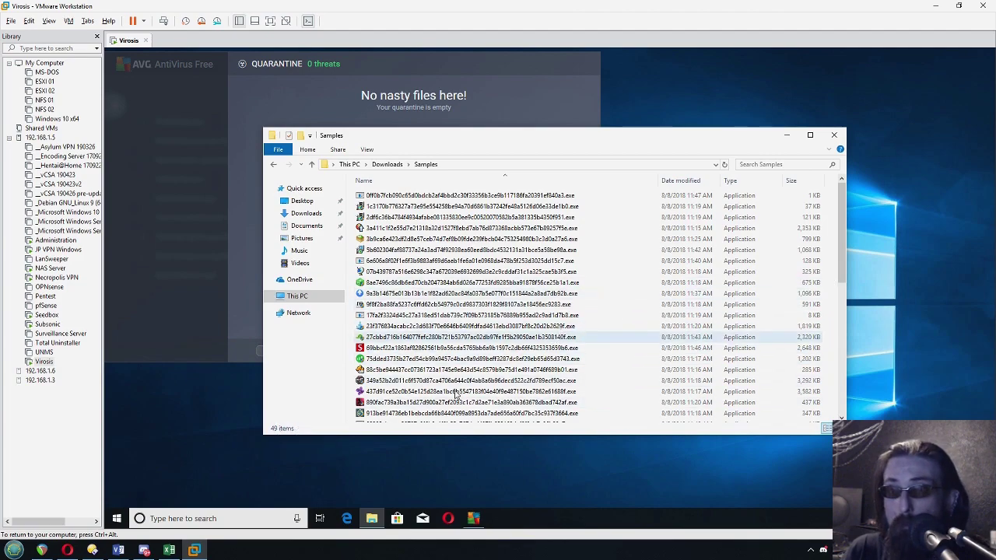
Switch to the AV test.xlsx workbook in Excel and enter 49 as AVG's remaining count in cell B4.
left_click(169, 550)
left_click(524, 197)
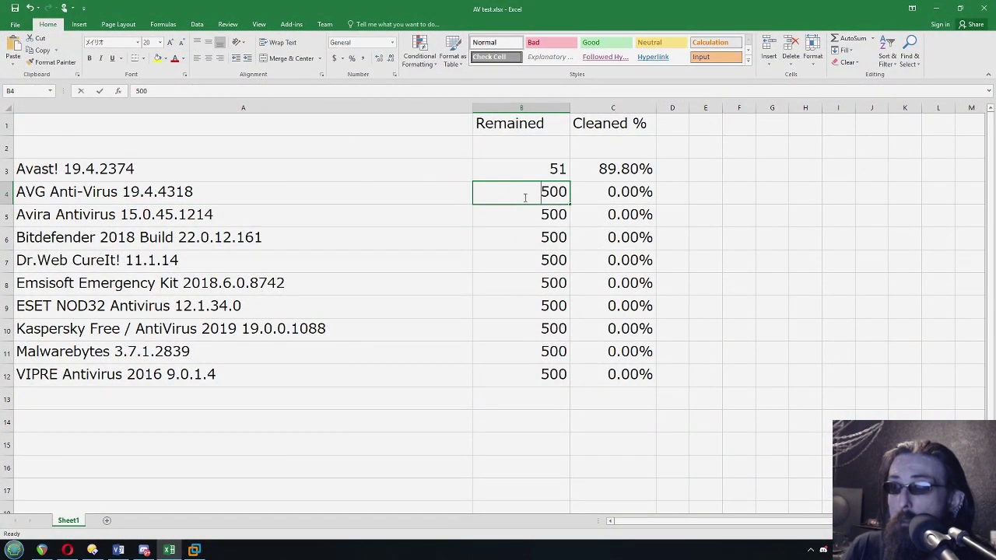
type("49")
key("Return")
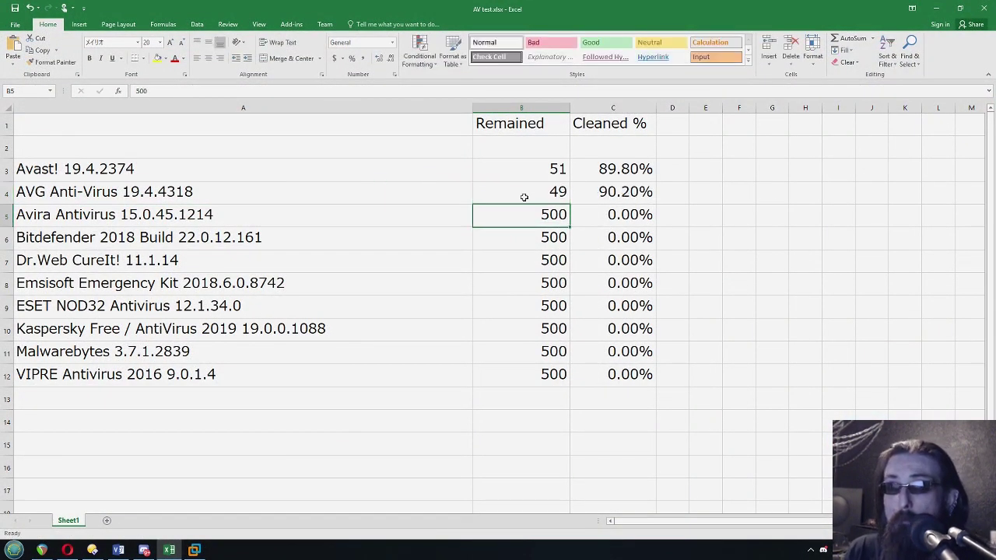
Compare the Avast and AVG versions and remaining counts, and look at the Avira entry as the following test.
left_click(529, 167)
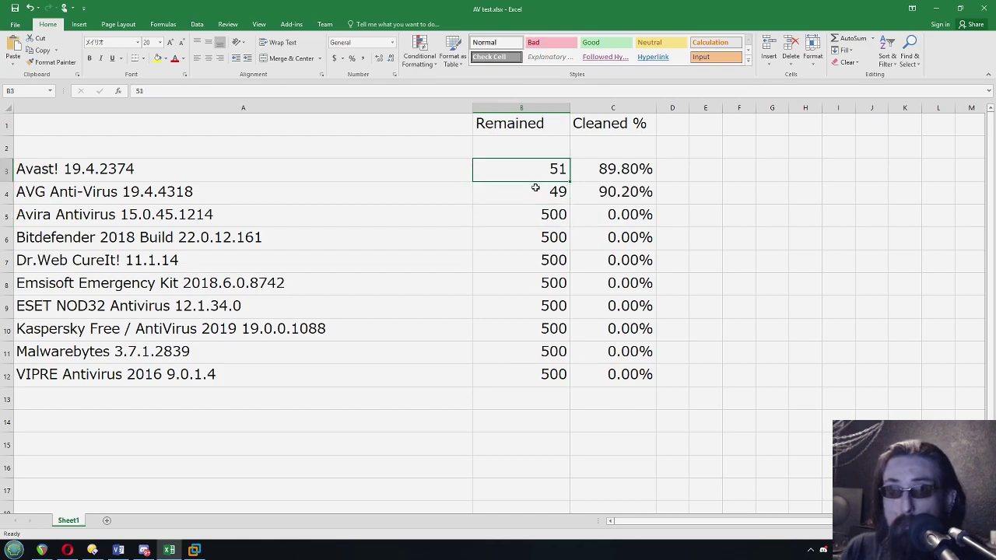
left_click(535, 192)
left_click(89, 169)
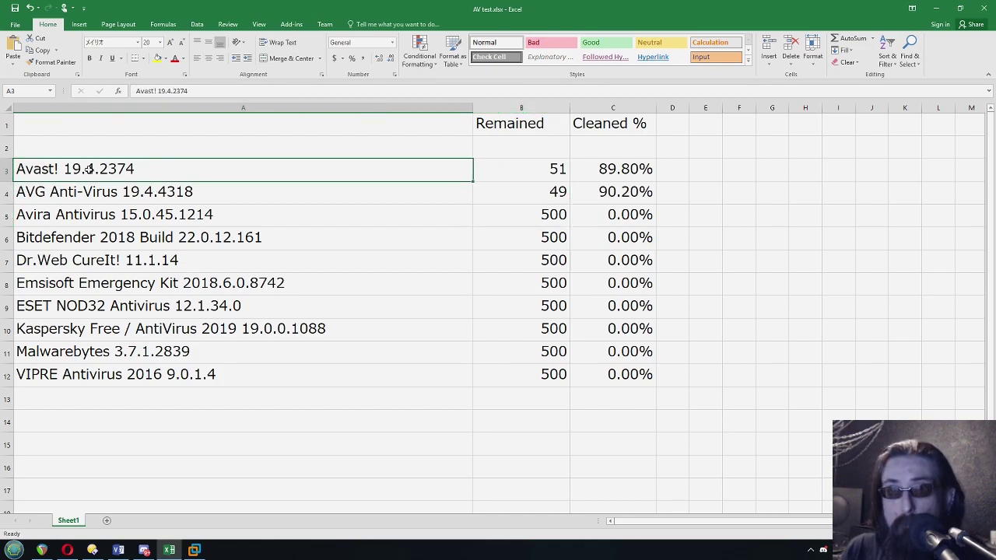
left_click(131, 193)
left_click(73, 169)
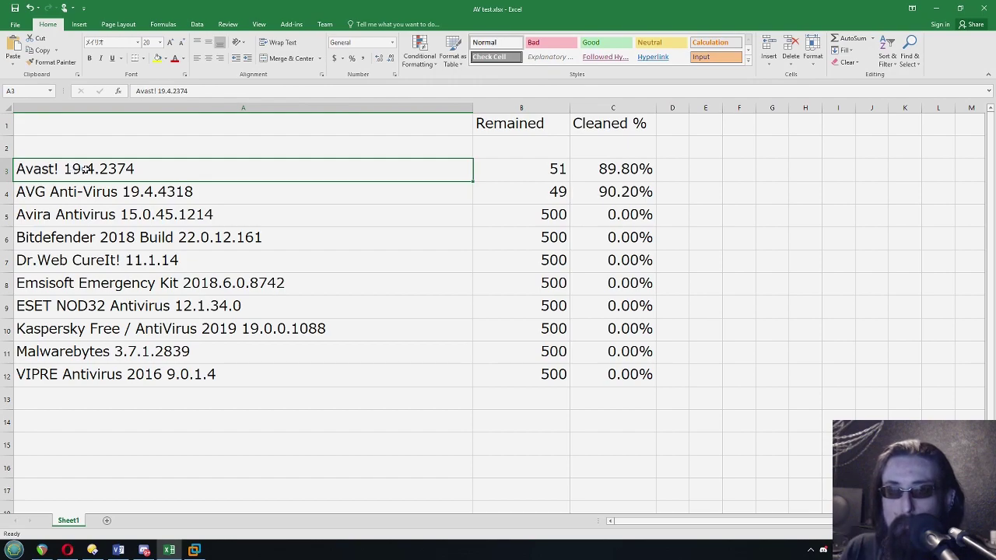
left_click(139, 190)
left_click(514, 192)
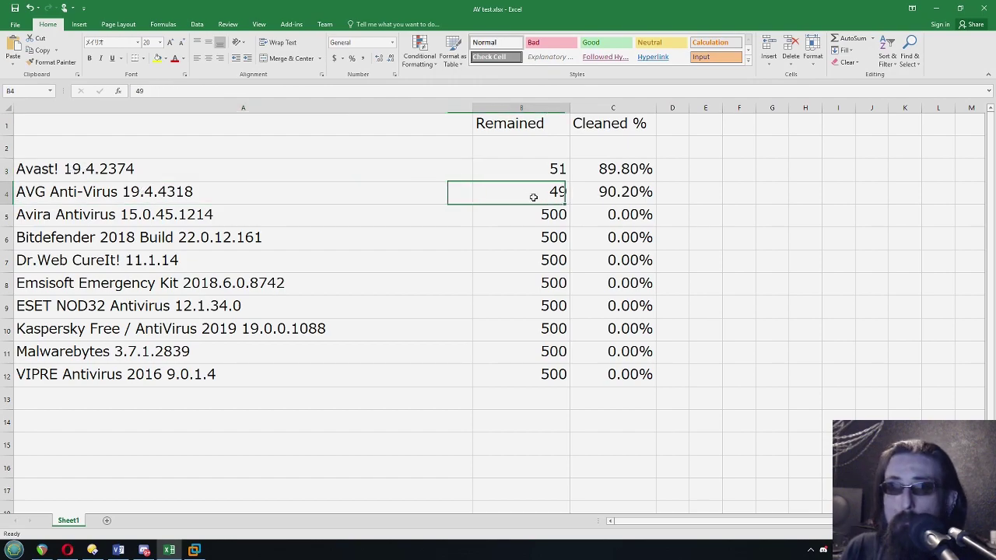
left_click(142, 193)
left_click(516, 191)
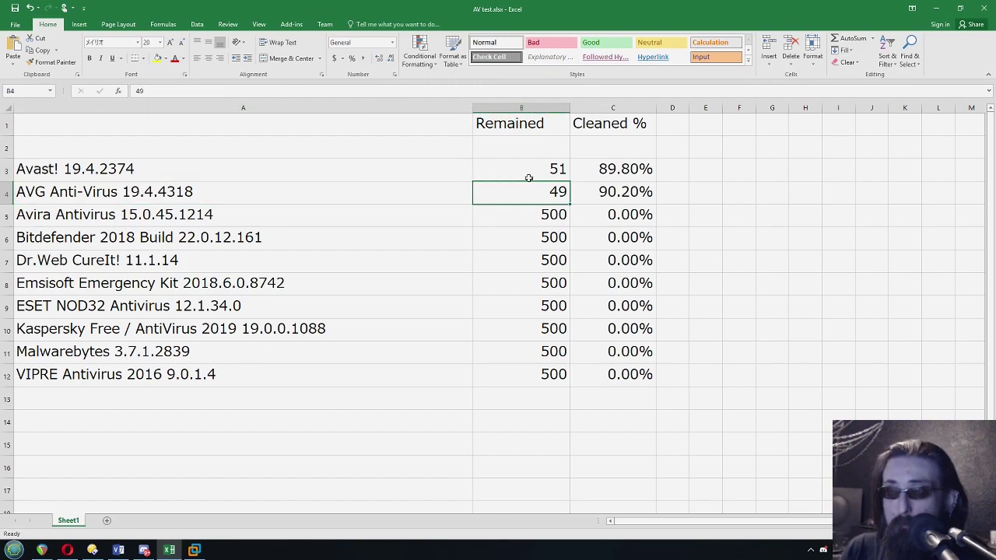
left_click(525, 171)
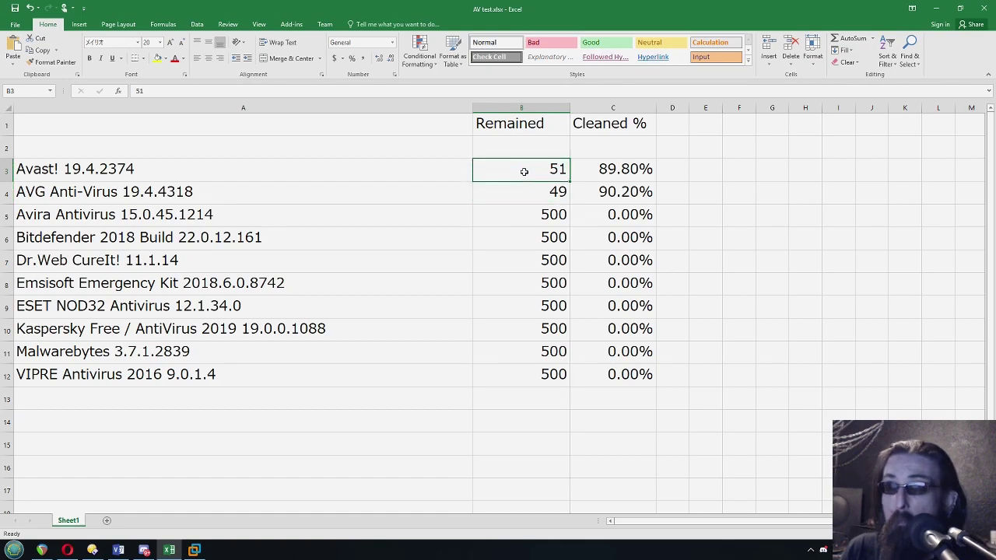
left_click(525, 193)
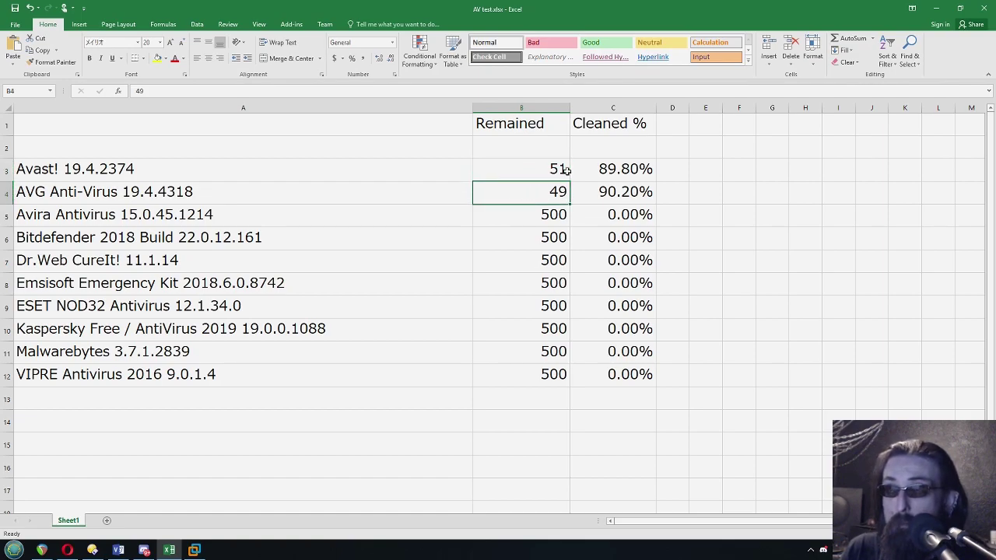
left_click(512, 213)
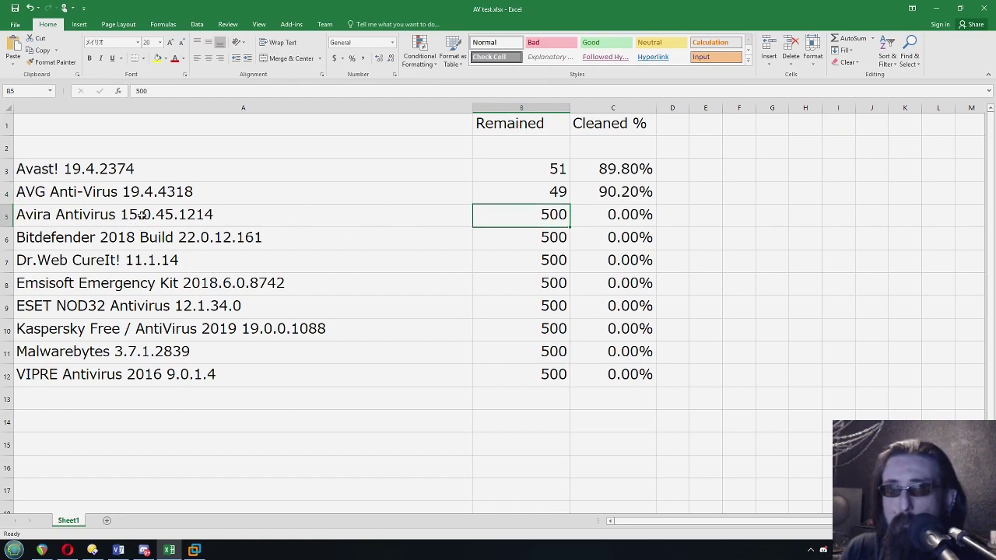
left_click(109, 214)
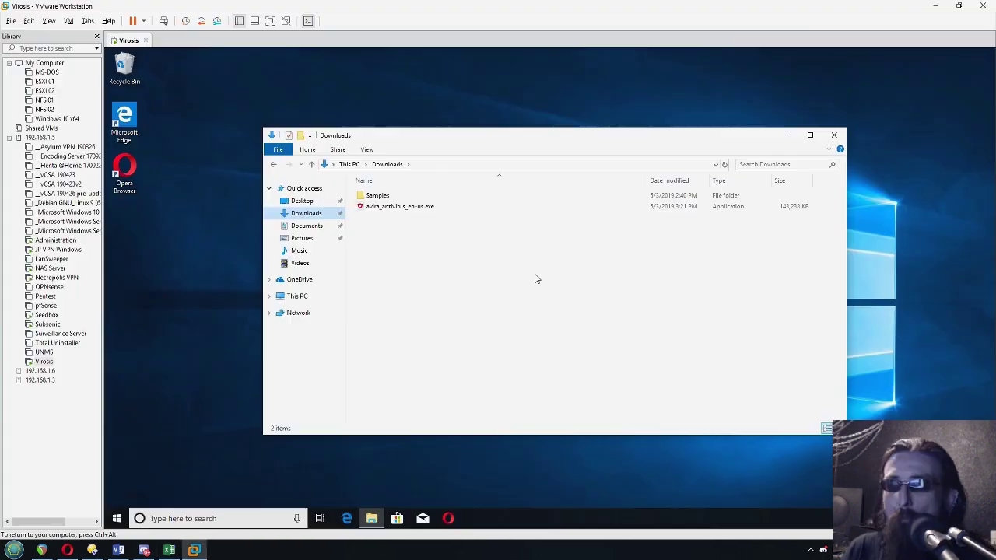
Switch to VMware Workstation, run avira_antivirus_en-us.exe from Downloads, allow its changes, and accept the Avira terms to install.
left_click(193, 551)
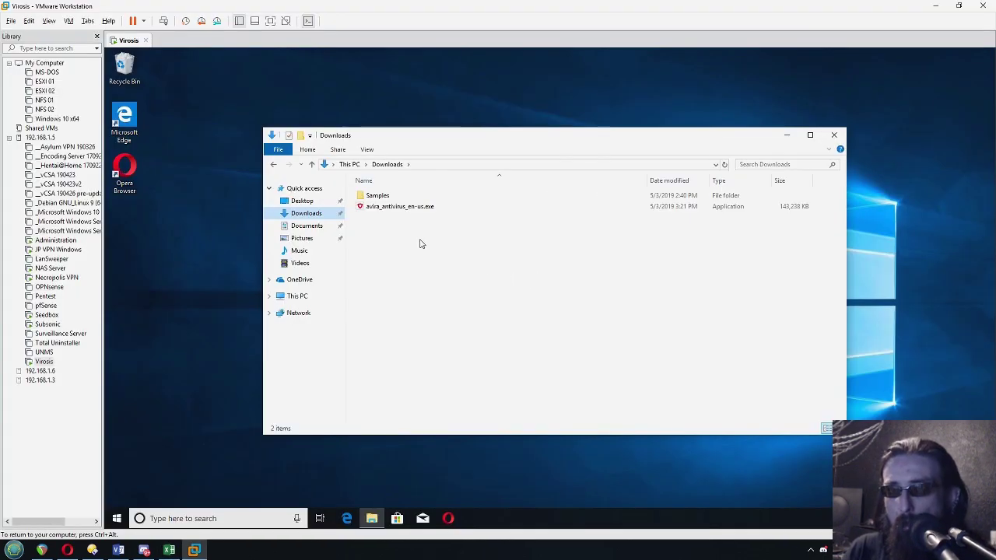
left_click(397, 207)
double_click(397, 207)
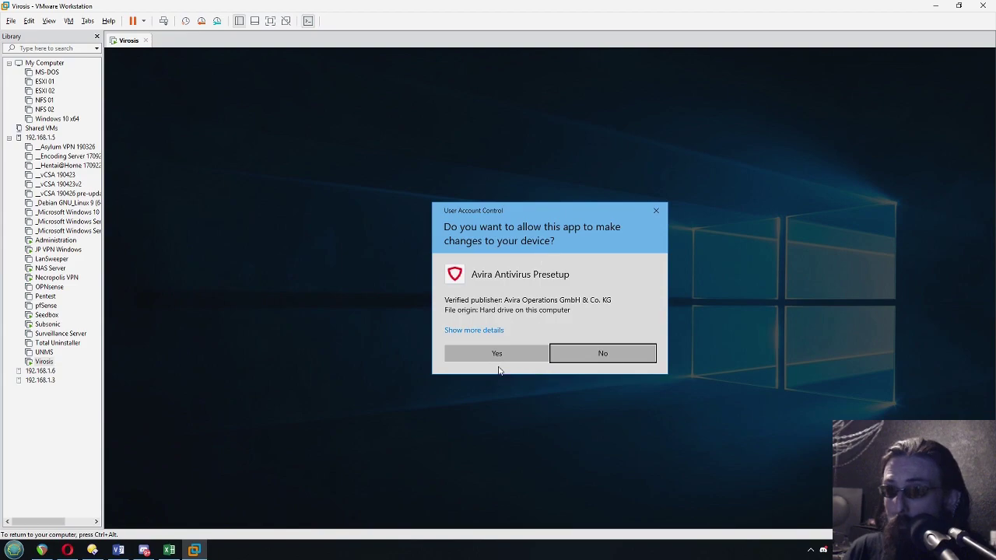
left_click(499, 357)
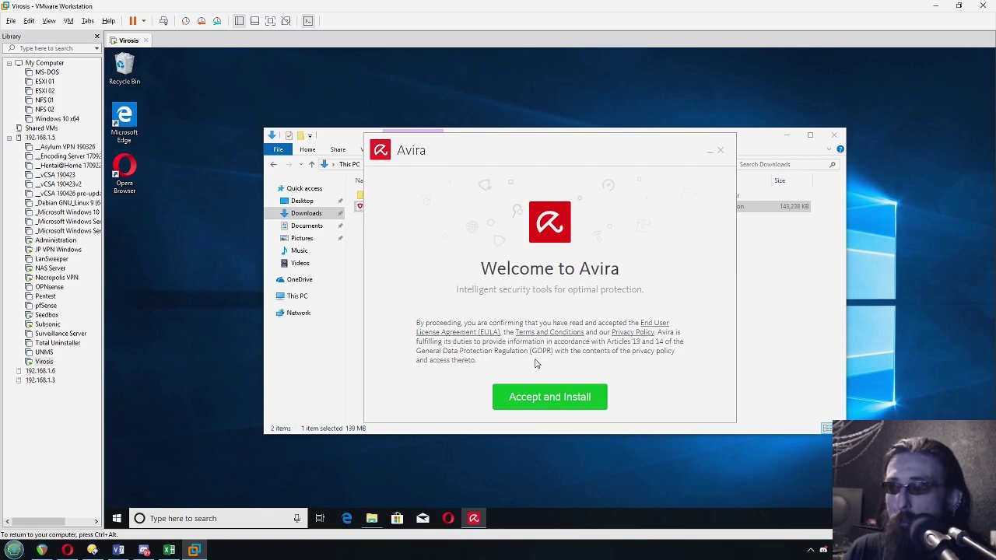
left_click(555, 397)
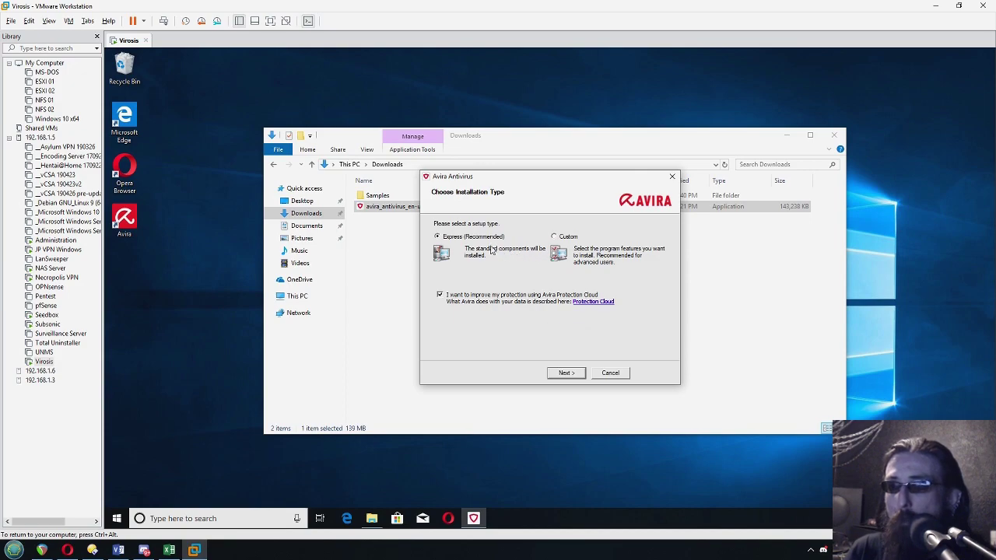
Complete the Avira setup with the Express type and Avira Free Antivirus, and dismiss the prompt to choose a browser.
left_click(576, 371)
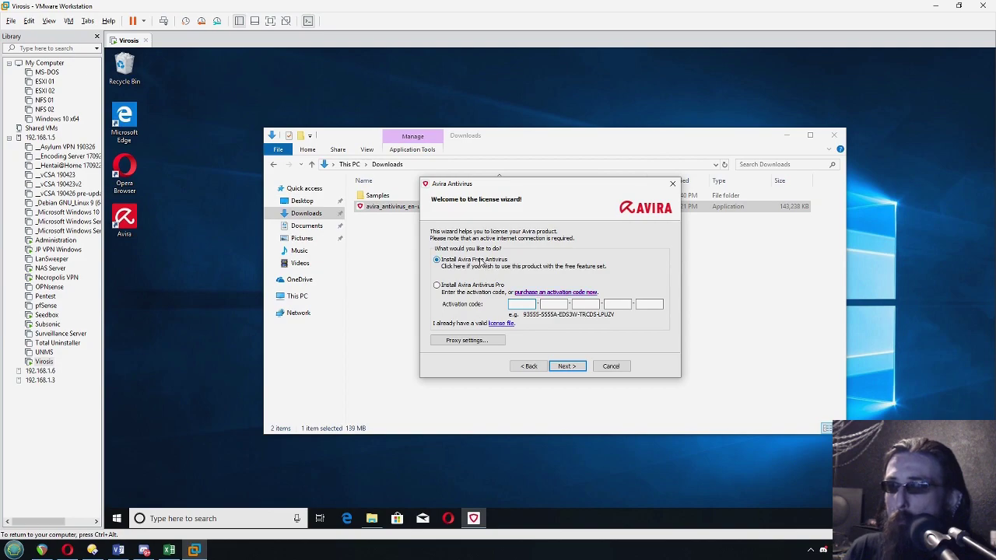
left_click(567, 367)
left_click(567, 366)
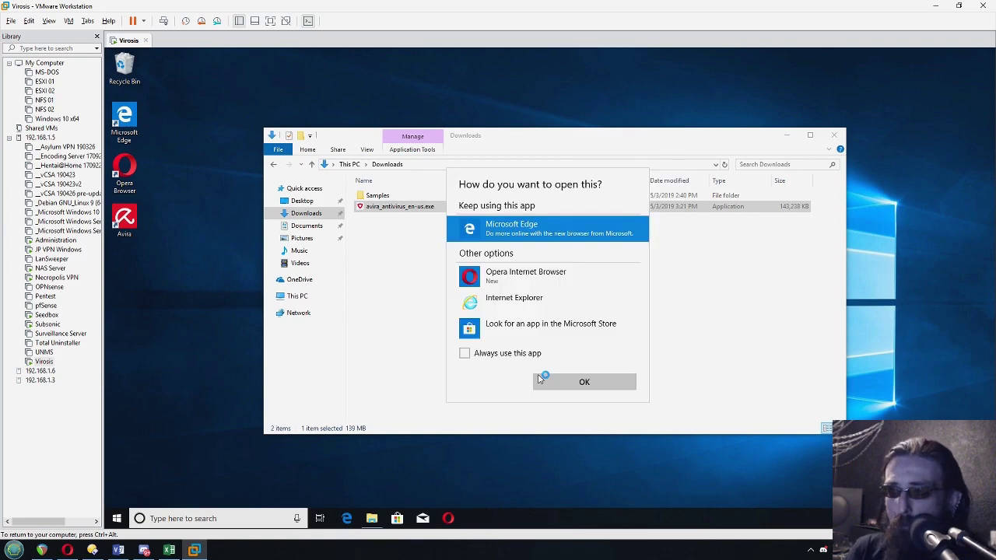
left_click(525, 471)
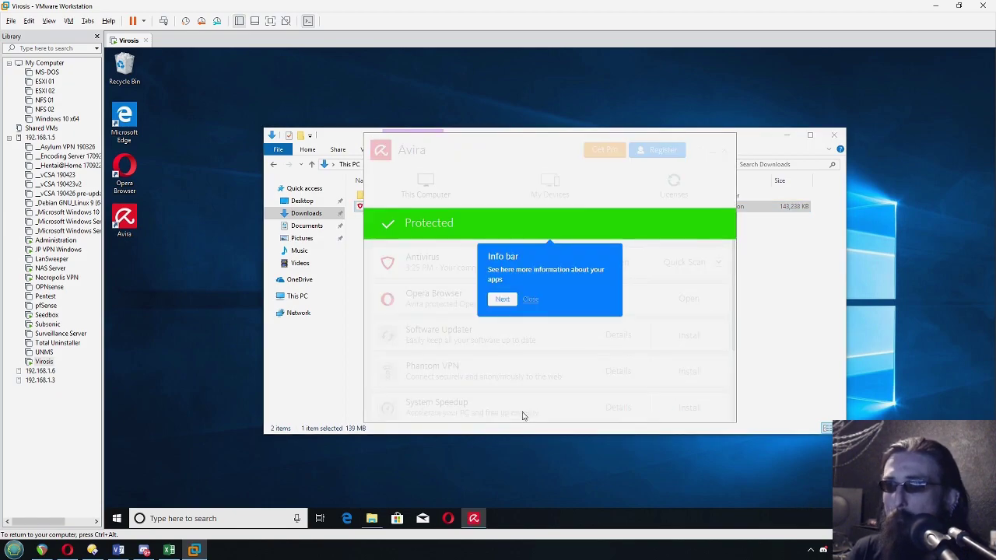
Close the Avira introduction tour and start an Avira update.
left_click(530, 300)
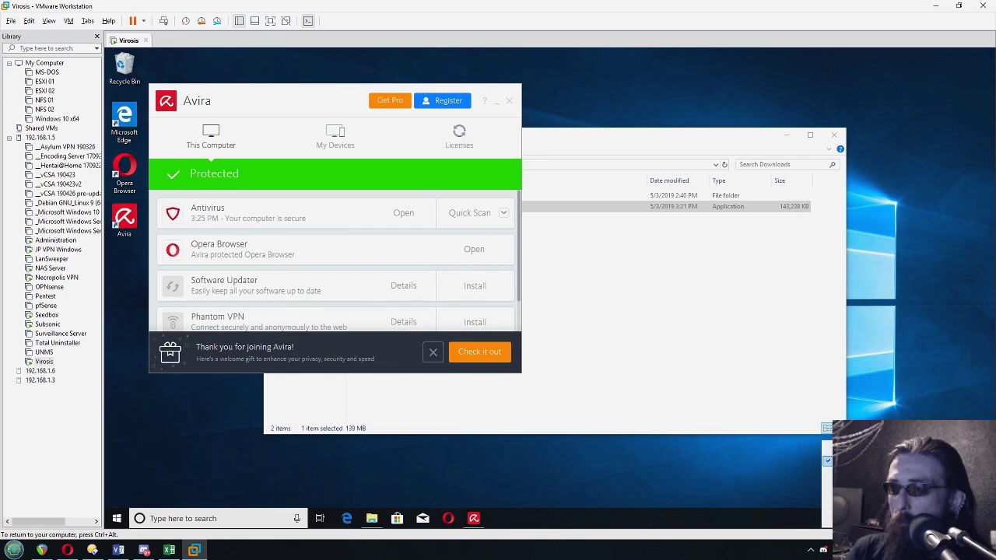
left_click(831, 501)
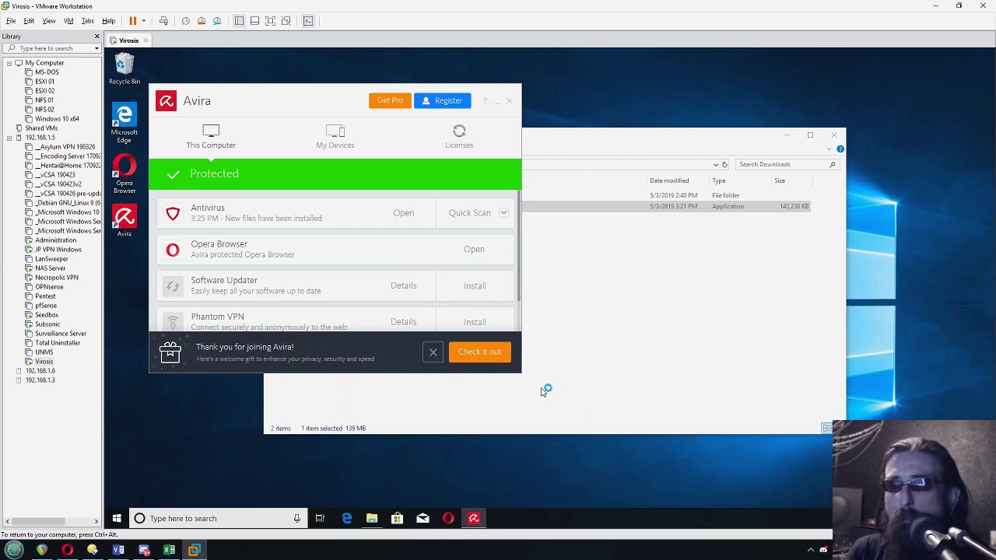
scroll(311, 269, "down", 3)
scroll(315, 273, "up", 3)
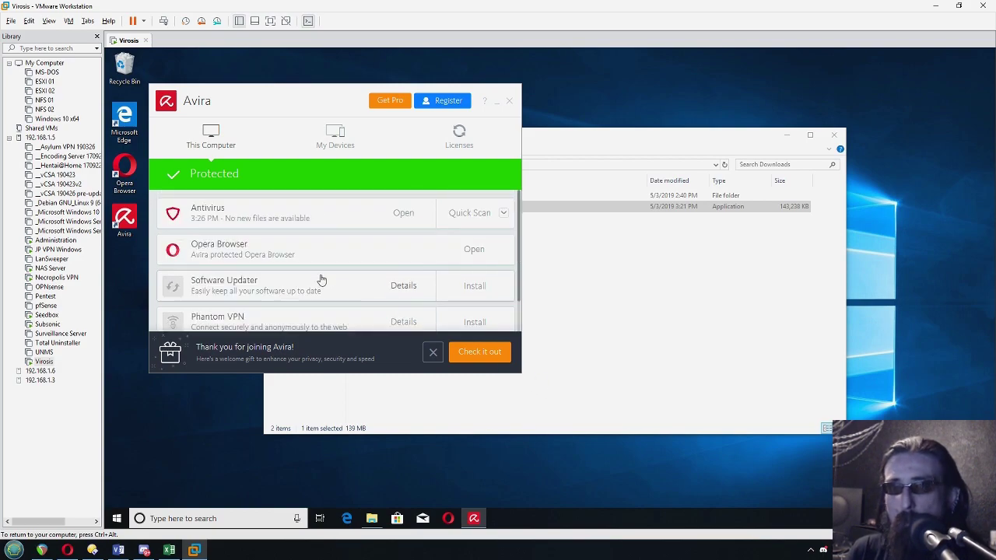
Look through Avira's additional modules and dismiss the welcome gift offer.
scroll(350, 289, "down", 3)
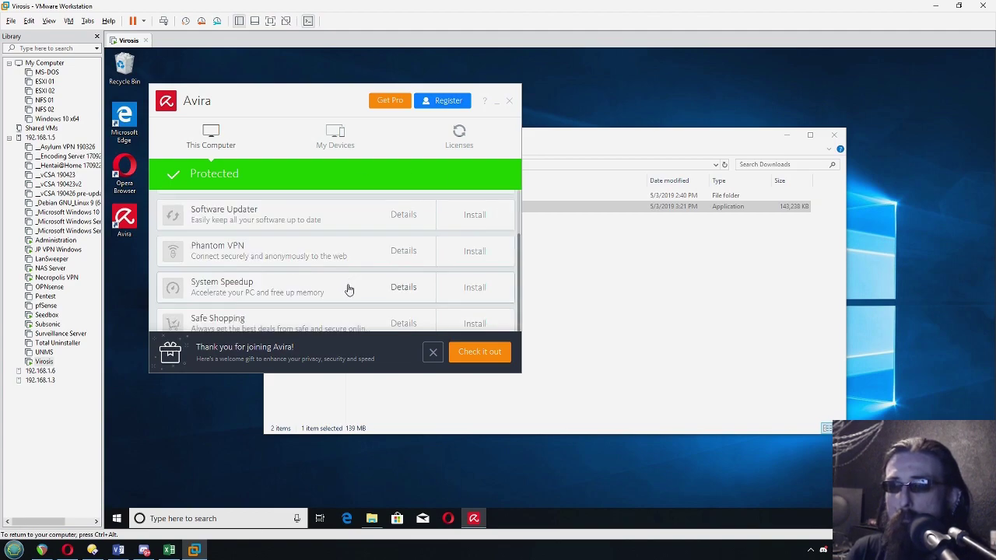
left_click(433, 354)
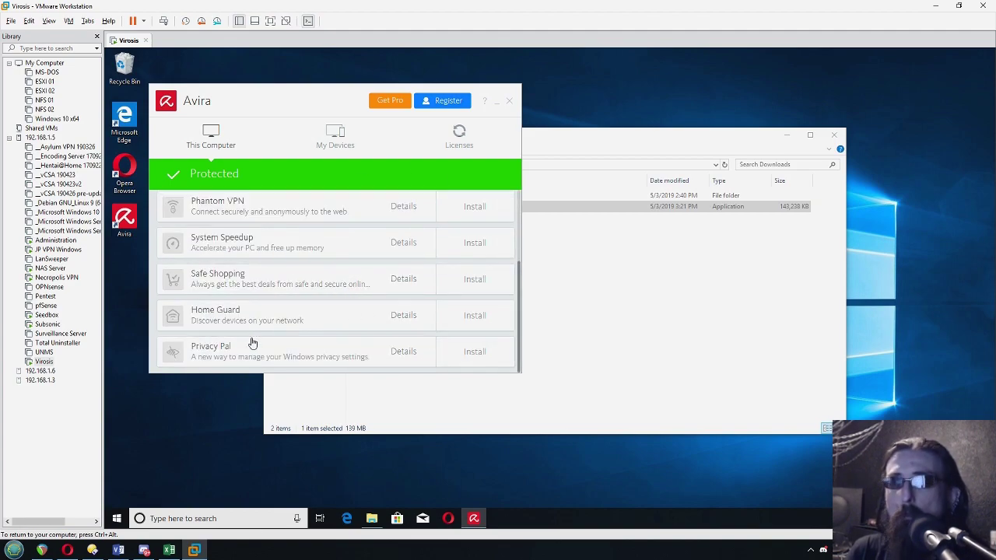
scroll(241, 272, "up", 3)
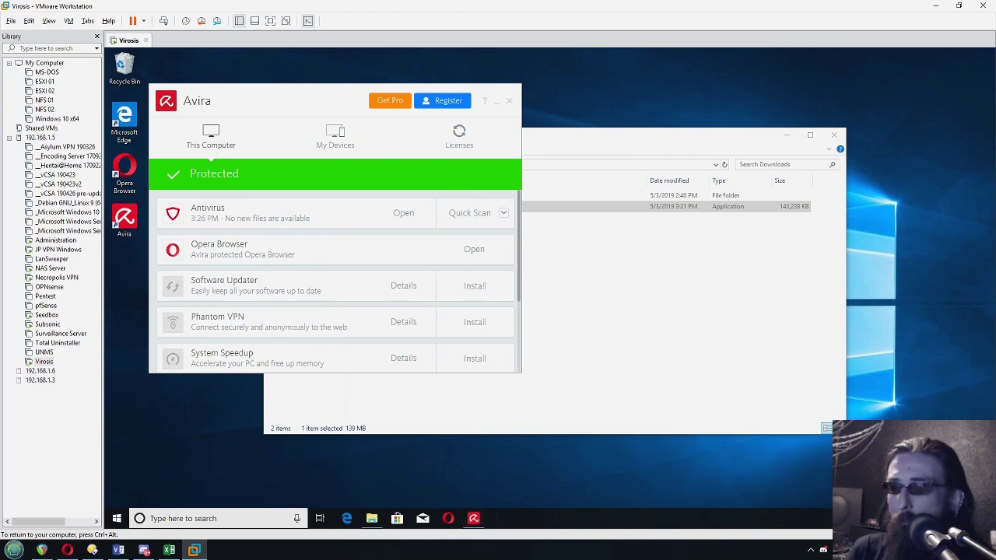
Run the Avira update once more and review the modules offered for this computer.
right_click(906, 497)
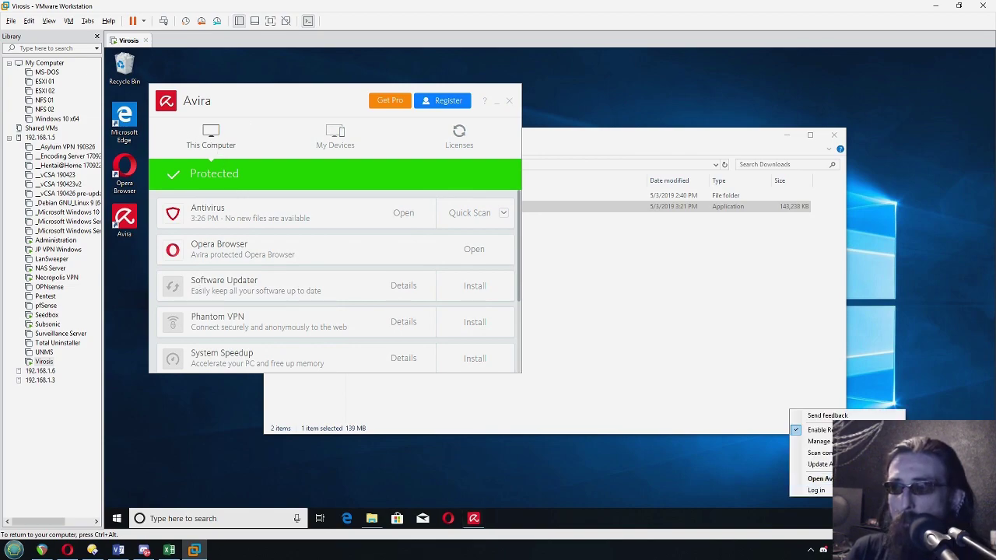
left_click(866, 465)
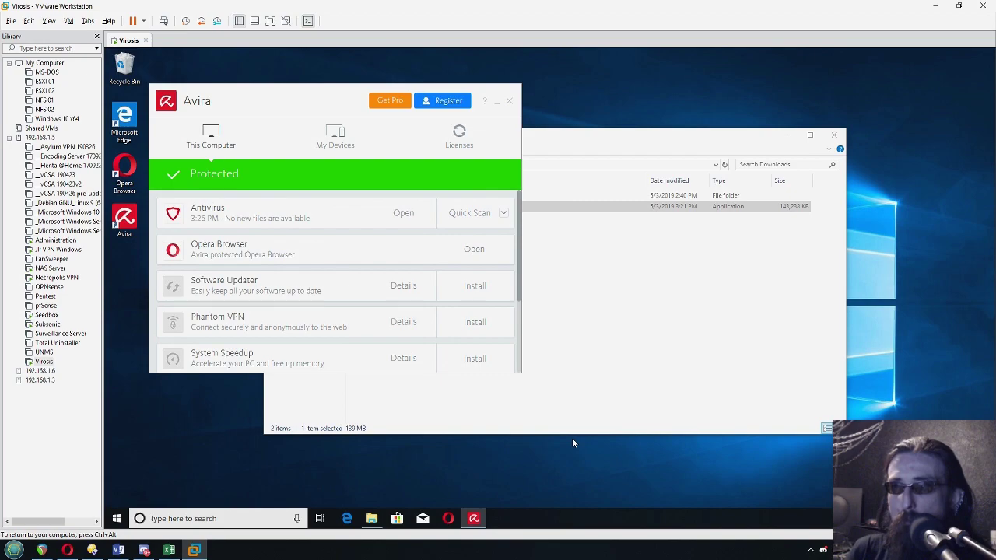
scroll(367, 256, "down", 3)
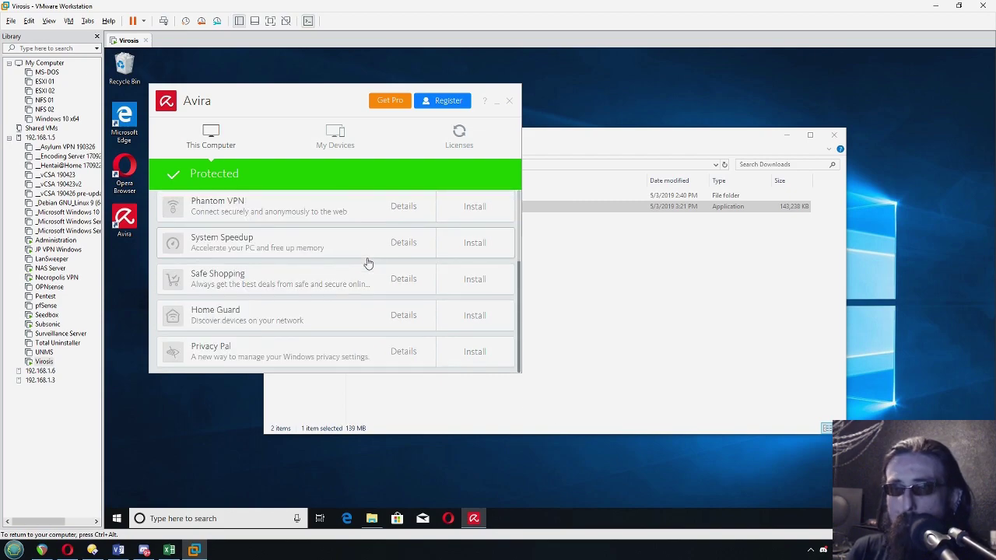
scroll(323, 305, "up", 3)
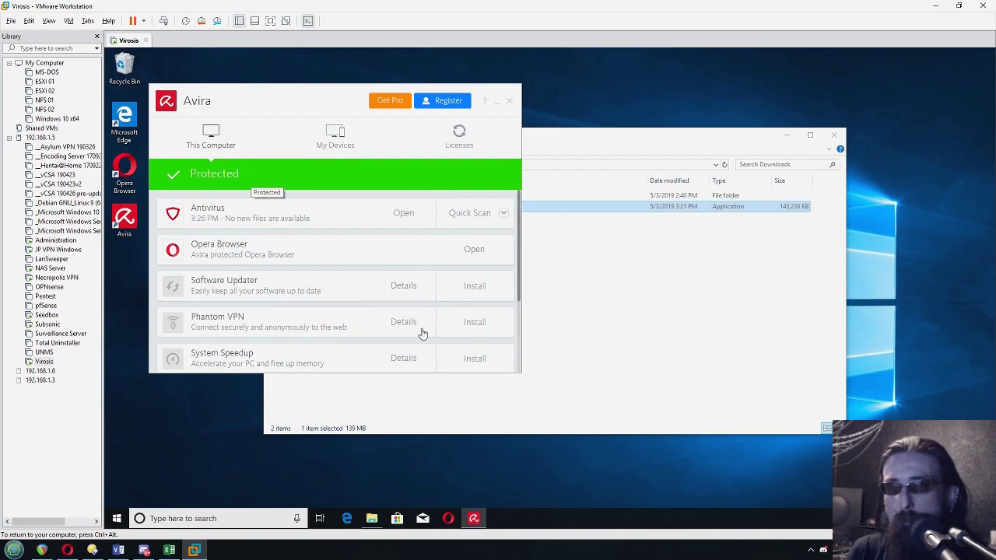
Open the Samples folder in Downloads, go back, and scan the folder with Avira.
left_click(580, 318)
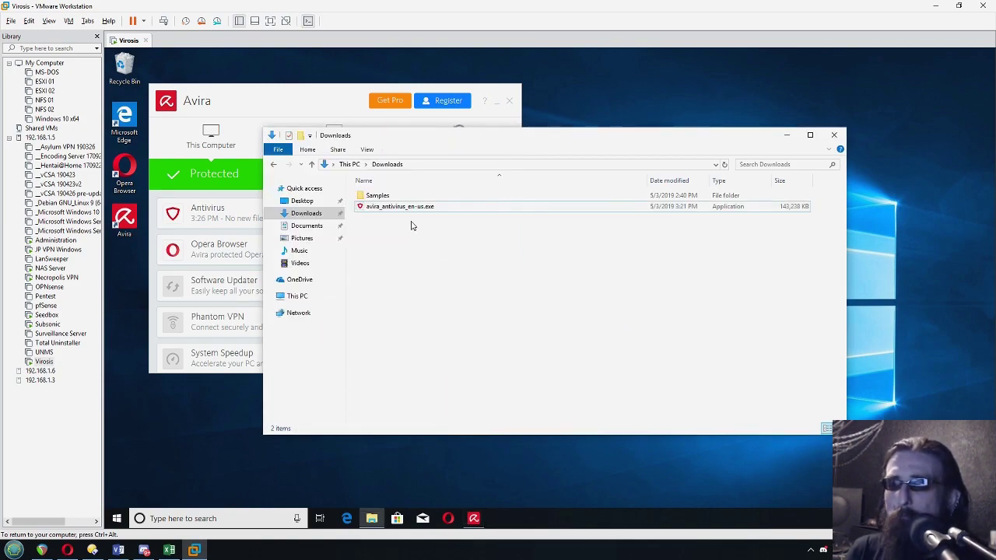
double_click(378, 197)
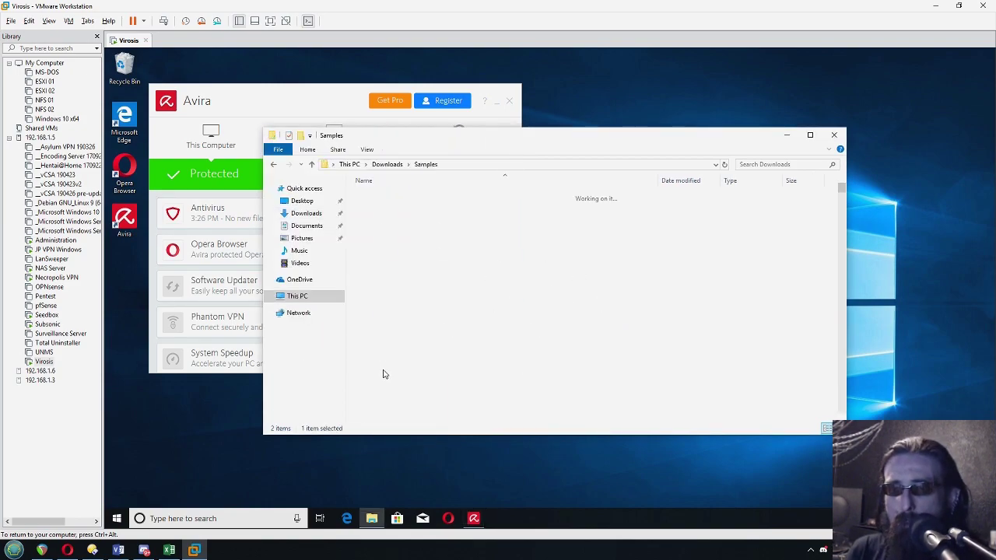
left_click(274, 165)
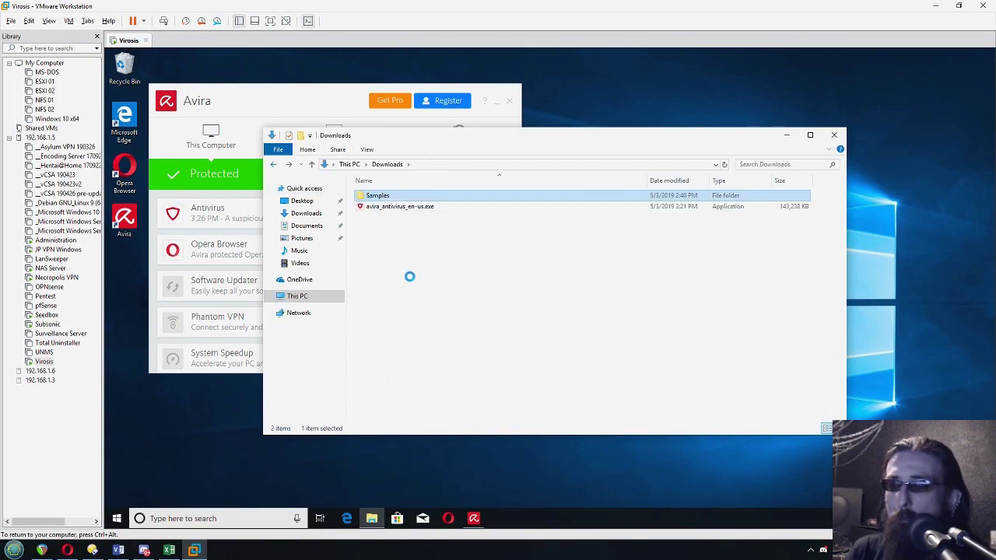
key("shift+F10")
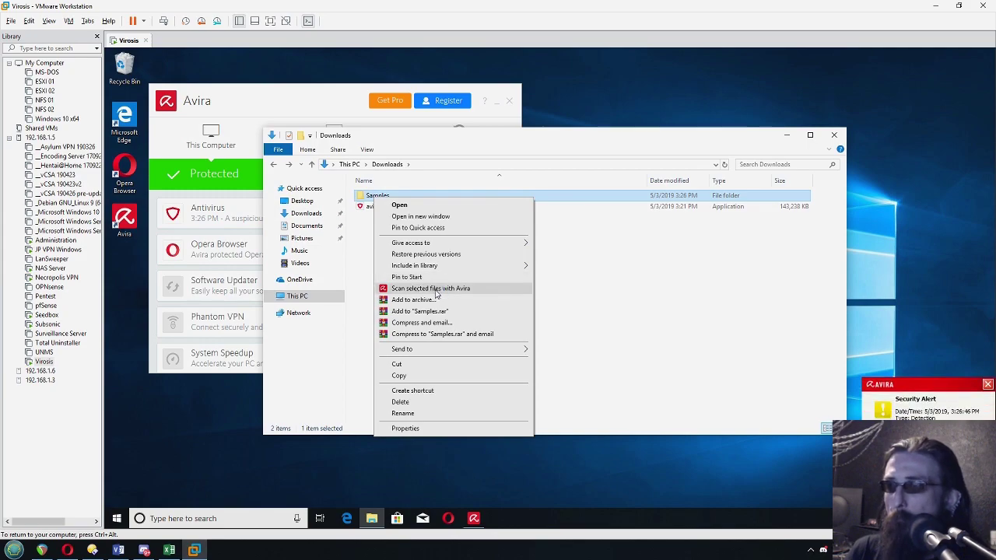
left_click(436, 289)
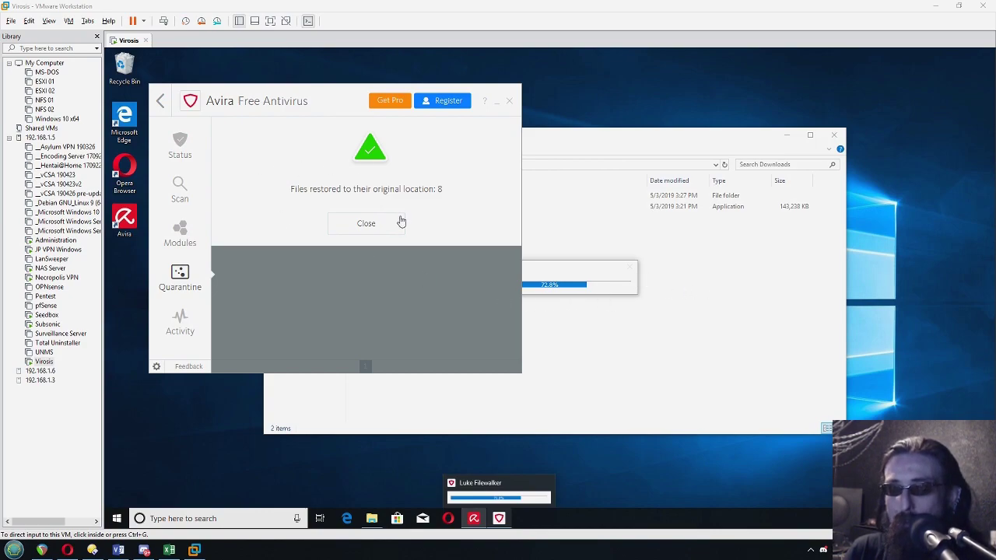
Close the quarantine restore notice and scan the Samples folder with Avira again.
left_click(369, 224)
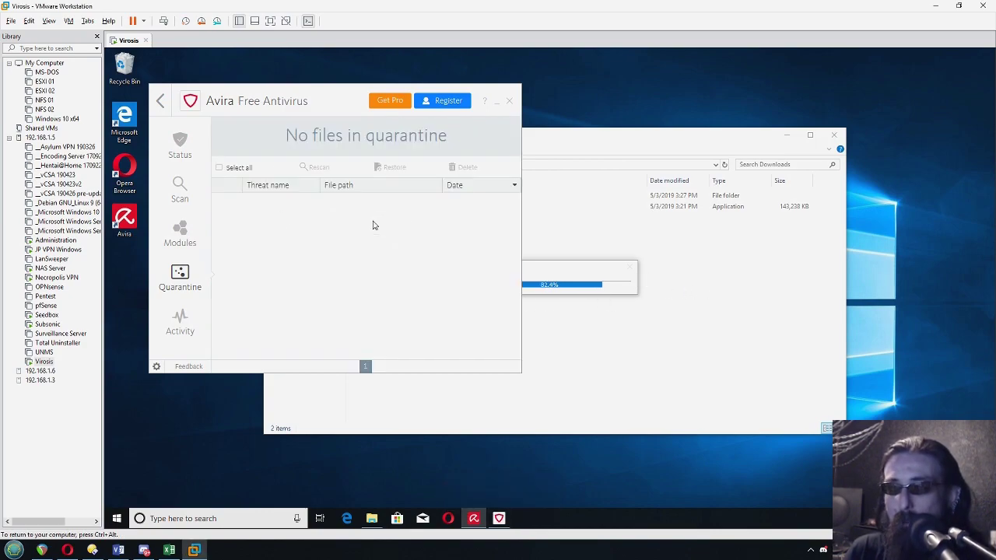
left_click_drag(545, 278, 444, 269)
right_click(380, 199)
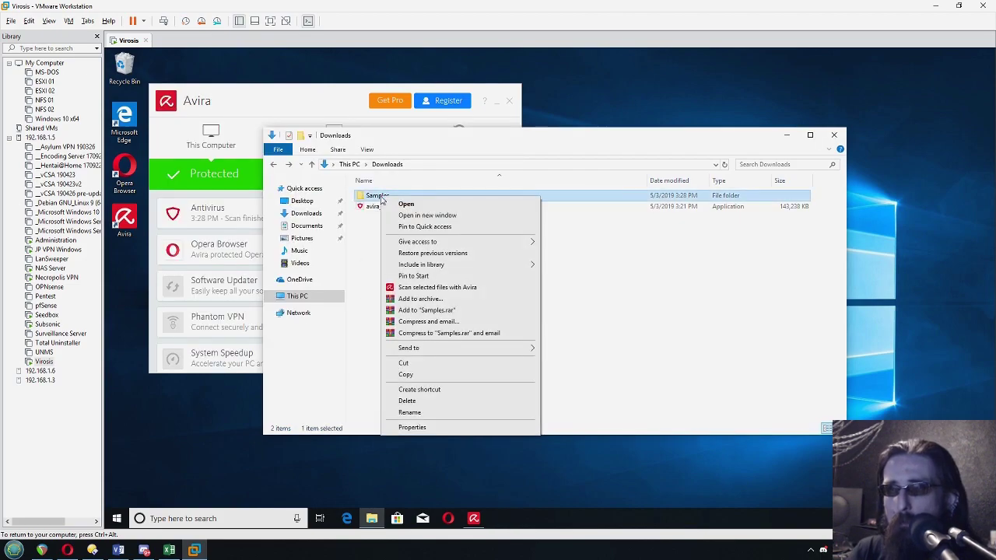
left_click(485, 290)
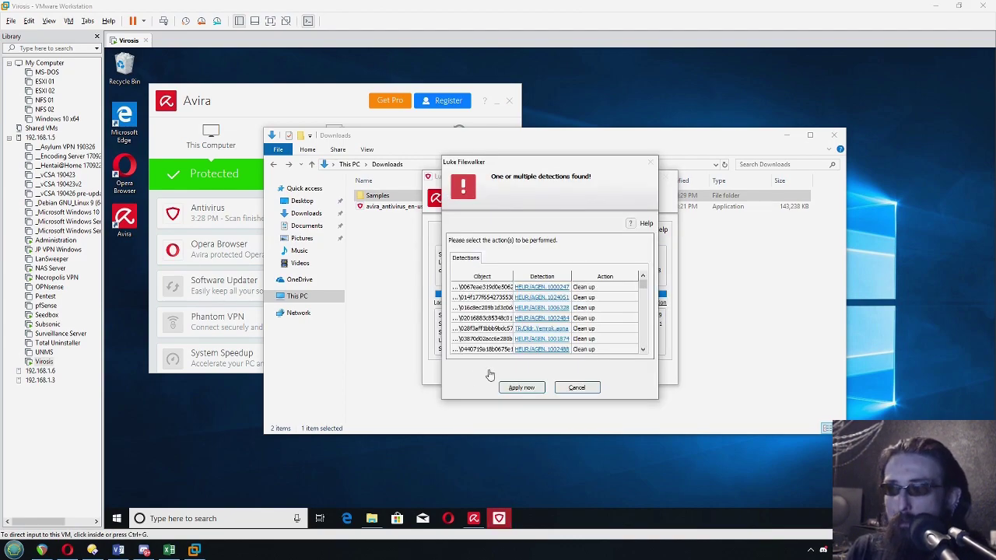
Apply the Clean up action to all detections listed in Luke Filewalker.
left_click(557, 164)
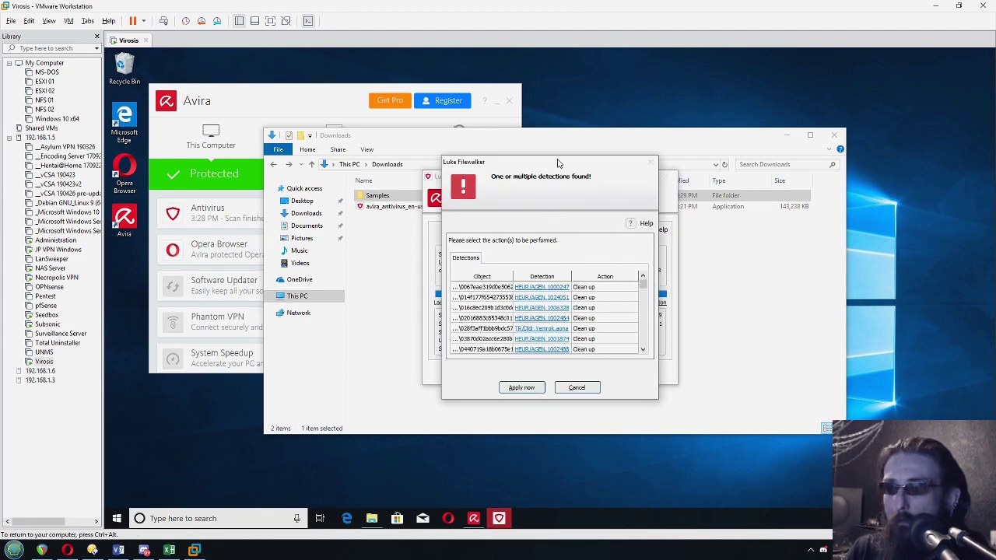
mouse_move(642, 286)
left_mouse_down()
mouse_move(648, 340)
mouse_move(646, 285)
left_mouse_up()
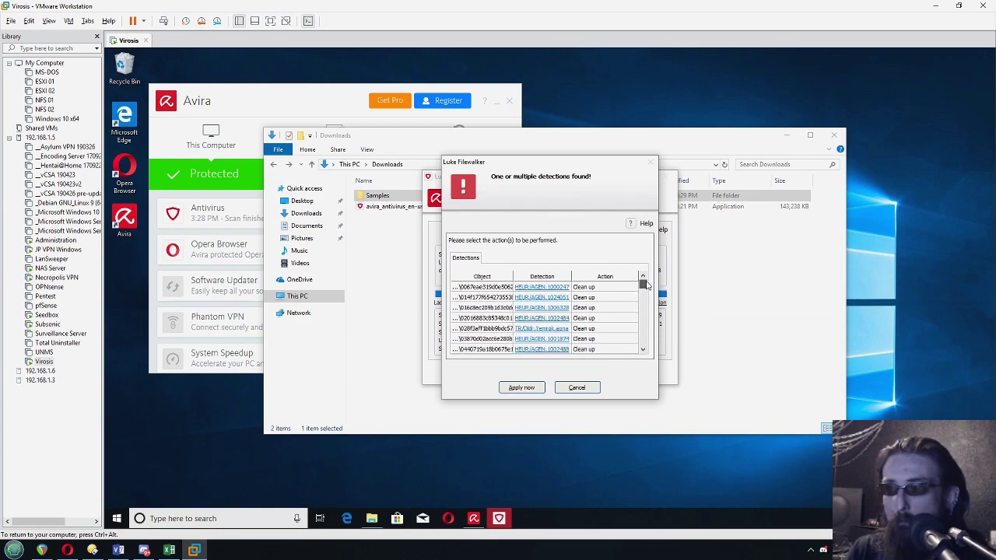
left_click(535, 388)
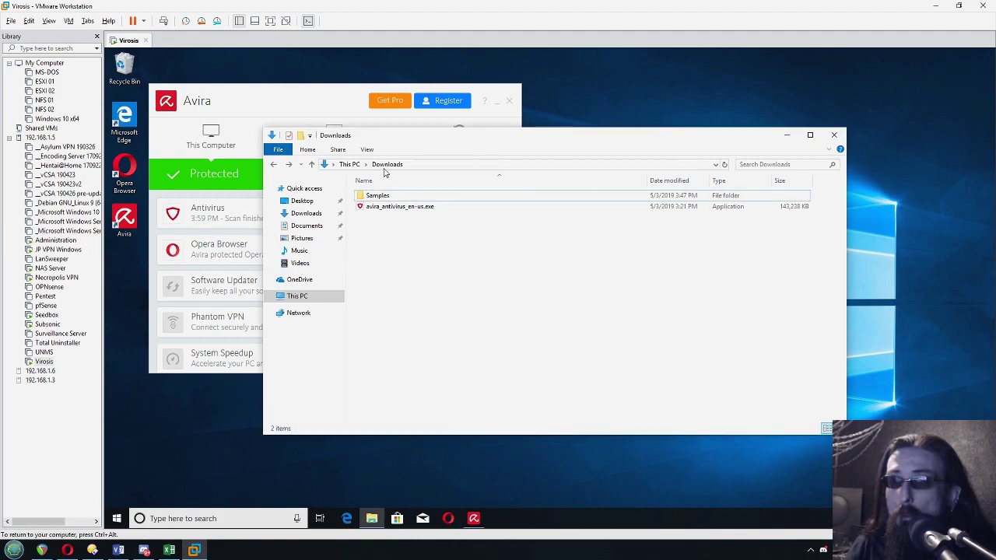
Check the files remaining in the Samples folder, switch to AV test.xlsx in Excel, and enter 78 as Avira's remaining count in cell B5.
double_click(379, 195)
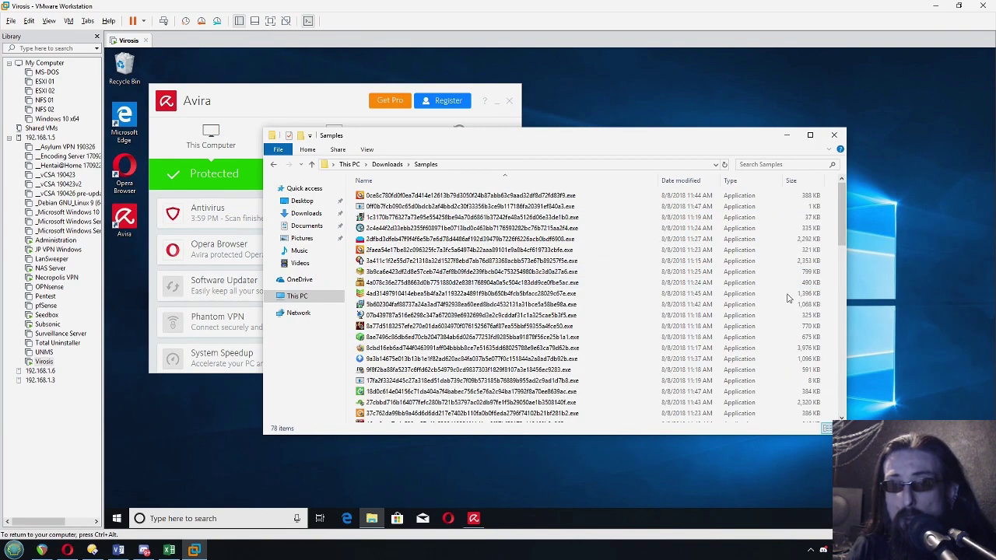
left_click(169, 550)
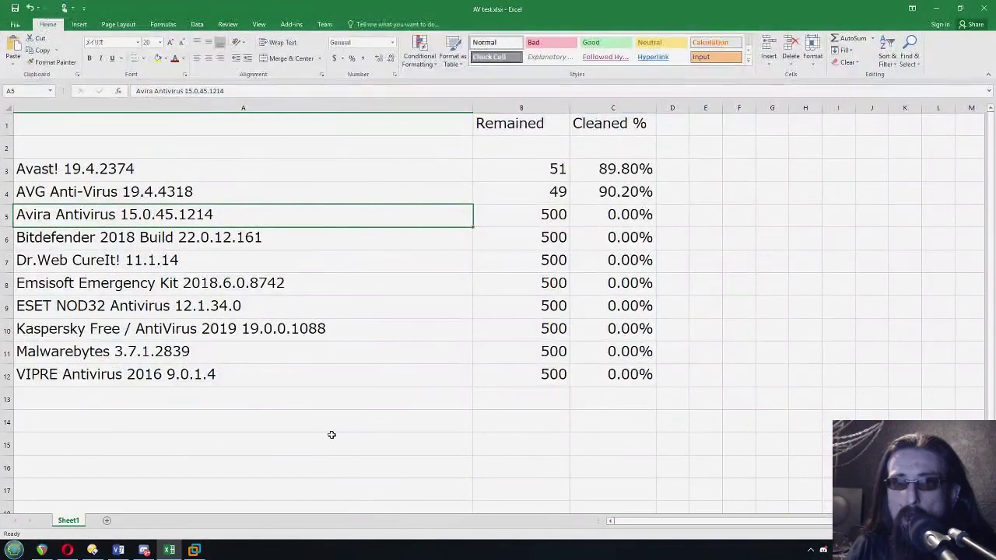
left_click(519, 218)
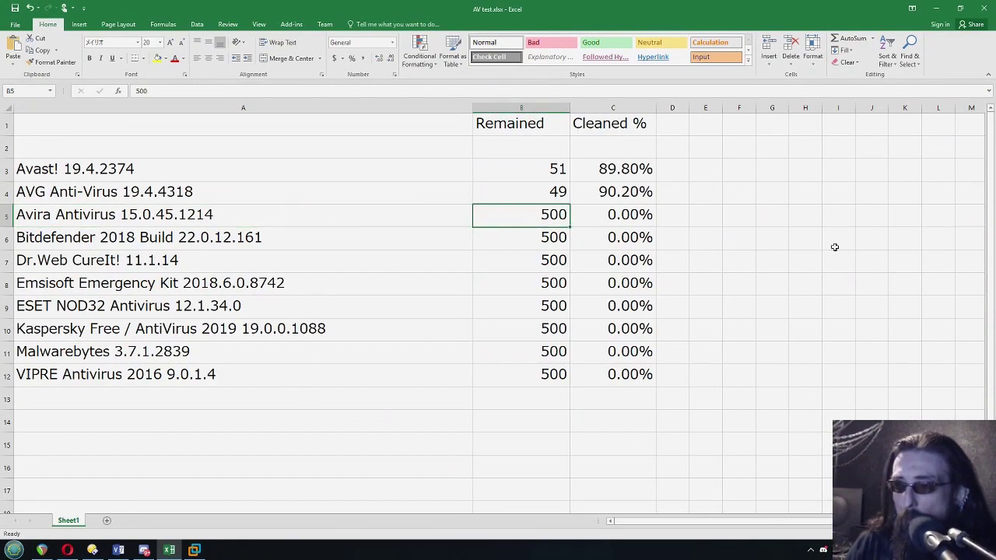
type("78")
key("Return")
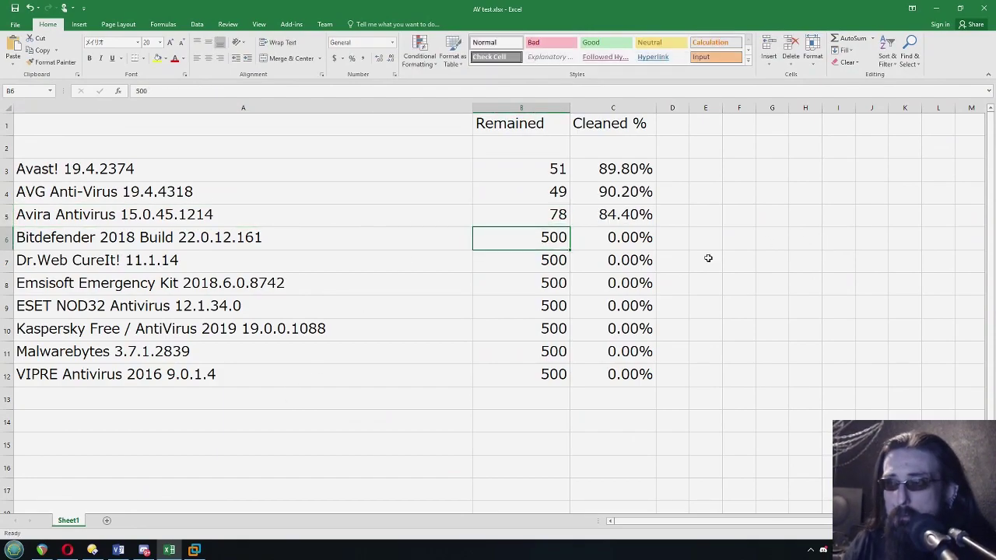
Switch to VMware Workstation and examine the actions offered for the selected Luke Filewalker detections and the rest of the detection list.
key("alt+Tab")
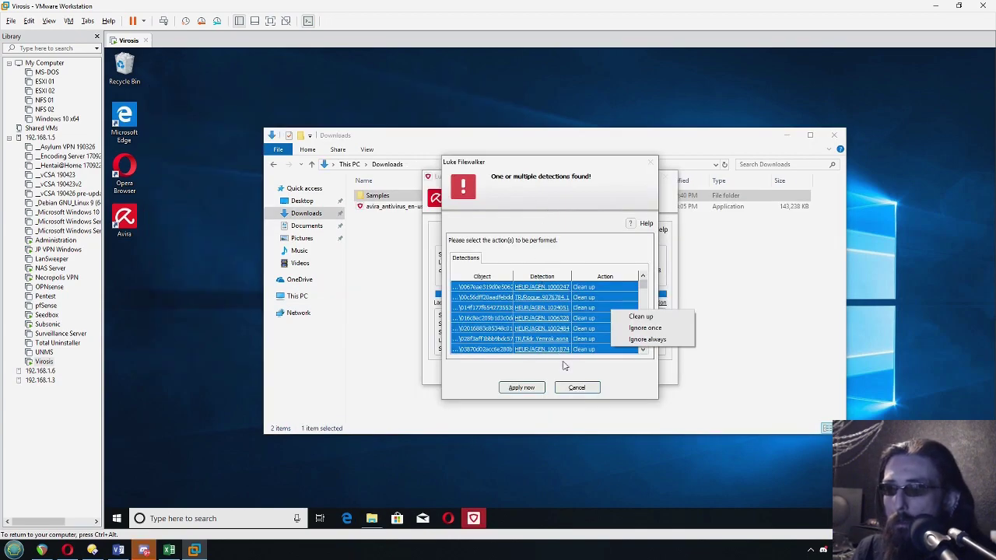
left_click(627, 383)
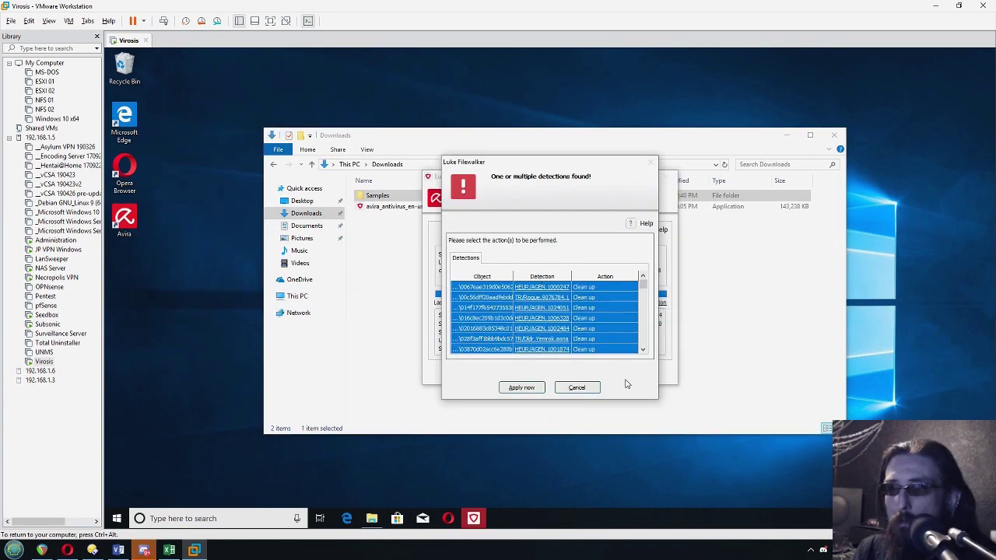
right_click(495, 315)
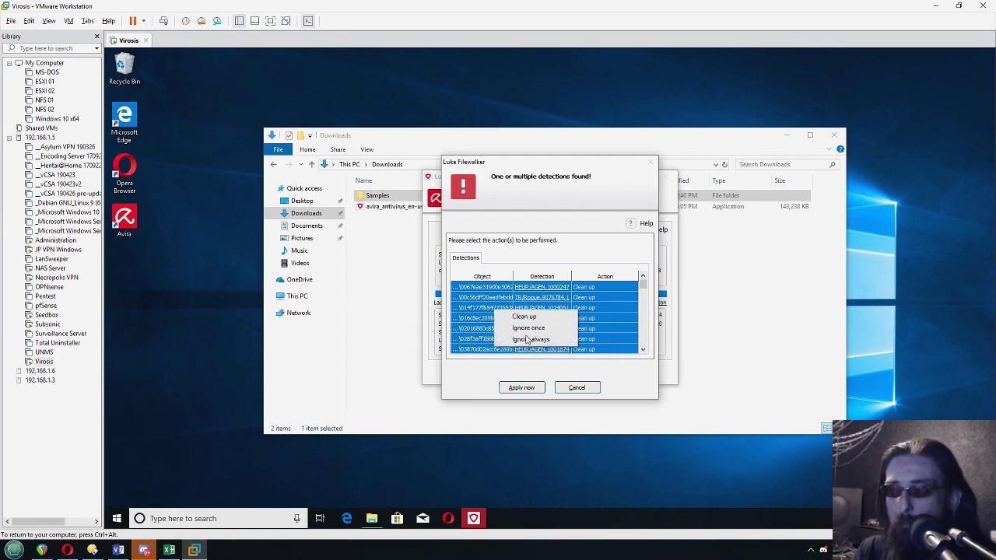
left_click(622, 288)
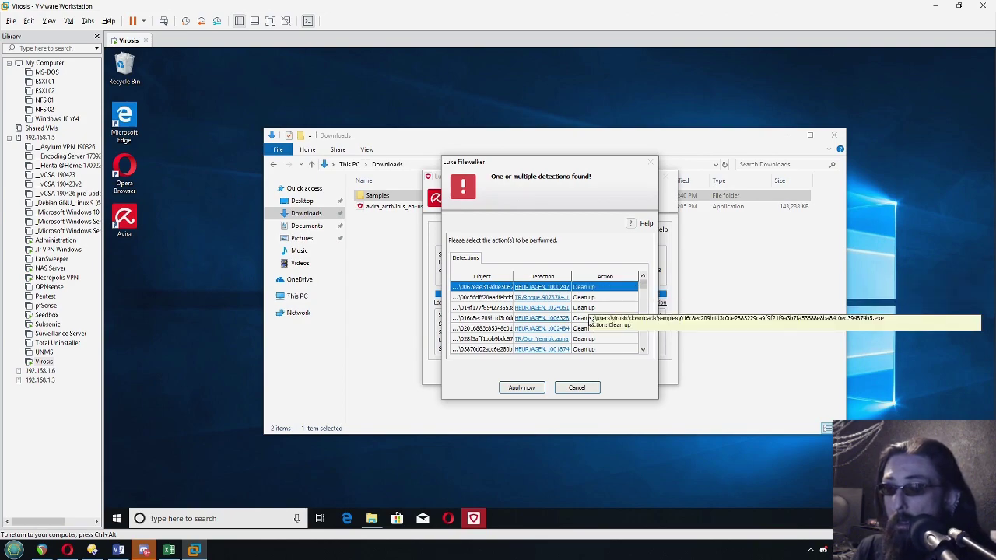
left_click_drag(645, 284, 643, 342)
left_click_drag(542, 167, 263, 221)
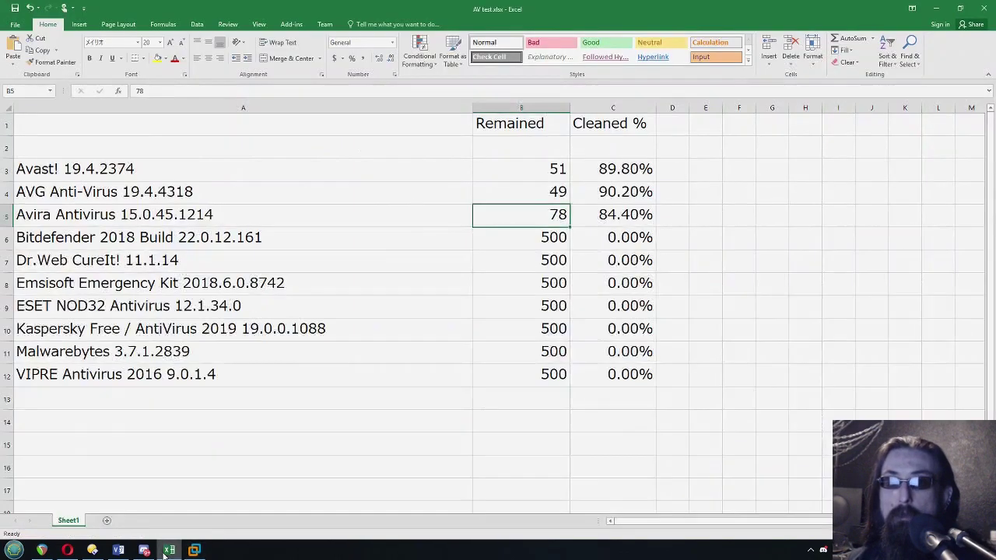
Look at the Bitdefender and Dr.Web CureIt! entries in the Excel comparison sheet.
left_click(91, 237)
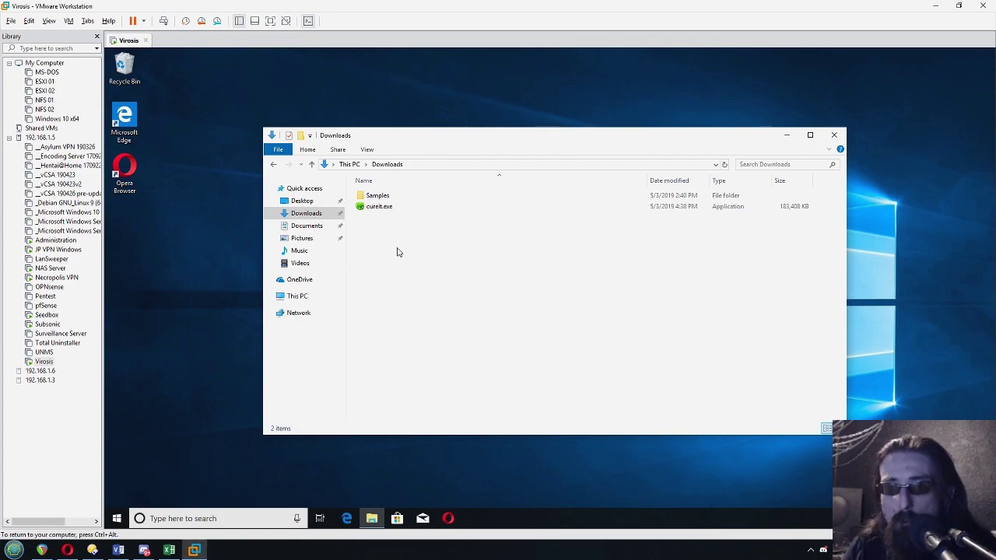
left_click(169, 550)
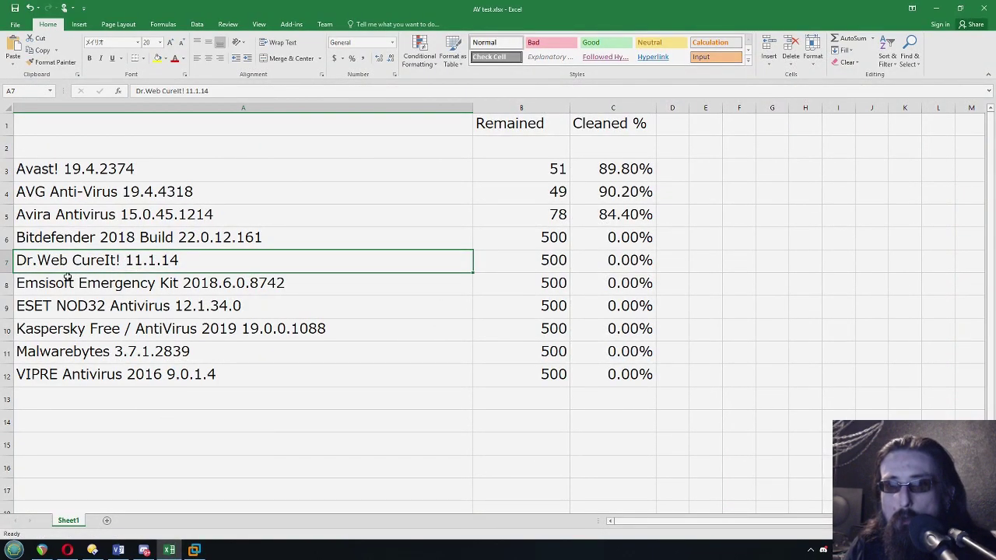
Switch to VMware Workstation, run cureit.exe from Downloads, and allow it to make changes to the device.
left_click(168, 550)
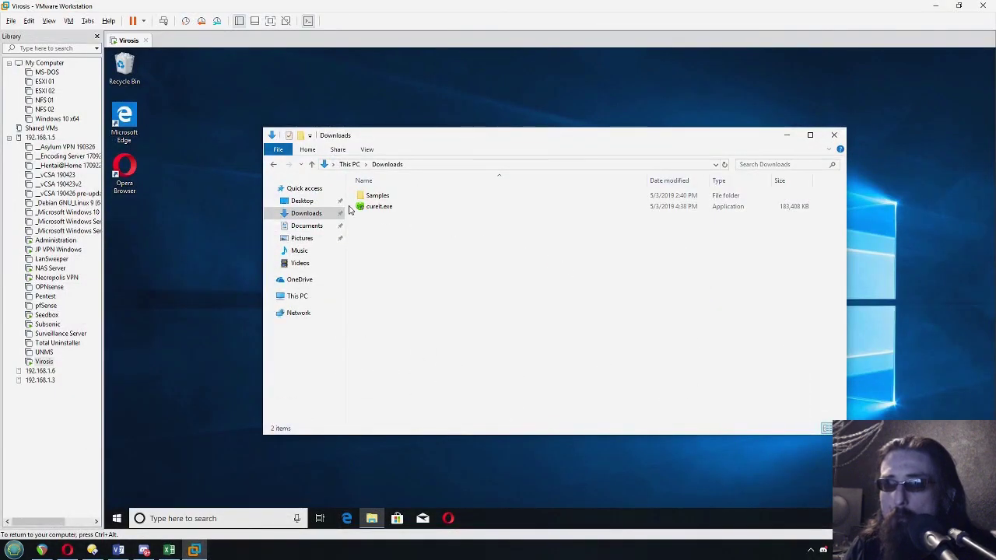
left_click(377, 207)
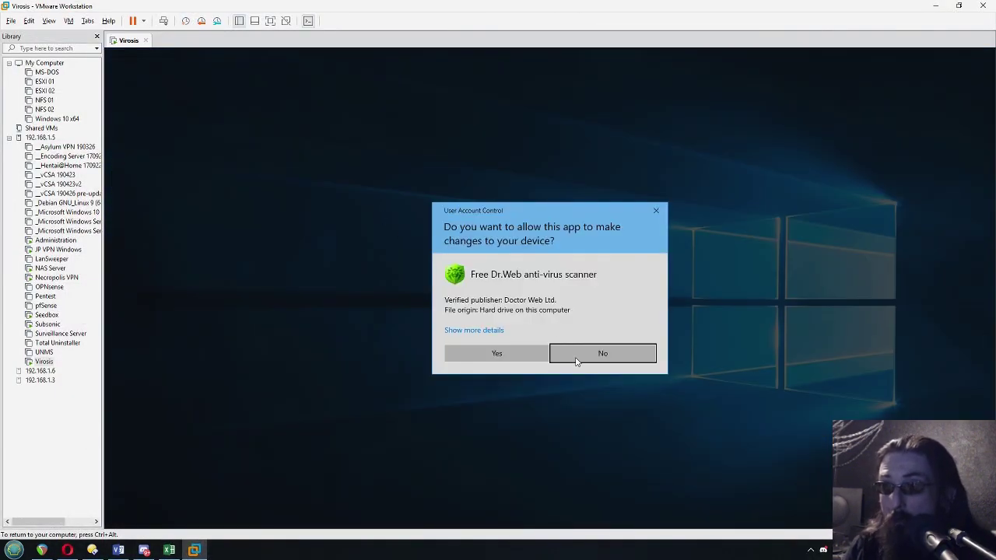
left_click(534, 354)
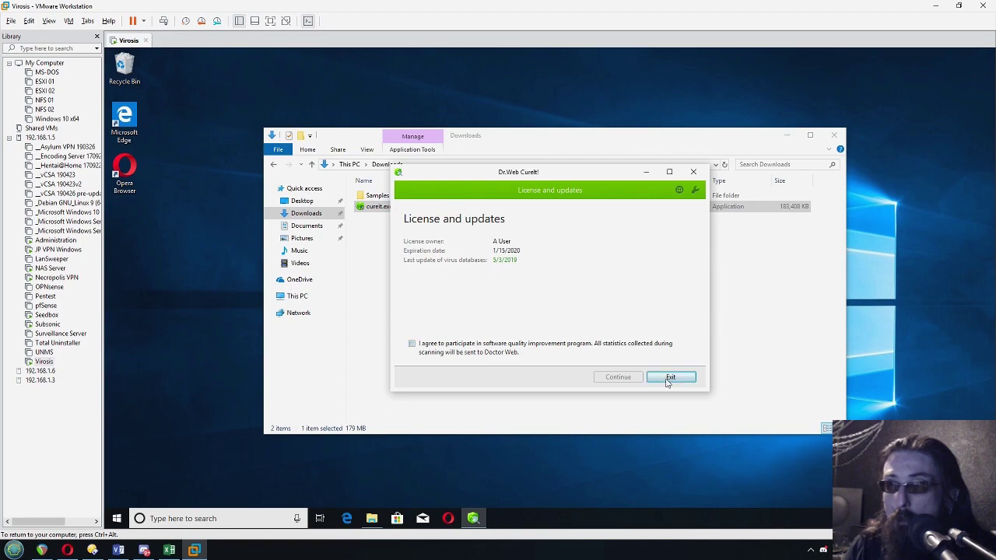
Agree to the software quality improvement program, continue to the custom scan, and open its file and folder selection.
left_click(413, 344)
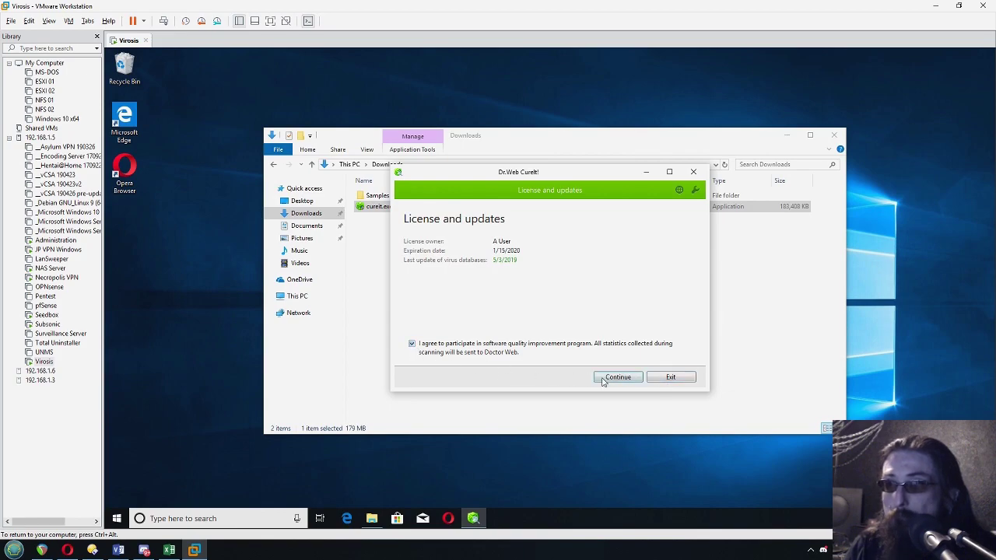
left_click(603, 379)
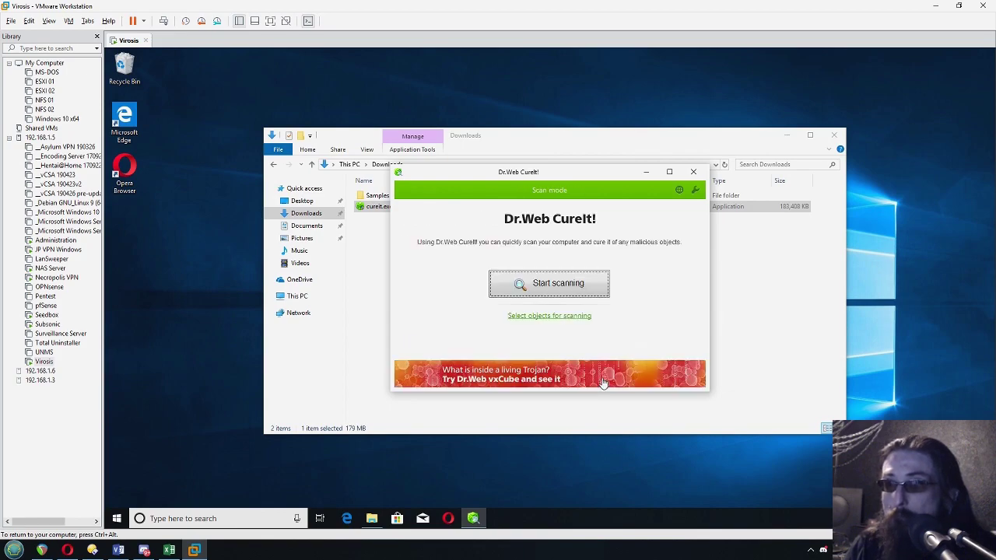
left_click(550, 319)
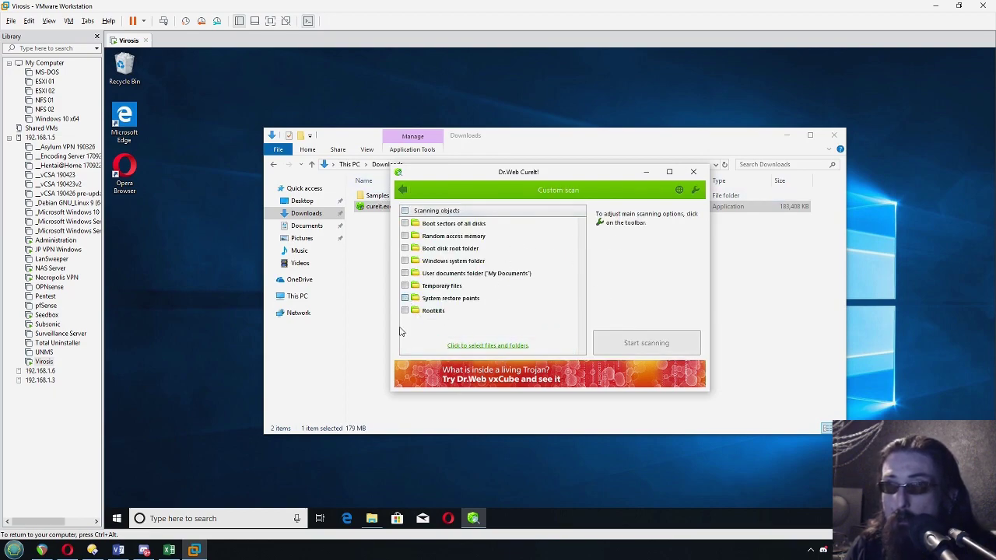
left_click(488, 346)
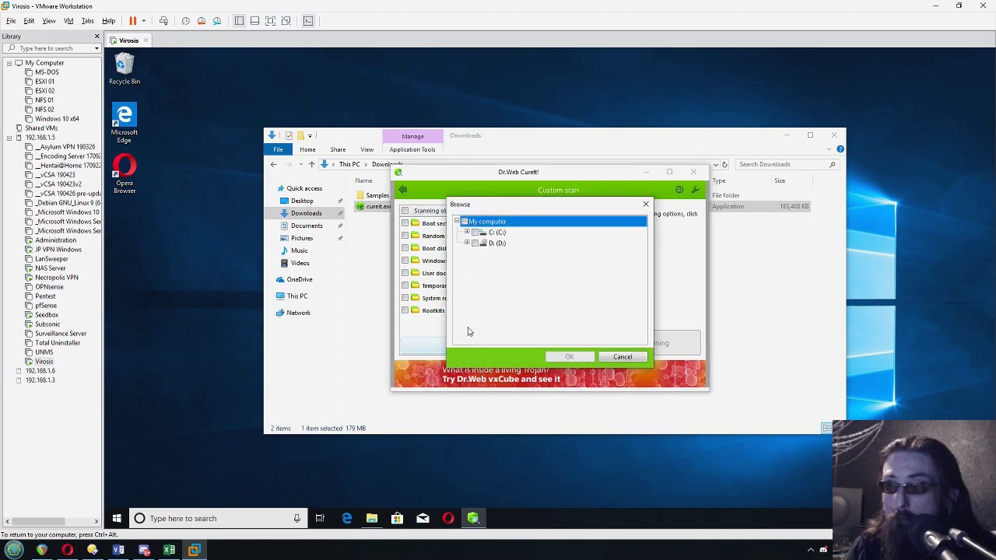
Select the virosis user's Downloads\Samples folder on drive C as the custom scan object and start scanning.
left_click(465, 234)
scroll(492, 327, "down", 1)
left_click(478, 296)
scroll(489, 308, "down", 1)
scroll(490, 308, "down", 1)
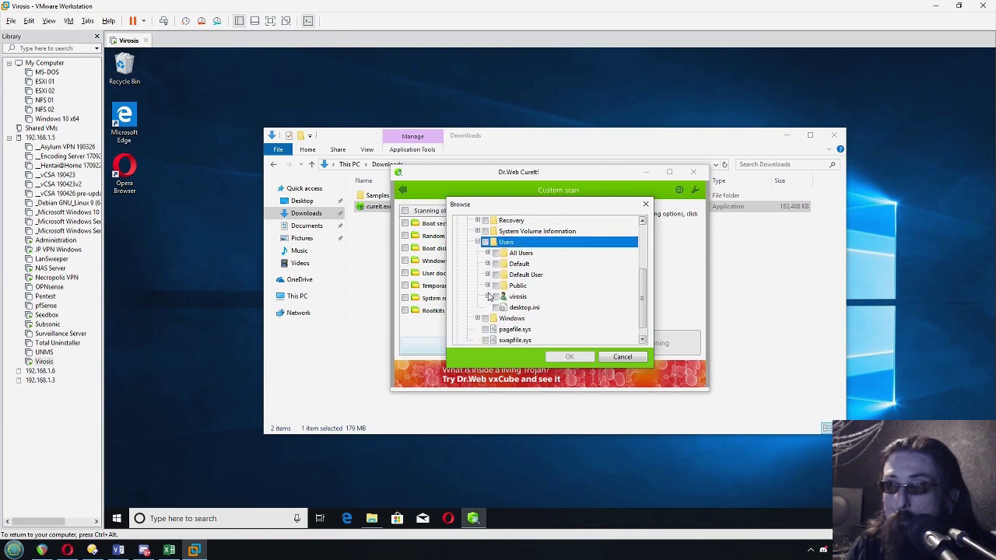
left_click(488, 296)
scroll(527, 334, "down", 2)
scroll(526, 336, "down", 2)
scroll(501, 309, "down", 1)
left_click(499, 290)
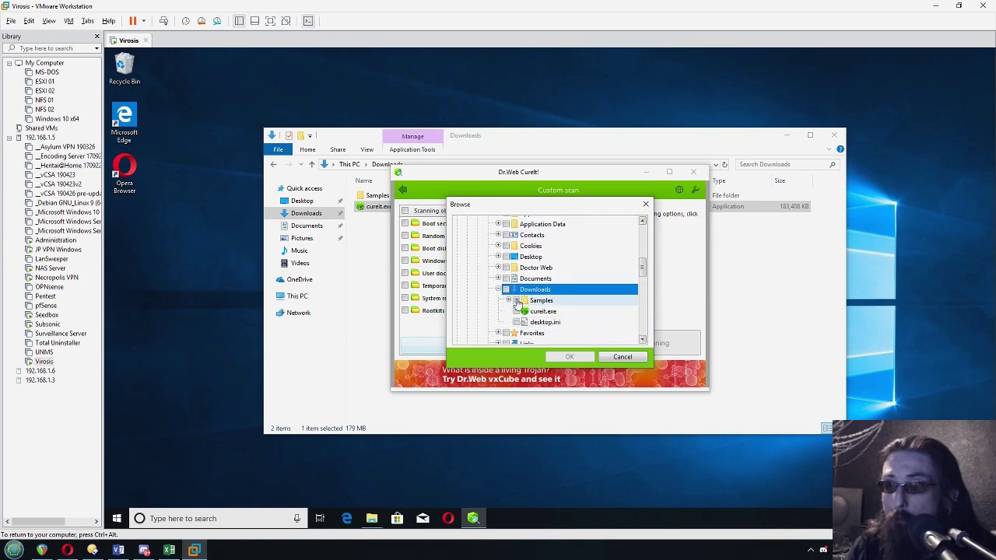
left_click(517, 301)
left_click(570, 357)
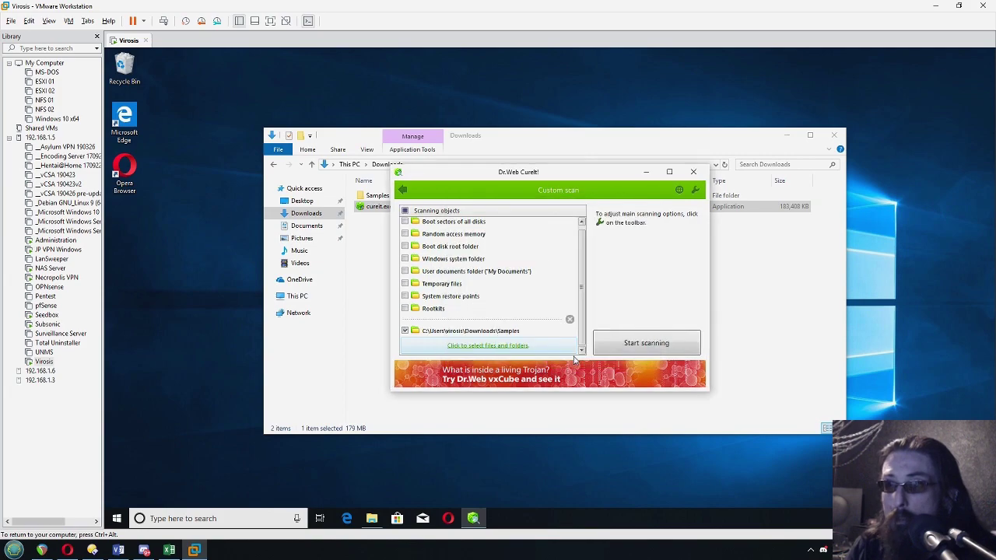
left_click(626, 349)
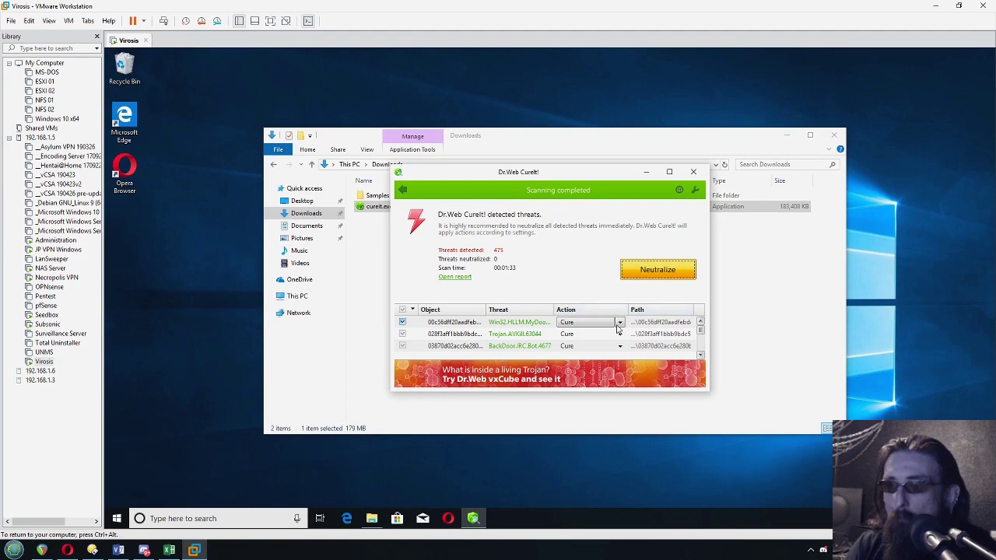
Check the actions offered for the detected threats, keep Cure, and neutralize all of them.
scroll(537, 343, "down", 1)
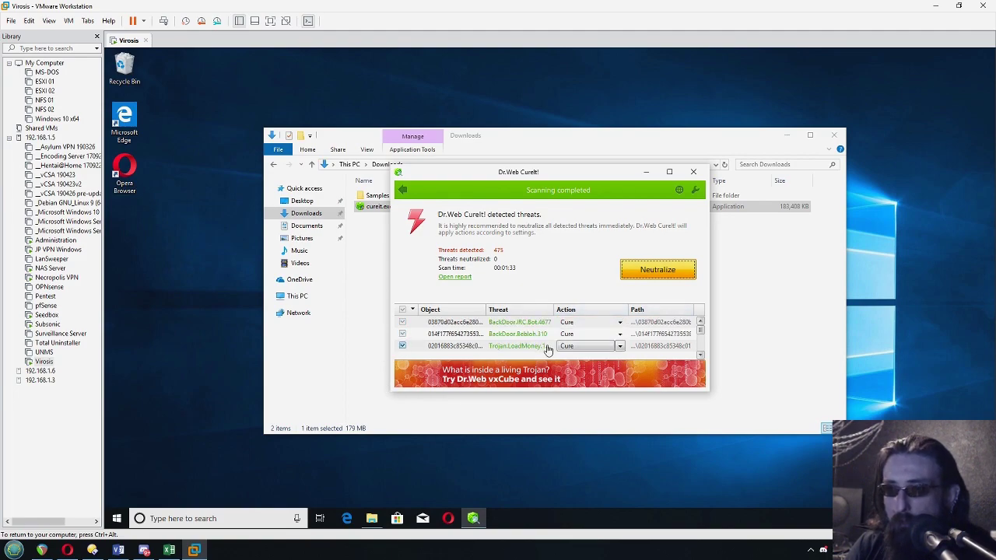
scroll(547, 348, "up", 1)
left_click(620, 322)
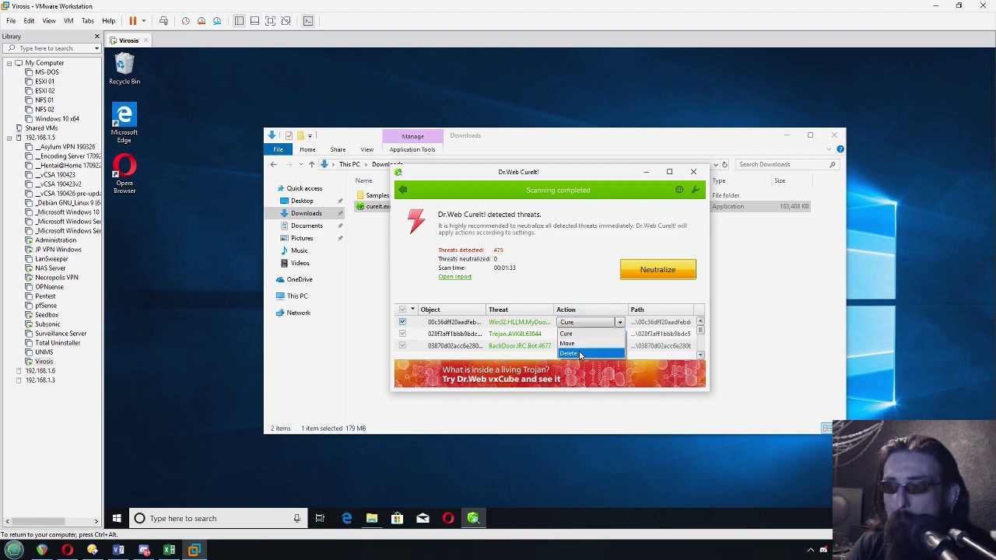
left_click(569, 241)
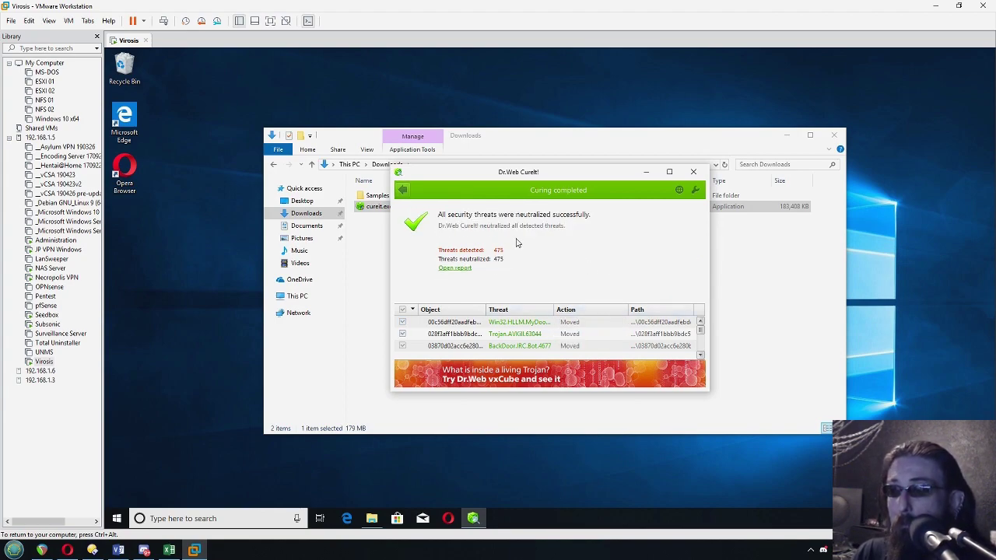
Open the Dr.Web CureIt! report and examine the scan totals at its end.
left_click(467, 269)
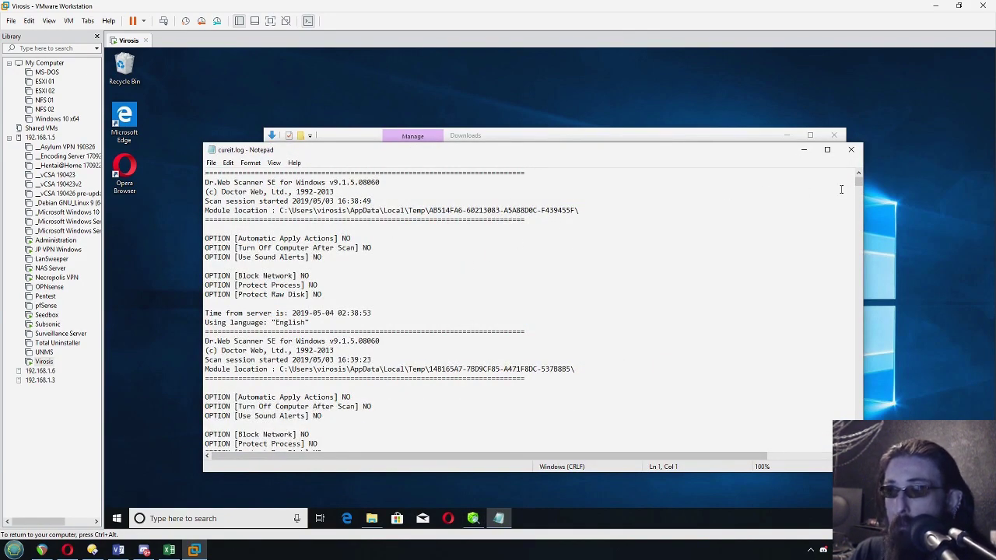
scroll(849, 187, "down", 7)
left_click_drag(859, 183, 860, 447)
left_click(702, 369)
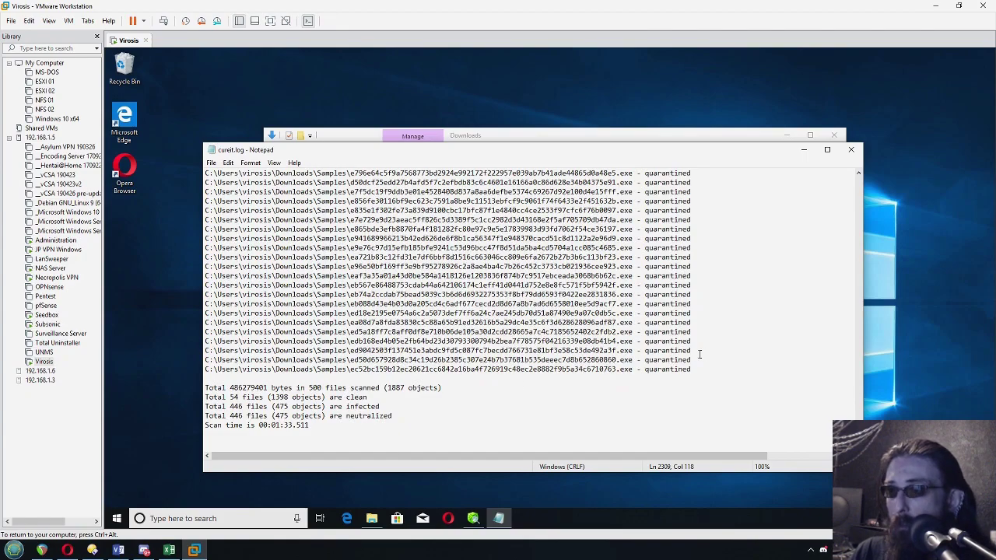
Look through the curing entries in cureit.log and highlight the line marked "cured, reboot required".
scroll(700, 355, "up", 15)
left_click(859, 318)
left_click(860, 315)
left_click(859, 308)
left_click(859, 307)
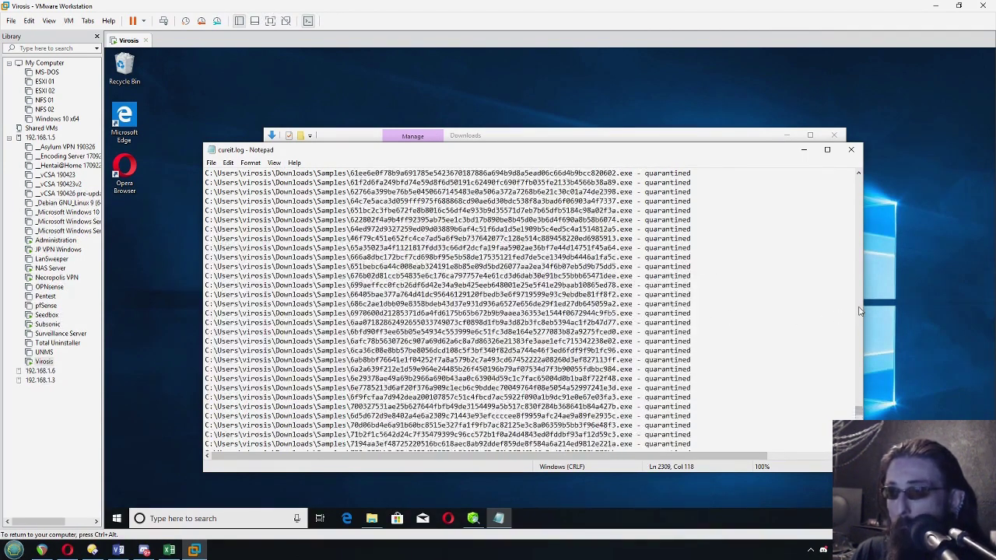
left_click(860, 437)
left_click_drag(645, 267, 747, 266)
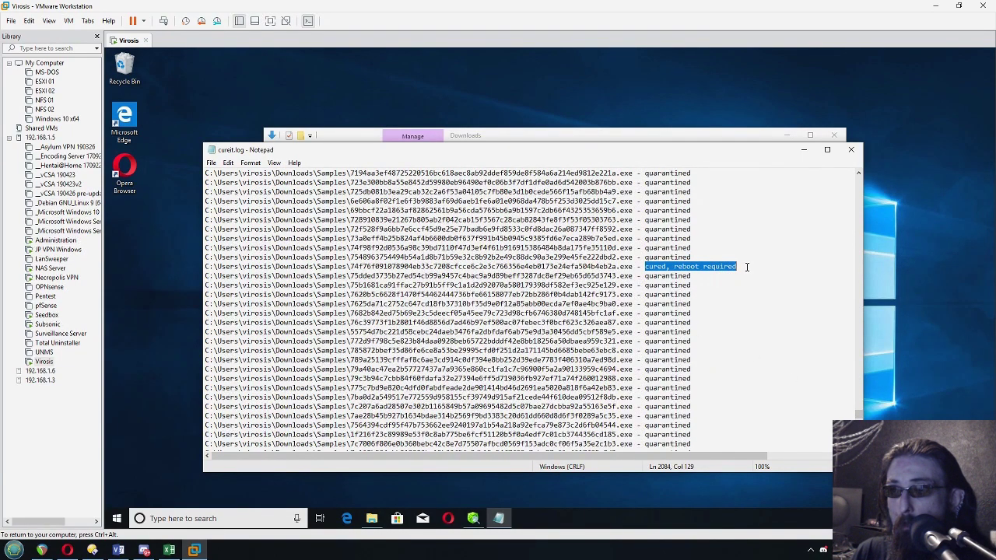
left_click_drag(309, 258, 209, 267)
left_click(739, 267)
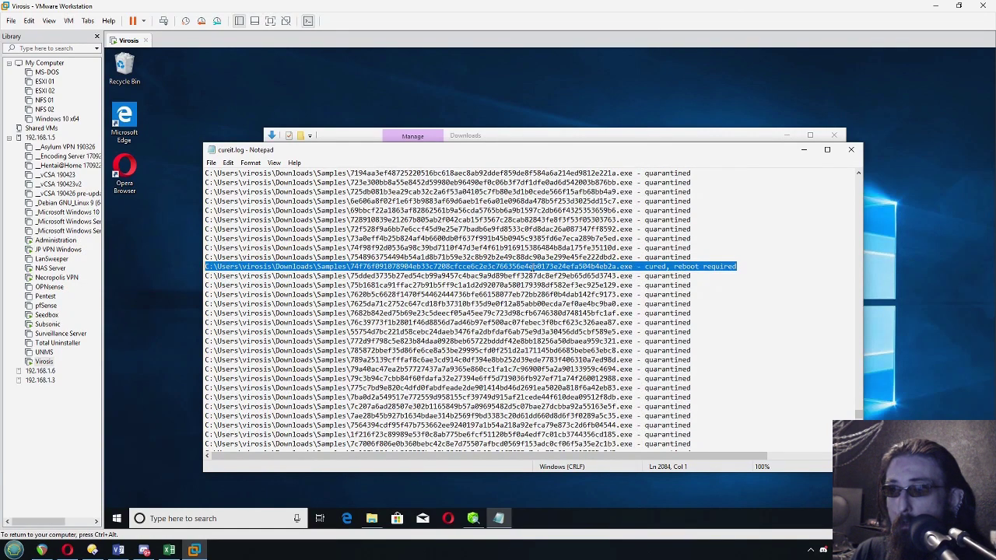
left_click(703, 276)
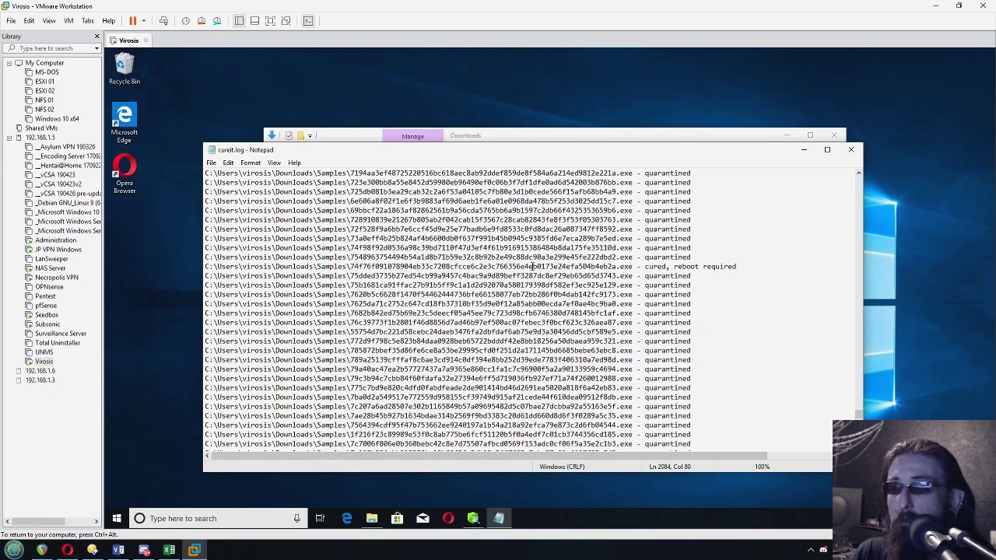
Examine the earlier quarantined entries back to the start of the curing section, and close the log.
scroll(732, 323, "up", 6)
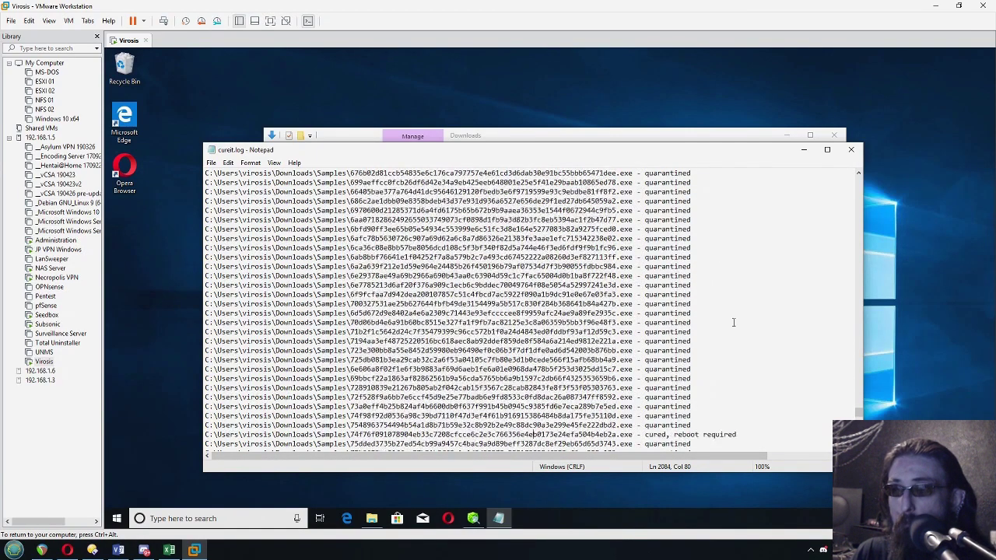
scroll(733, 322, "up", 12)
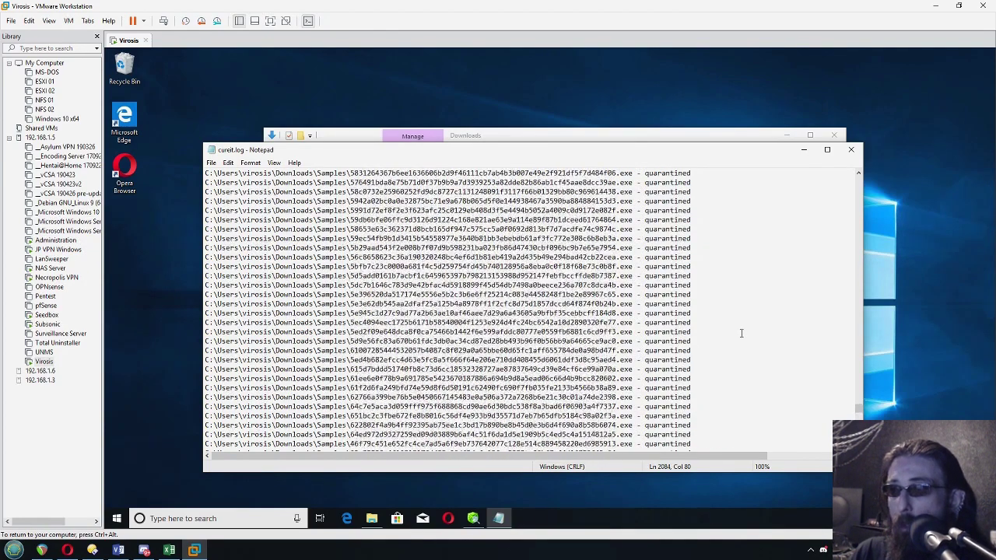
left_click(860, 255)
left_click(860, 255)
left_click(860, 255)
left_click(860, 255)
left_click(860, 255)
left_click(861, 255)
left_click(860, 416)
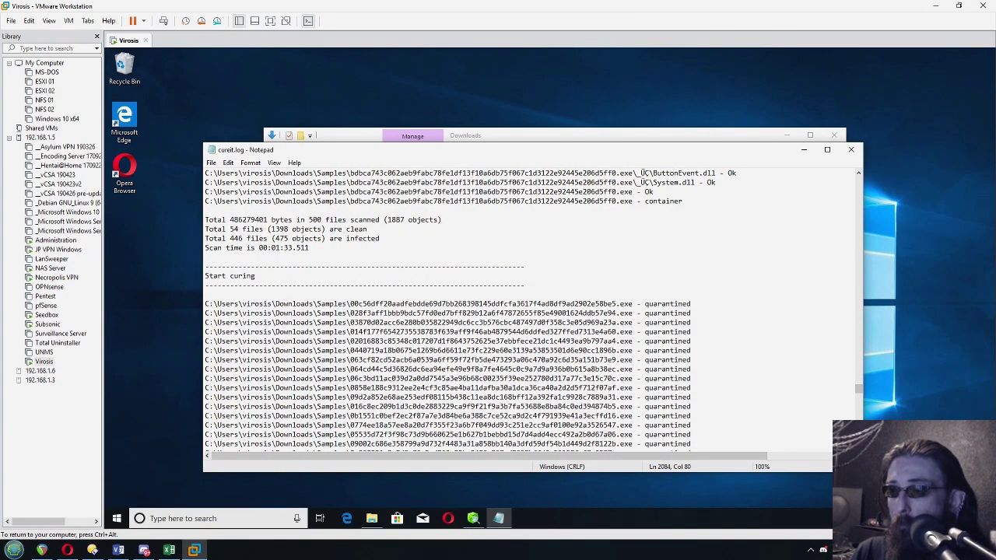
left_click(860, 417)
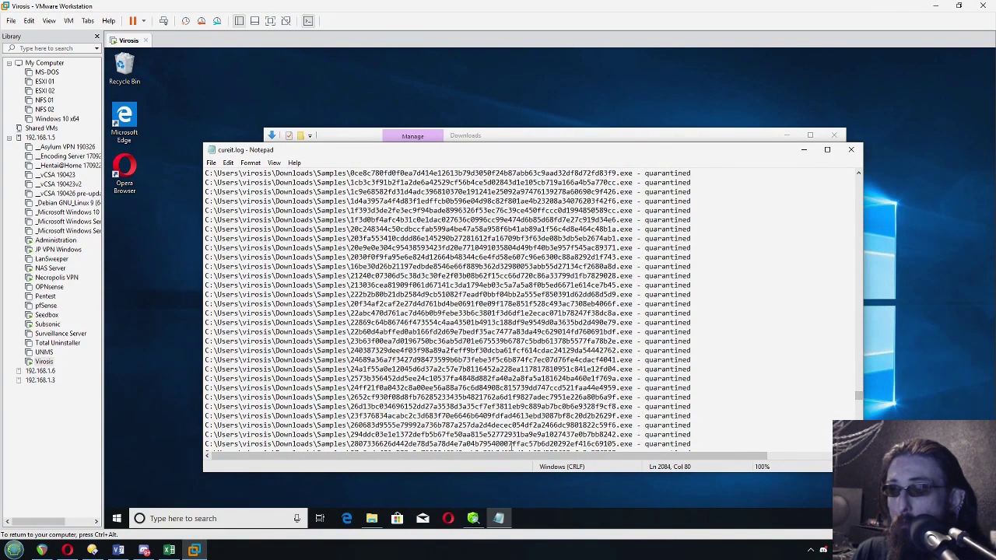
left_click(854, 150)
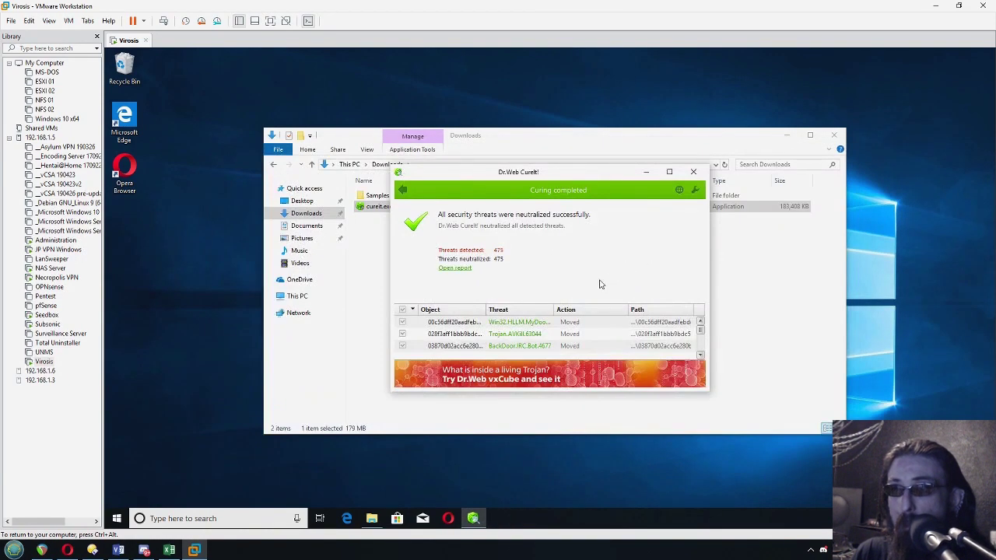
Move the Dr.Web CureIt! window aside and open the Samples folder in Downloads to check how many files remain.
left_click_drag(514, 173, 270, 85)
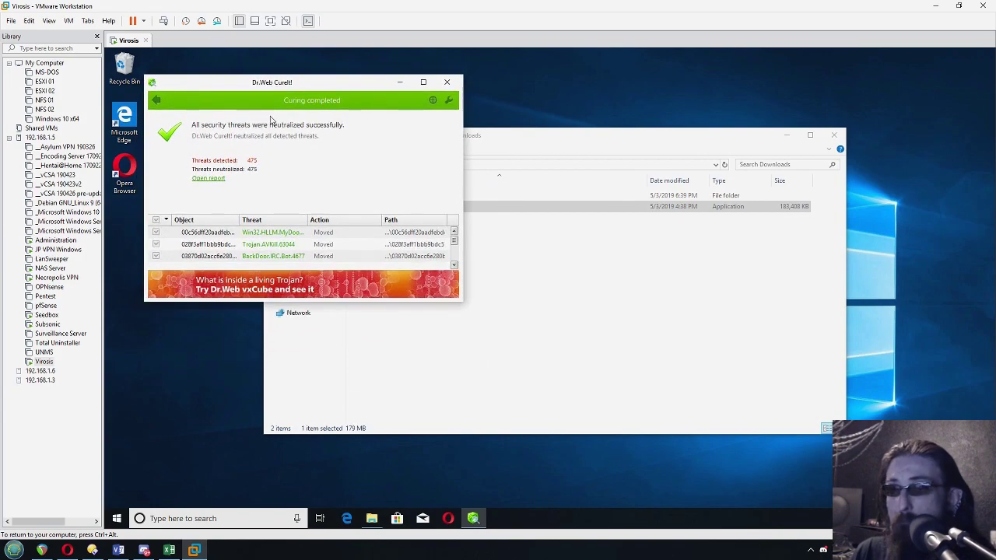
left_click(532, 316)
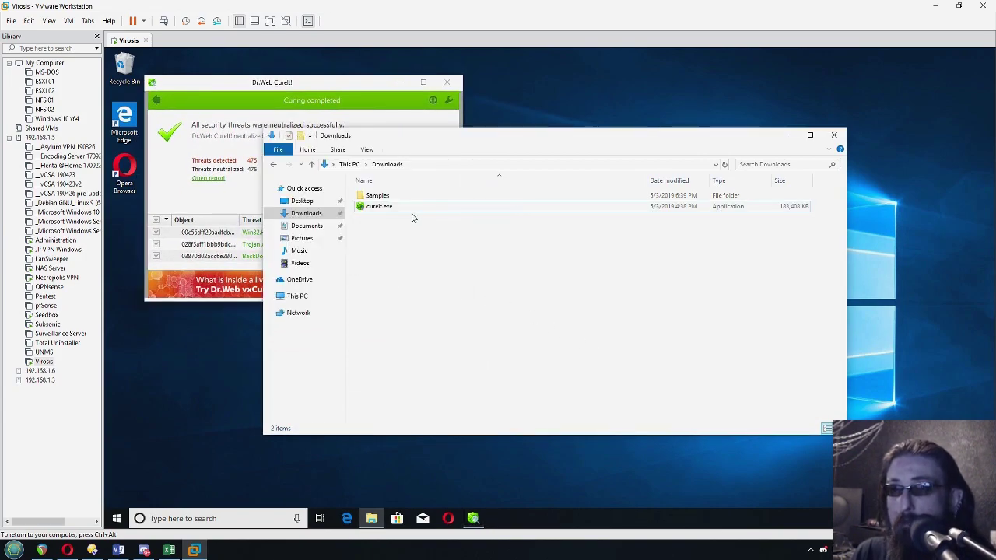
double_click(378, 196)
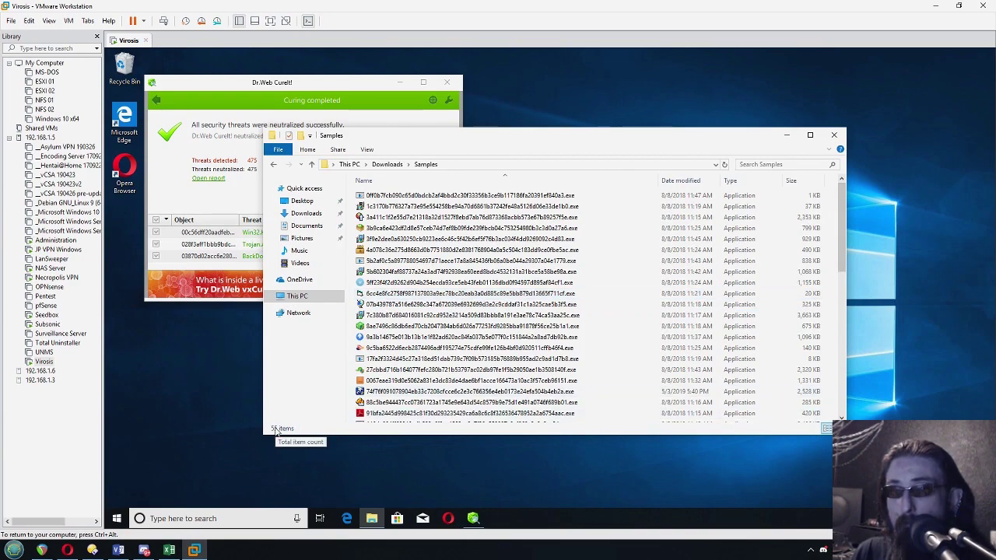
Switch to AV test.xlsx in Excel, enter 55 as Dr.Web CureIt!'s remaining count in cell B7, and select the Emsisoft Emergency Kit entry.
left_click(168, 551)
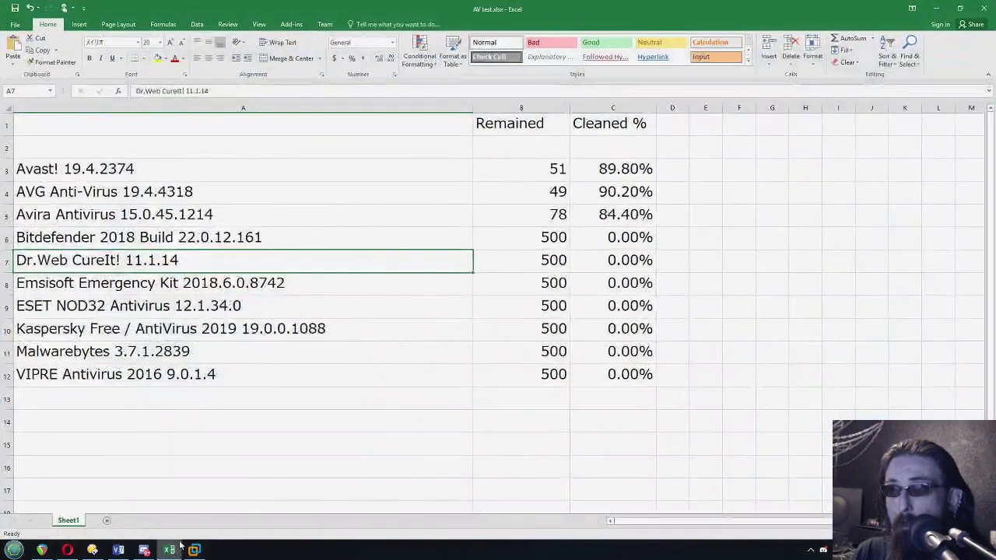
left_click(522, 255)
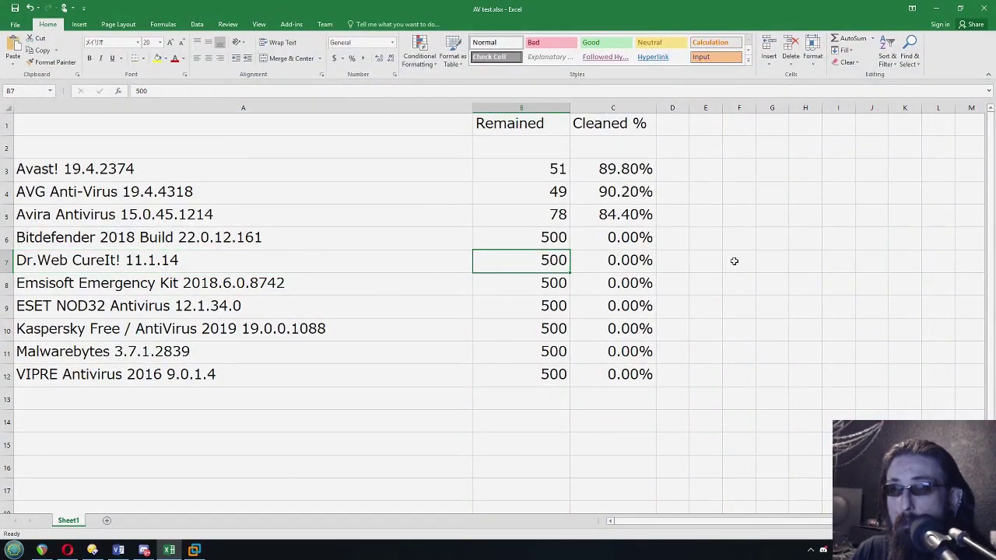
type("55")
key("Return")
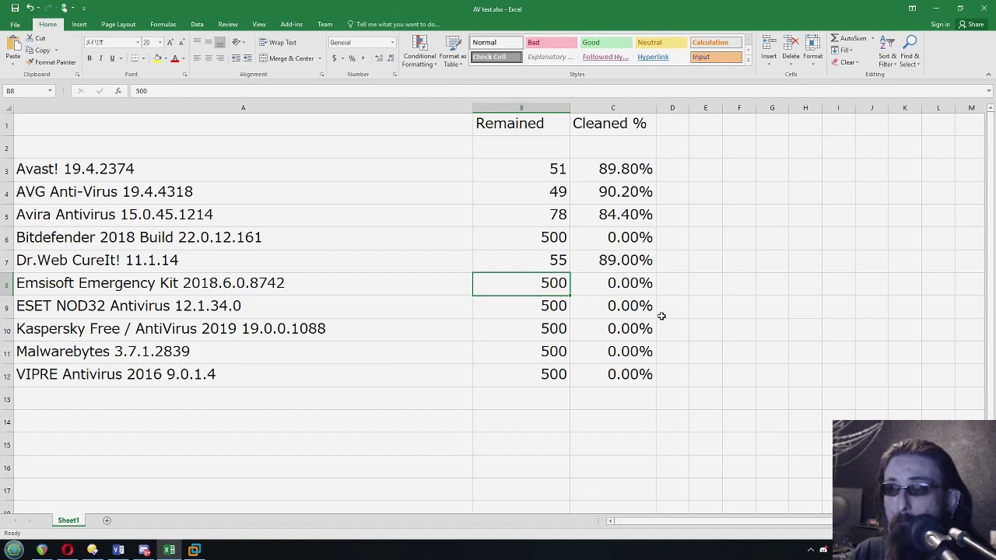
left_click(50, 285)
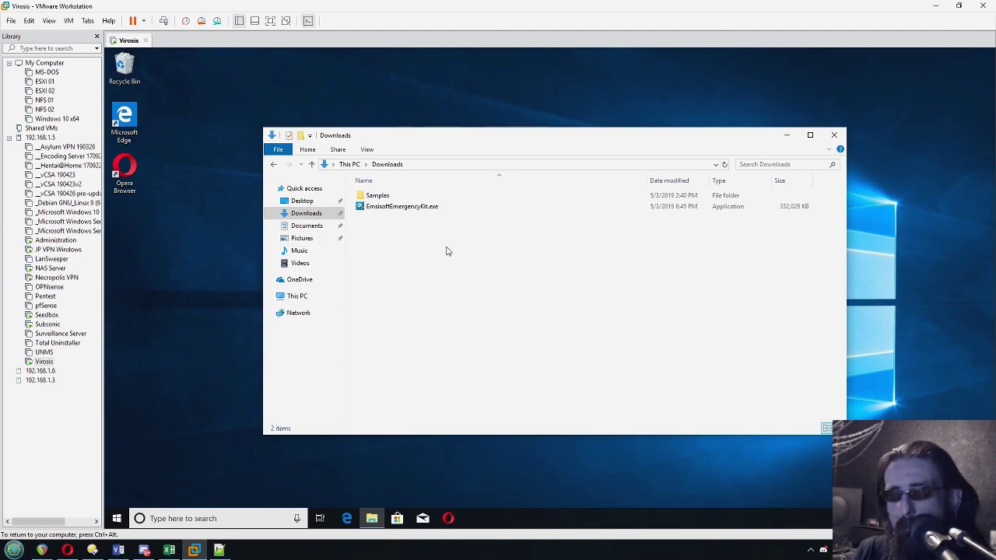
In VMware Workstation, run EmsisoftEmergencyKit.exe from Downloads and install it to the C:\EEK folder.
left_click(399, 208)
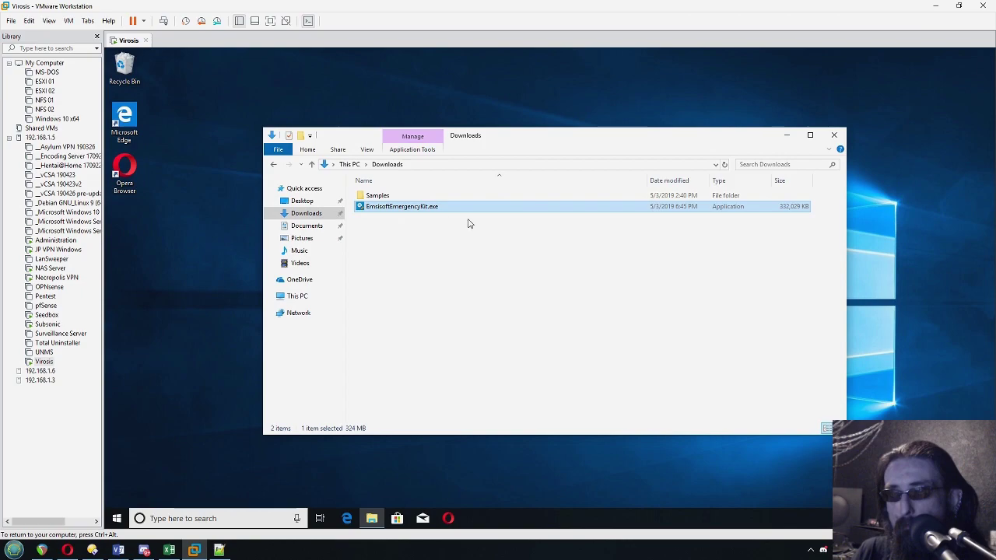
left_click(449, 258)
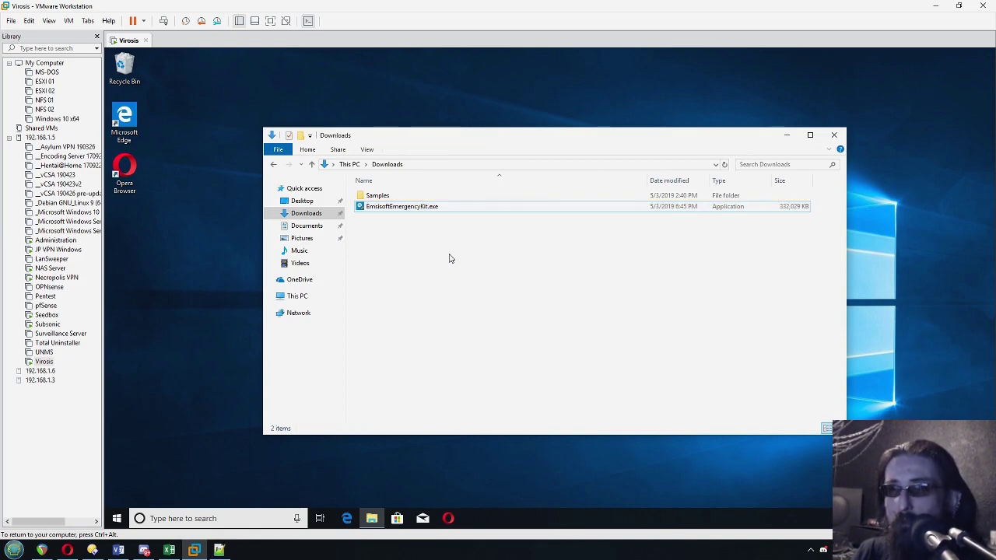
double_click(389, 209)
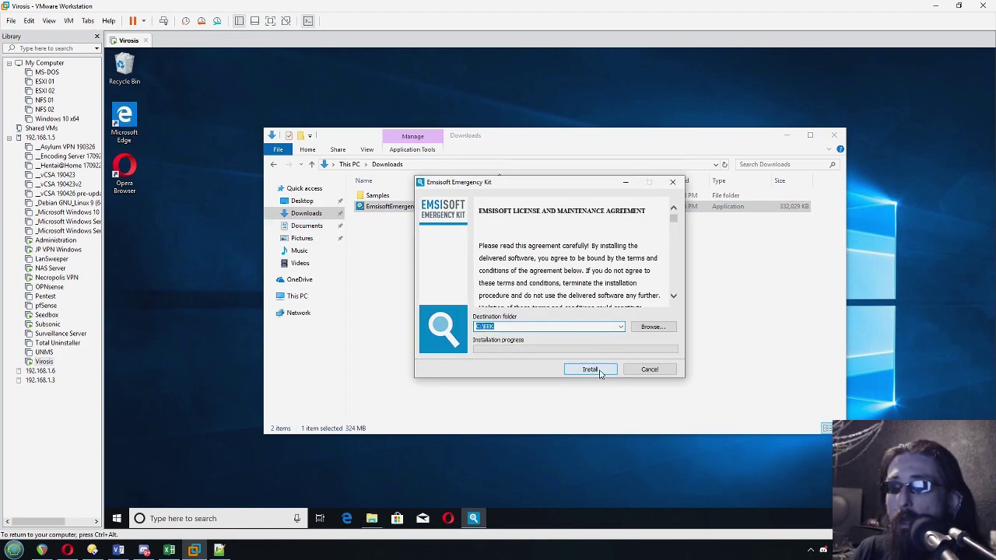
left_click(597, 370)
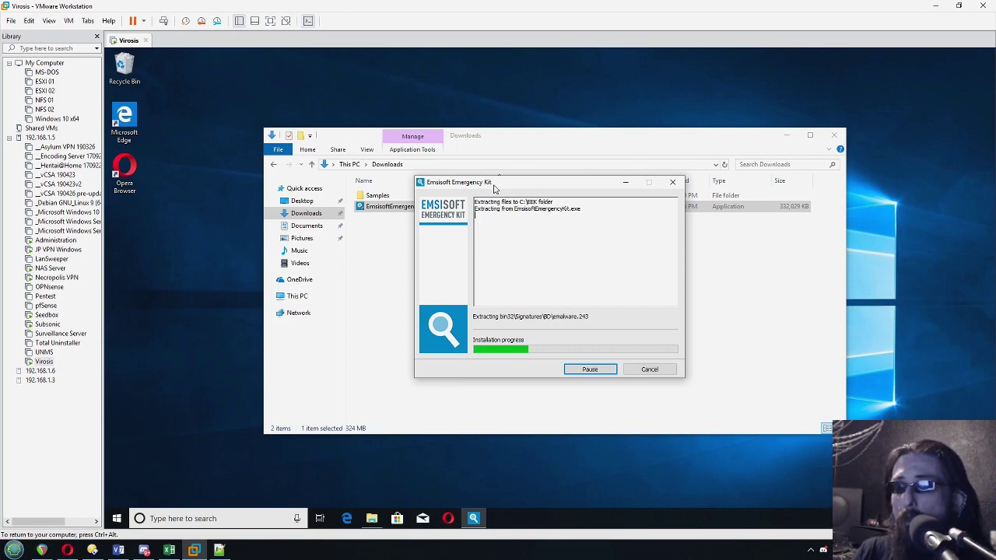
left_click_drag(509, 188, 489, 236)
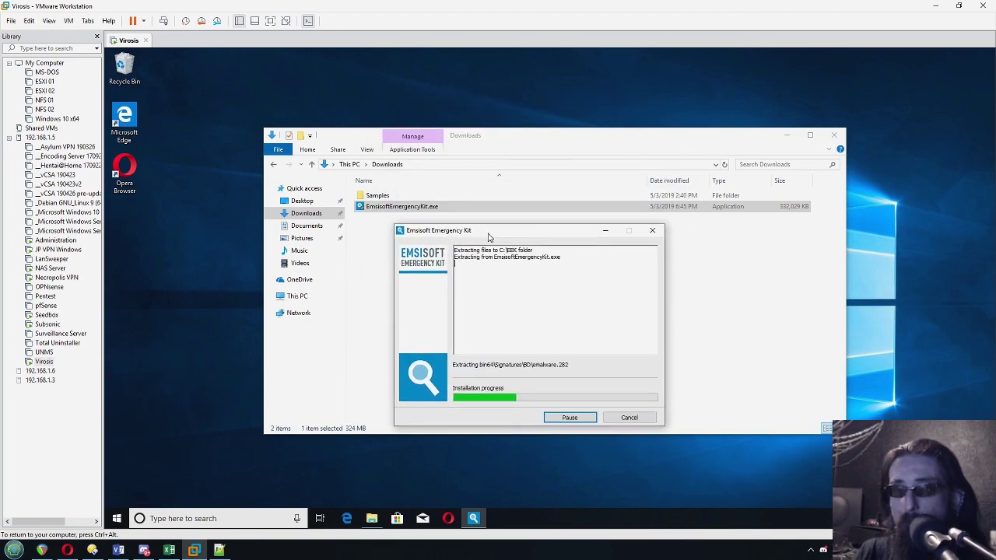
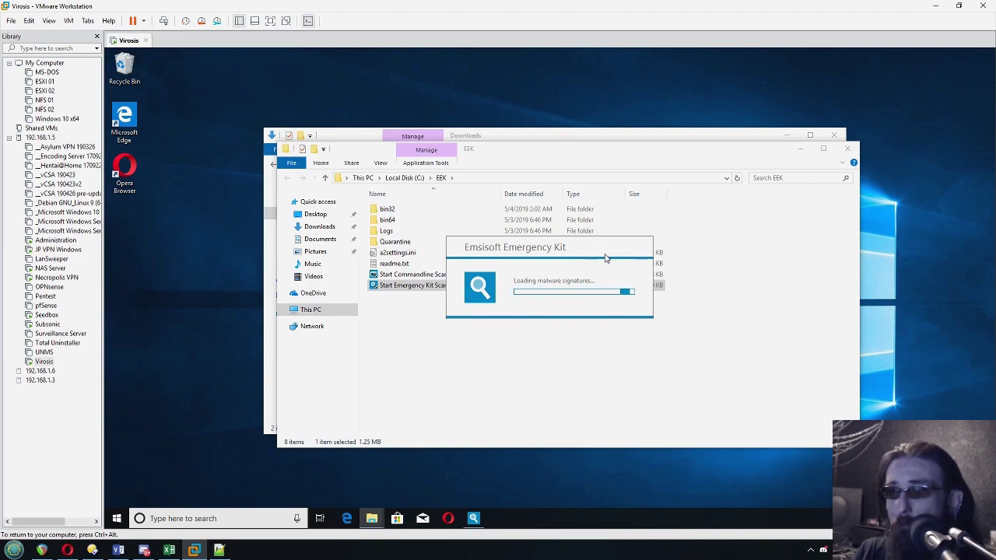
Run the online update of Emsisoft Emergency Kit and set up a custom scan with detection of Potentially Unwanted Programs enabled.
left_click(633, 371)
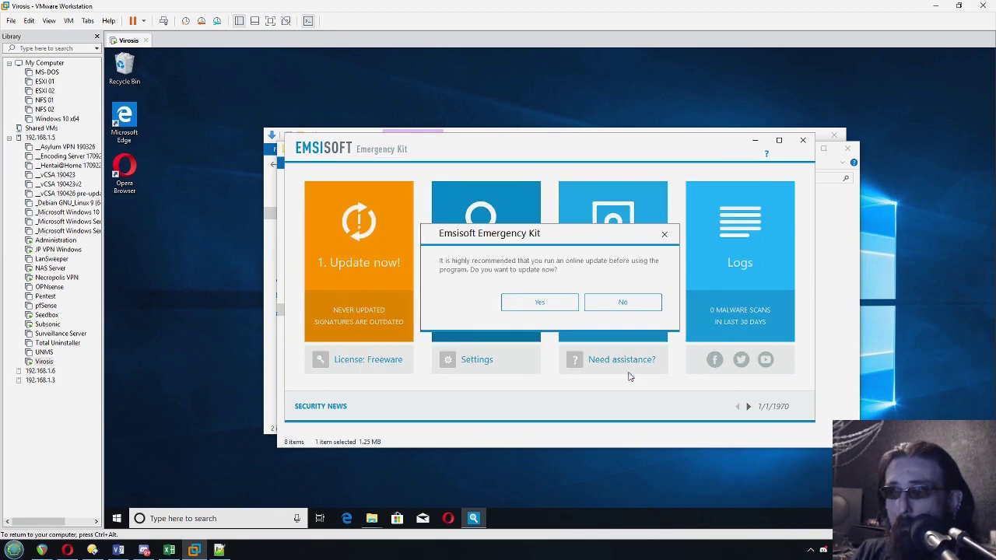
left_click(541, 302)
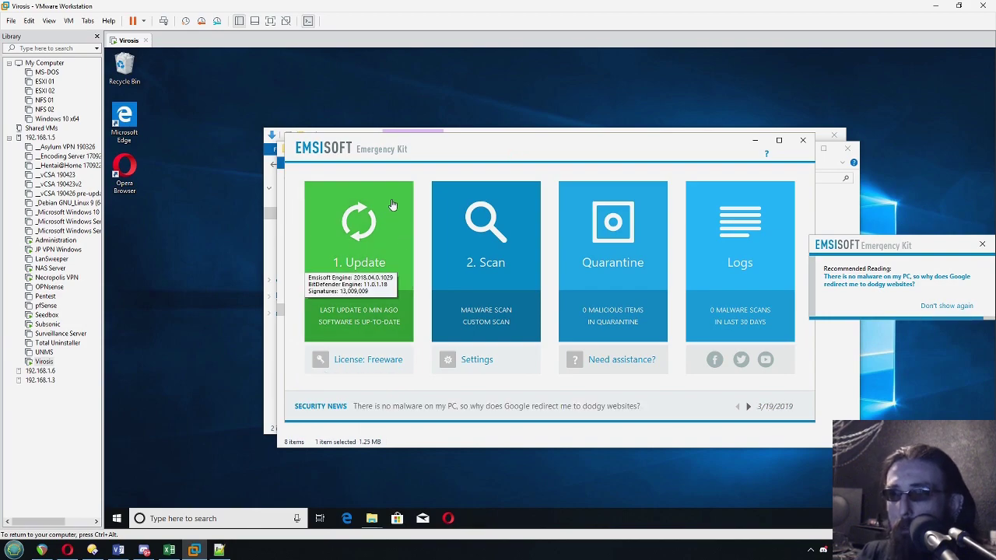
left_click(480, 328)
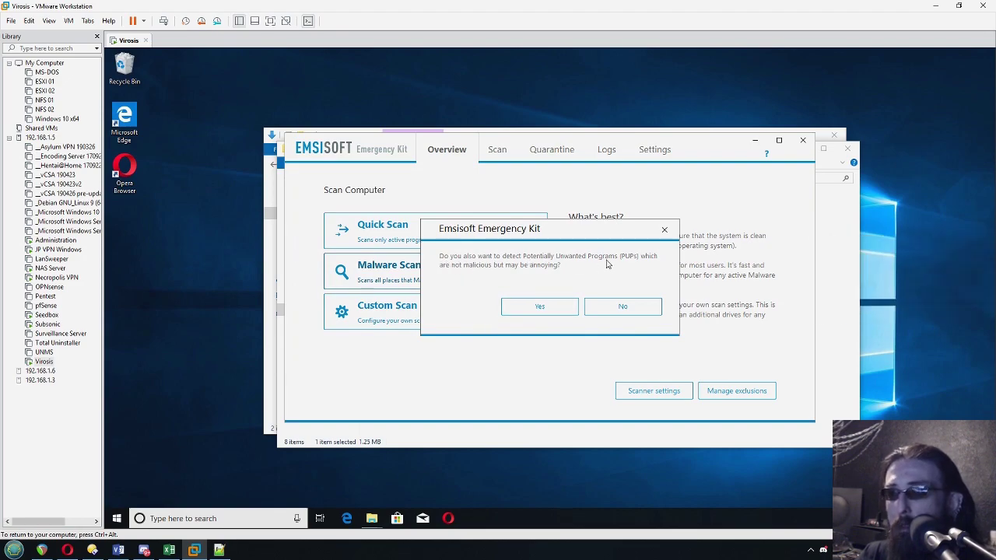
left_click(541, 308)
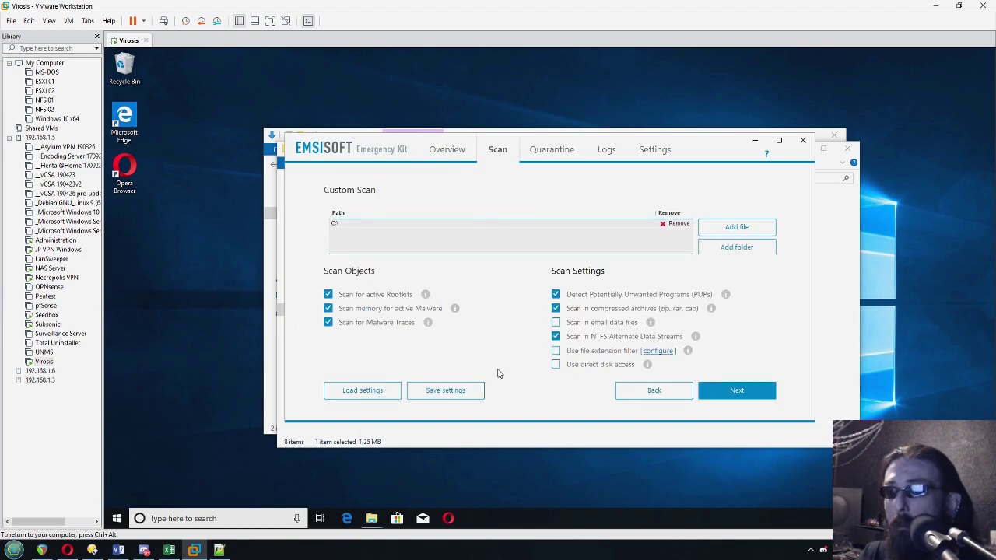
Replace the C:\ scan path with the Samples folder in Downloads and run the custom scan.
left_click(673, 225)
left_click(735, 229)
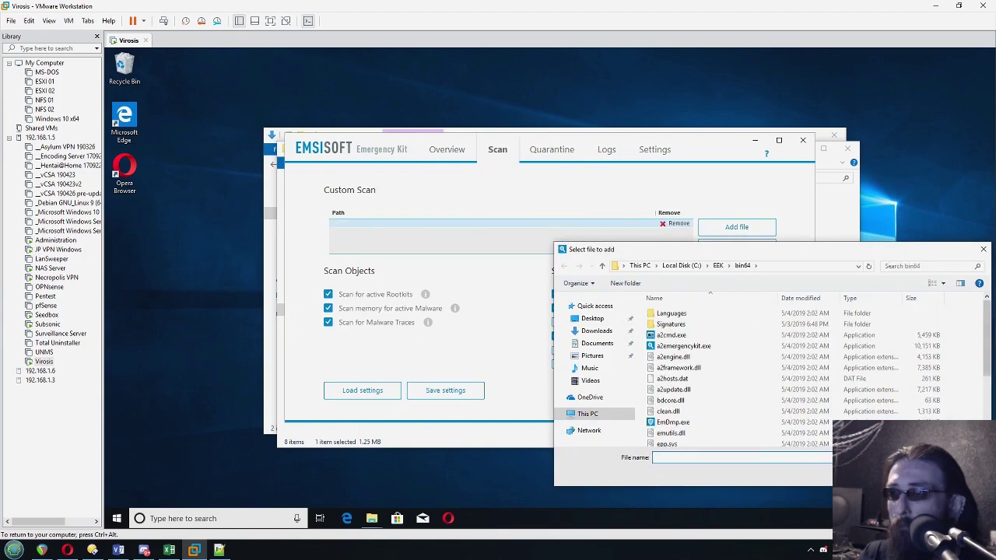
key("Escape")
left_click(736, 247)
left_click(480, 275)
left_click(491, 307)
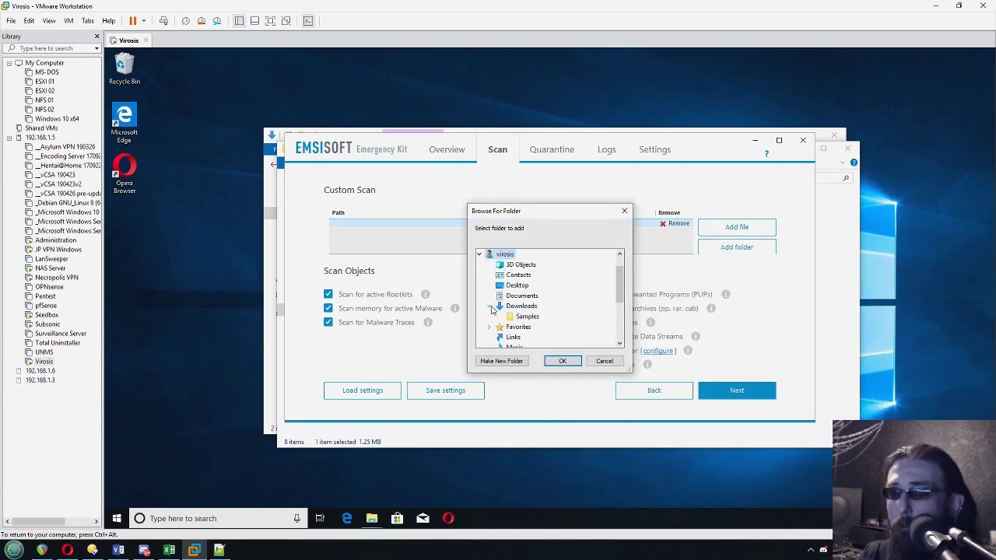
left_click(527, 316)
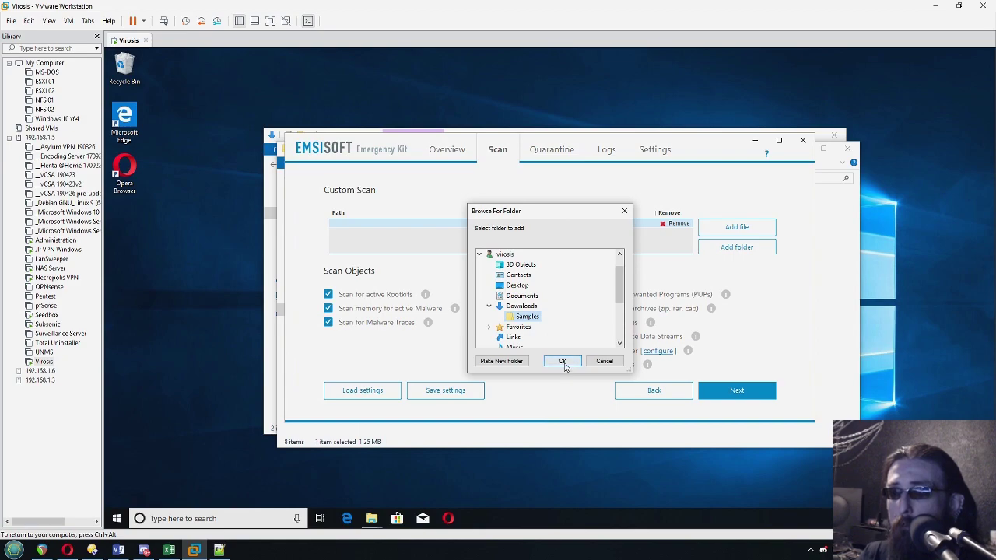
left_click(563, 362)
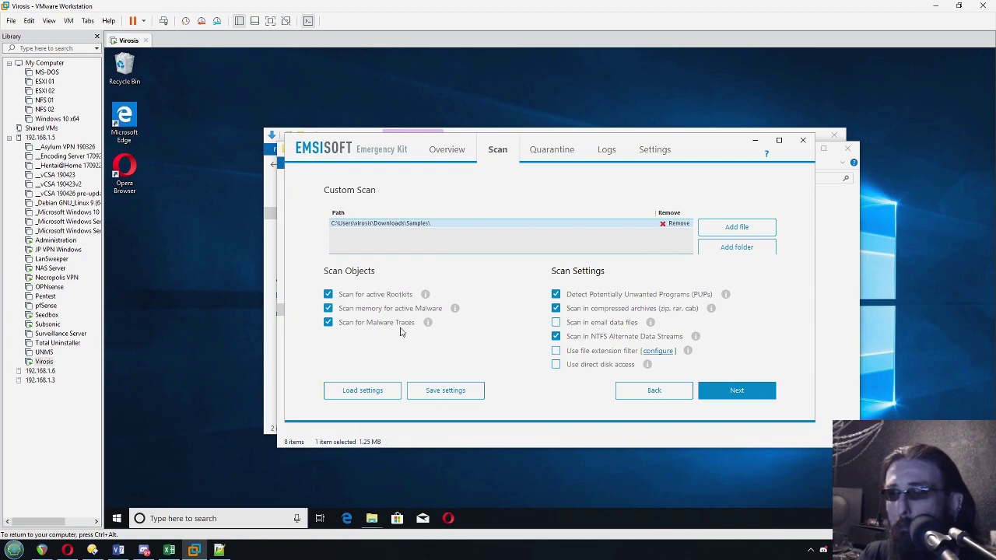
left_click(738, 388)
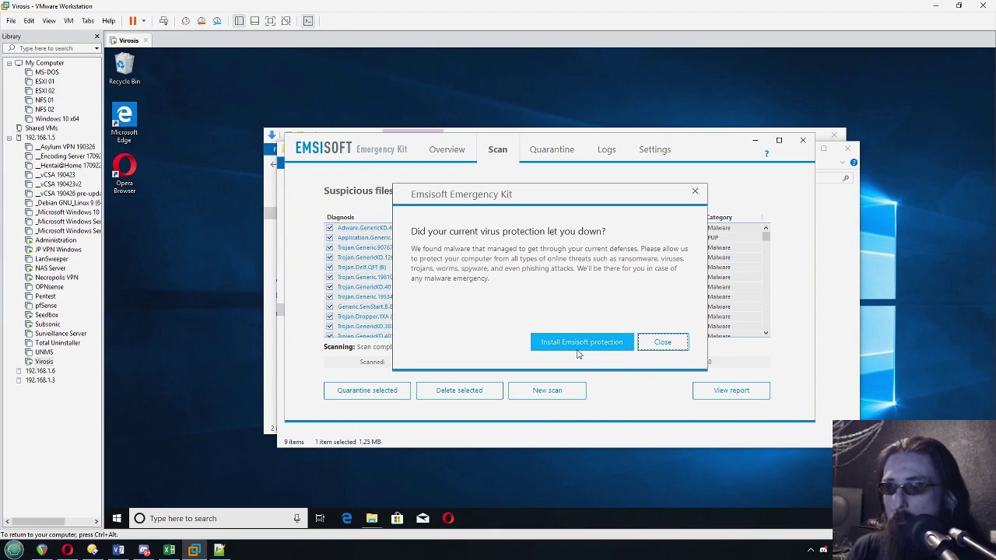
Dismiss the Emsisoft protection offer and delete all selected detections, including the archives that contain them.
left_click(674, 343)
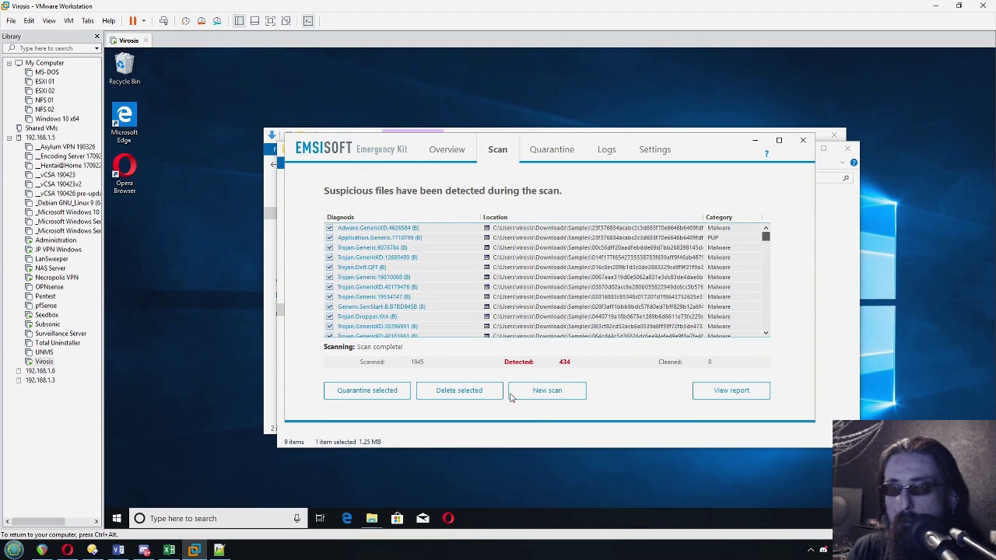
left_click(456, 393)
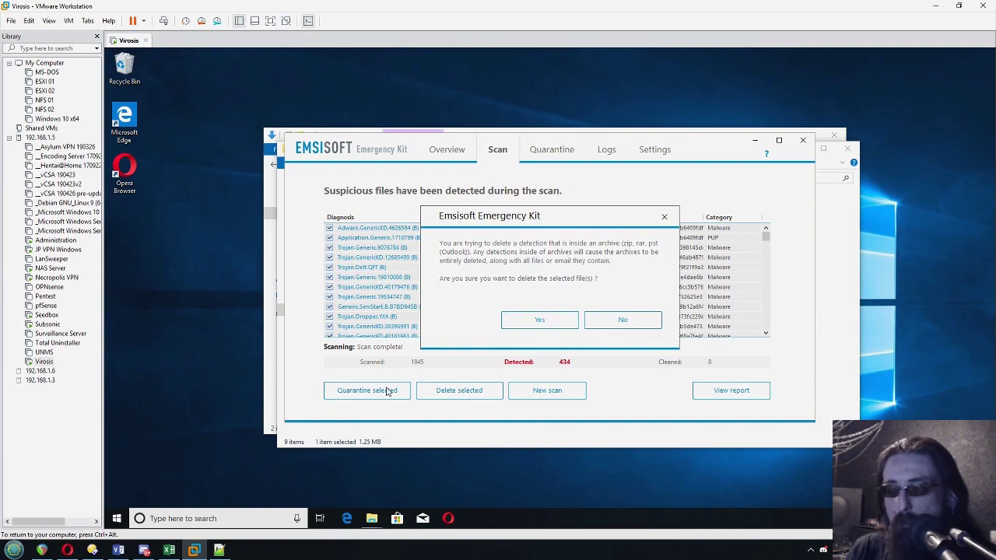
left_click(540, 320)
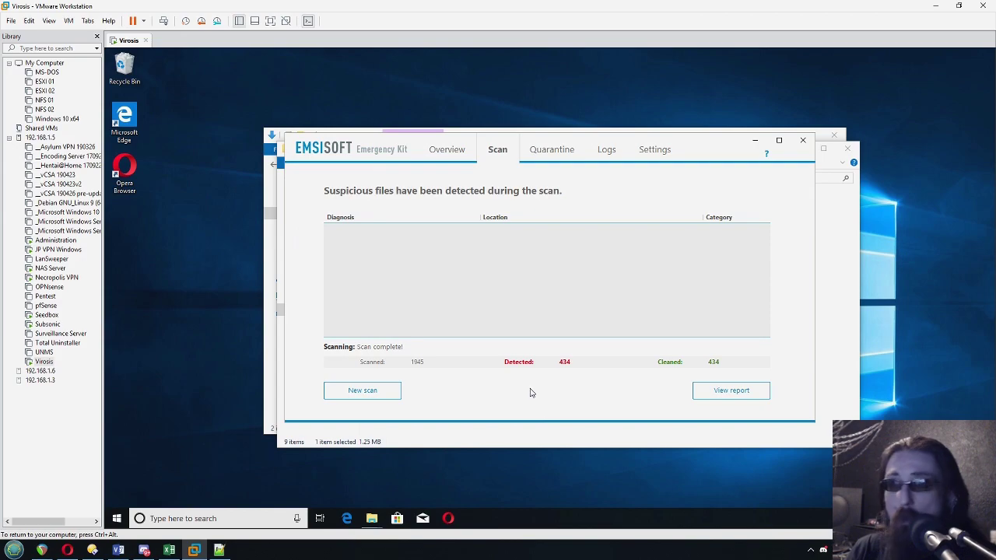
Close Emsisoft Emergency Kit and its EEK folder, and open the Samples folder in Downloads to check how many files remain.
left_click(805, 141)
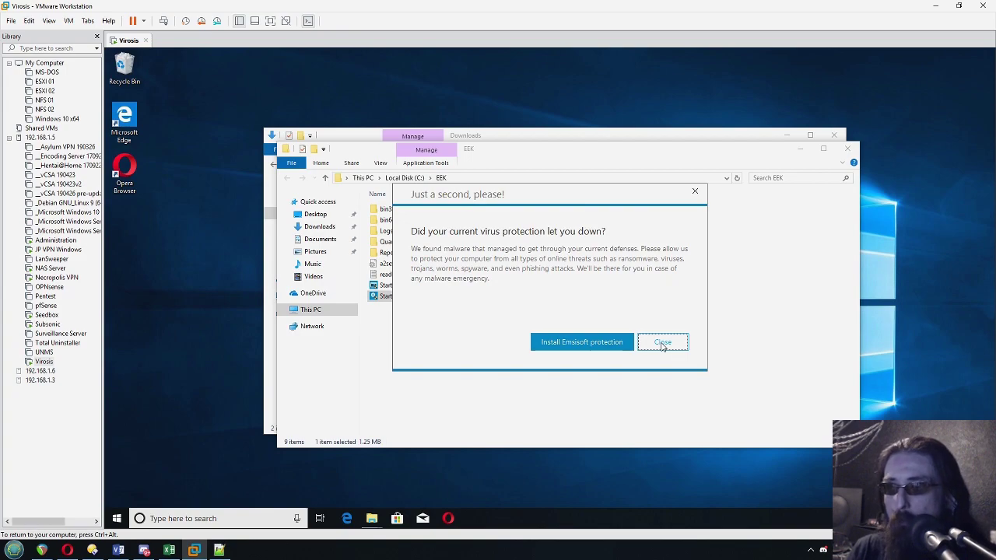
left_click(662, 345)
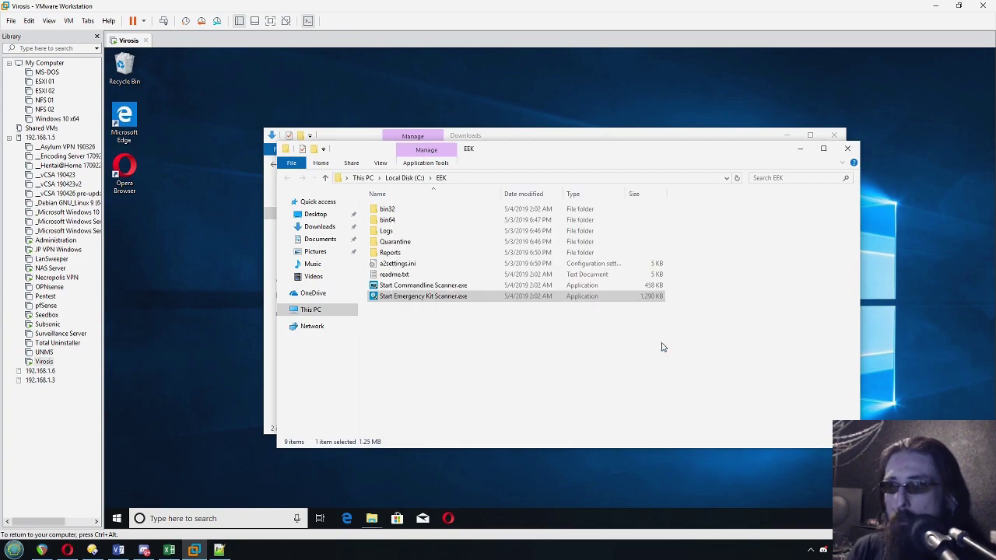
left_click(848, 150)
left_click(371, 198)
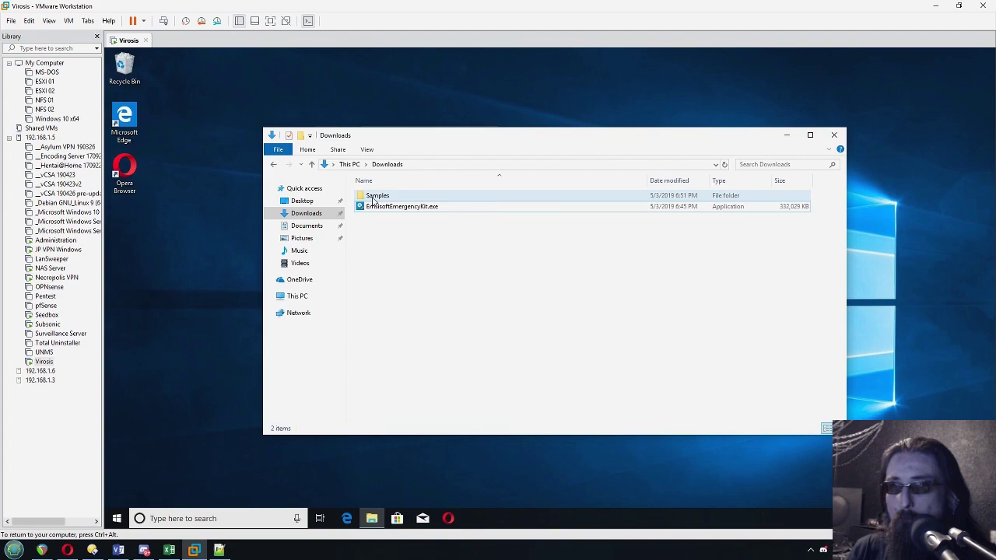
double_click(374, 200)
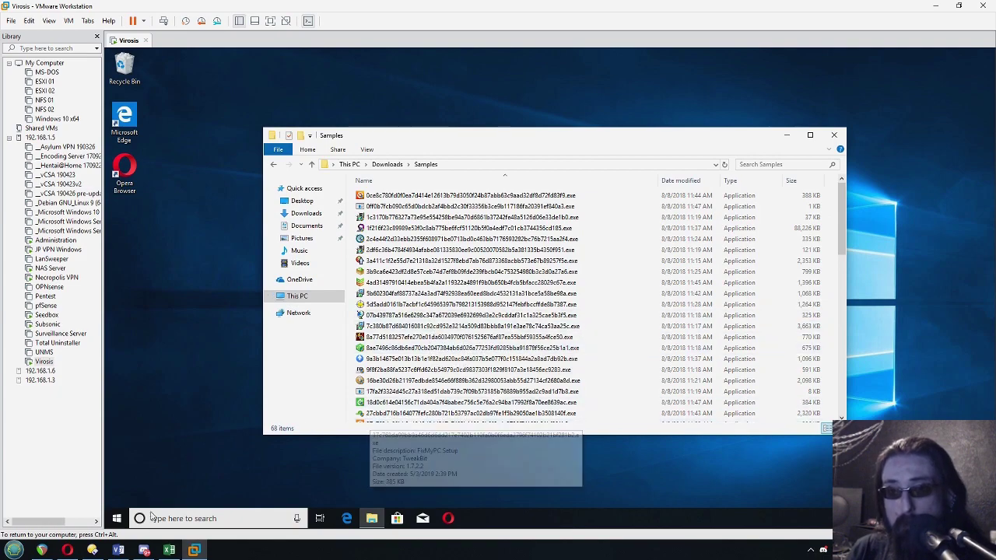
Switch to AV test.xlsx in Excel, enter 68 as Emsisoft Emergency Kit's remaining count in cell B8, and select the ESET NOD32 Antivirus entry.
left_click(168, 551)
left_click(536, 281)
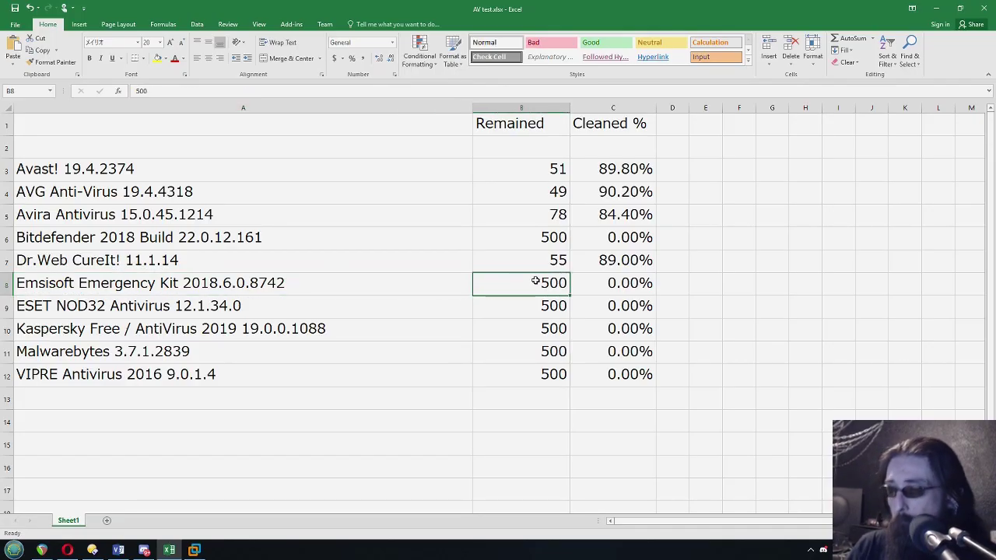
type("68")
key("Return")
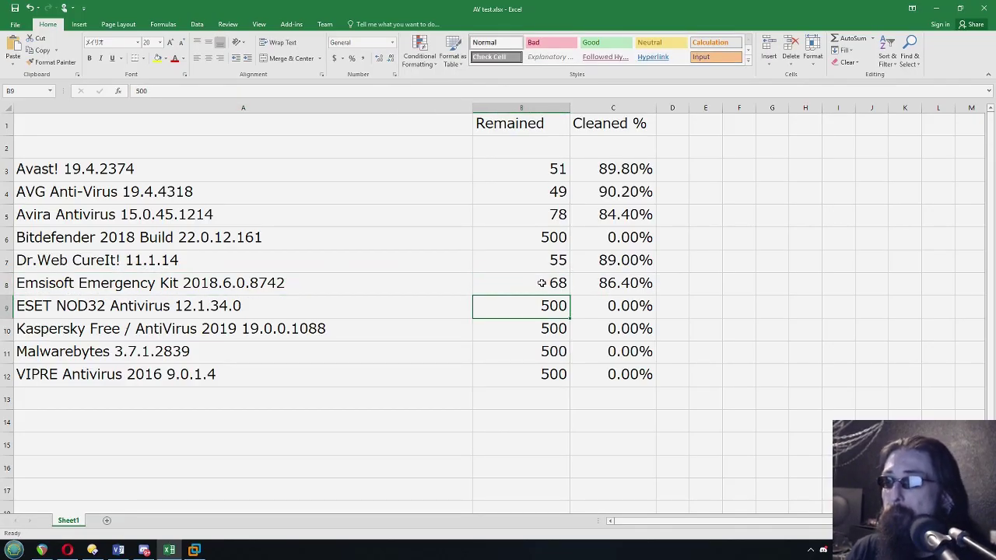
left_click(56, 307)
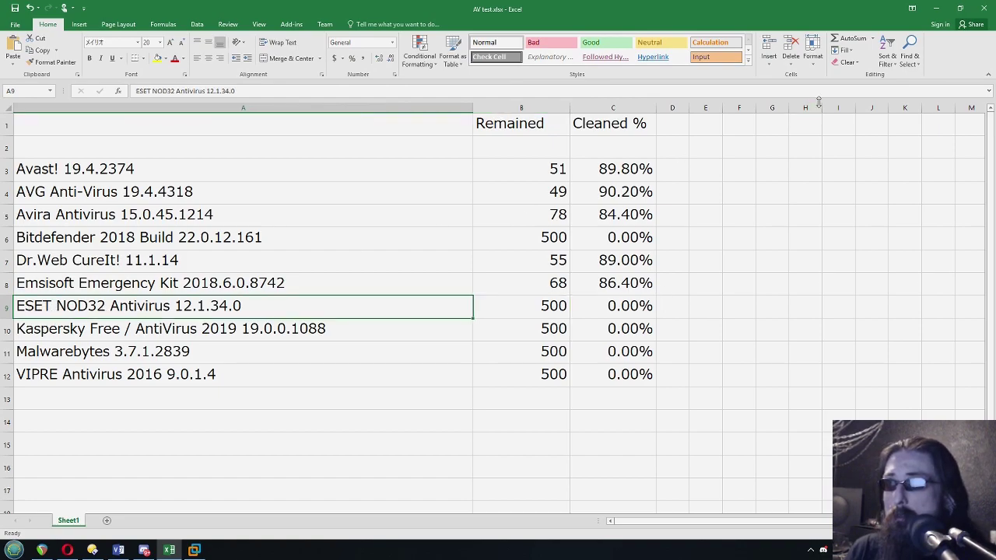
Return to VMware Workstation, run the ESET NOD32 Antivirus installer from Downloads in English, and accept the end-user license agreement.
left_click(936, 8)
double_click(410, 207)
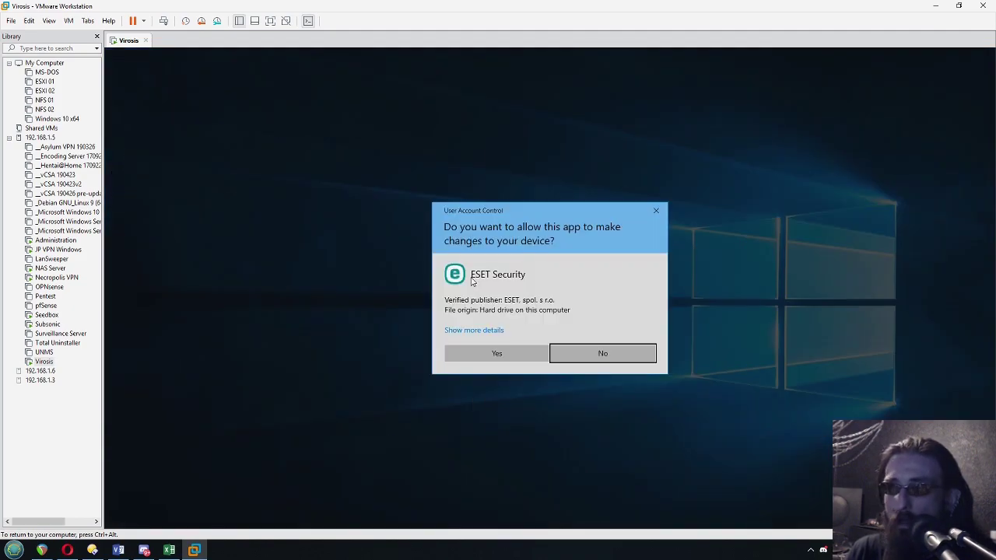
left_click(512, 352)
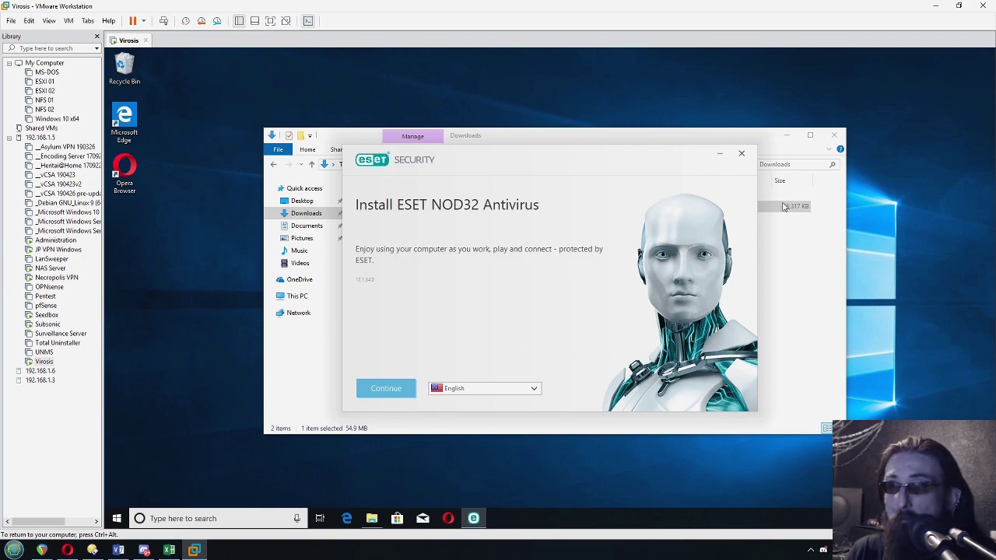
left_click(383, 389)
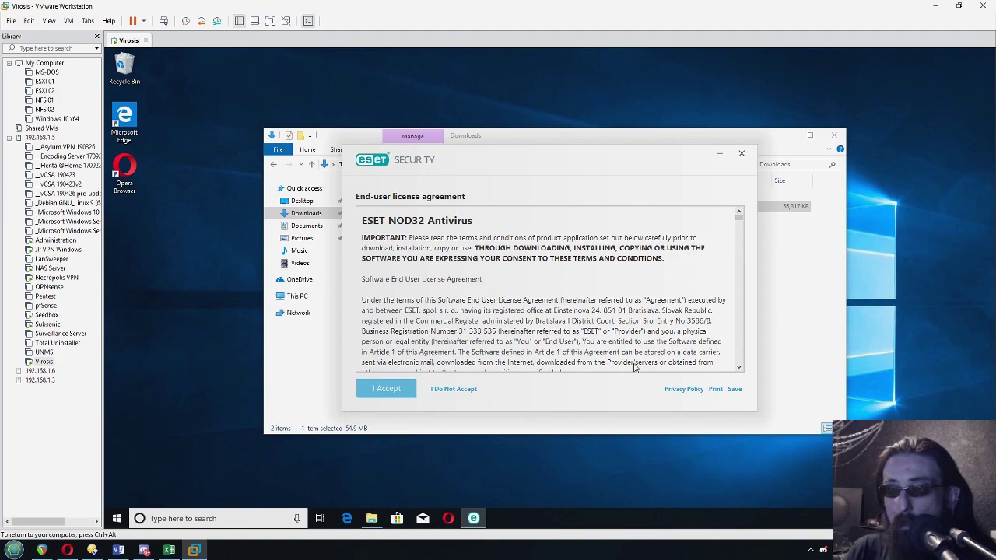
left_click(391, 391)
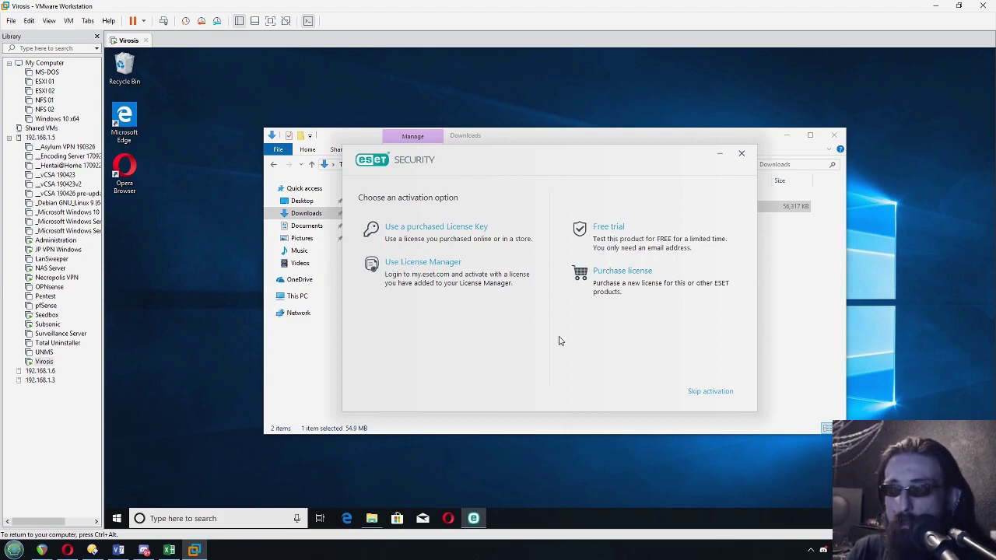
Activate ESET NOD32 Antivirus as a free trial registered with an e-mail address, and continue to the LiveGrid and unwanted-application options.
left_click(609, 227)
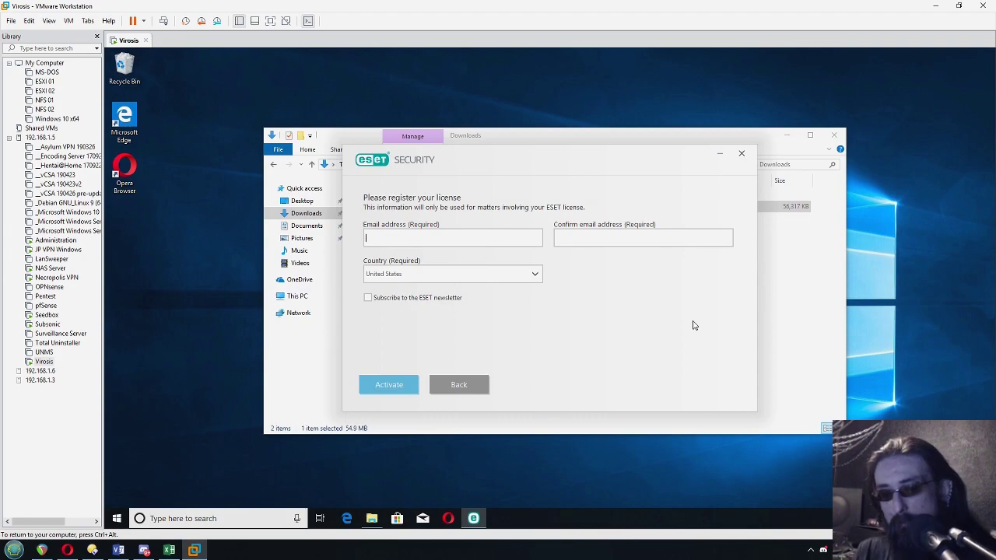
left_click(397, 387)
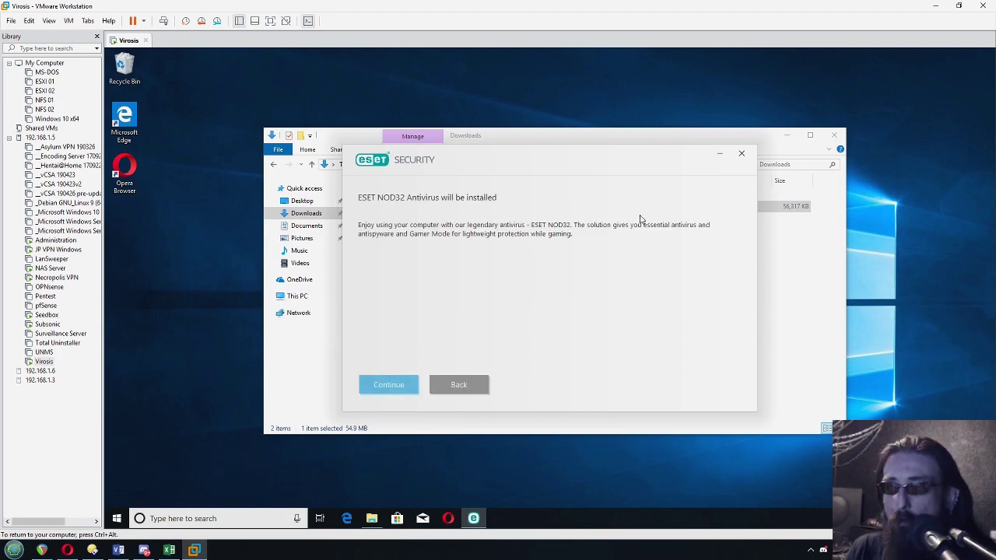
left_click(389, 385)
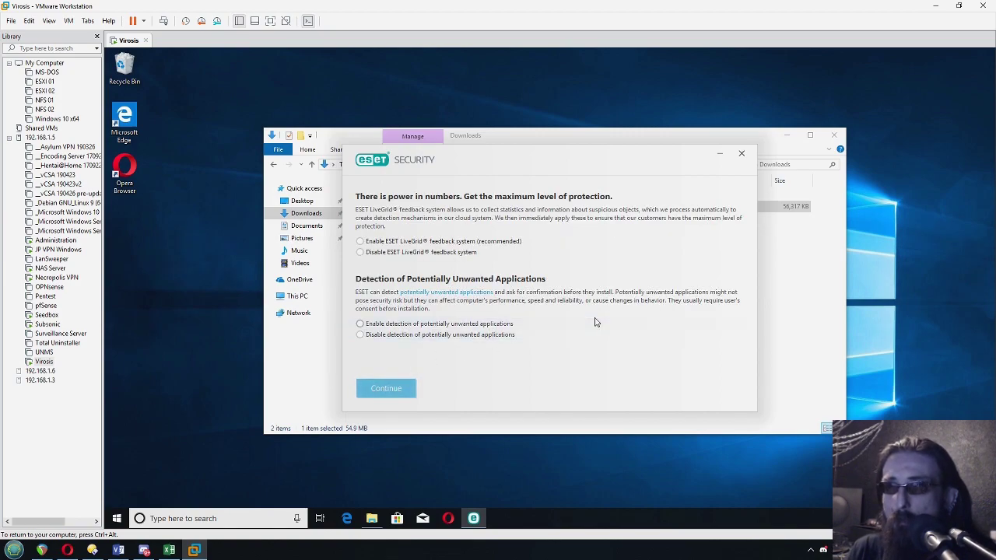
Install ESET NOD32 Antivirus with the LiveGrid feedback system and detection of potentially unwanted applications enabled.
left_click(359, 242)
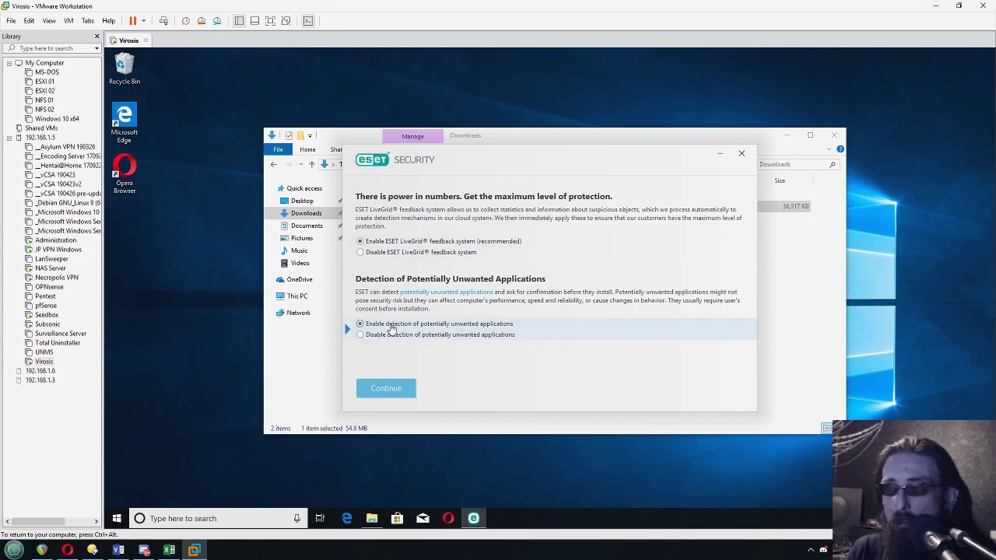
left_click(400, 391)
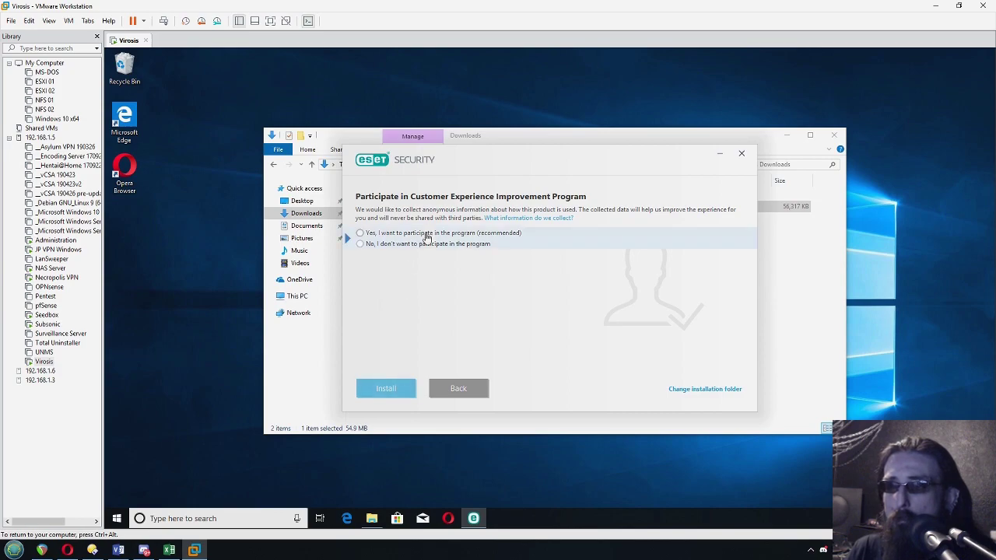
left_click(387, 389)
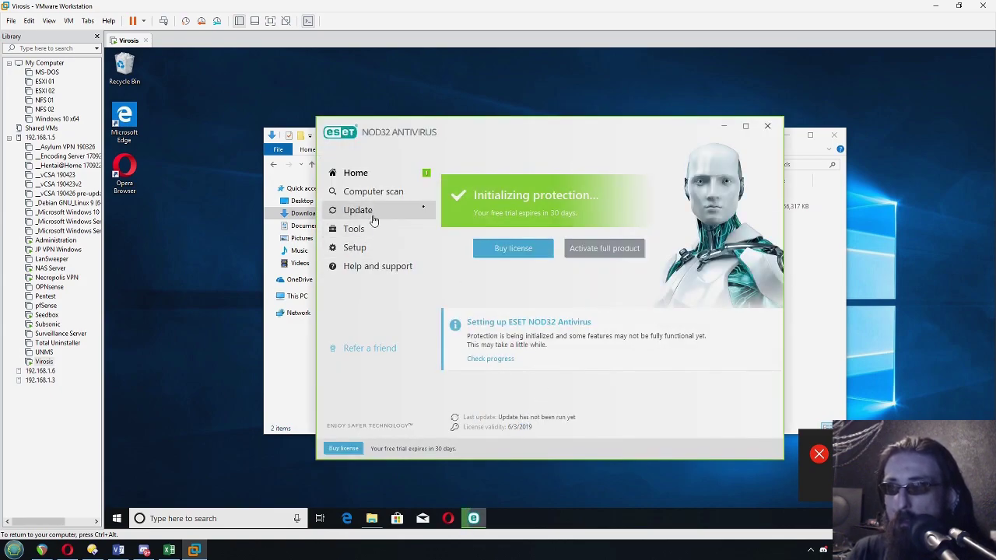
Check the ESET product update, then cancel and dismiss the initial computer scan and close the antivirus window.
left_click(366, 212)
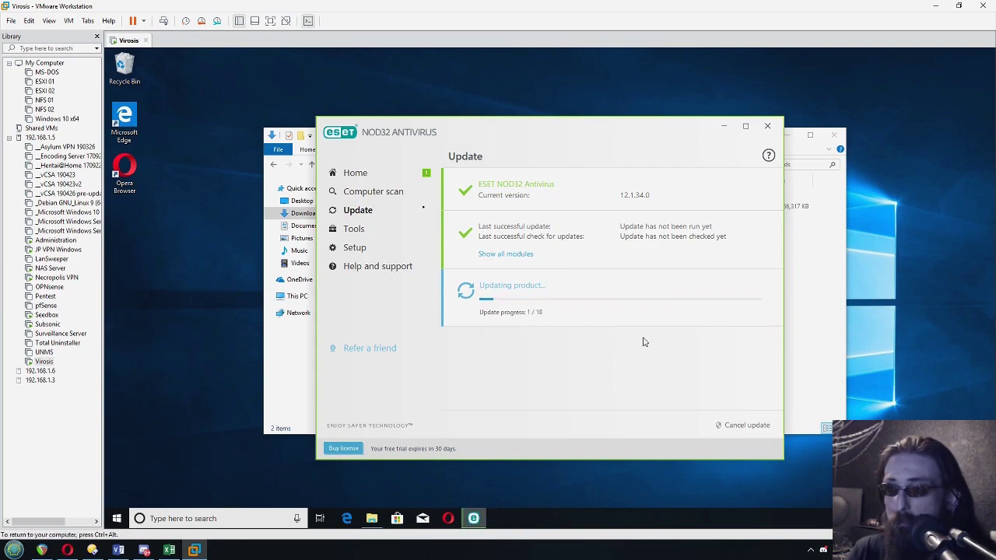
left_click(734, 310)
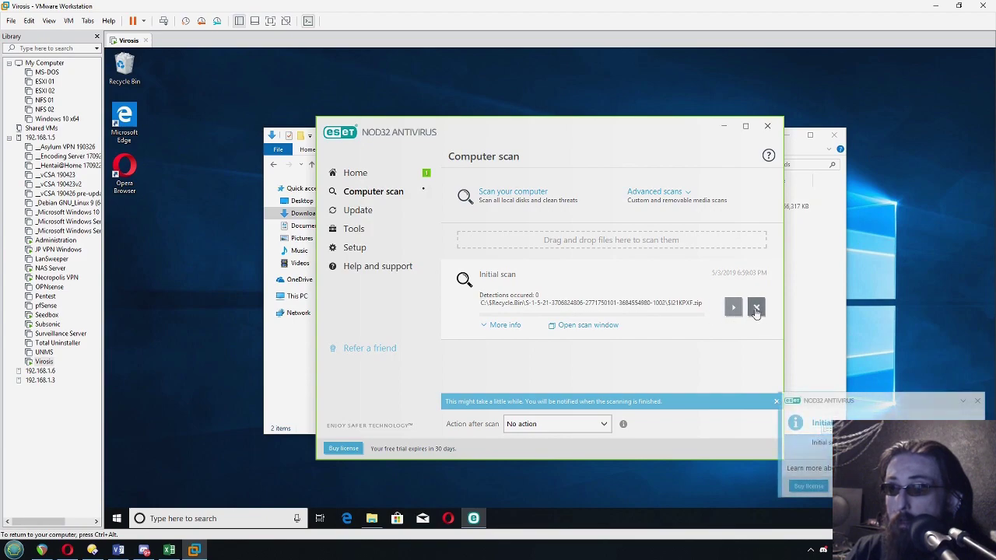
left_click(753, 311)
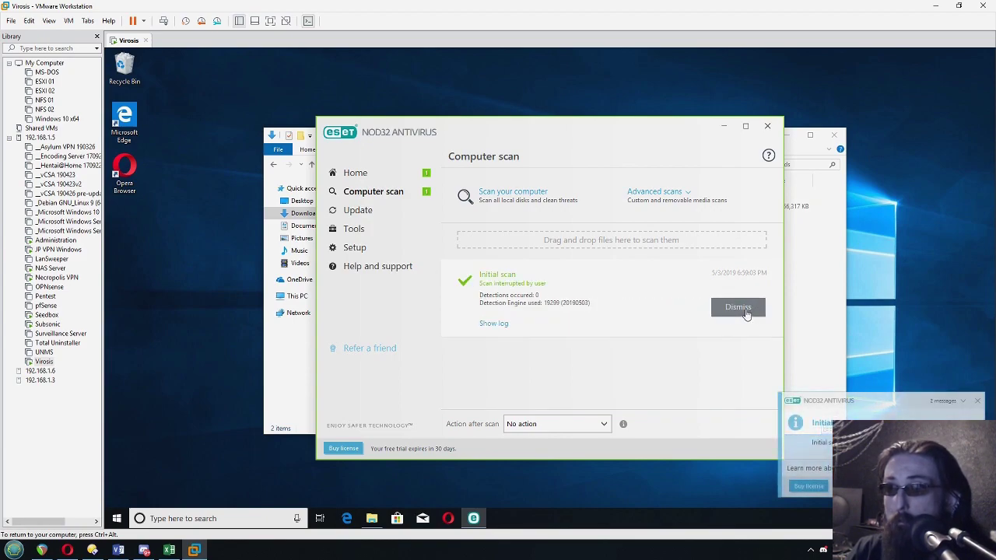
left_click(745, 313)
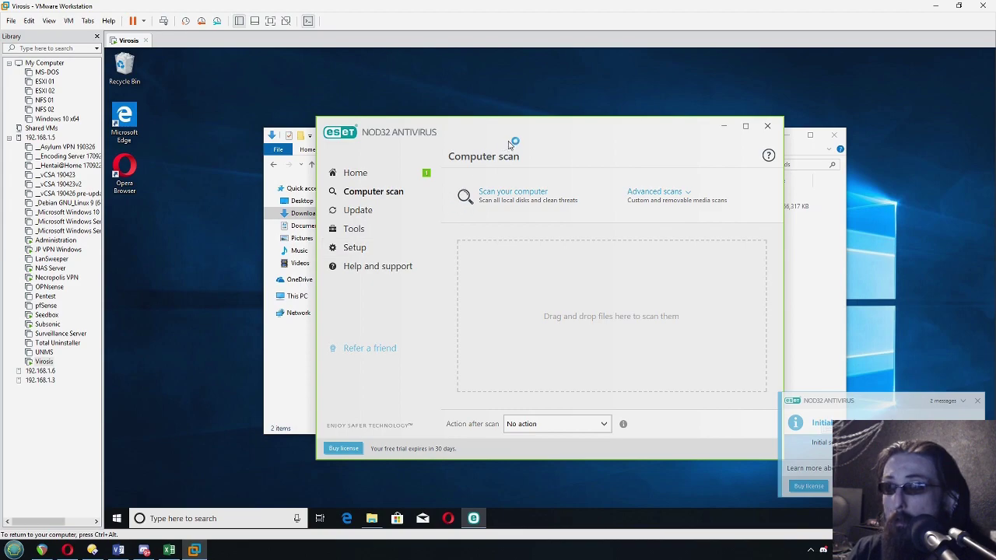
left_click(768, 126)
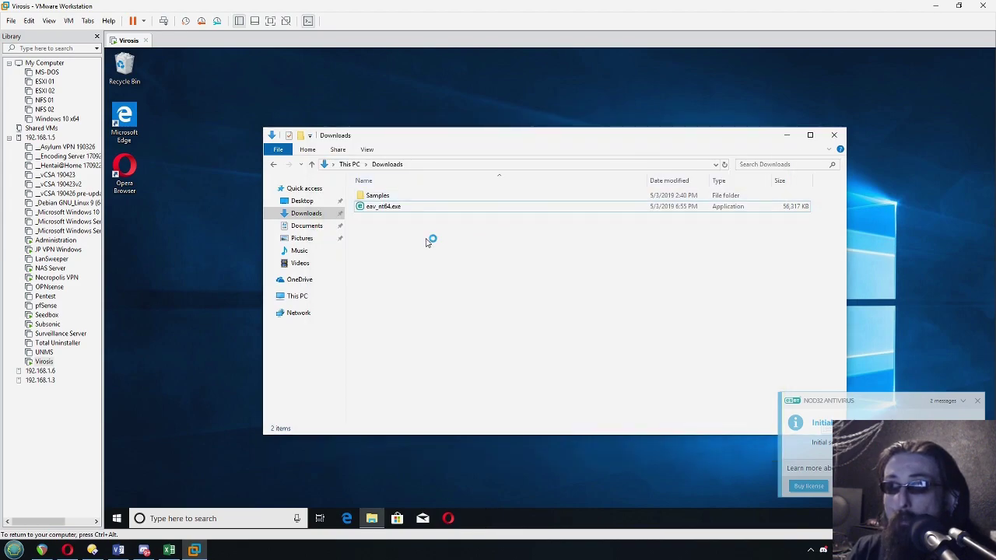
Scan the Samples folder in Downloads with ESET NOD32 Antivirus and dismiss its notifications.
double_click(378, 196)
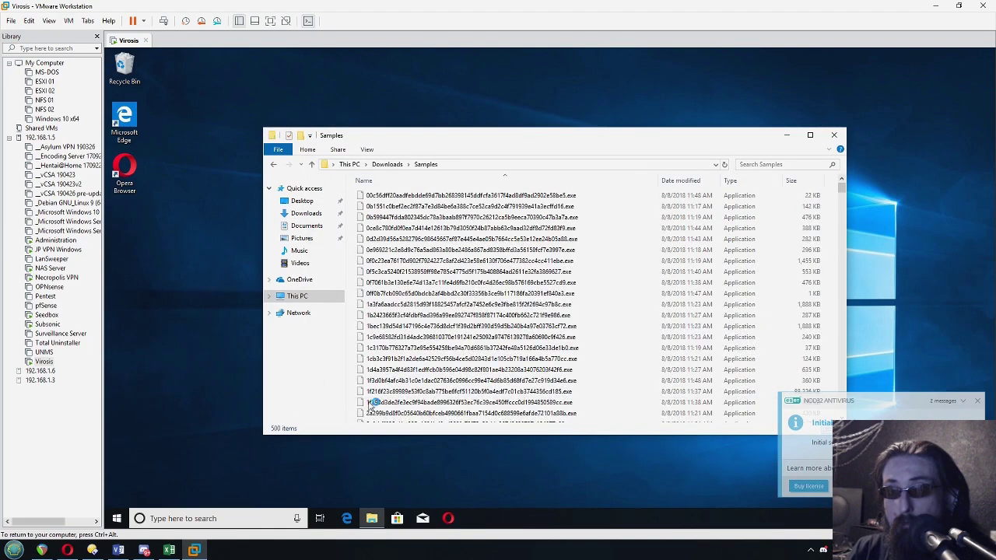
left_click(273, 164)
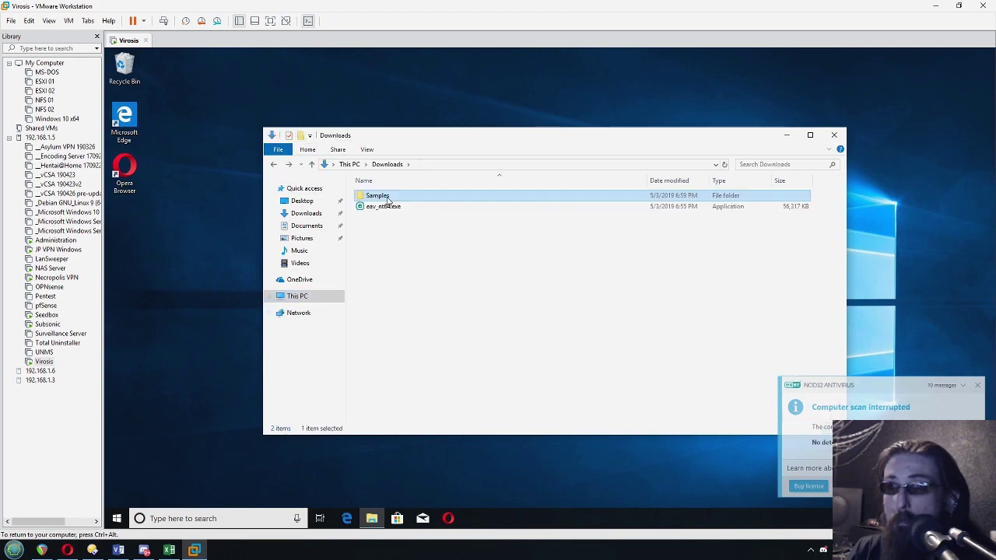
key("shift+F10")
left_click(458, 269)
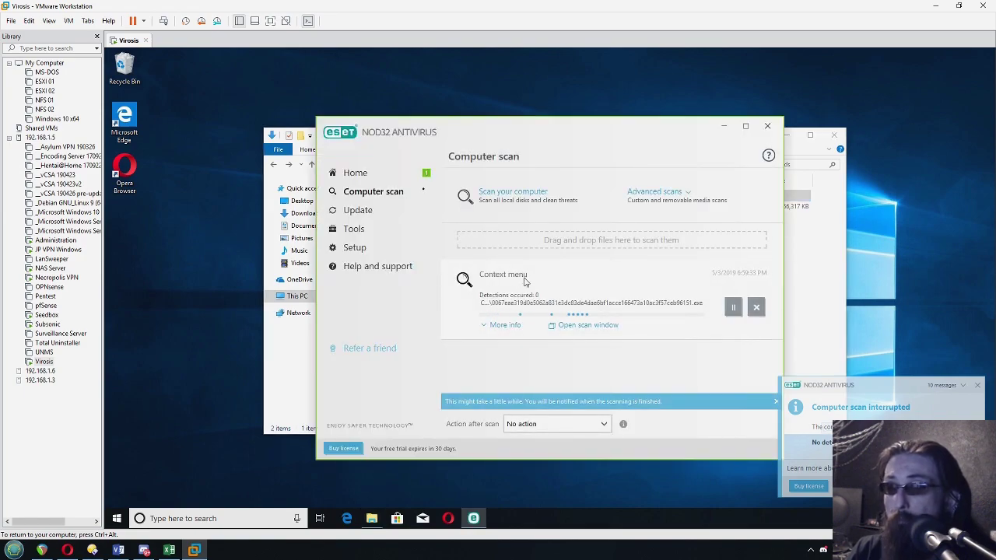
left_click(978, 387)
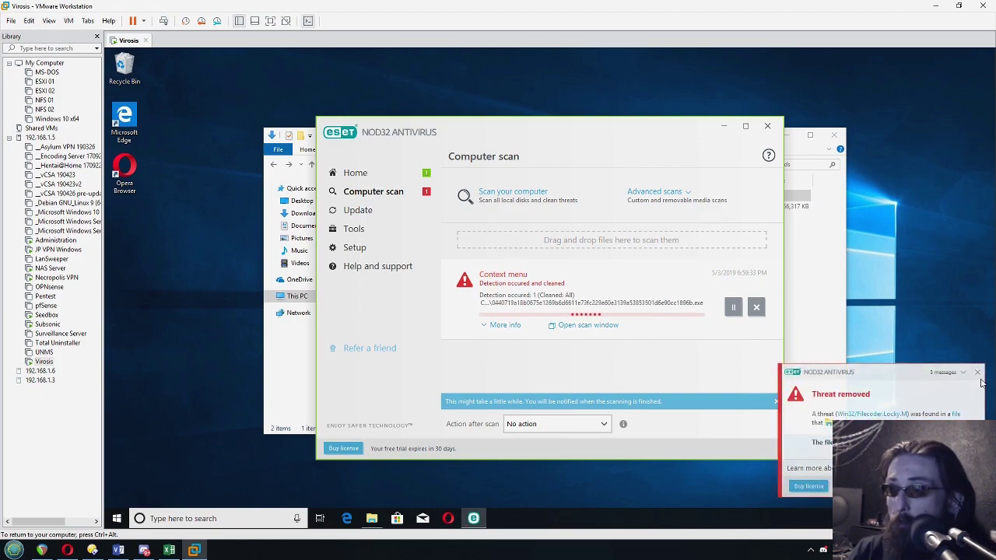
left_click(979, 374)
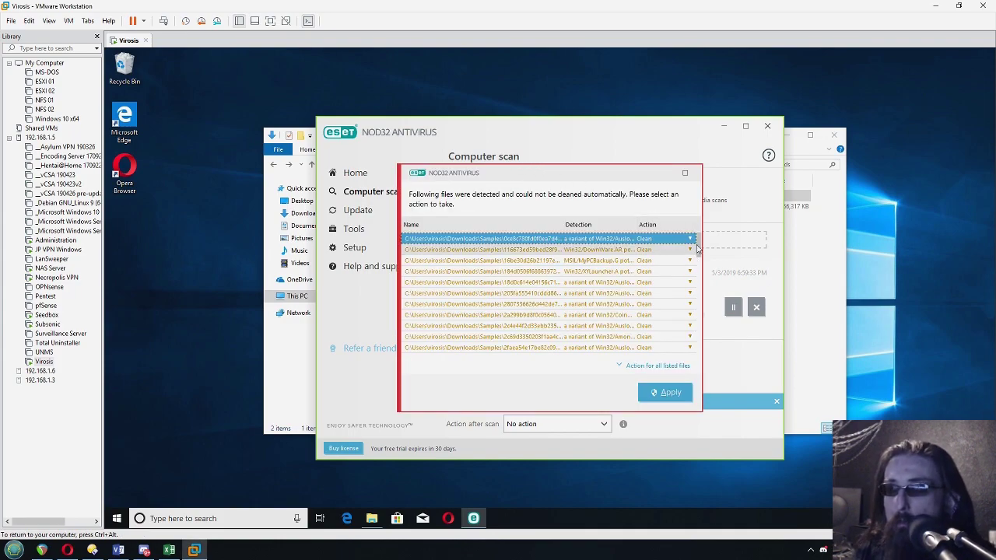
Apply the Delete action to all listed files that could not be cleaned automatically, and dismiss the finished scan.
left_click_drag(700, 249, 702, 308)
scroll(702, 308, "up", 1)
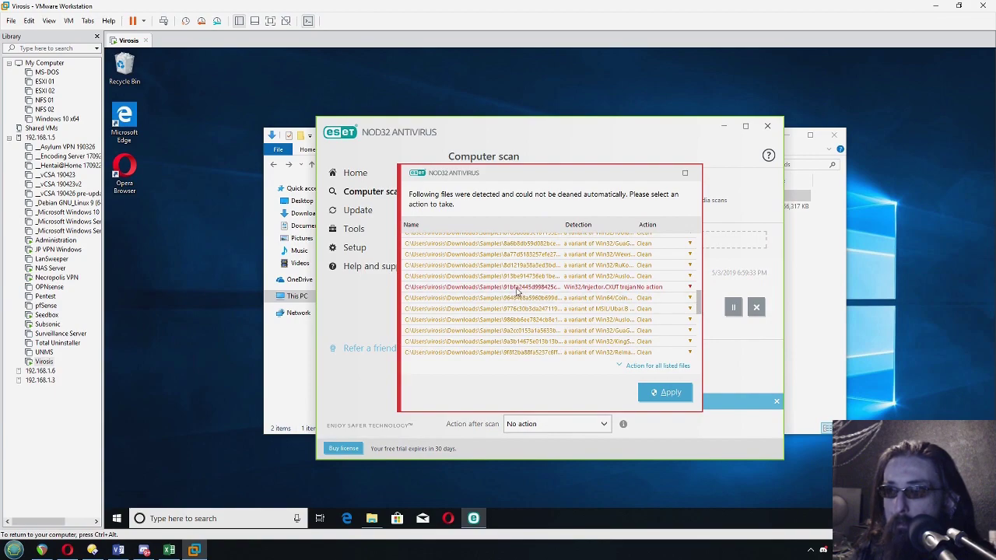
scroll(700, 306, "up", 1)
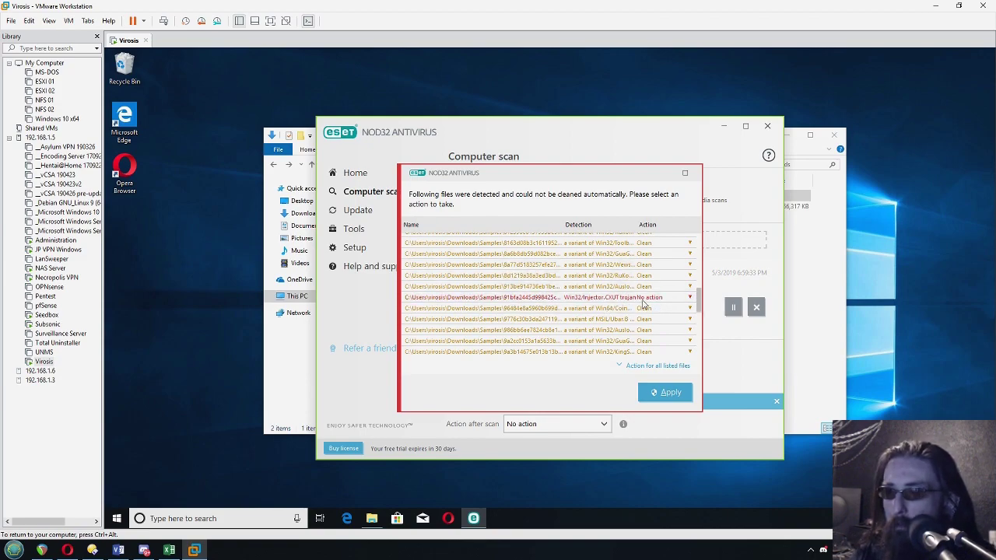
scroll(700, 329, "down", 5)
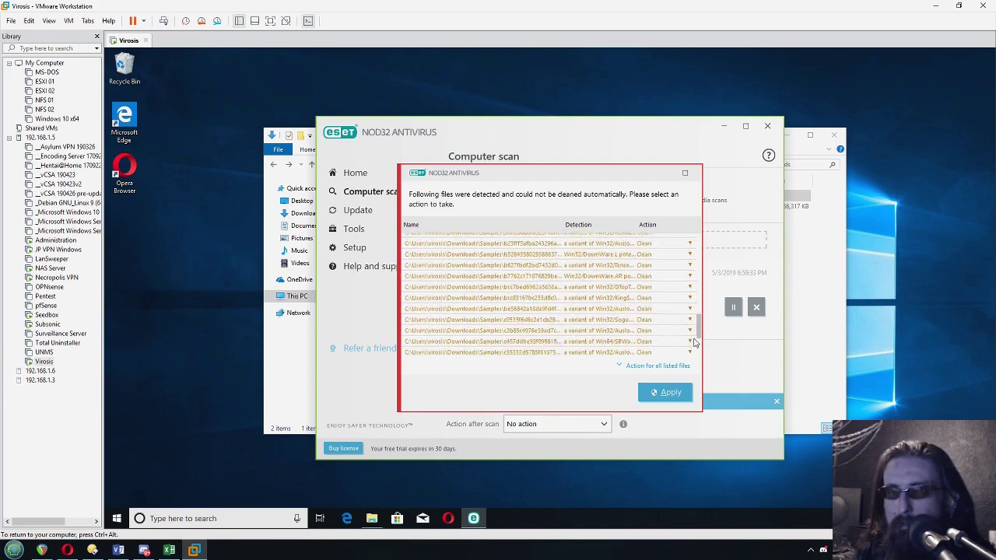
left_click_drag(700, 333, 698, 240)
left_click(645, 367)
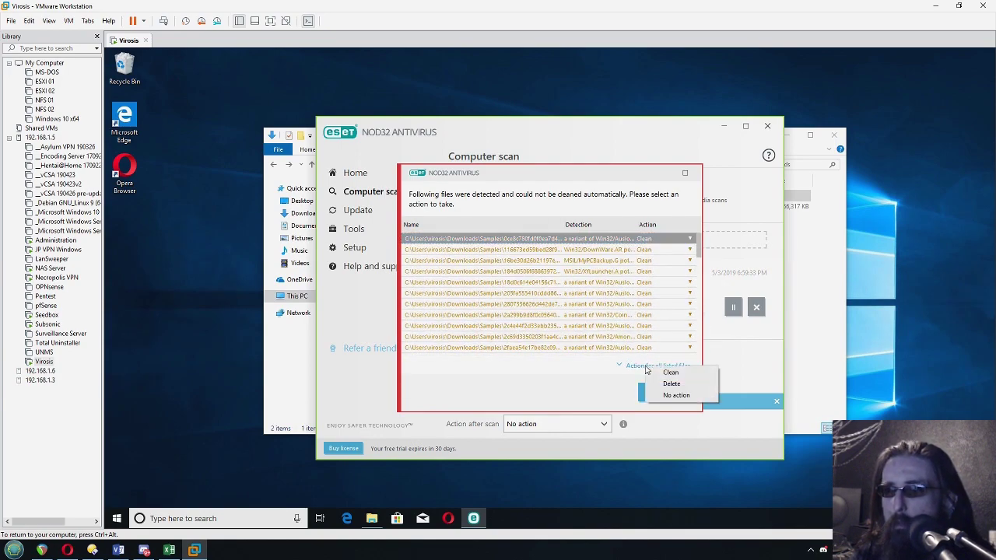
left_click(585, 373)
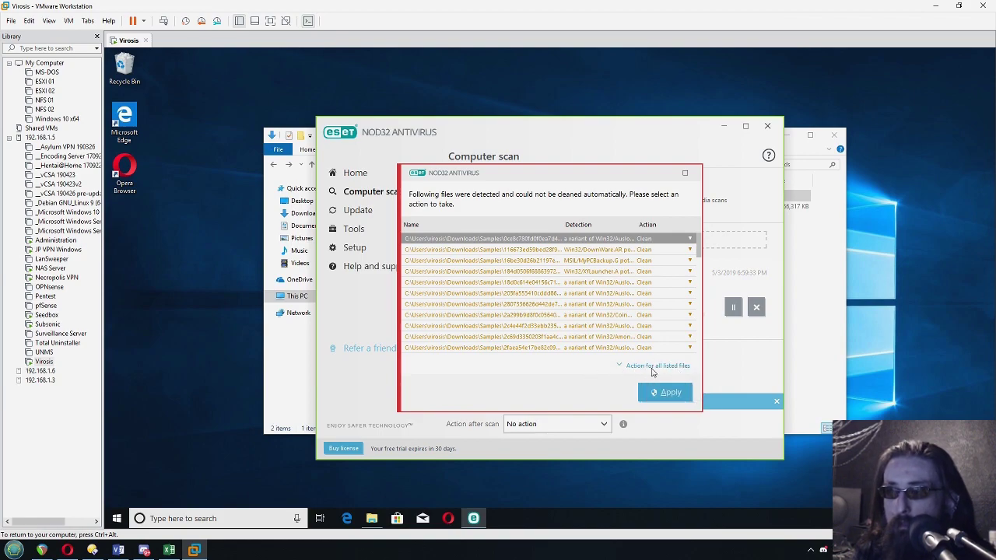
left_click(651, 368)
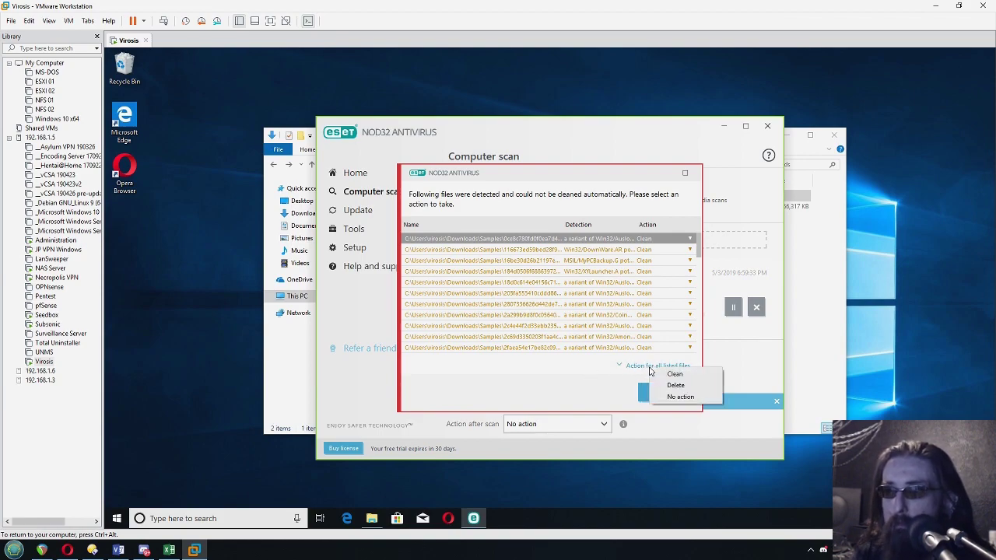
left_click(675, 385)
left_click(671, 394)
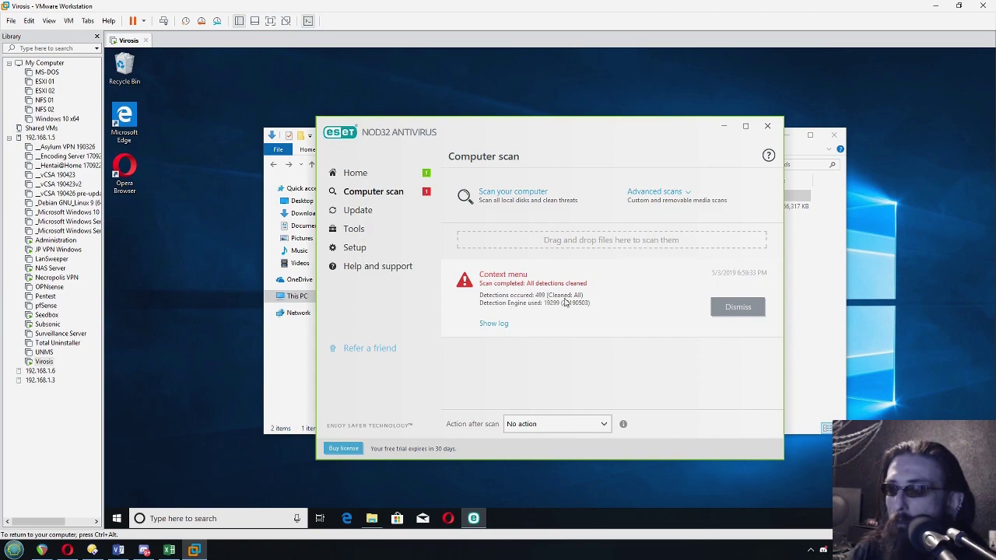
left_click(738, 307)
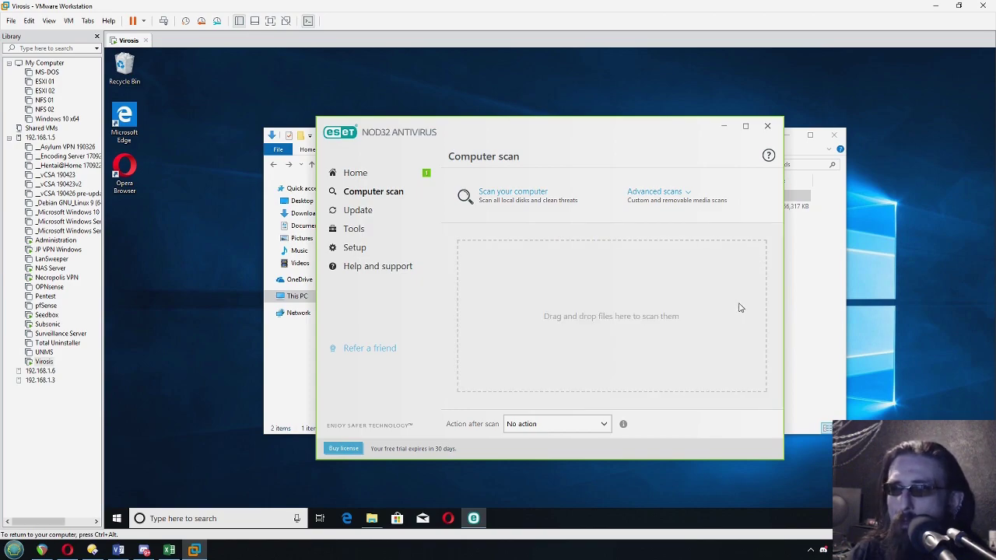
Open the Samples folder in Downloads and check how many sample files remain after the scan.
left_click(796, 296)
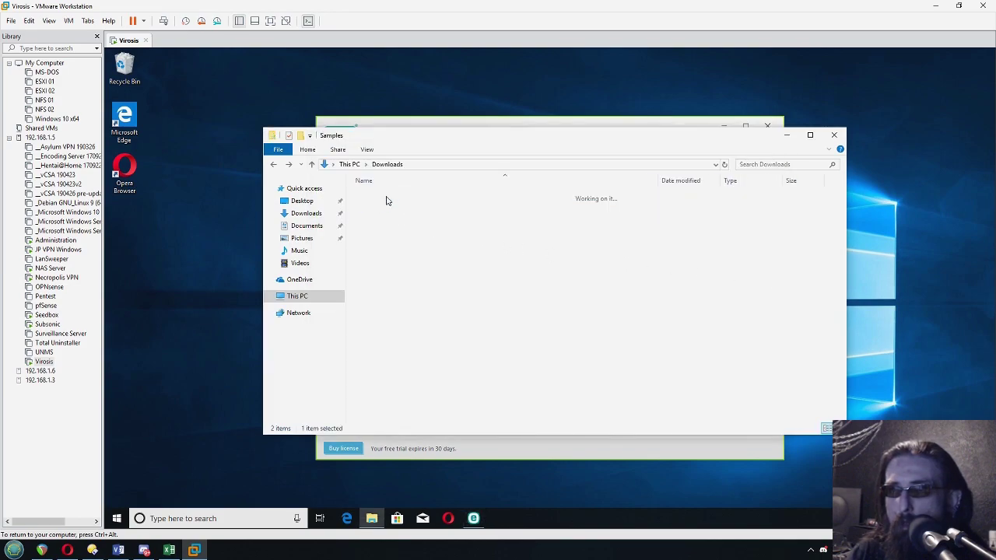
double_click(387, 199)
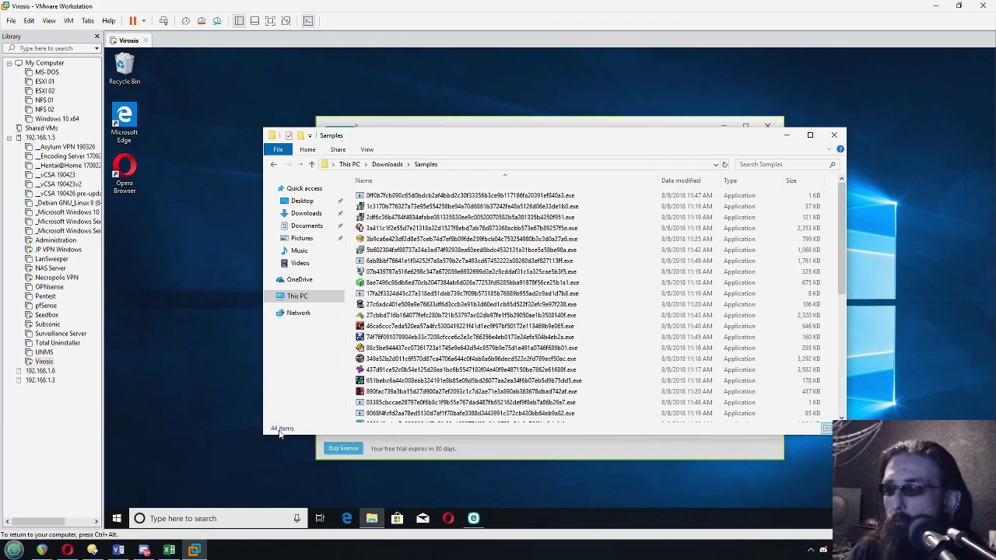
left_click_drag(842, 239, 842, 373)
Switch to the AV test.xlsx workbook in Excel, set ESET NOD32's Remained value to 44, and select the Kaspersky Free entry.
left_click(170, 551)
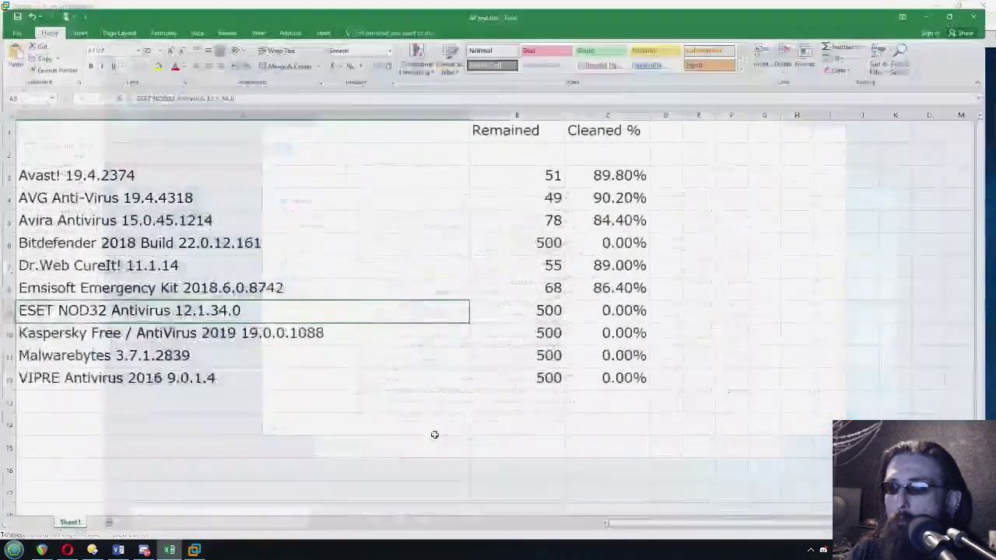
left_click(532, 309)
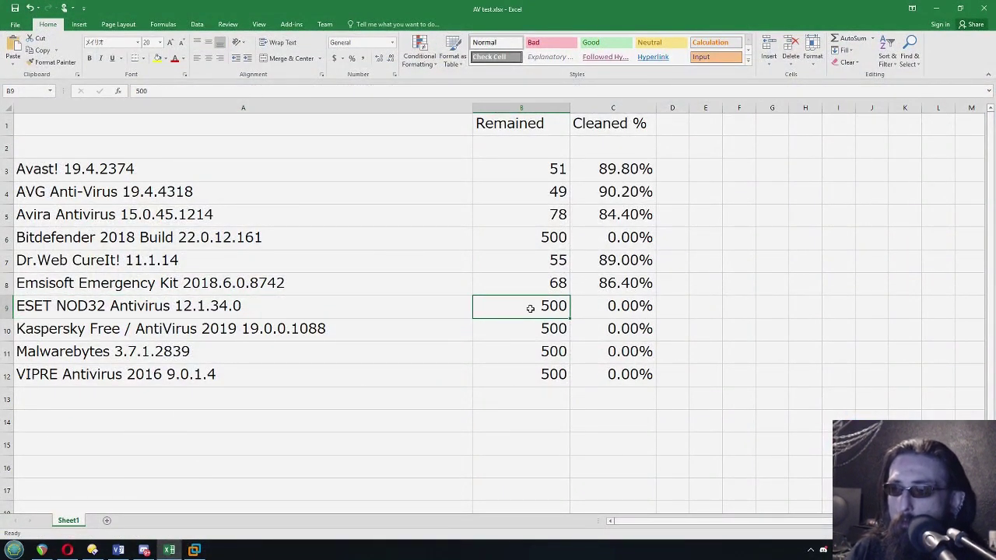
type("44")
key("Return")
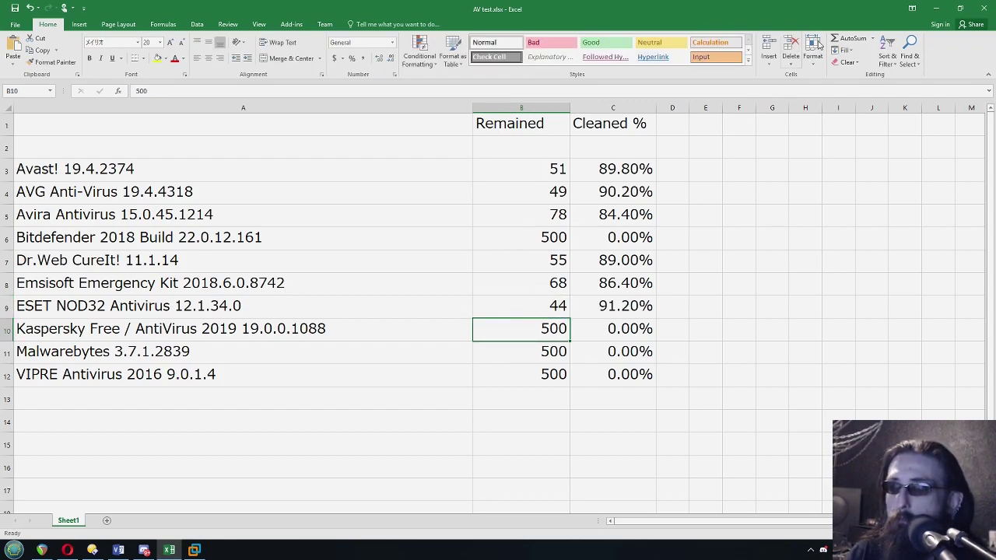
left_click(351, 310)
left_click(136, 328)
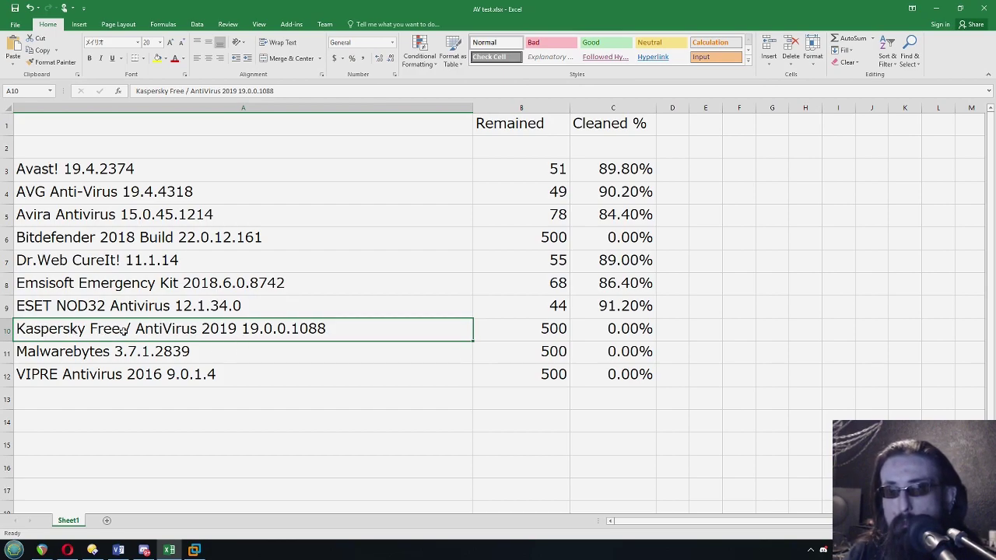
double_click(66, 329)
left_click_drag(120, 328, 4, 323)
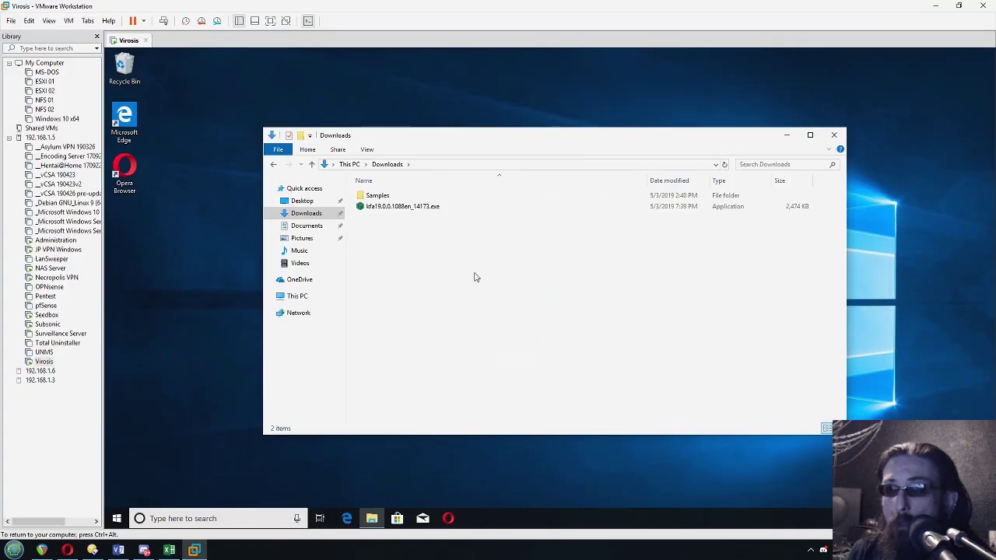
Run the kfa19.0.0.1088en_14173.exe installer in the virtual machine and accept the End User License Agreement and Privacy Policy.
left_click(399, 208)
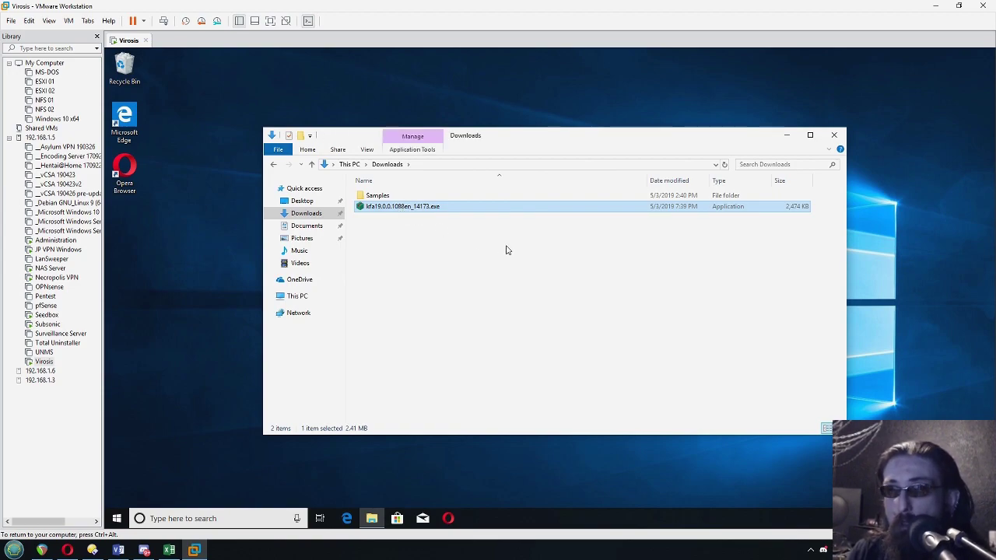
key("Return")
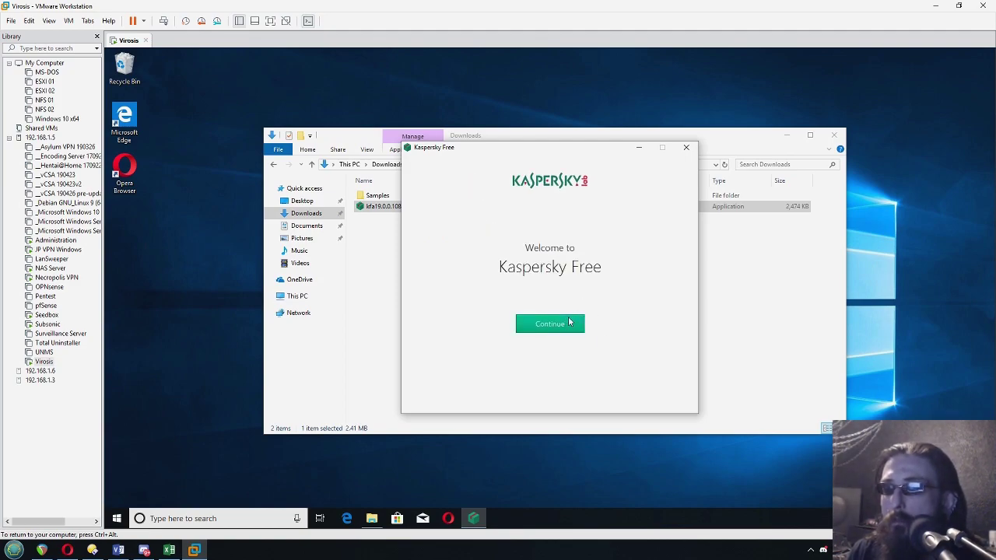
left_click(569, 323)
left_click(416, 329)
left_click(415, 352)
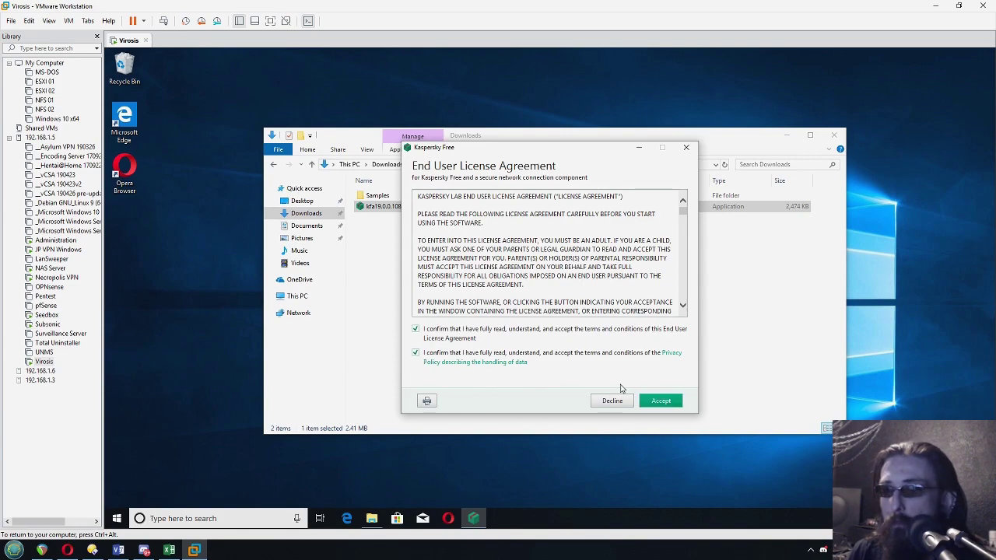
left_click(661, 401)
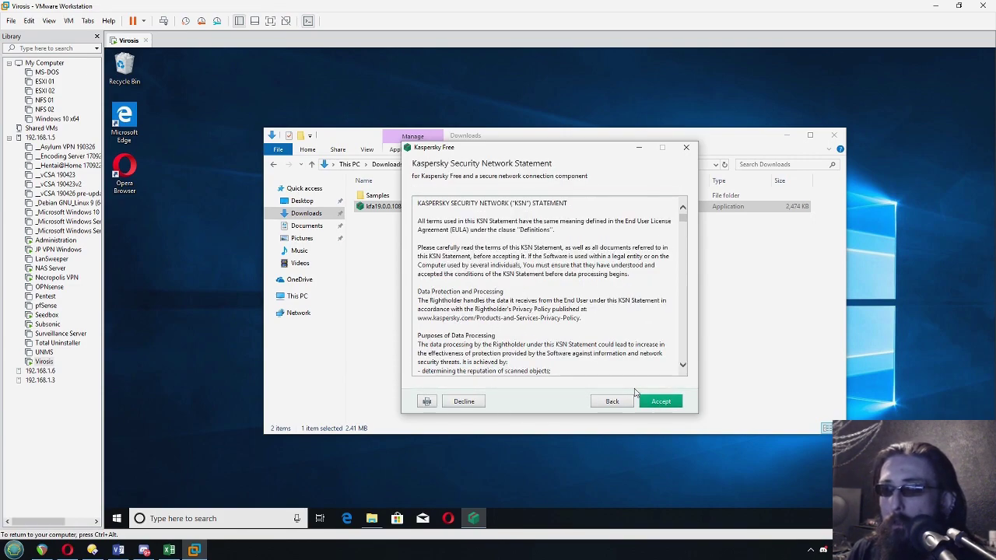
Accept the Kaspersky Security Network Statement and complete the Kaspersky Free installation with both recommended settings enabled.
left_click(662, 403)
left_click(588, 327)
left_click(661, 402)
left_click(596, 329)
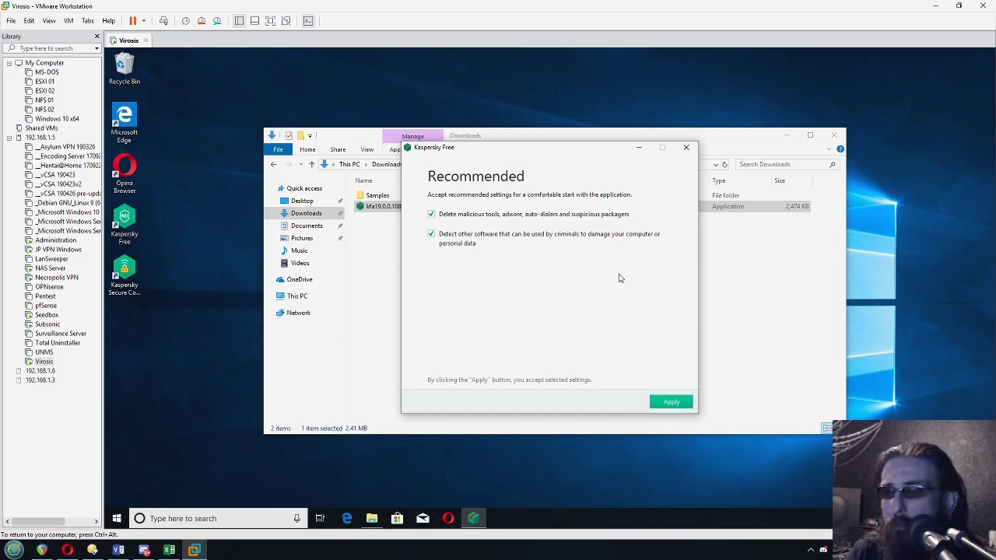
left_click(669, 404)
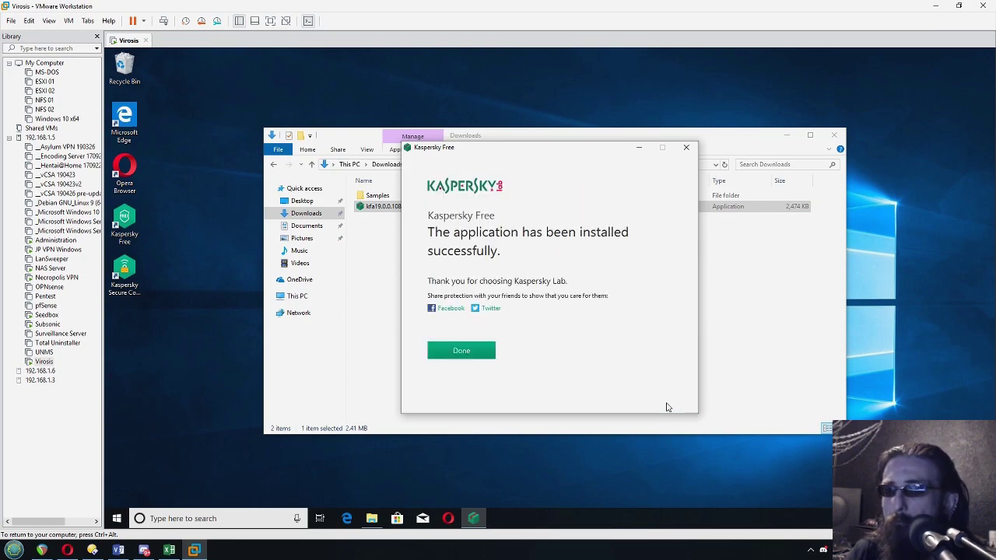
left_click(467, 352)
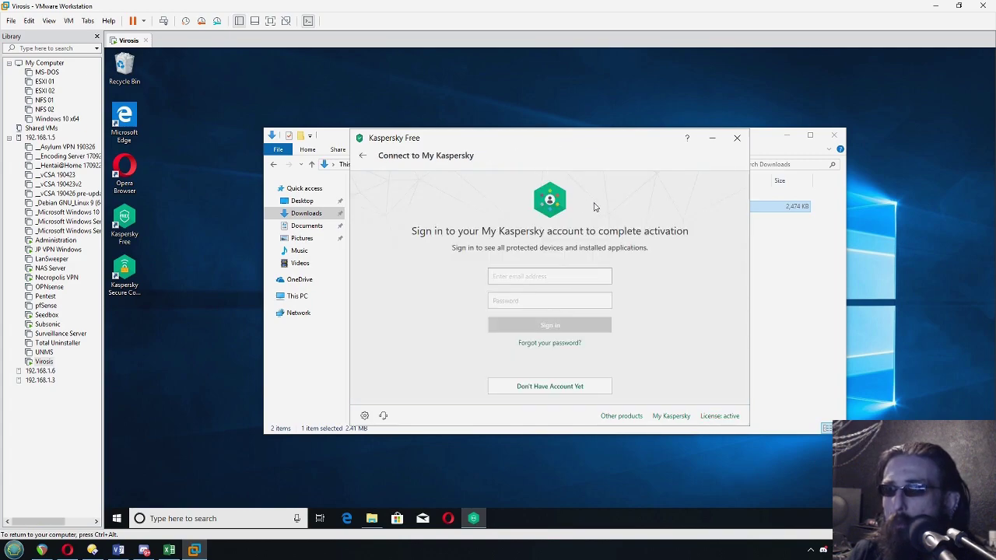
Leave the My Kaspersky account setup, run a Kaspersky Free database update, and return to the main screen when it finishes.
left_click(536, 390)
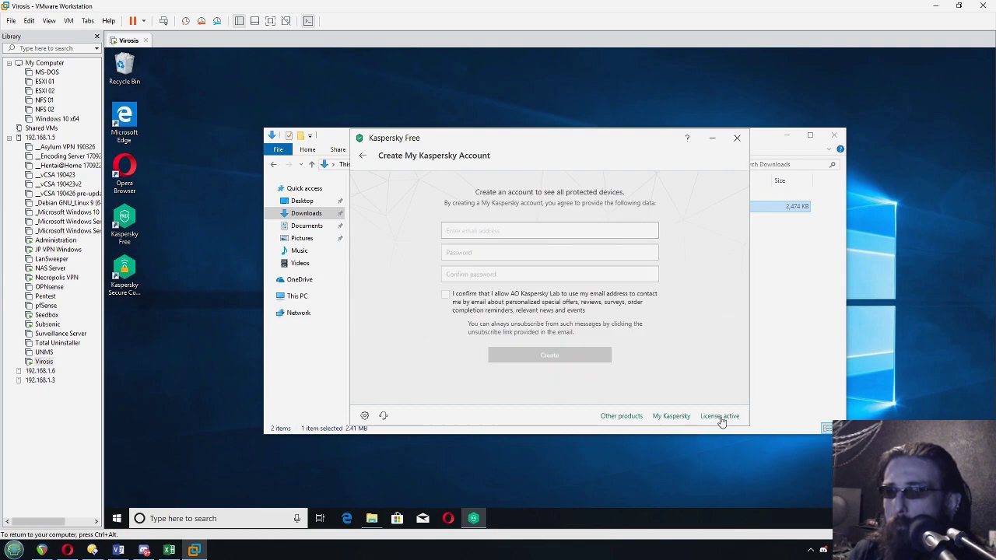
left_click(362, 156)
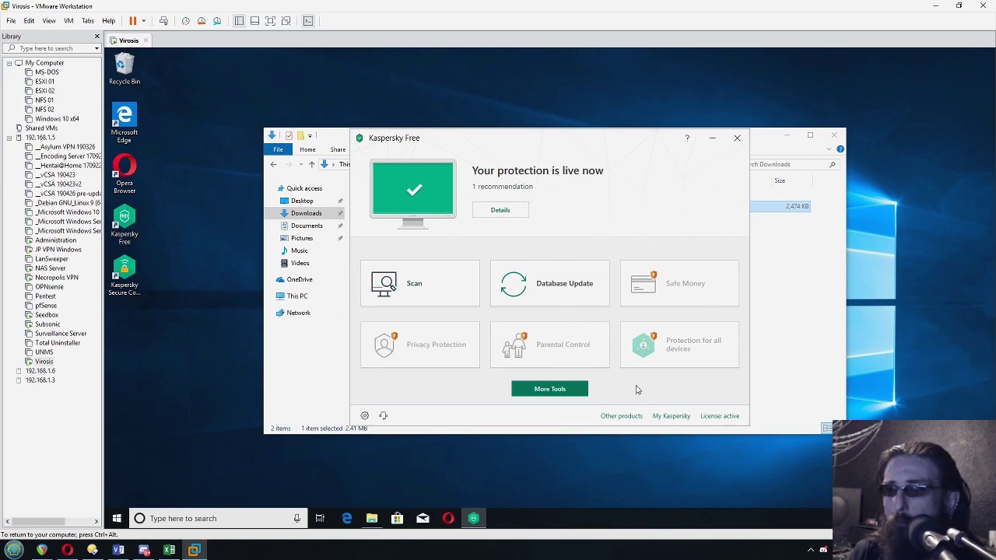
left_click(540, 292)
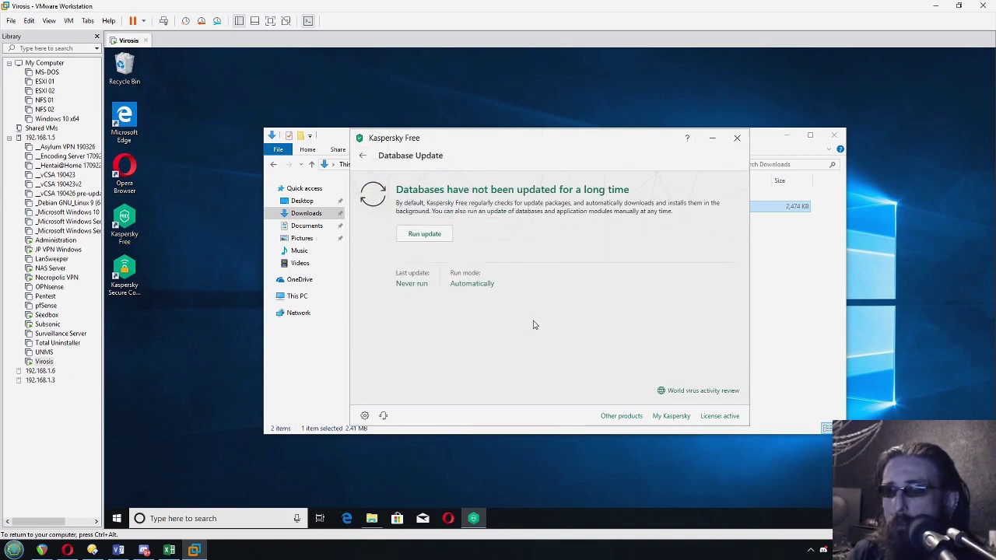
left_click(414, 234)
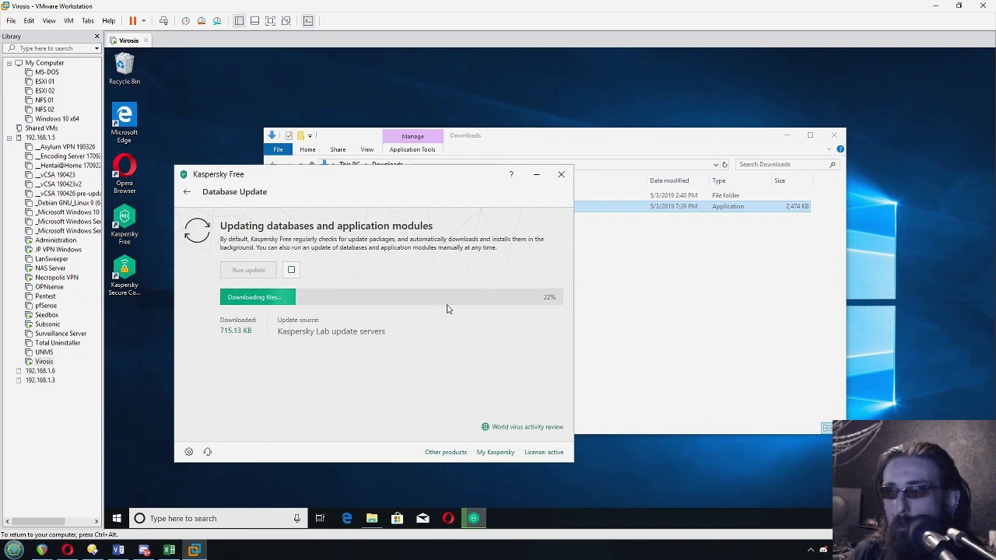
left_click(623, 206)
left_click(389, 197)
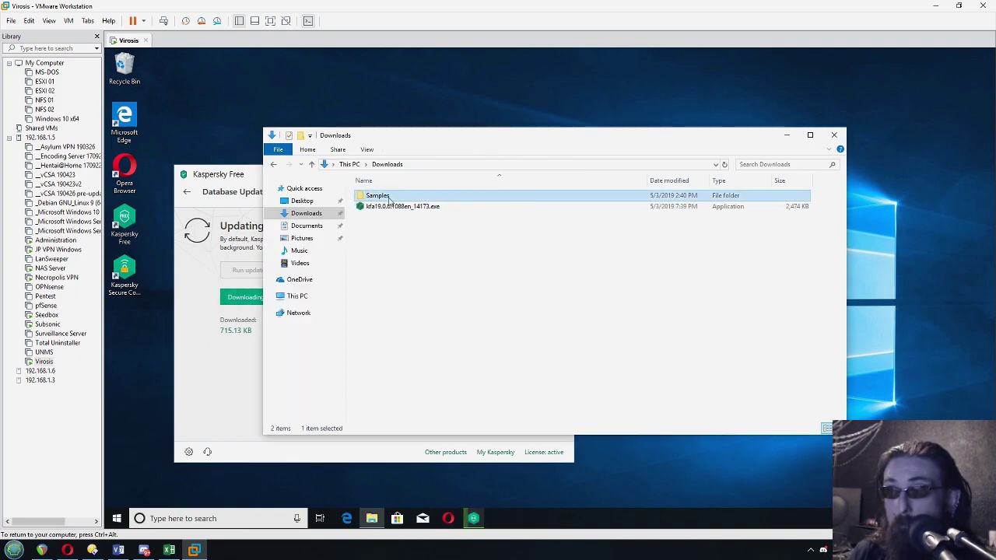
left_click(469, 266)
left_click(242, 176)
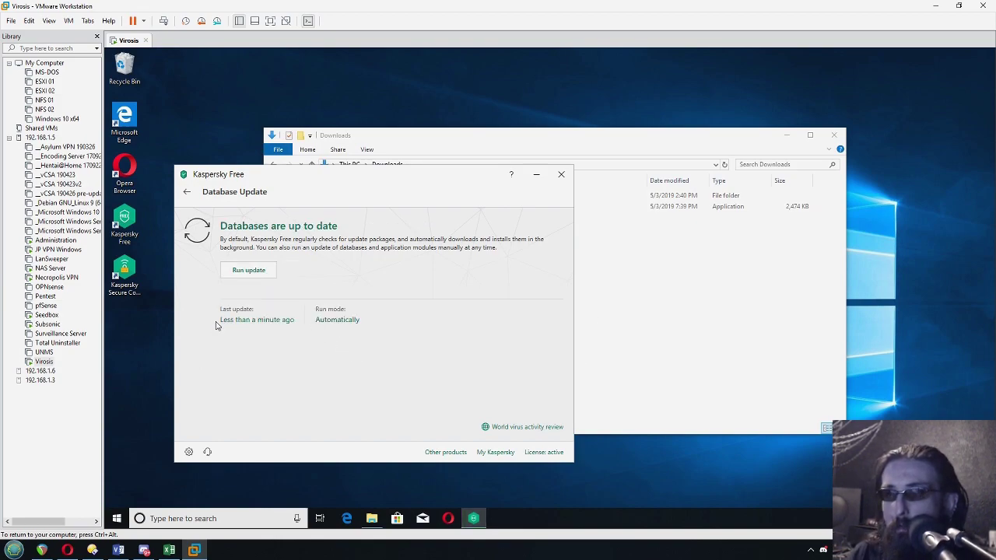
left_click(188, 192)
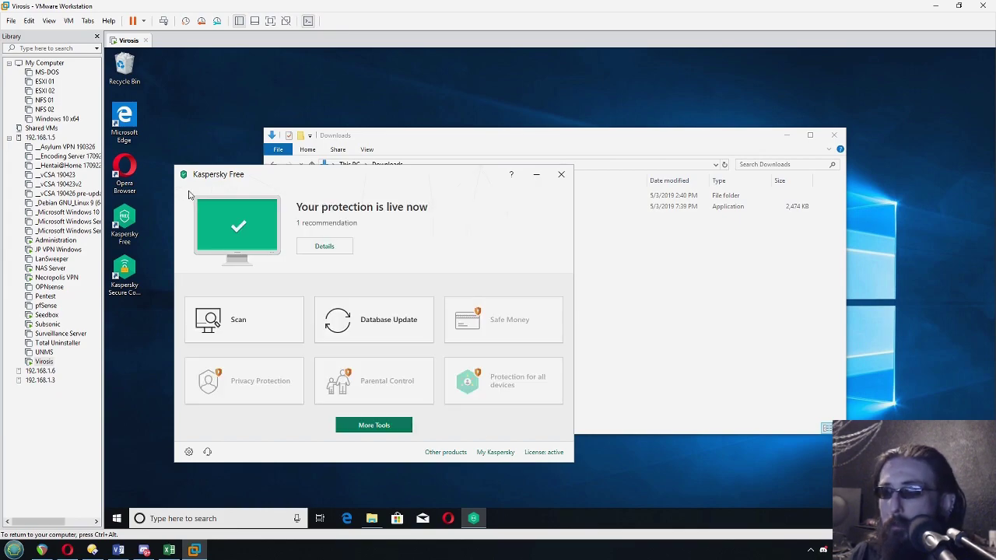
Scan the Samples folder in Downloads for viruses with Kaspersky Free.
left_click(614, 309)
left_click(382, 195)
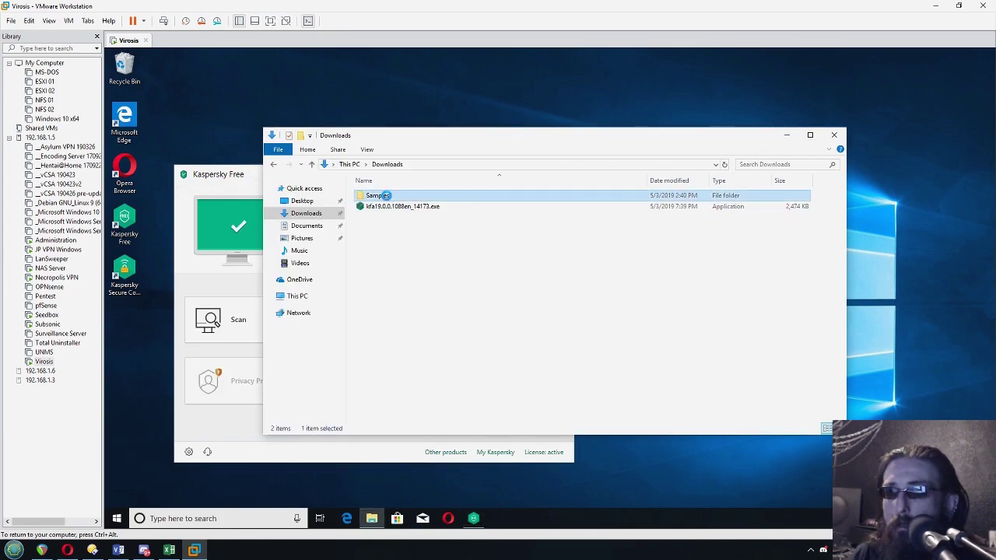
right_click(386, 197)
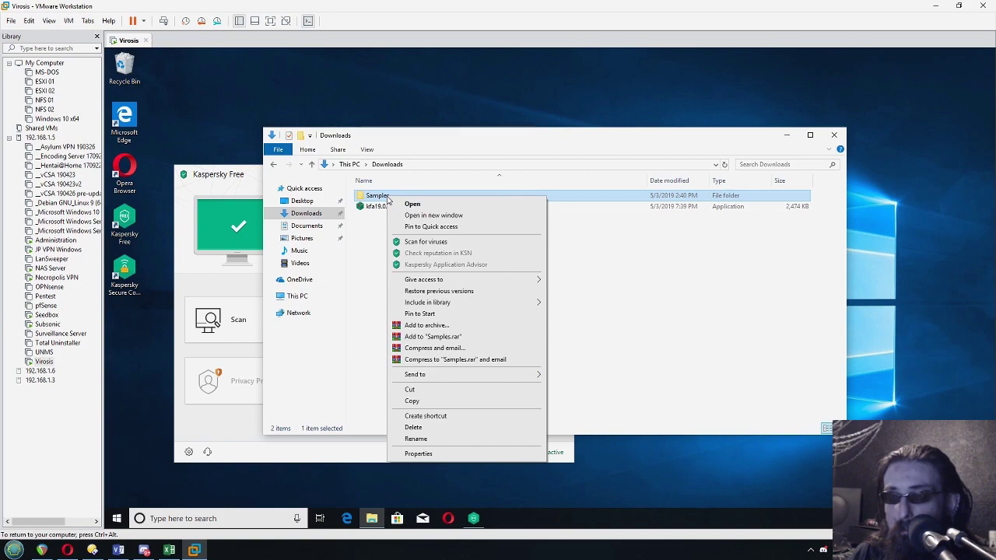
left_click(428, 243)
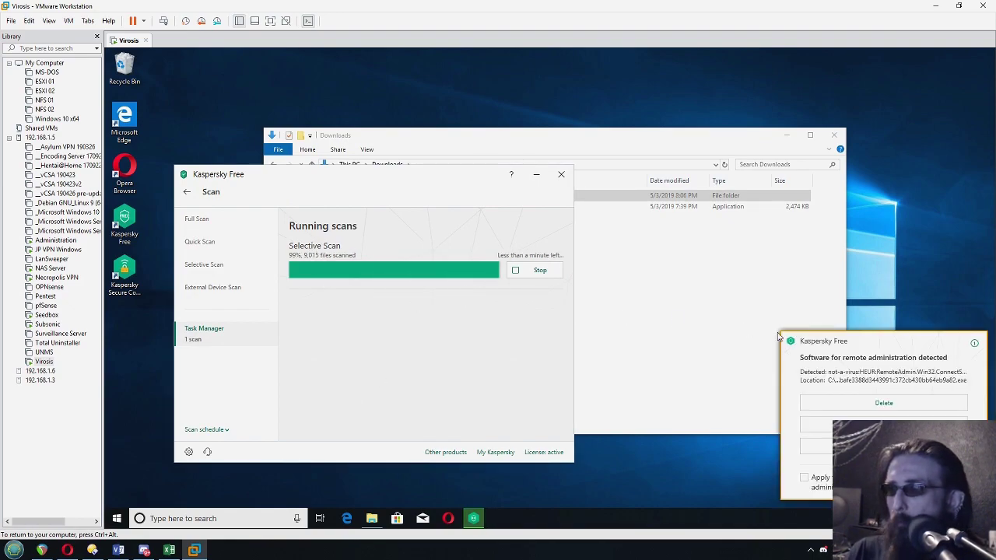
Delete all detected remote administration software and try to disinfect the system memory malware without restarting the computer, confirming the action.
left_click_drag(849, 343, 371, 220)
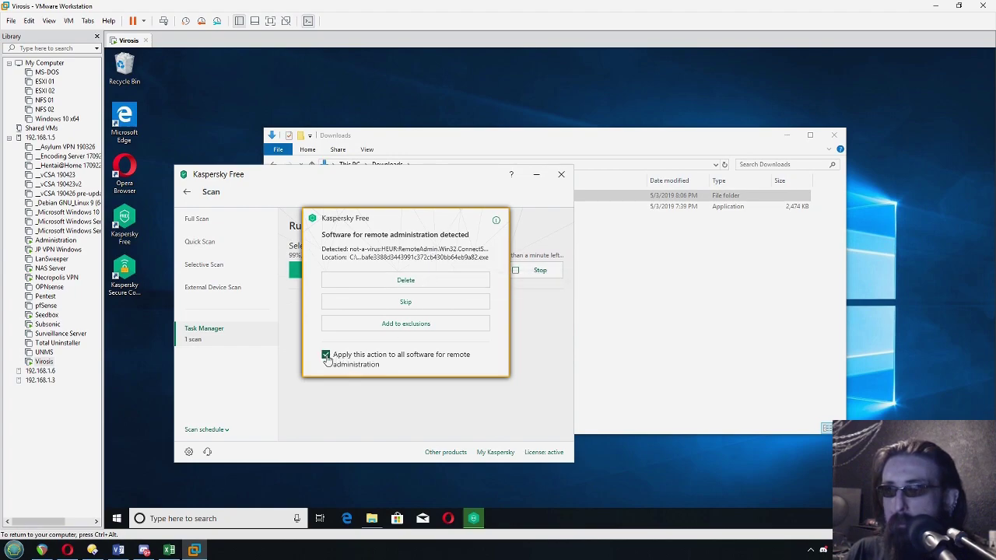
left_click(423, 282)
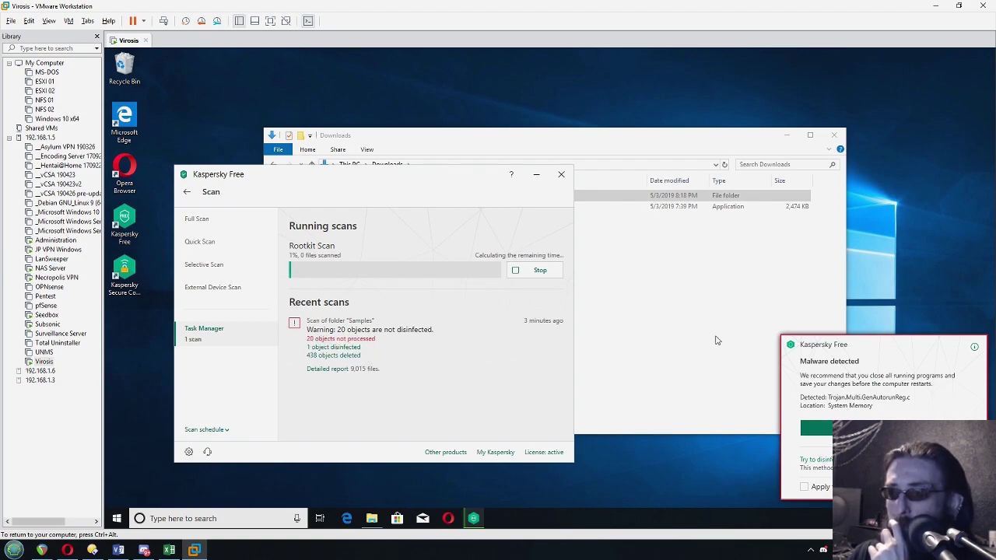
left_click_drag(857, 345, 447, 249)
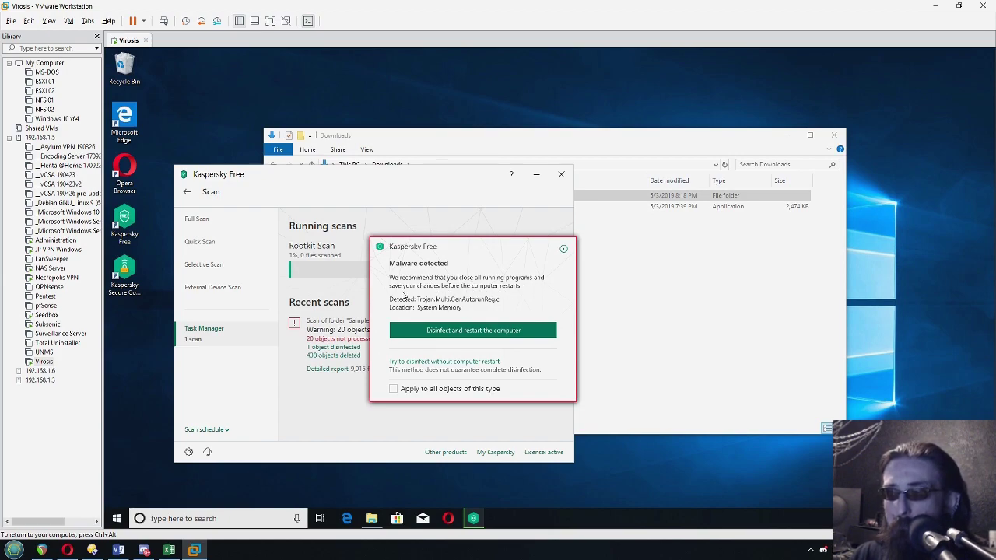
left_click(443, 363)
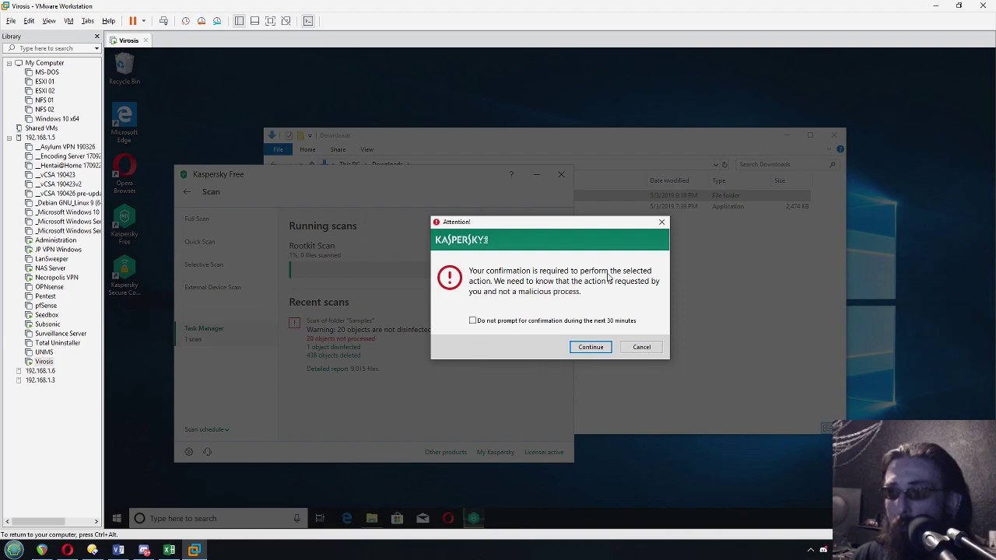
left_click(579, 352)
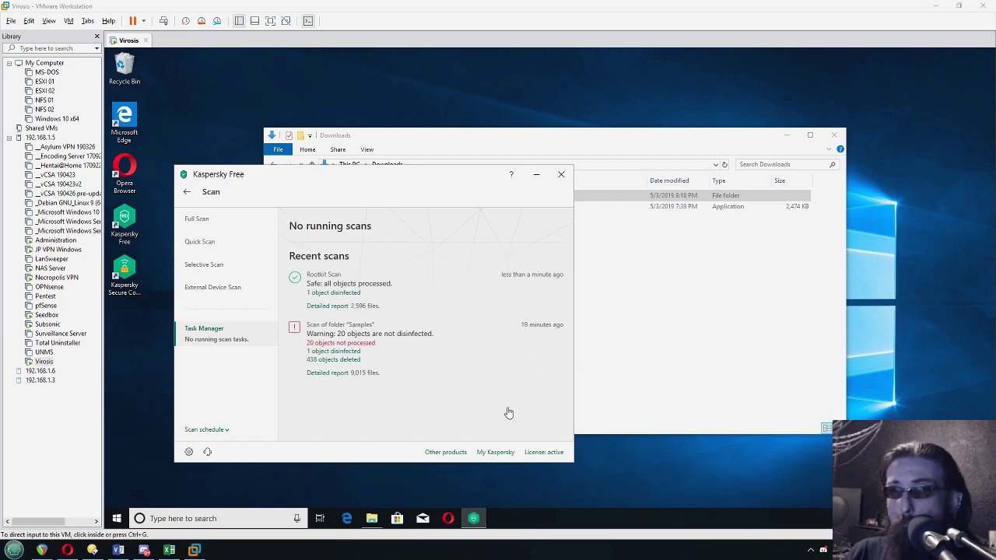
Open the Samples folder in Downloads and check how many files remain after the Kaspersky scan.
left_click(375, 413)
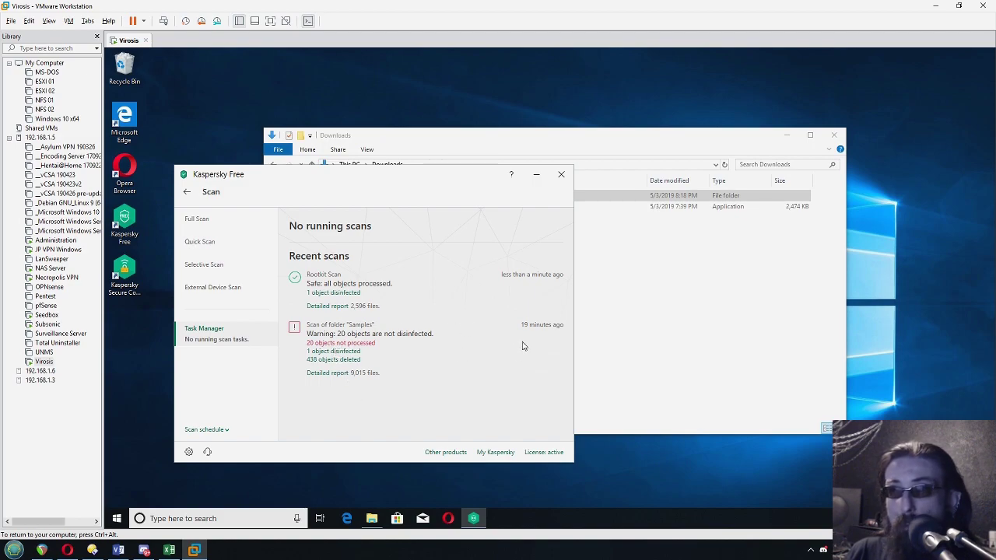
left_click(658, 272)
double_click(383, 199)
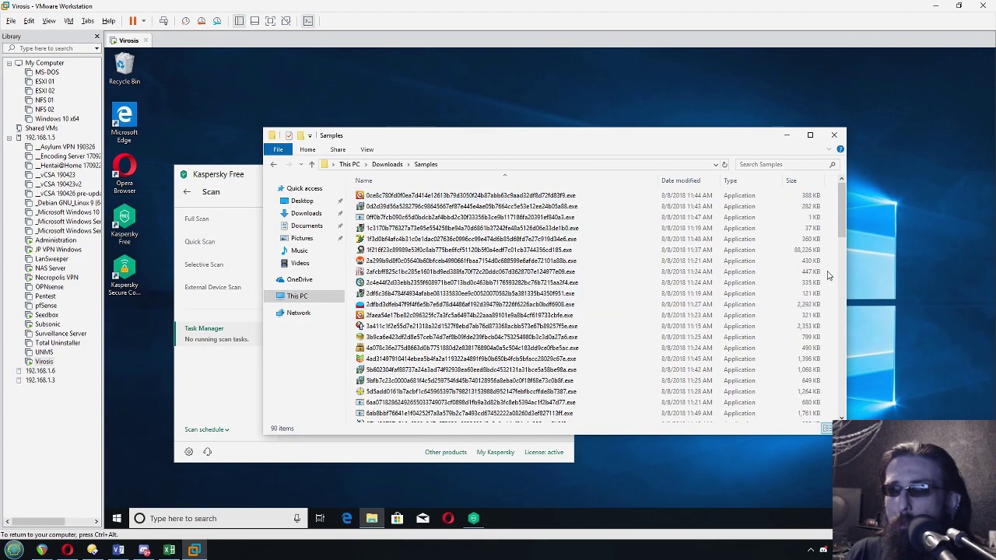
left_click_drag(842, 210, 860, 395)
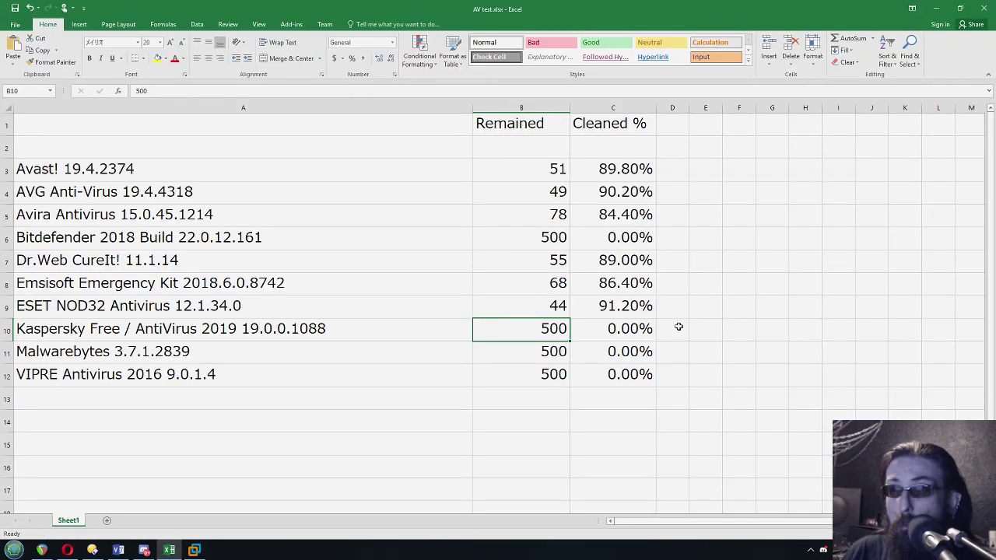
Switch to the AV test.xlsx workbook in Excel, set Kaspersky Free's Remained value to 90, and select the Malwarebytes entry.
type("90")
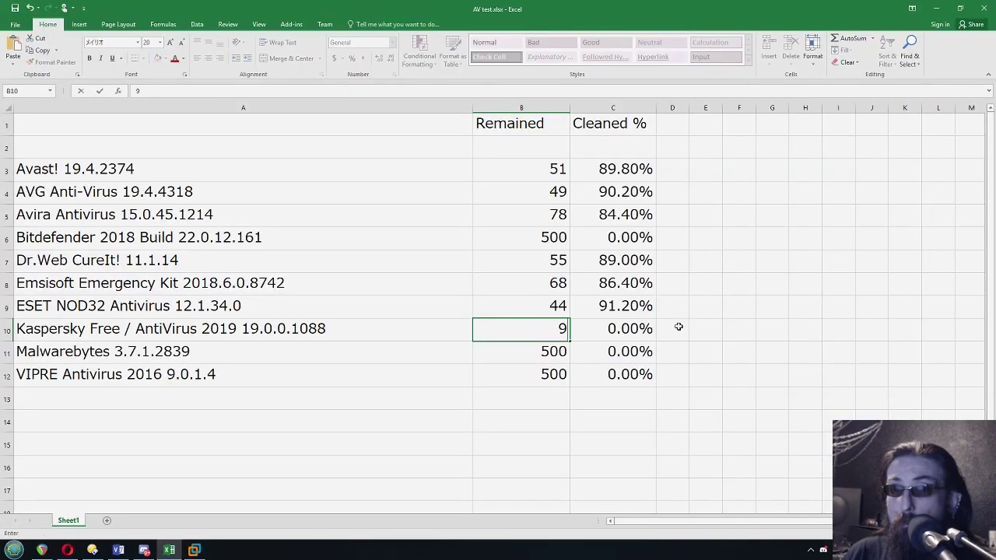
key("Return")
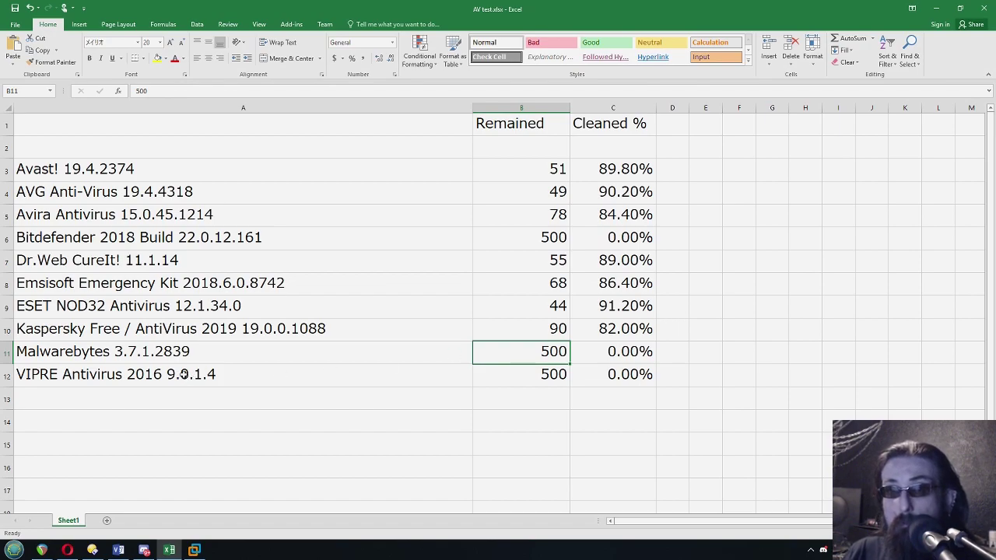
left_click(165, 351)
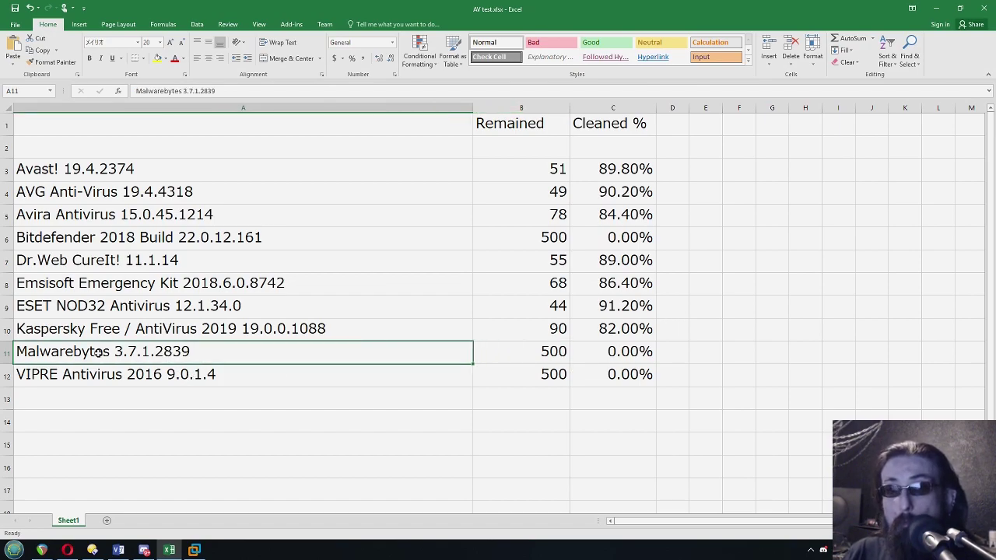
Switch to the virtual machine, run the mb3-setup-consumer-3.7.1.2839-1.0.586-1.0.10446.exe installer with administrator approval, and accept English as the setup language.
left_click(195, 551)
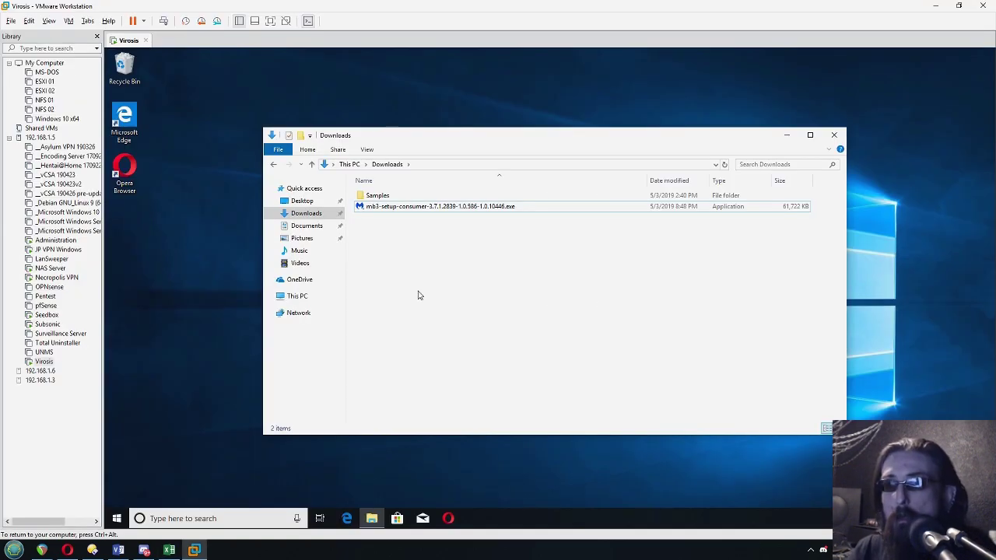
left_click(381, 208)
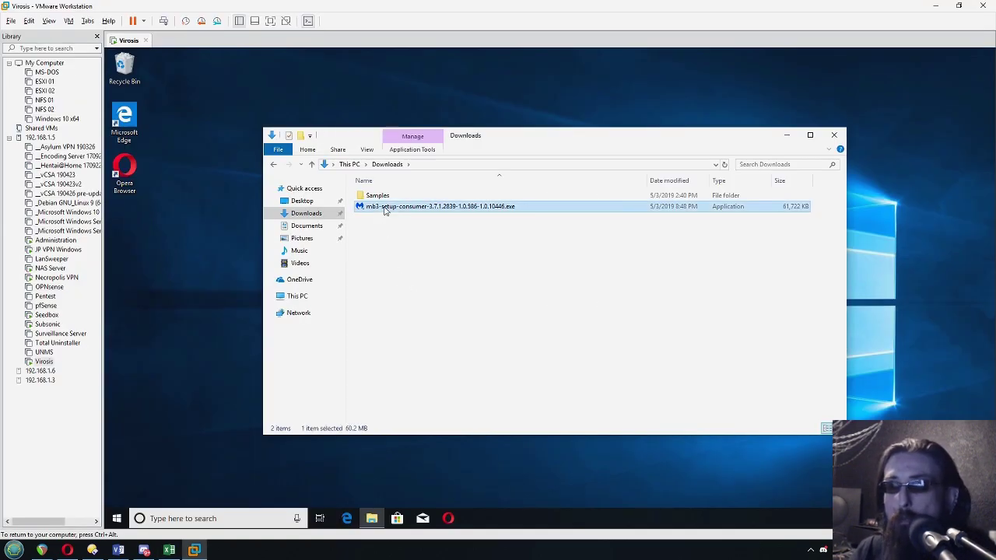
double_click(384, 208)
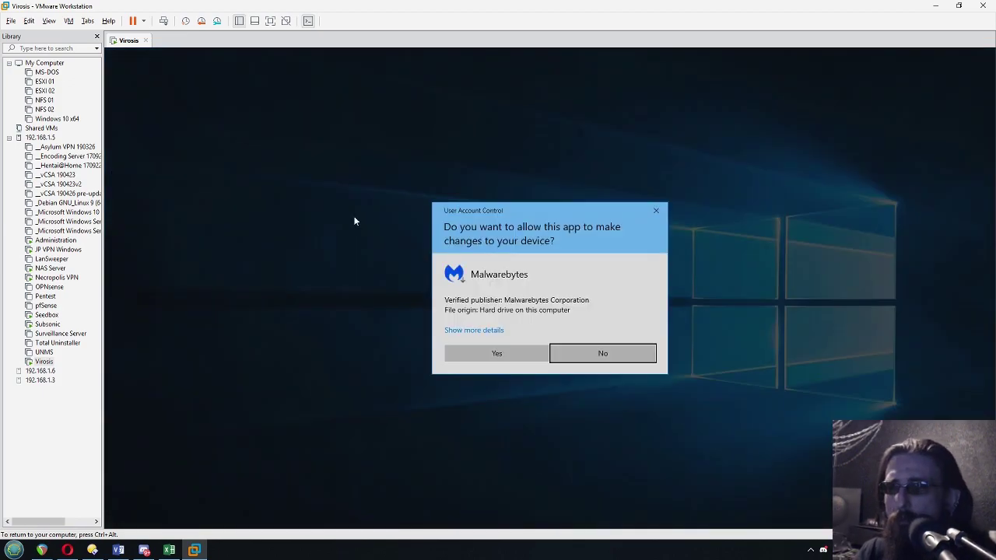
left_click(508, 351)
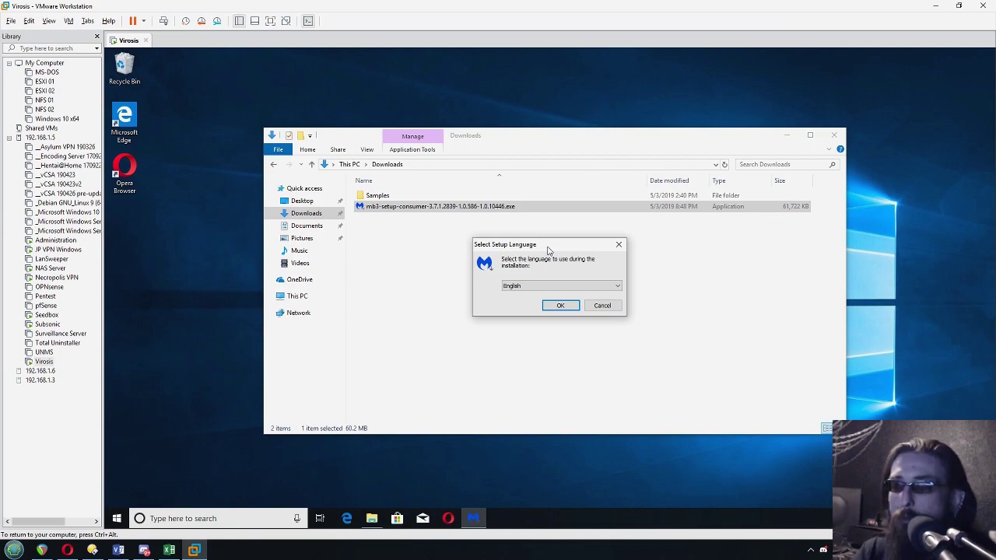
left_click(560, 305)
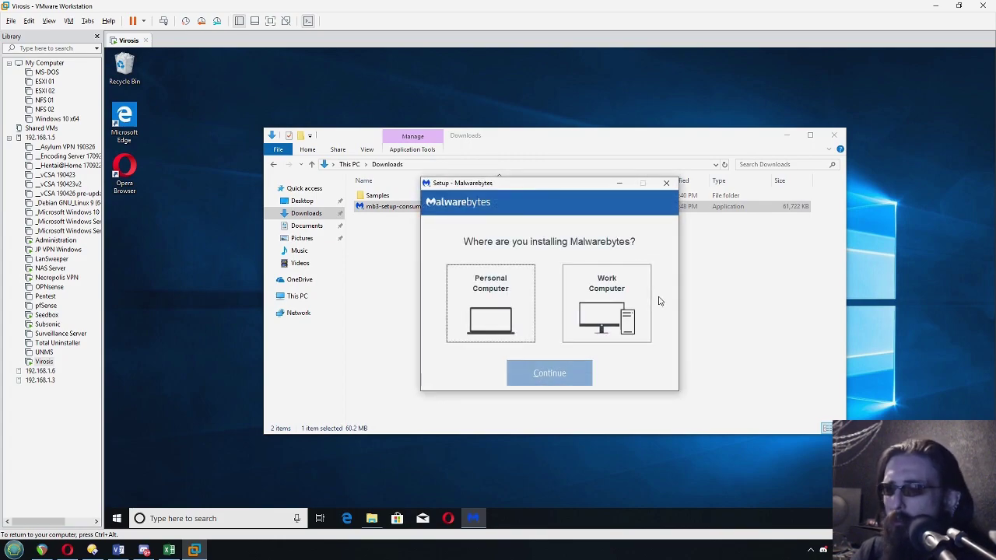
Install Malwarebytes for a personal computer, accepting the license agreement, and finish the setup.
left_click(502, 288)
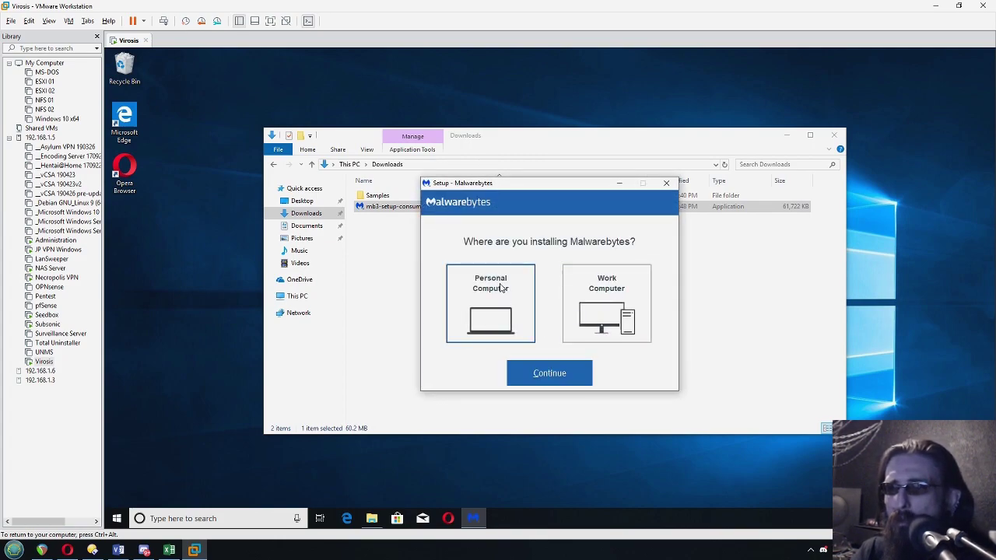
left_click(543, 375)
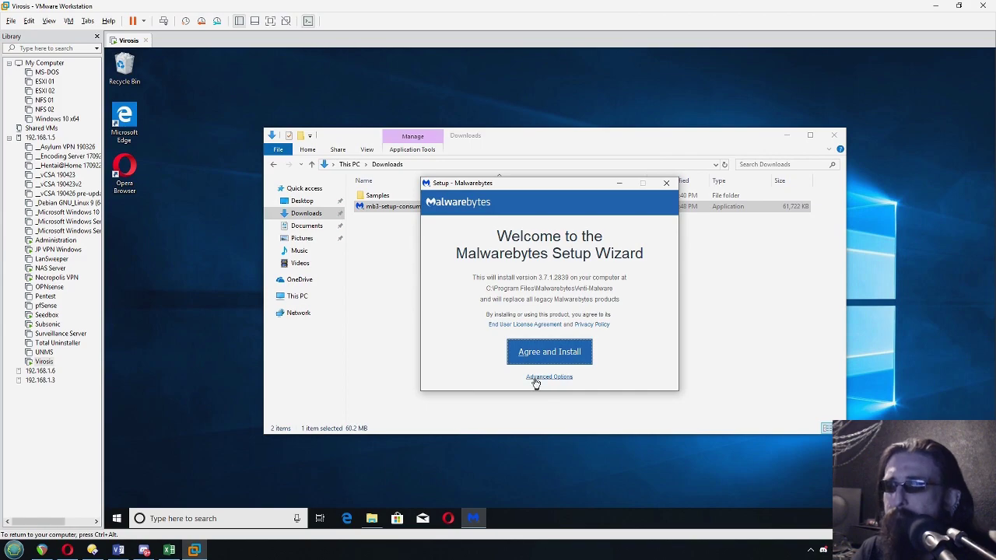
left_click(521, 347)
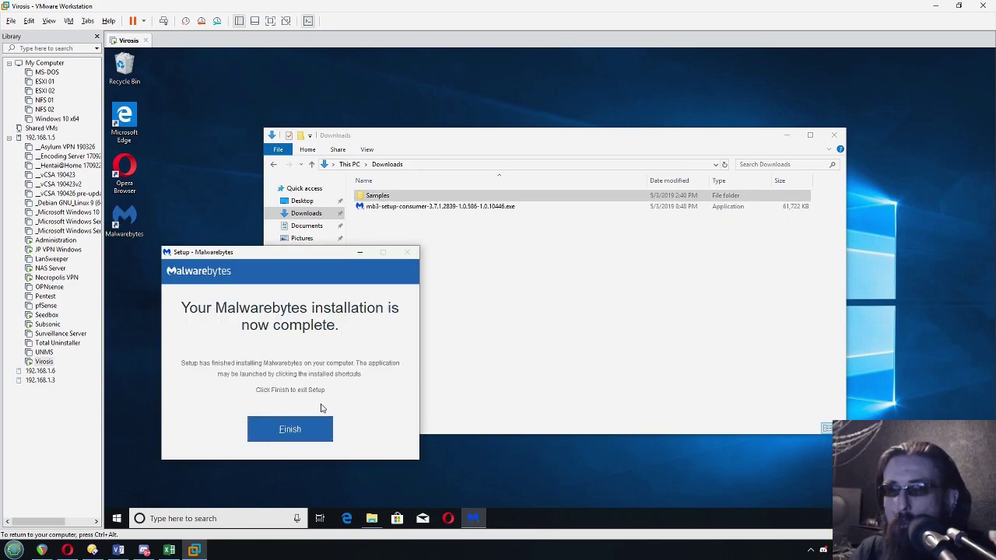
left_click(320, 427)
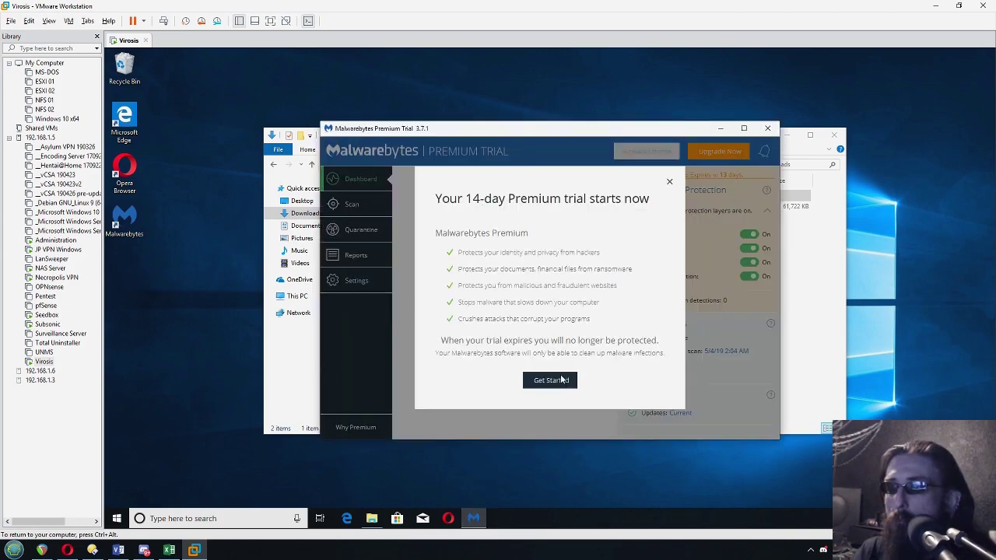
Dismiss the Malwarebytes Premium trial notice, check for updates, and move the program window clear of the Downloads folder.
left_click(669, 181)
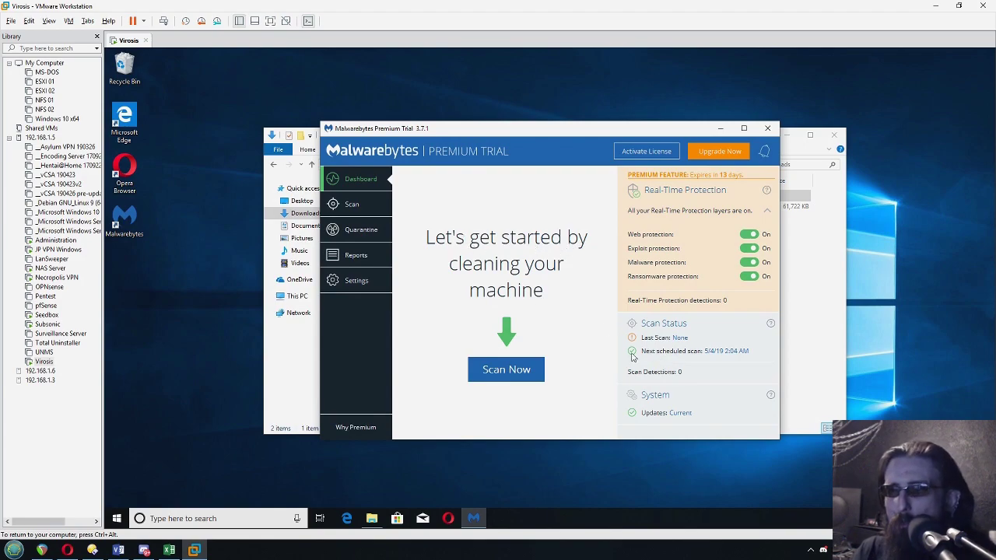
left_click(480, 377)
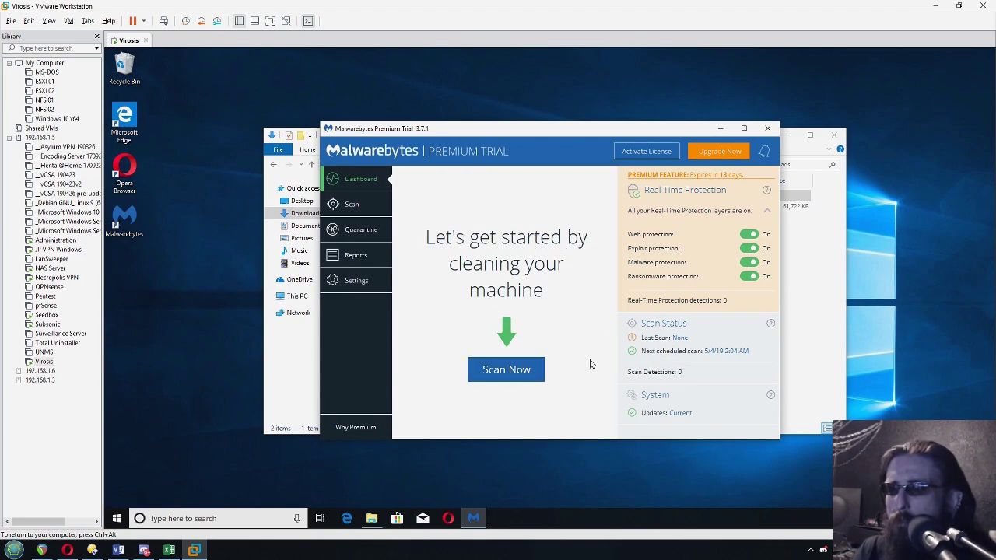
left_click(676, 414)
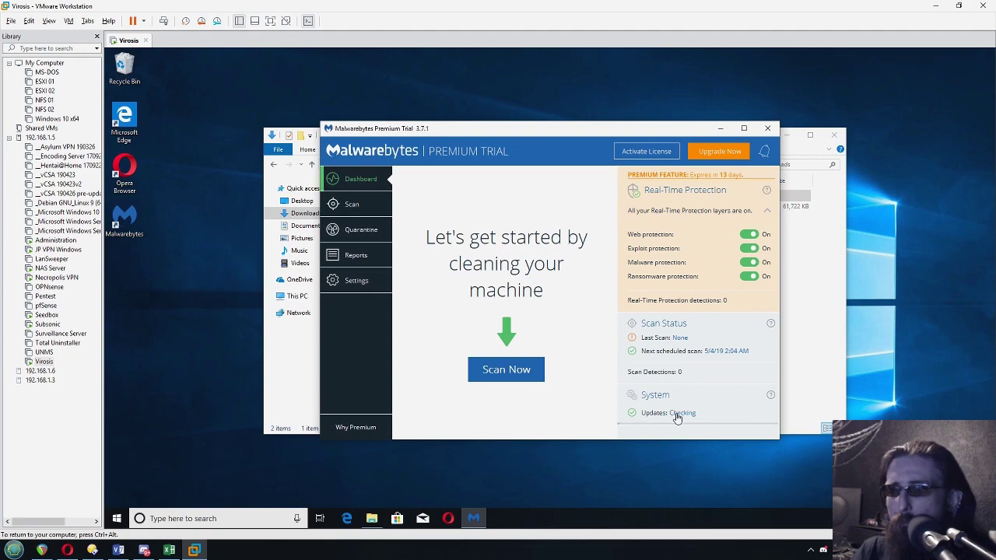
left_click_drag(473, 129, 348, 137)
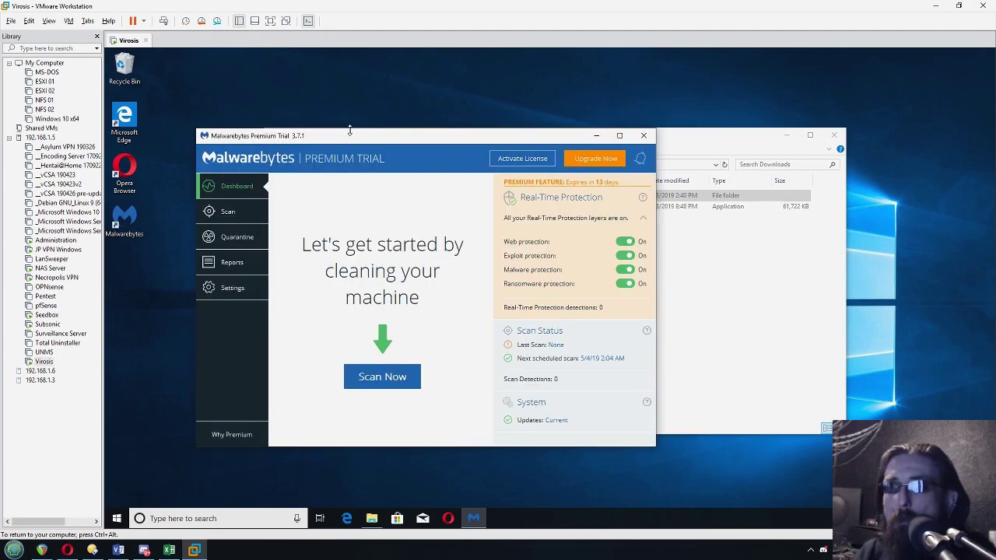
Scan the Samples folder in Downloads with Malwarebytes and quarantine all the detected items.
left_click(723, 290)
left_click(387, 198)
right_click(388, 198)
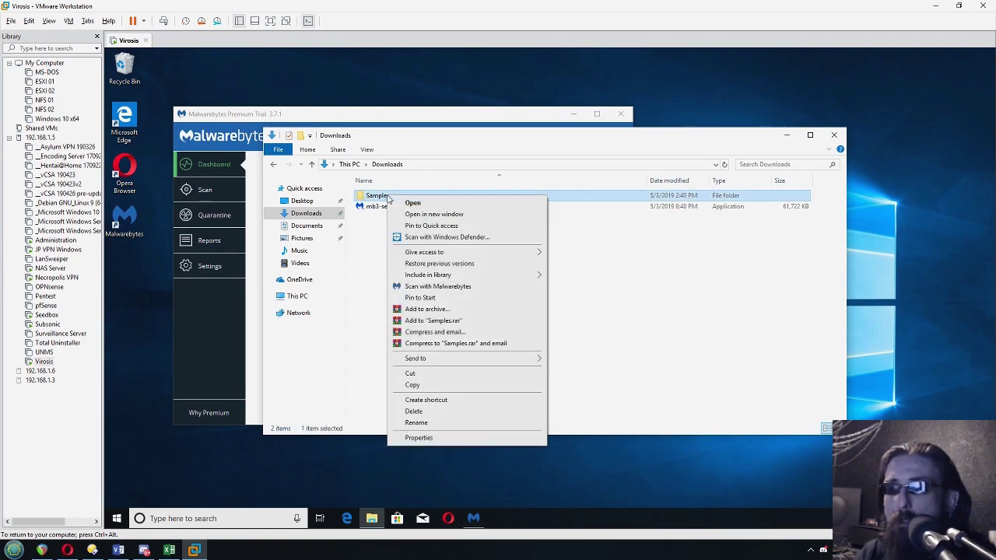
left_click(458, 287)
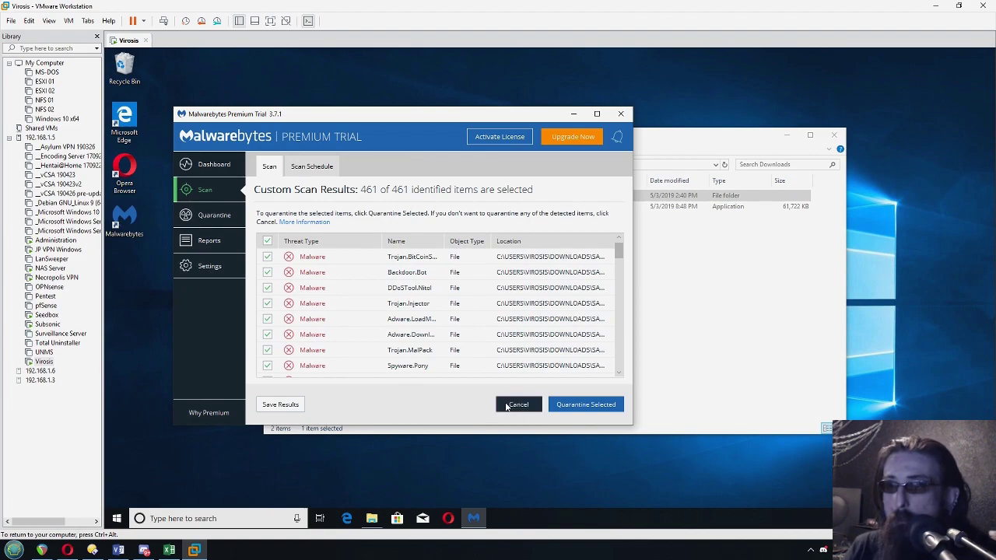
left_click(588, 405)
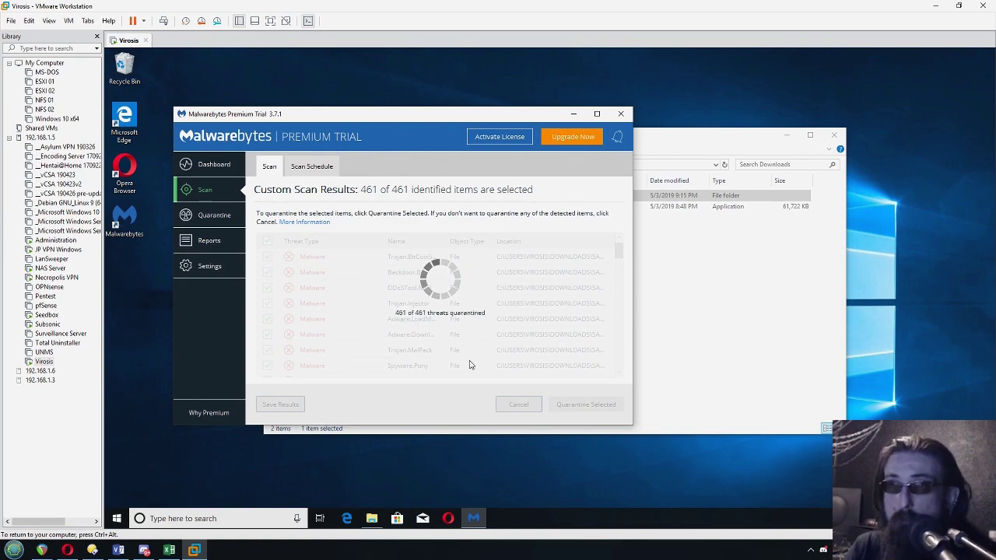
Open the Samples folder to check its remaining files, and set Malwarebytes' Remained value to 39 in the Excel workbook.
left_click(704, 285)
right_click(378, 196)
left_click(401, 201)
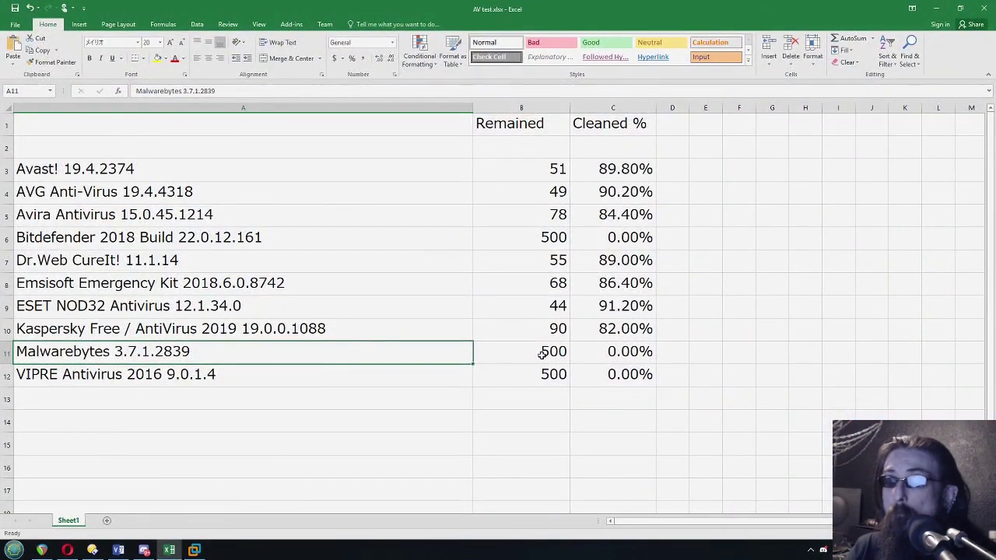
left_click(545, 355)
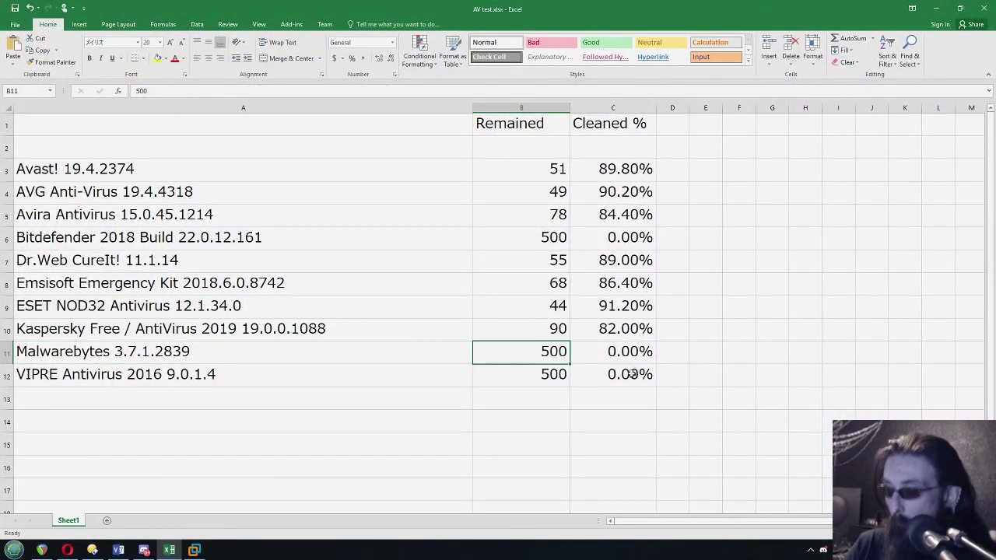
type("39")
key("Return")
left_click(176, 238)
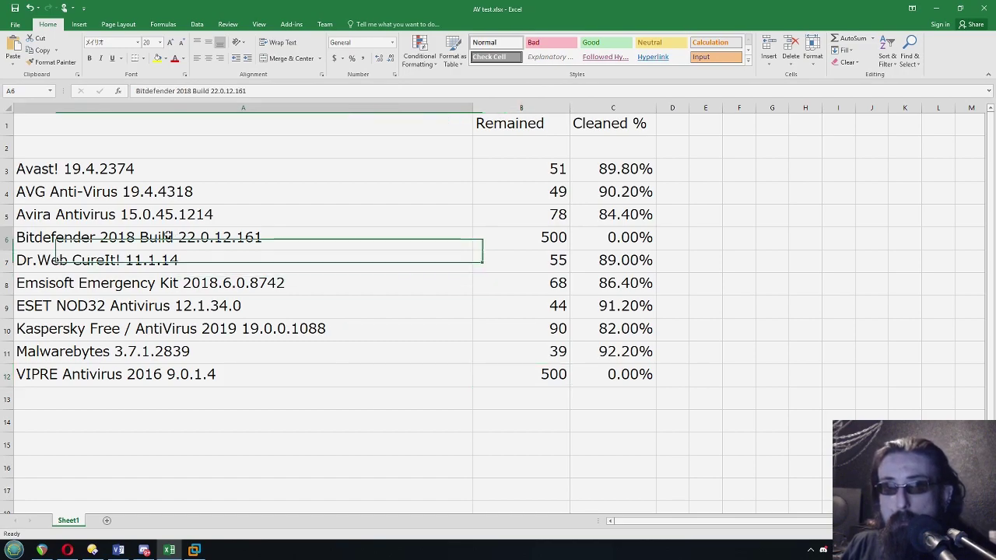
left_click(170, 375)
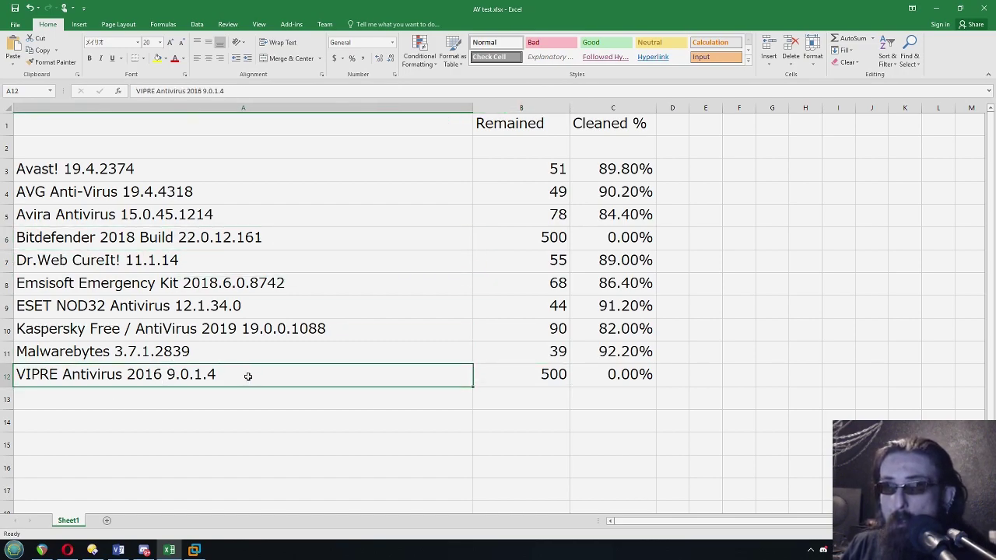
left_click(322, 241)
left_click(491, 240)
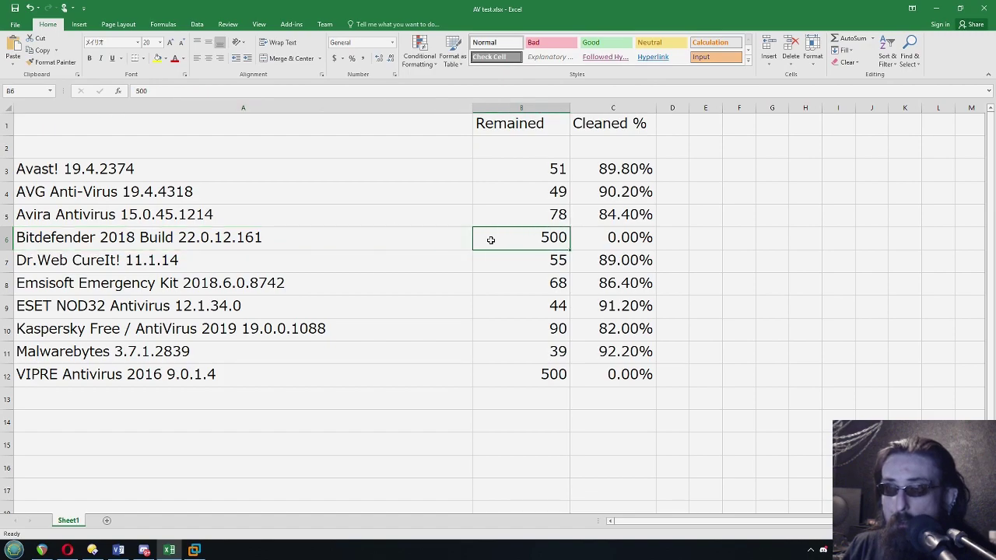
left_click(500, 378)
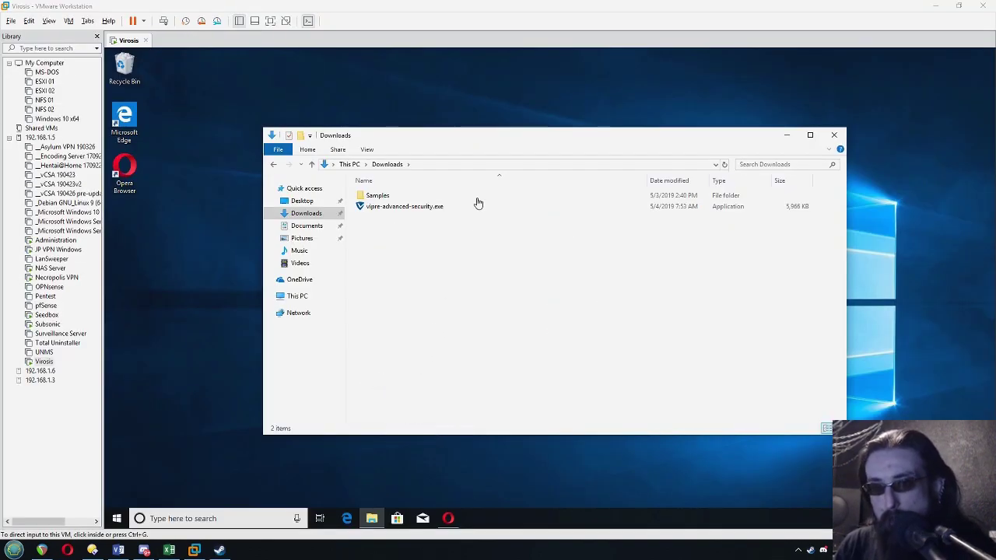
In the virtual machine, run vipre-advanced-security.exe with administrator approval, accept the license agreement, and continue without a product key.
left_click(417, 290)
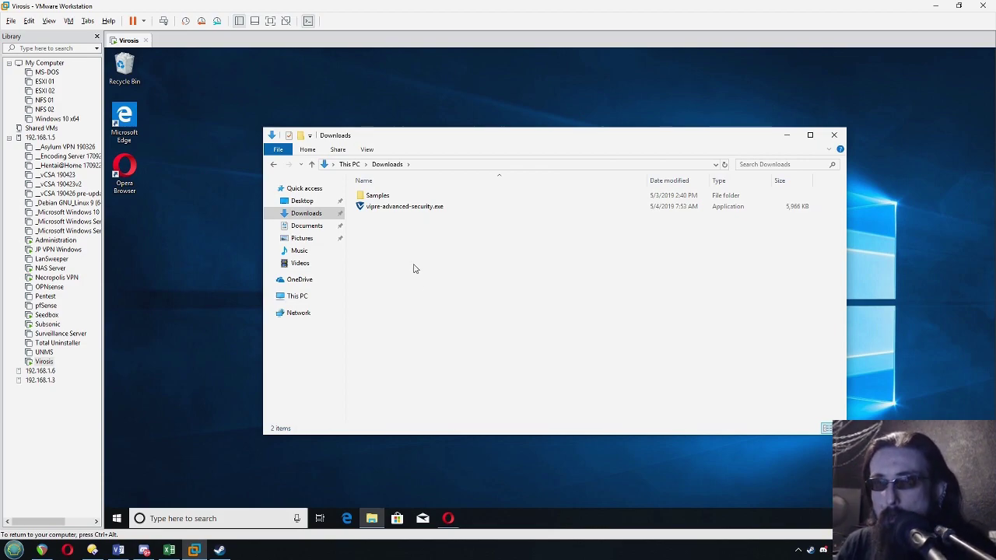
left_click(382, 208)
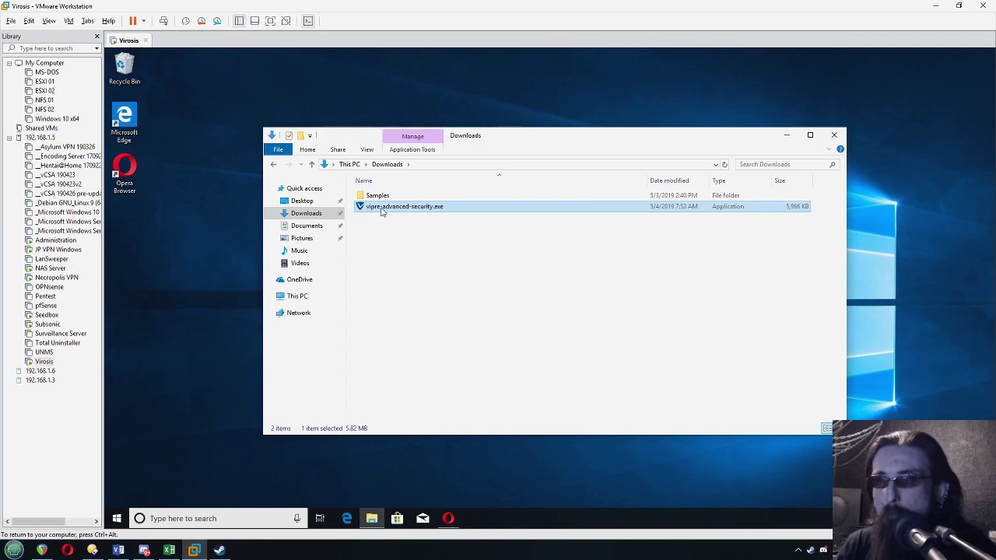
double_click(382, 209)
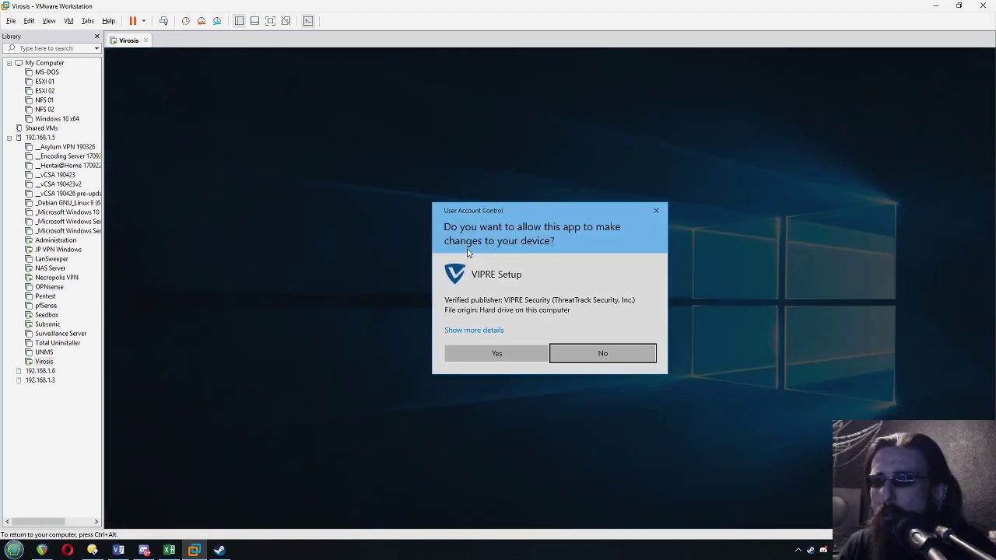
left_click(514, 353)
left_click(563, 377)
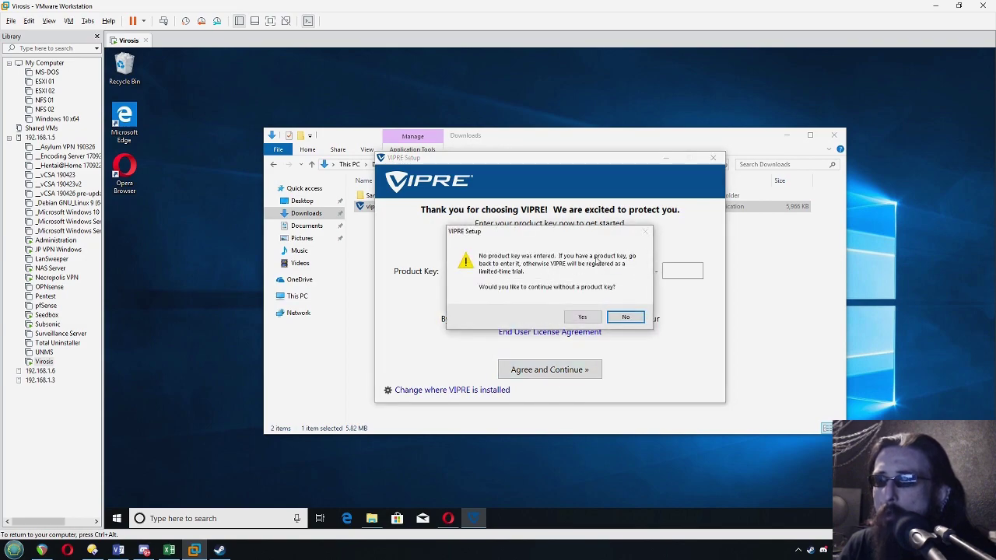
left_click(583, 318)
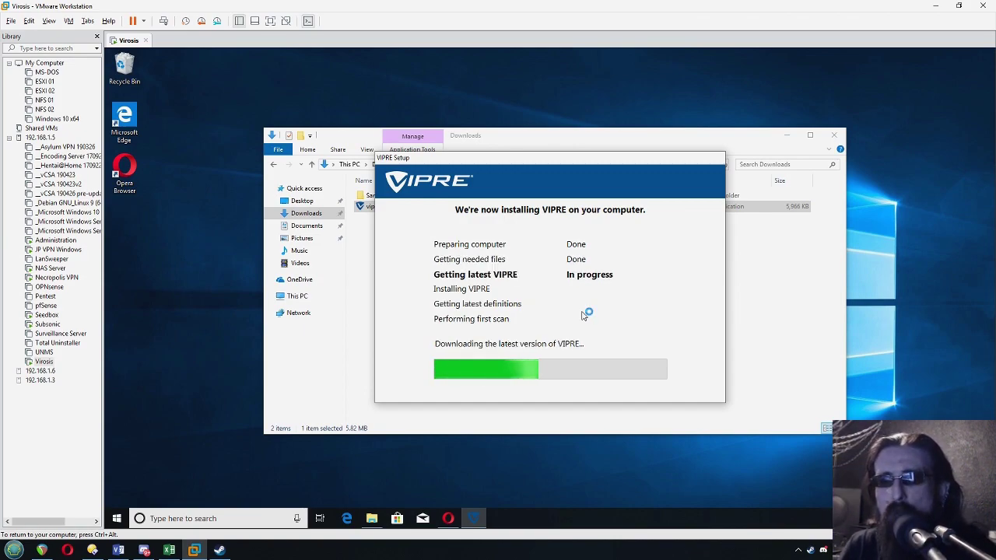
Move the VIPRE Setup window aside and open the Updates settings in VIPRE to check the software version.
left_click_drag(600, 159, 786, 114)
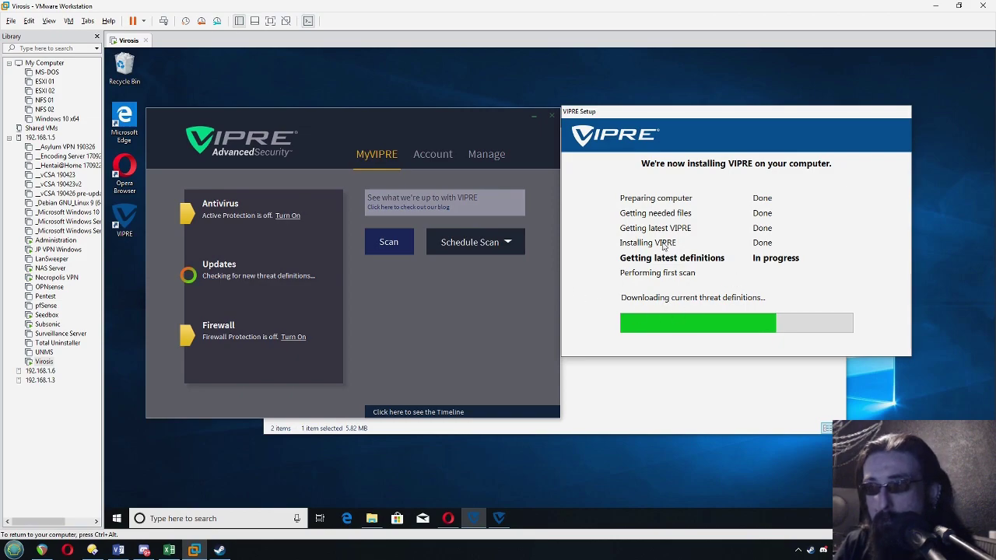
left_click(443, 354)
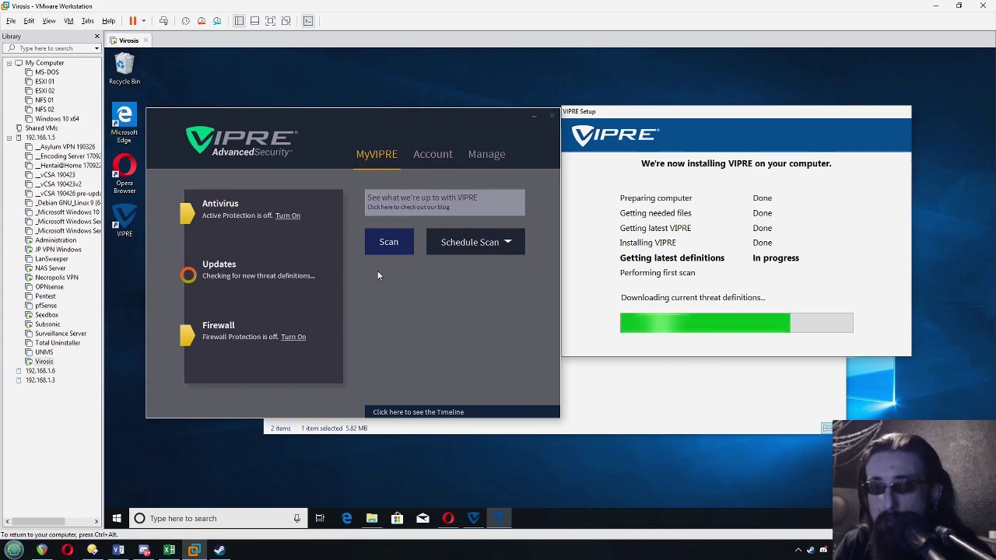
left_click(388, 242)
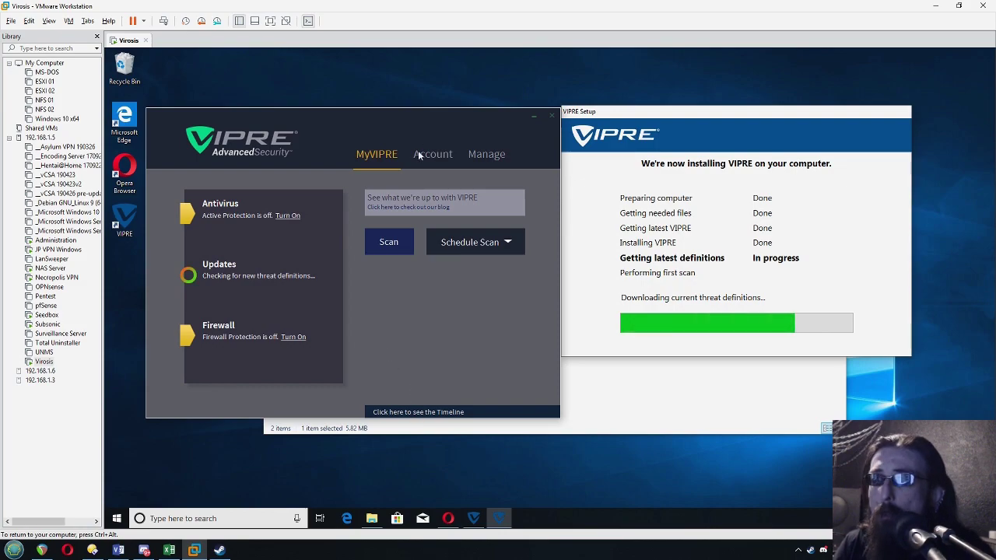
left_click(484, 156)
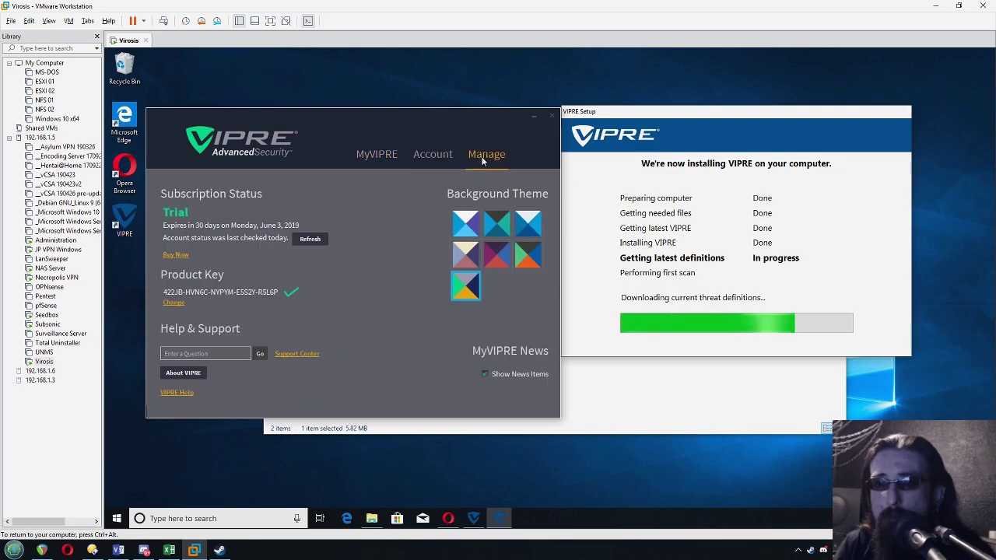
left_click(177, 205)
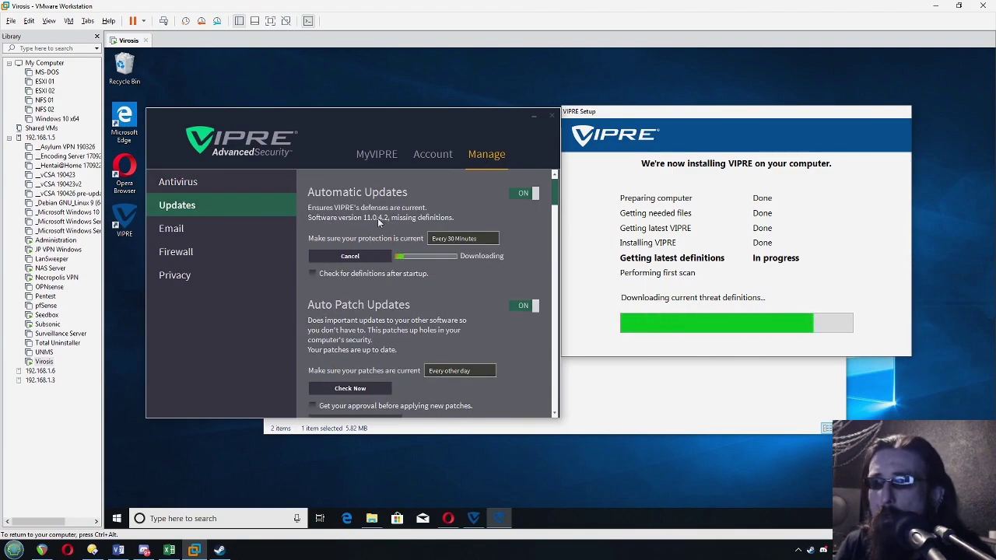
Switch to the Excel workbook and change the VIPRE entry to VIPRE Antivirus 11.0.4.2.
left_click(169, 550)
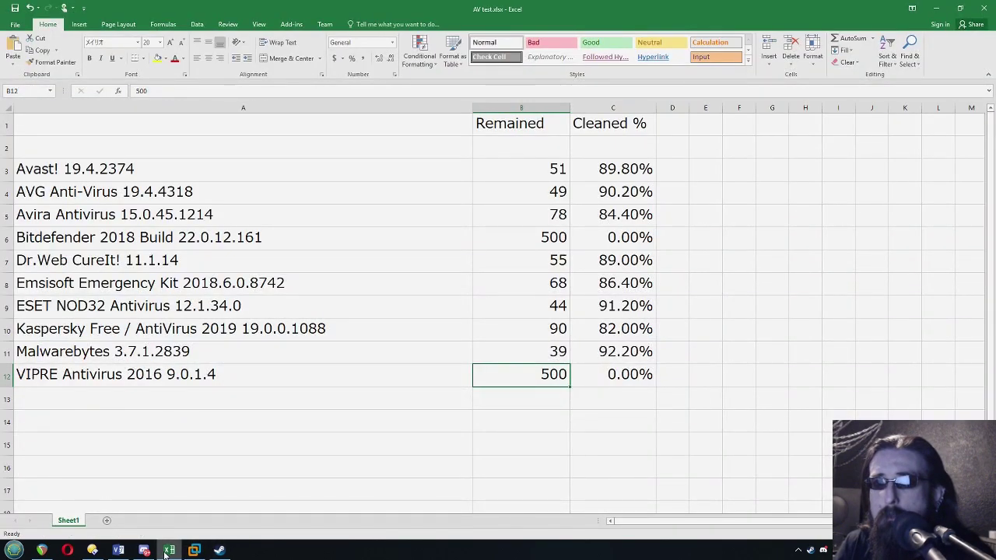
double_click(153, 381)
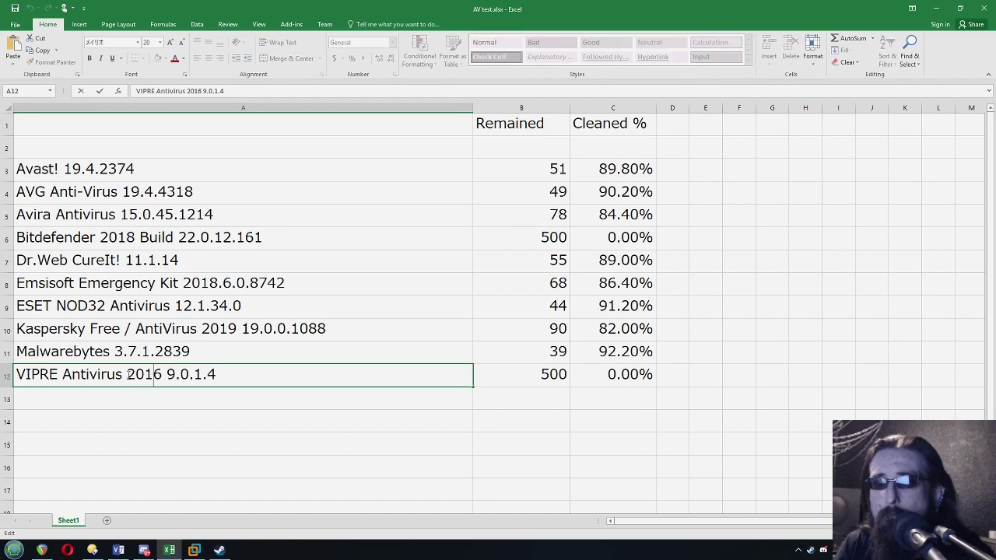
left_click_drag(128, 374, 289, 374)
type("11.0.4.")
left_click(270, 403)
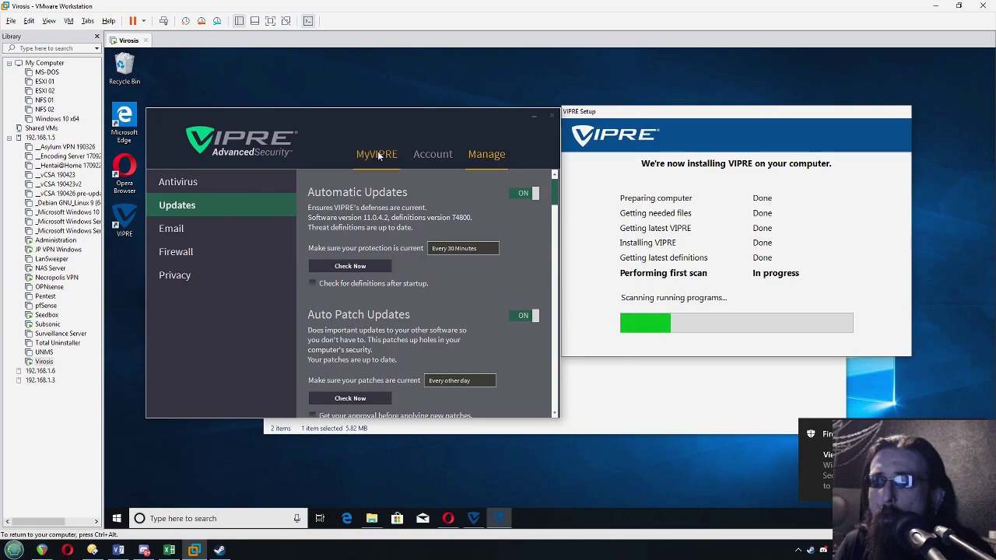
Return to VIPRE in the virtual machine, cancel its first scan, and finish the setup by continuing to VIPRE.
left_click(379, 156)
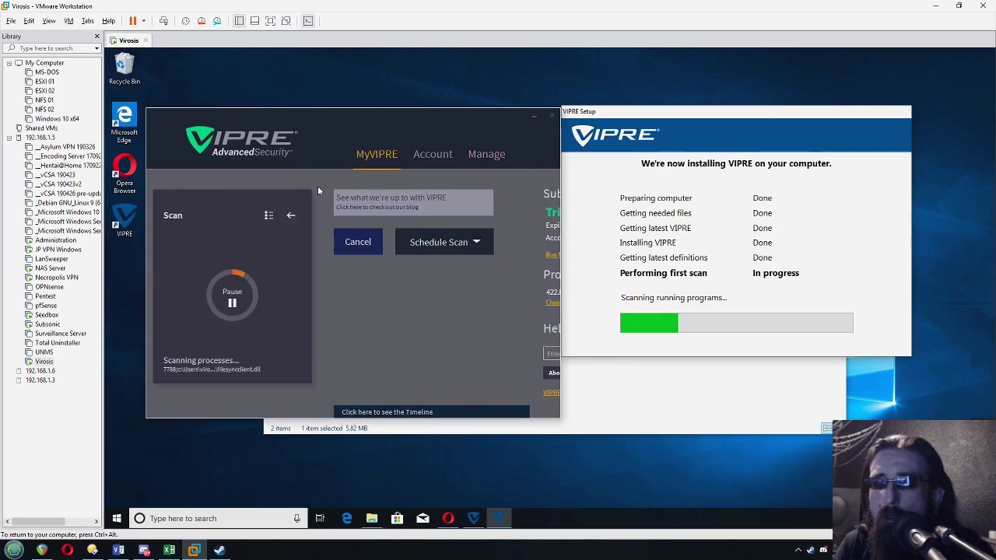
left_click(387, 244)
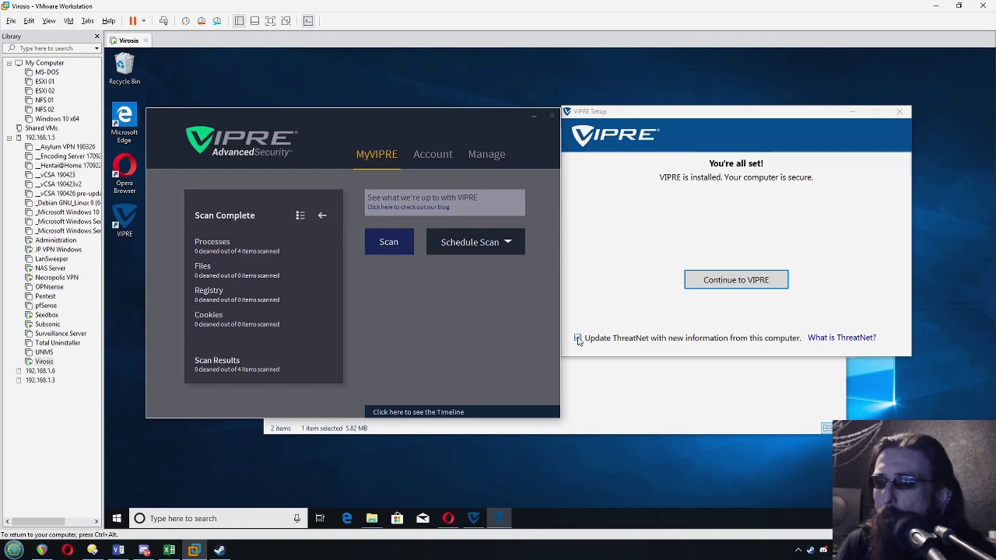
left_click(717, 280)
Check the Samples folder's properties, and scan the folder with VIPRE.
right_click(389, 197)
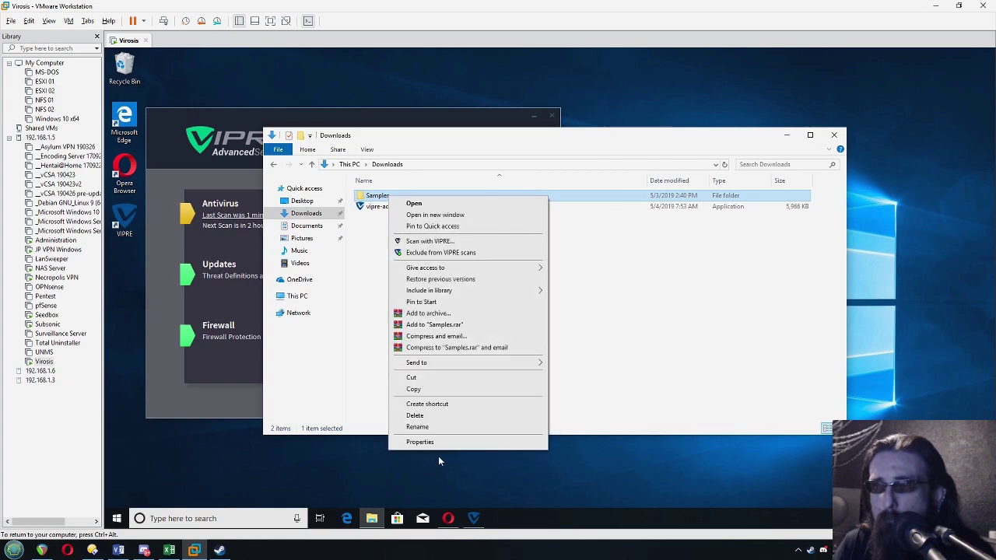
left_click(431, 441)
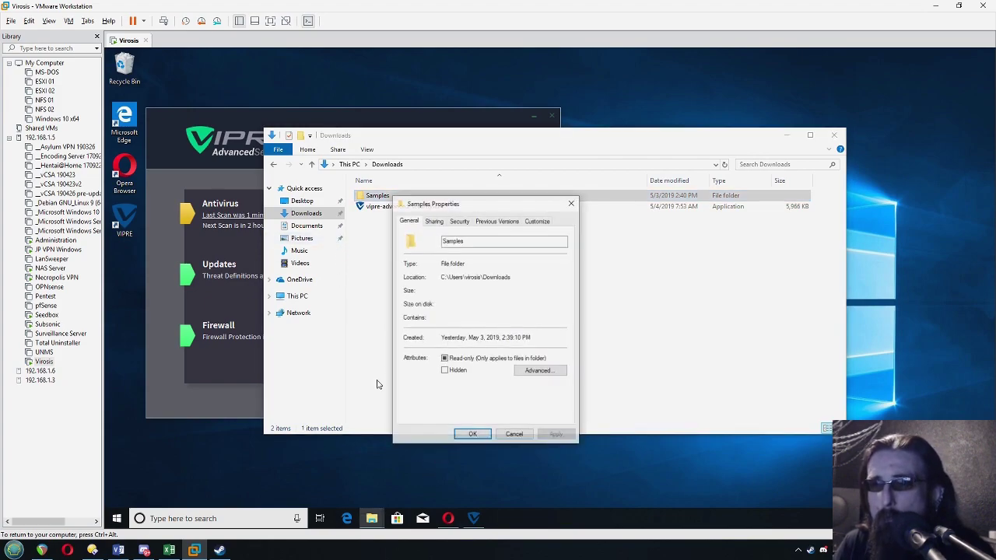
left_click(513, 434)
right_click(384, 199)
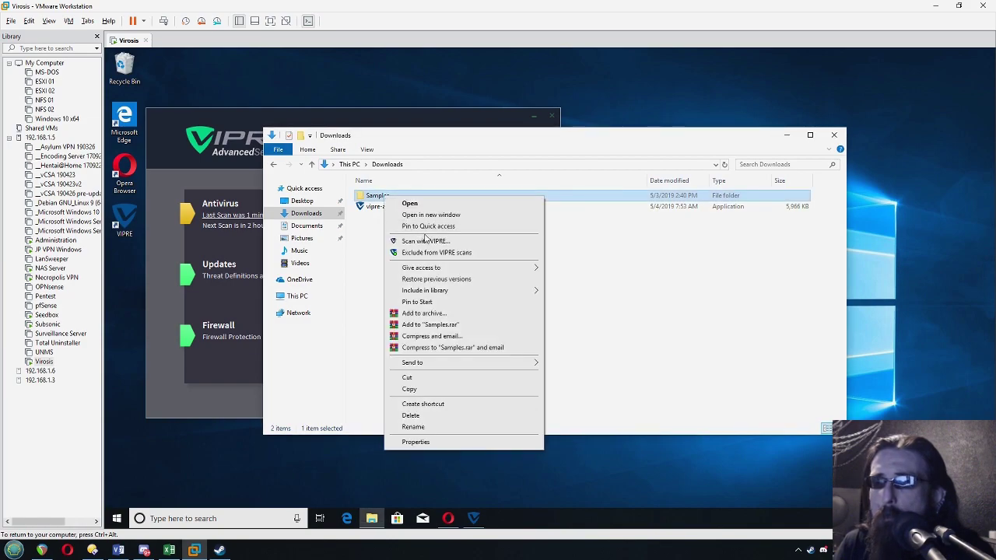
left_click(459, 243)
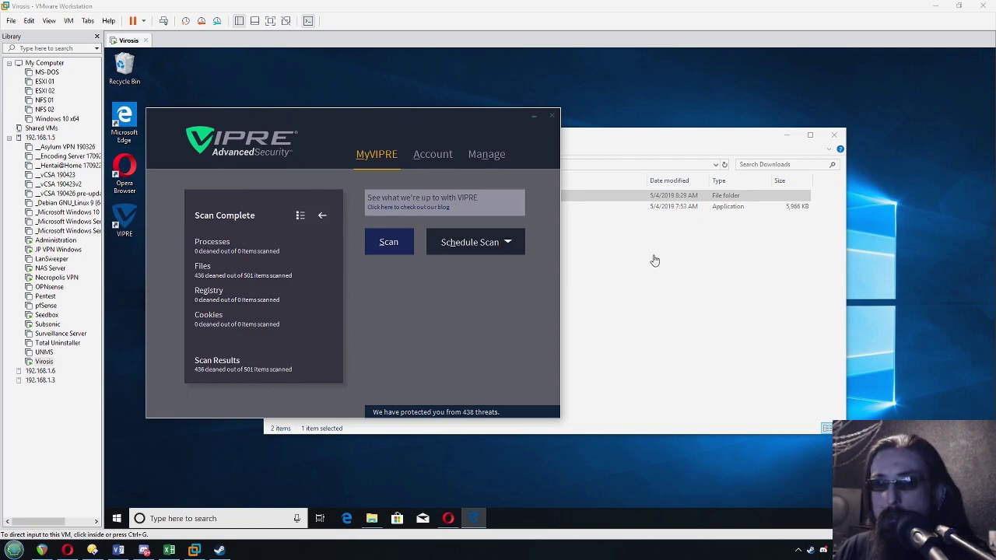
Open the scanned Samples folder to check its item count, and set VIPRE's Remained value to 66 in the Excel workbook.
left_click(205, 401)
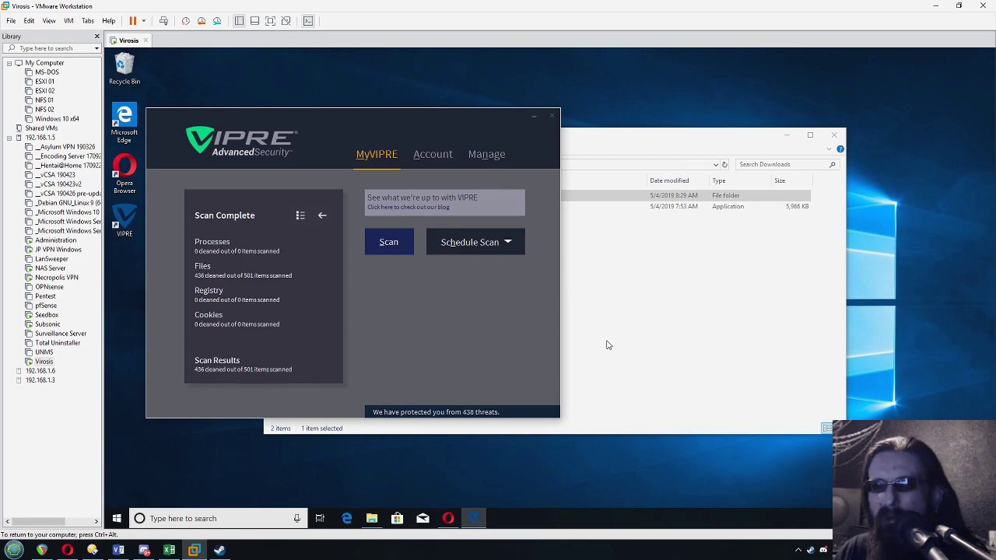
left_click(637, 336)
right_click(393, 199)
left_click(406, 204)
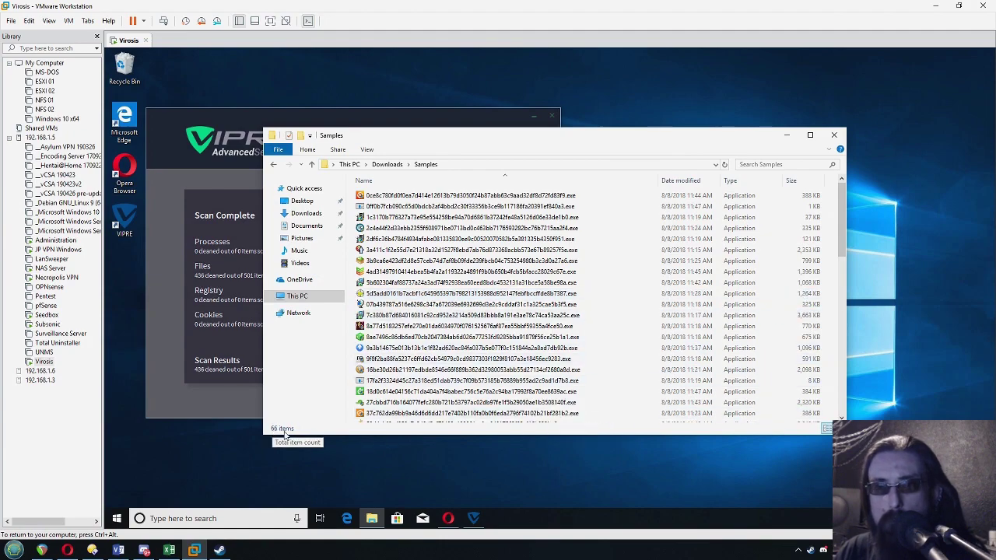
left_click(170, 551)
left_click(516, 378)
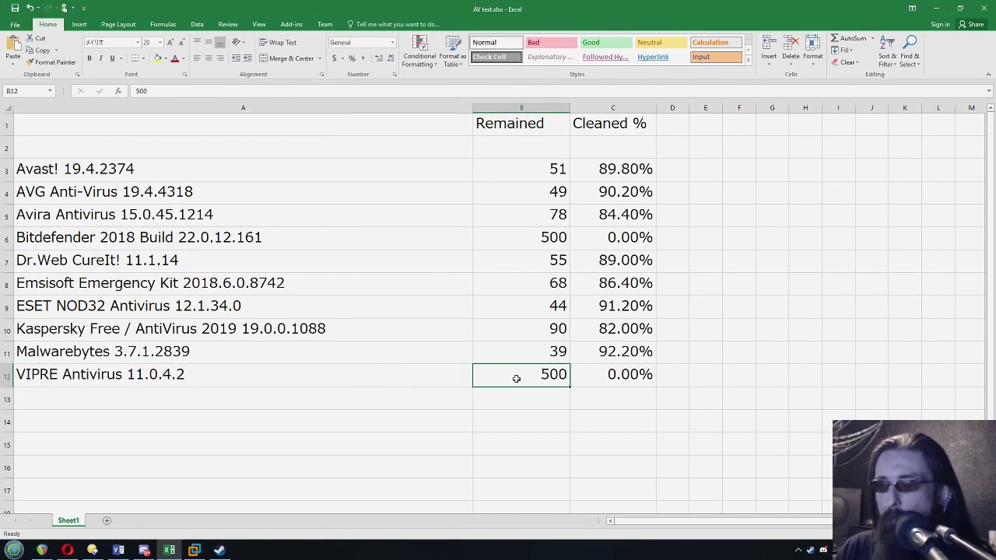
type("66")
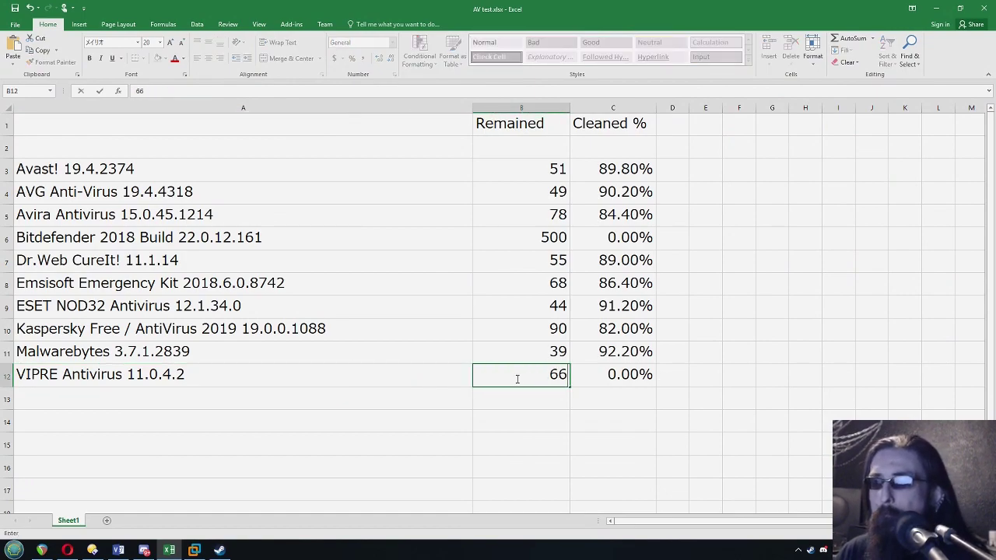
left_click(236, 242)
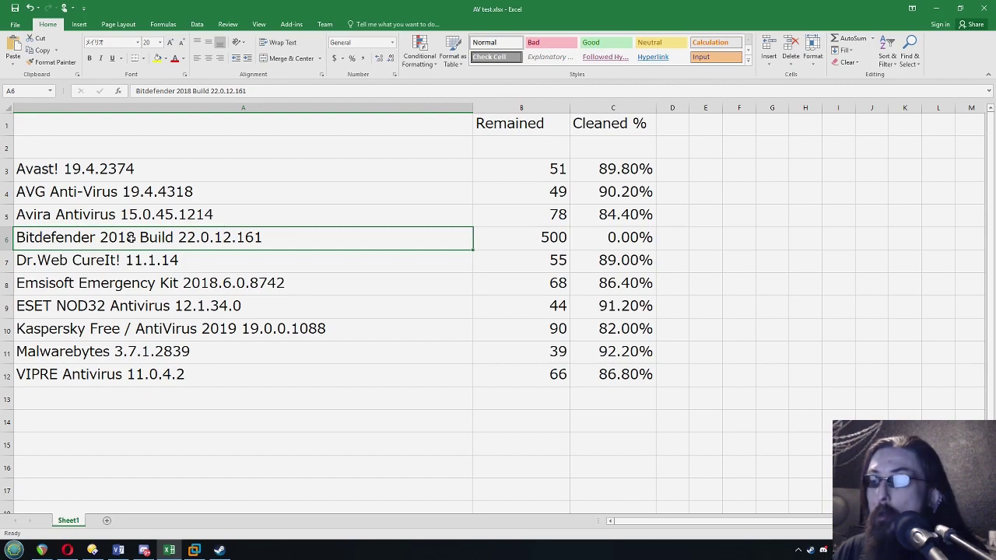
Switch back to the virtual machine and open the Free Desktop Apps page on the Bitdefender website.
left_click(929, 11)
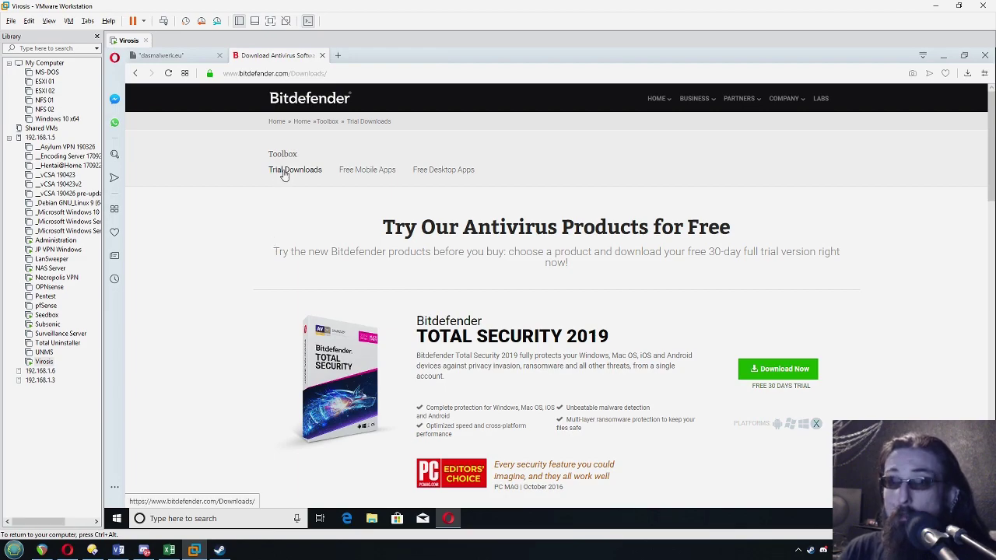
left_click(444, 169)
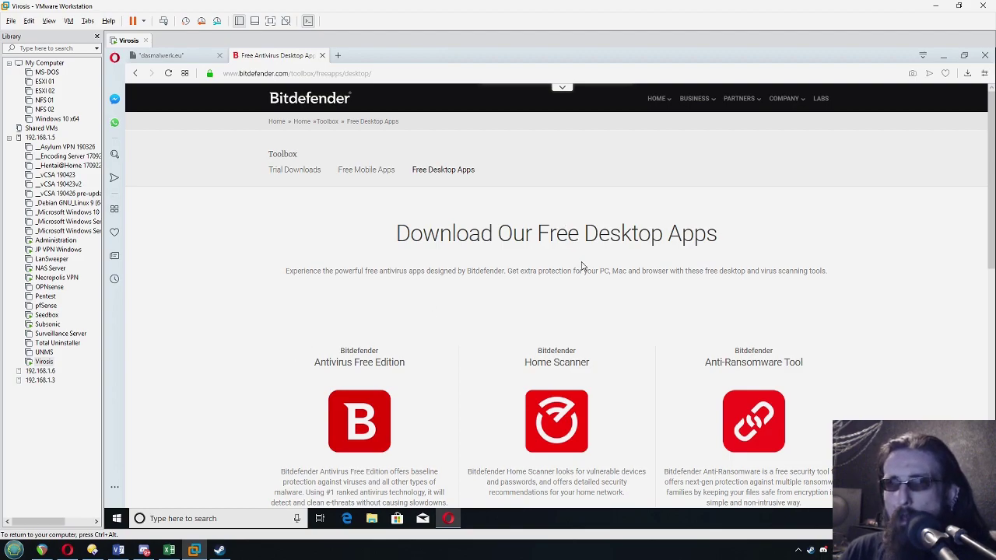
Download Bitdefender Antivirus Free Edition, run bitdefender_online.exe, allow it to make changes, and install it with the Subscription Agreement accepted.
scroll(582, 266, "down", 1)
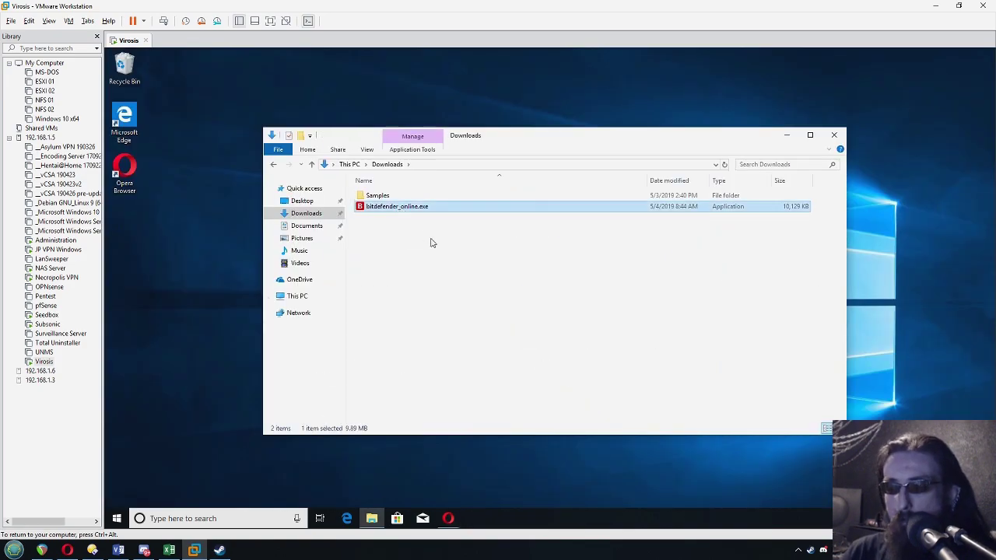
key("Return")
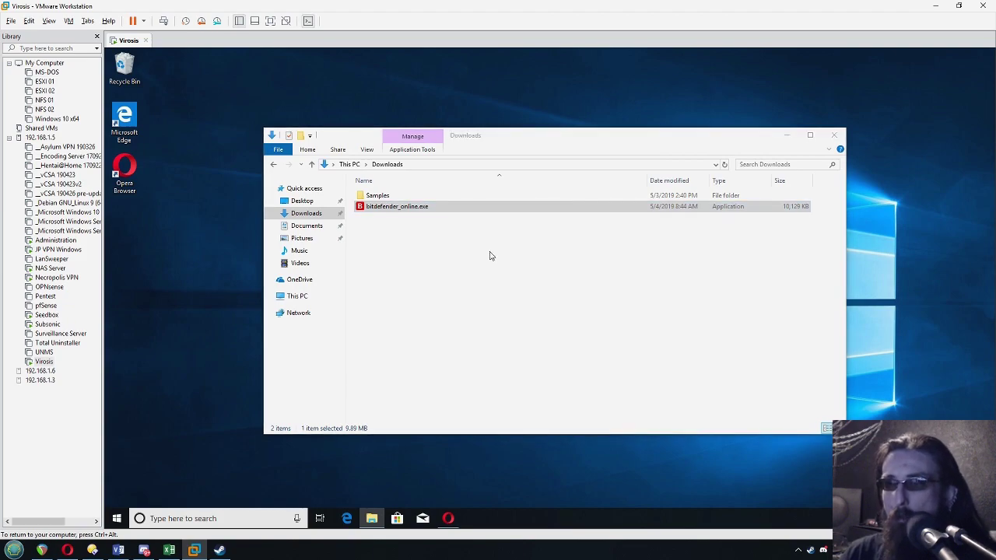
double_click(382, 211)
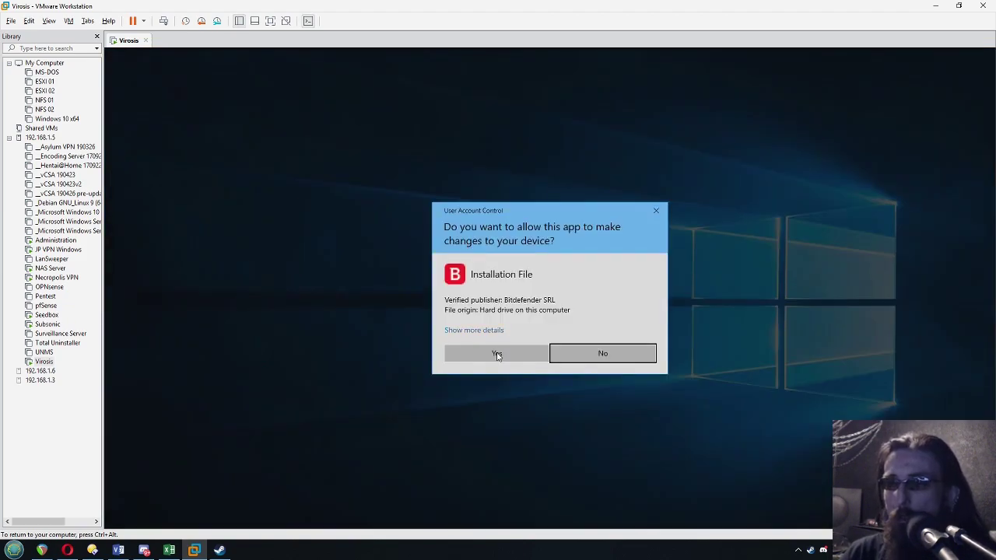
left_click(497, 353)
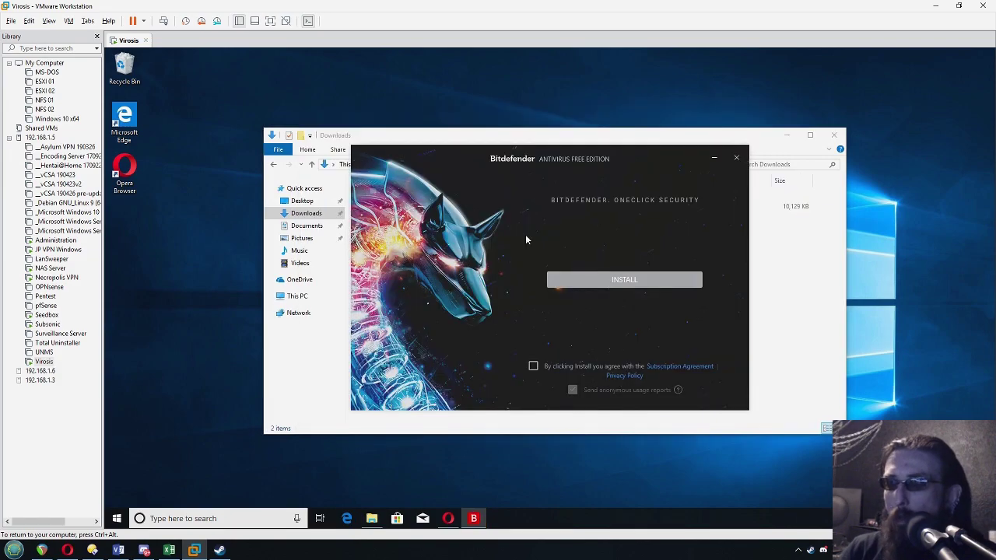
left_click(534, 368)
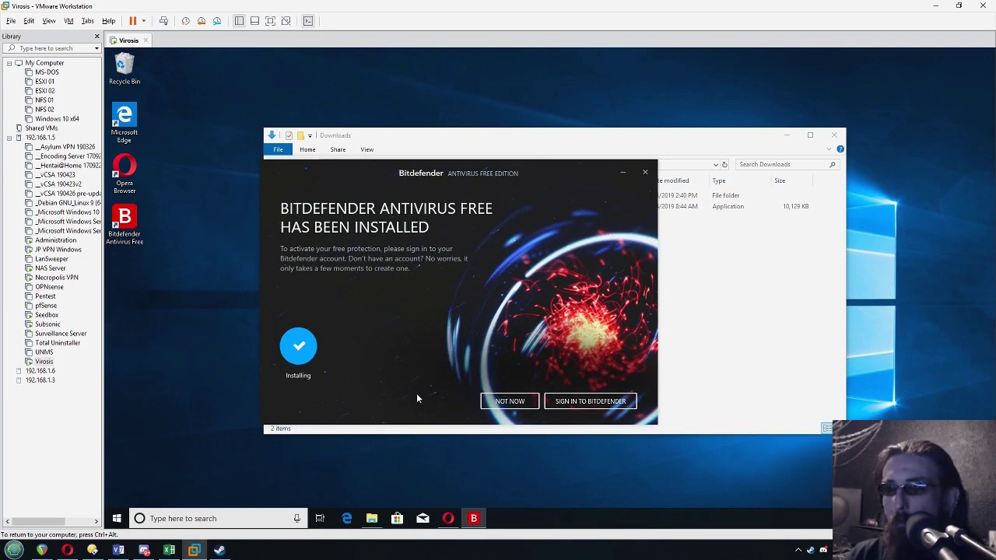
Postpone the Bitdefender sign-in, close the account form, and reopen it from the activation prompt.
left_click(510, 402)
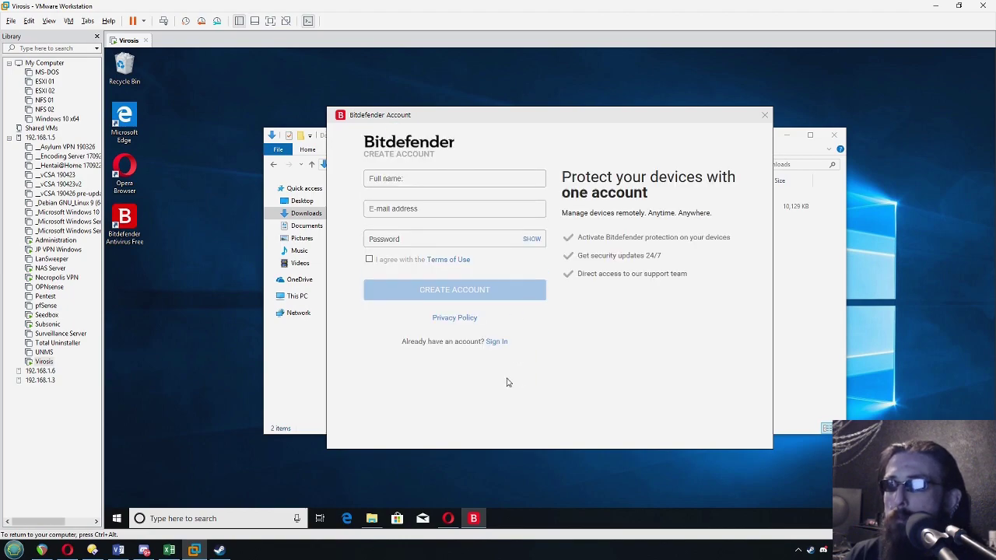
left_click(765, 115)
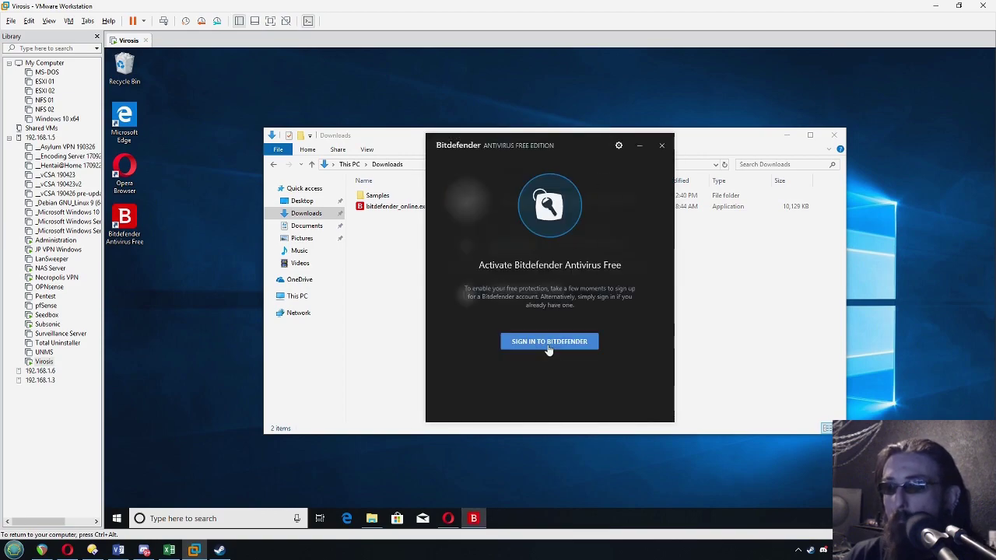
left_click(549, 350)
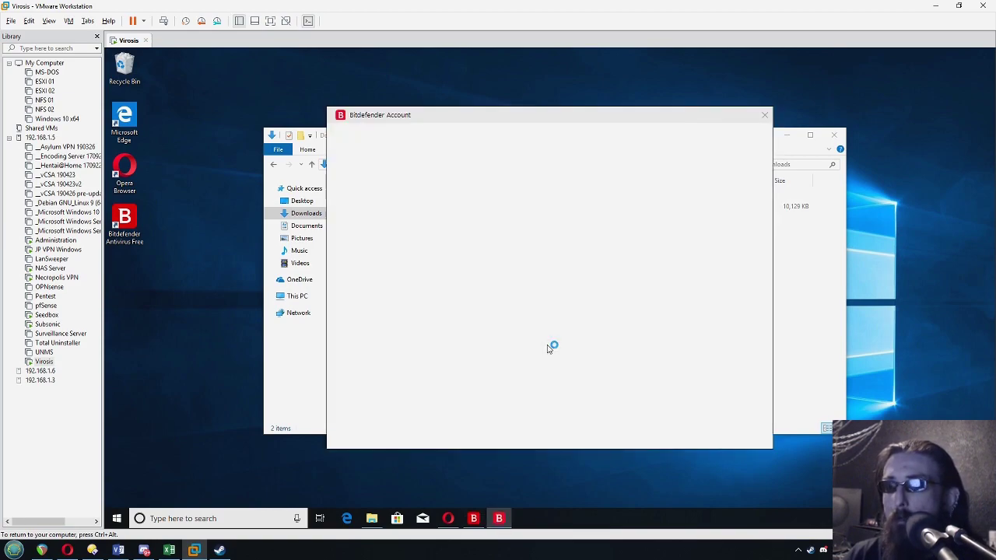
Switch to the Opera browser, search for temp email, and open the Temp Mail site.
left_click(448, 518)
left_click(401, 71)
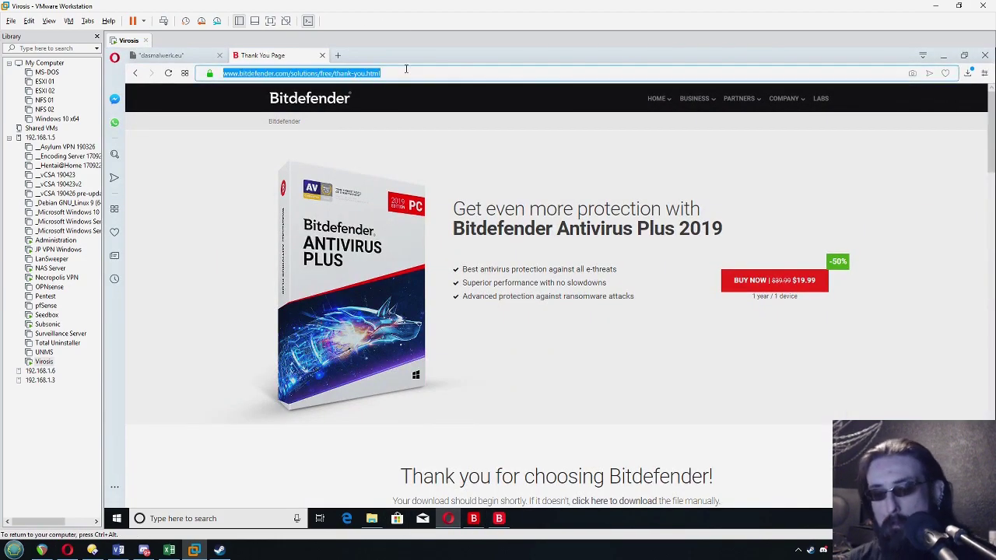
type("temp email")
key("Return")
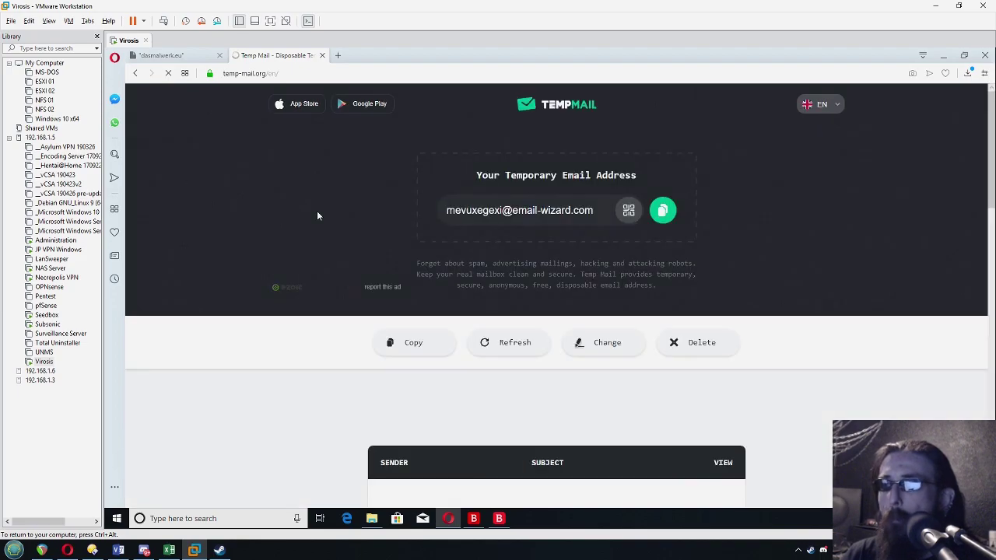
Copy the temporary email address into the Bitdefender account form's e-mail field, and fill in the full name.
key("ctrl+v")
double_click(410, 211)
key("ctrl+c")
left_click(428, 181)
key("ctrl+v")
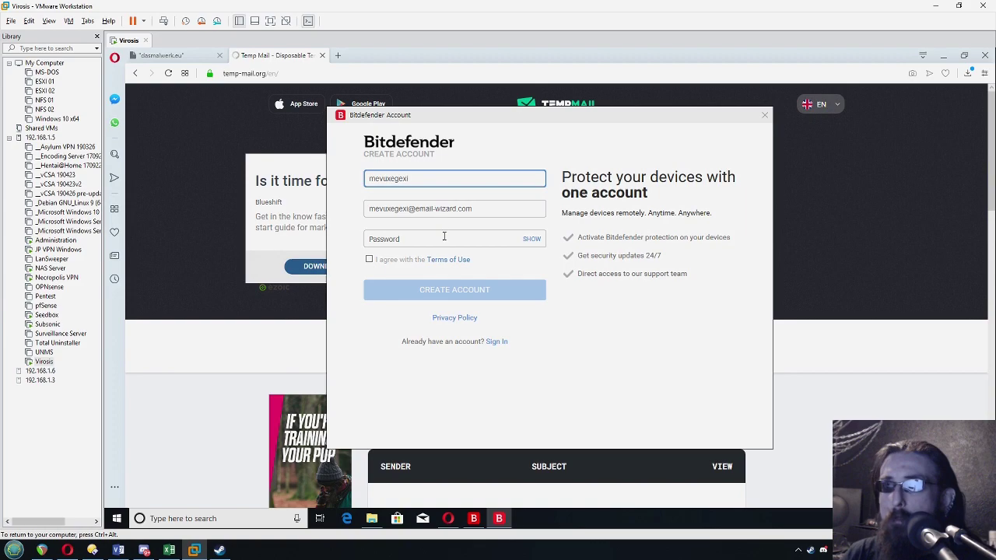
left_click(444, 236)
left_click(387, 178)
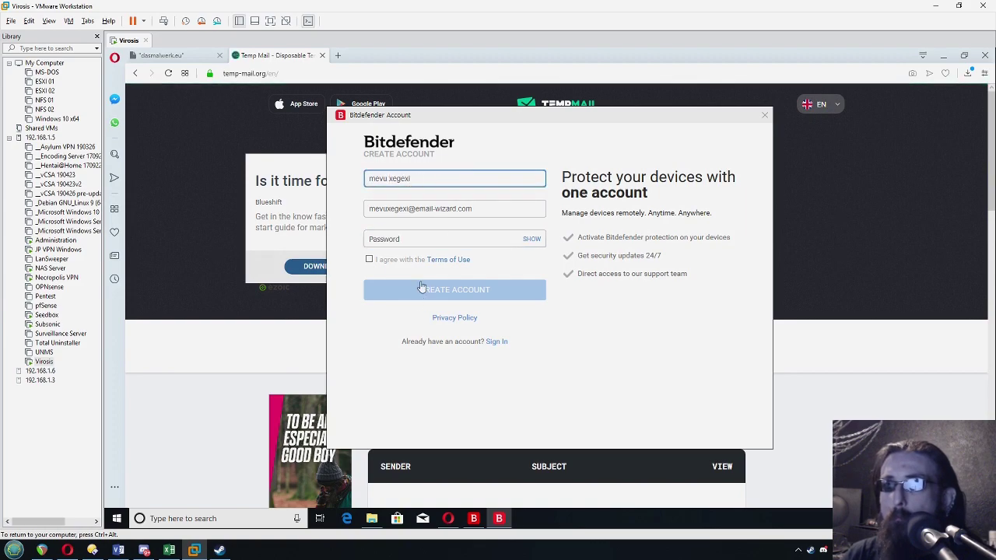
Agree to the Terms of Use, enter the account password, replace it with a longer one, and create the Bitdefender account.
key("Tab")
key("Tab")
type("••••••")
left_click(370, 260)
left_click(470, 289)
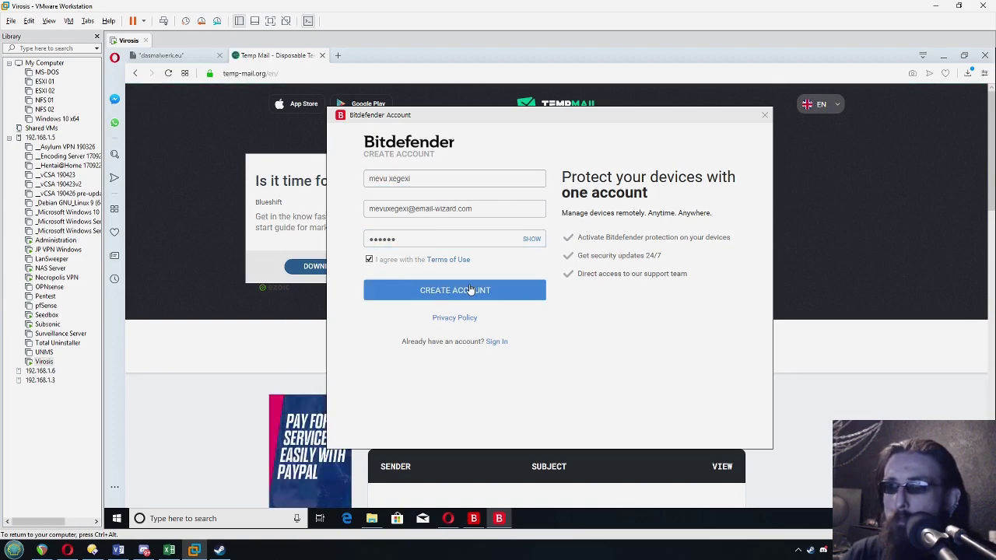
left_click_drag(397, 235, 355, 248)
type("•••••••••")
left_click_drag(438, 231, 345, 238)
type("••••••••••")
left_click(463, 288)
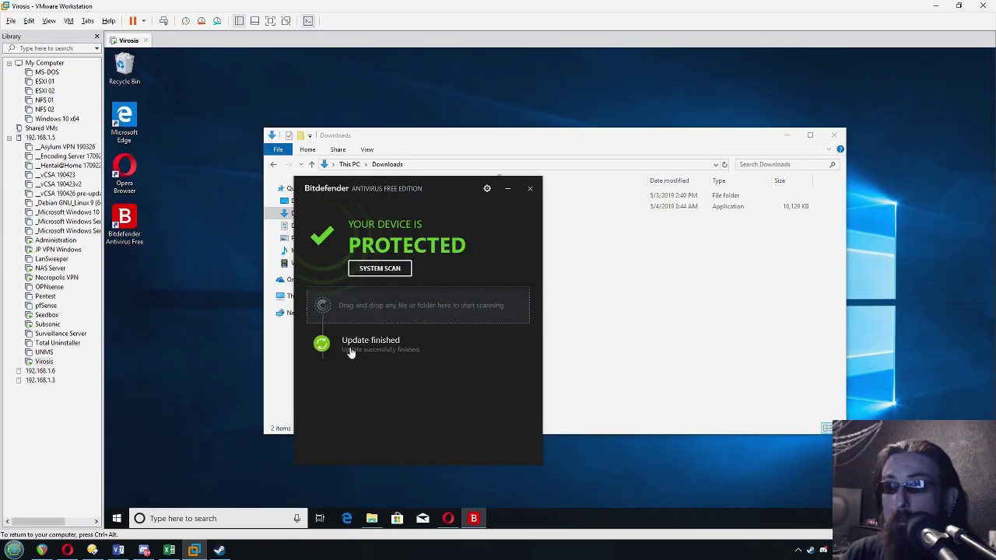
Review Bitdefender's update event and Protection settings, and move its main window aside.
left_click(394, 352)
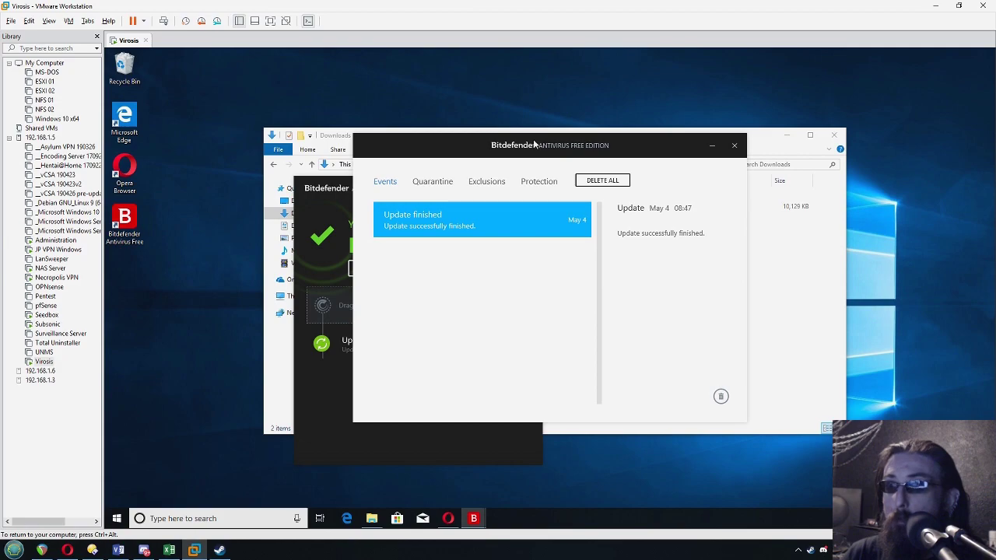
left_click(541, 183)
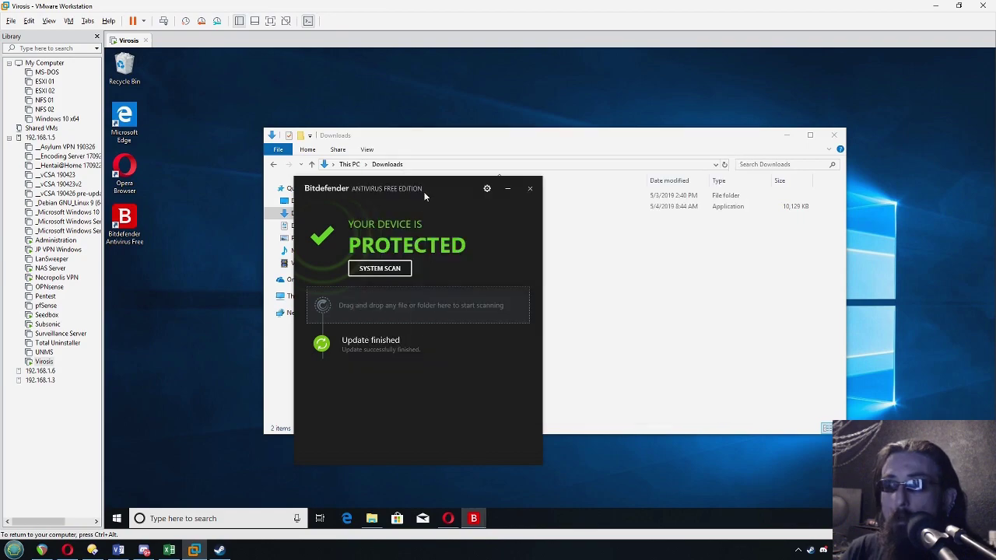
left_click_drag(425, 195, 310, 192)
Scan the Samples folder in Downloads with Bitdefender Antivirus Free.
left_click(580, 273)
left_click(383, 195)
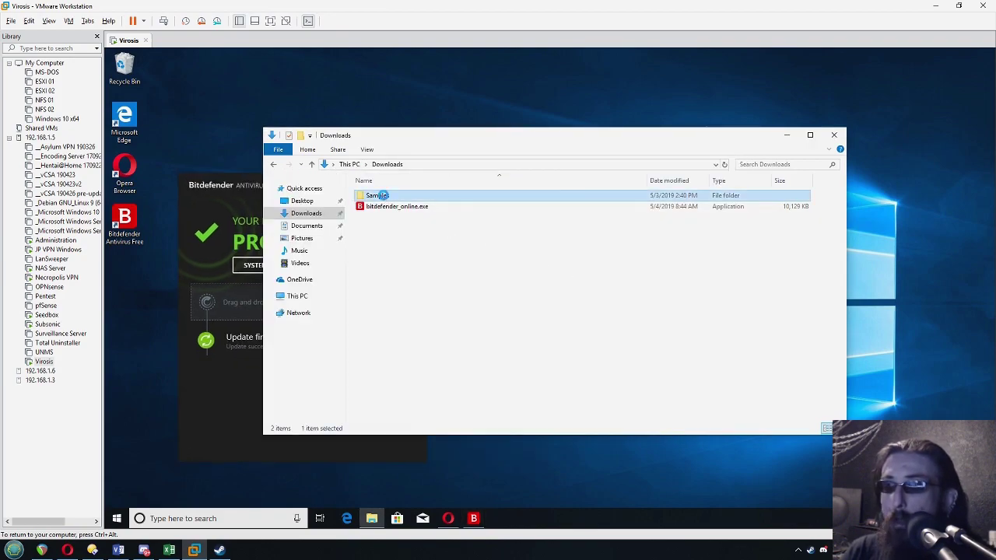
right_click(384, 199)
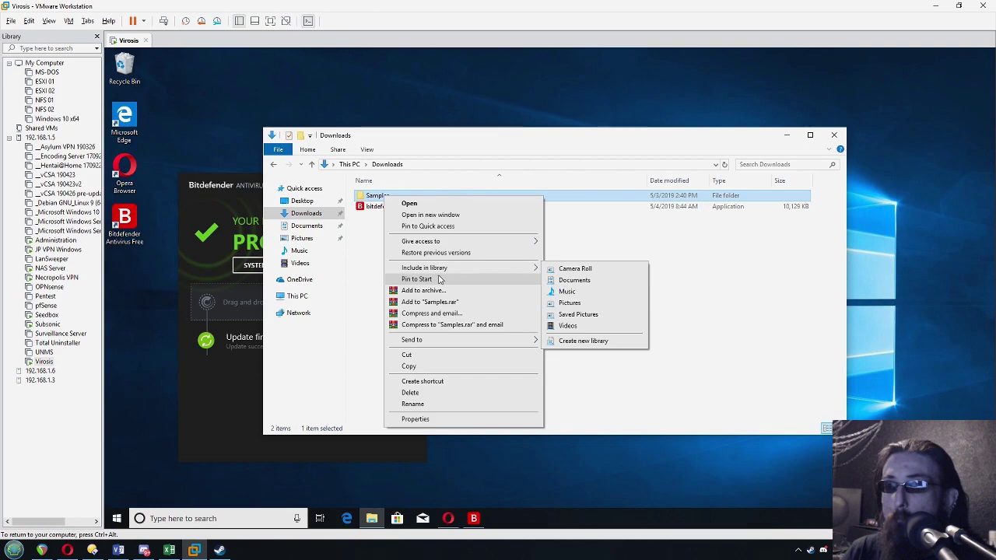
key("Escape")
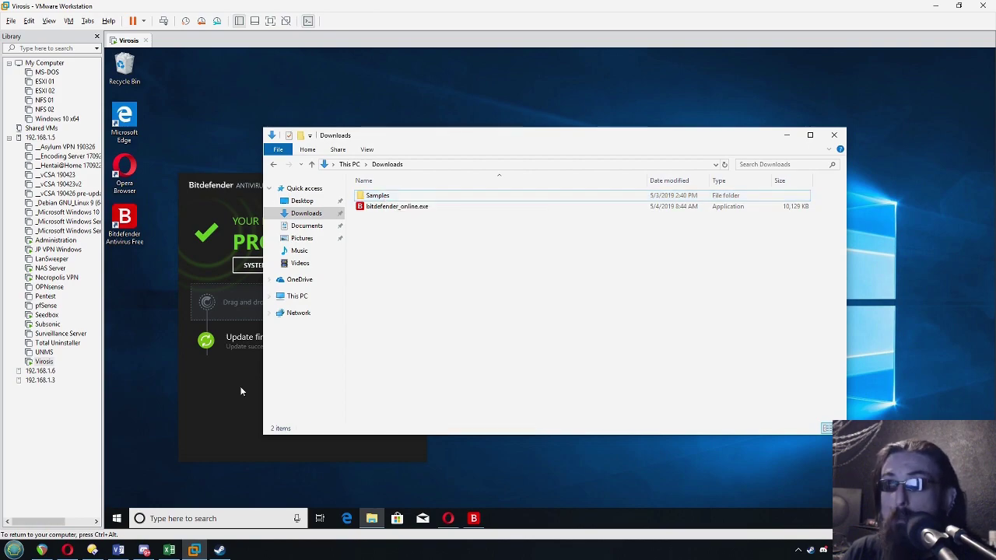
right_click(379, 200)
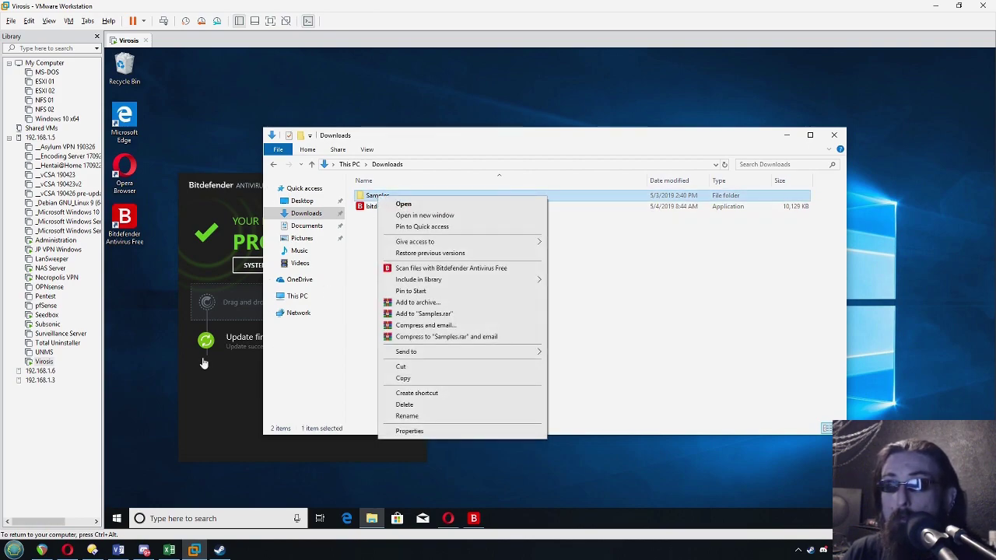
mouse_move(489, 281)
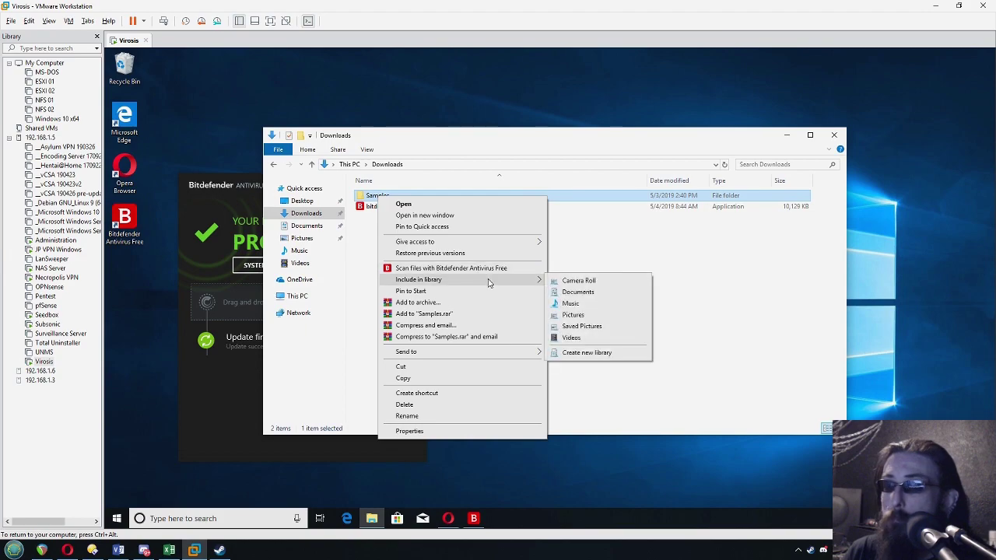
left_click(452, 269)
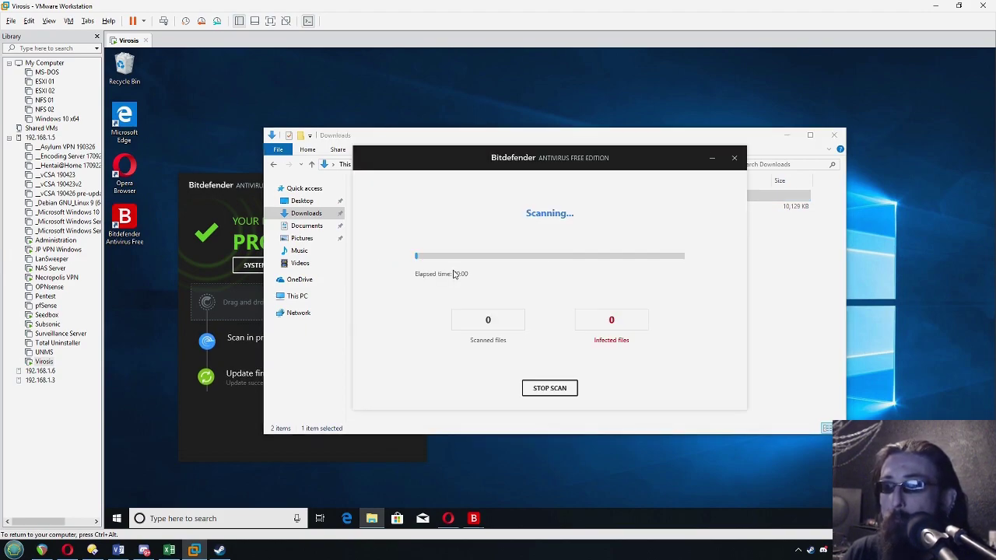
Move the scan window aside and skip all password-protected files in the scan.
left_click_drag(651, 212, 573, 207)
left_click(474, 185)
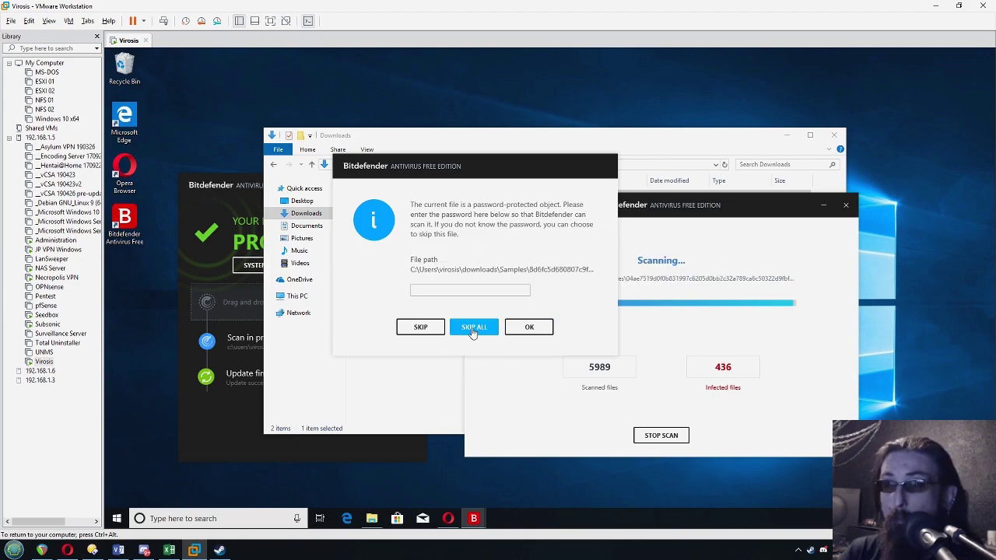
left_click(473, 328)
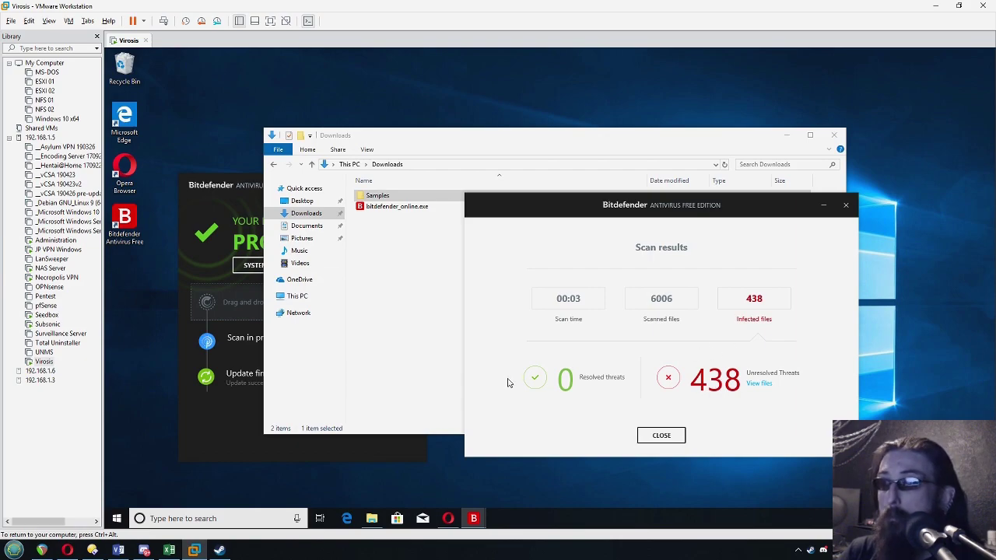
Check the number of files left in the Samples folder through its properties, and close them.
left_click(272, 440)
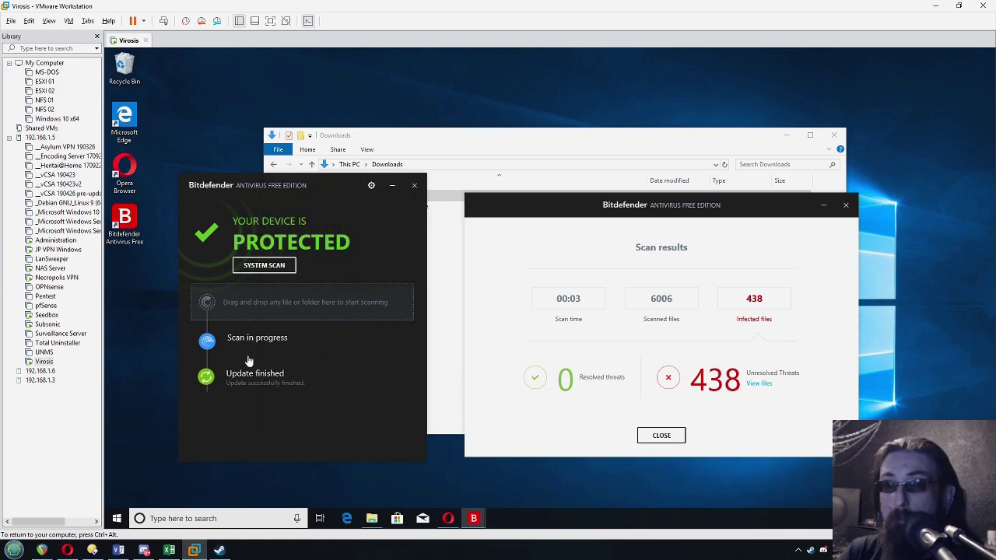
left_click(502, 151)
right_click(388, 196)
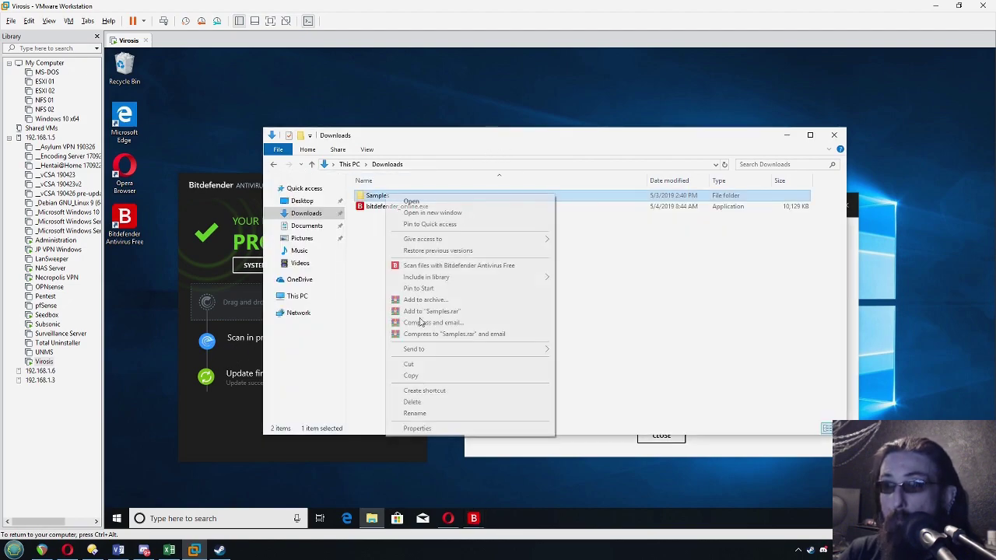
left_click(419, 429)
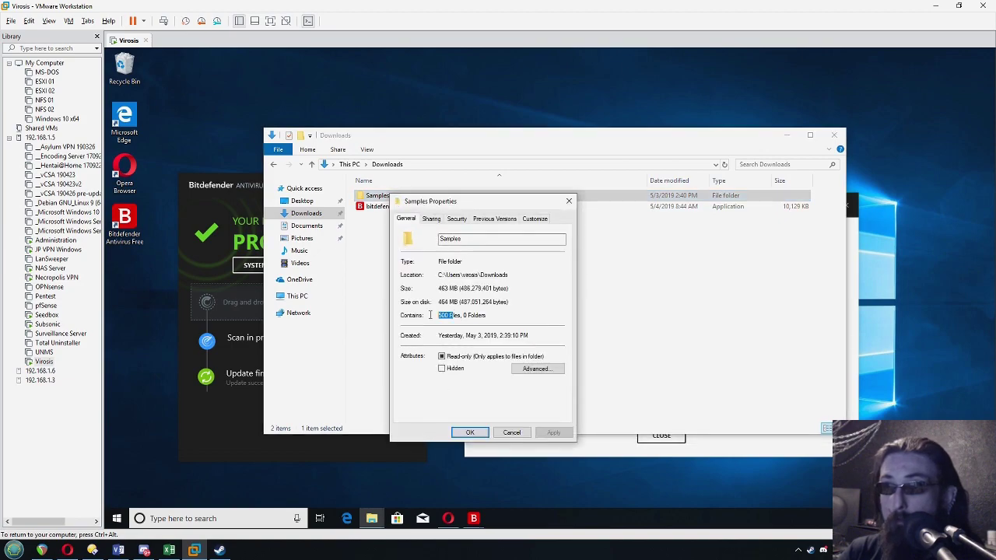
left_click(512, 432)
left_click(524, 451)
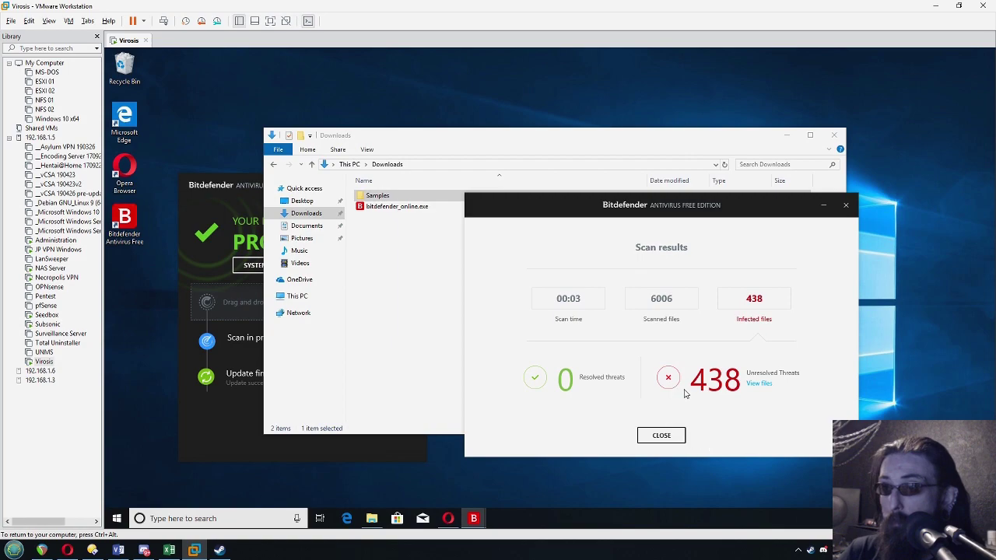
Close the scan results, and review them once more from the on-demand scan entry in Bitdefender.
left_click(662, 435)
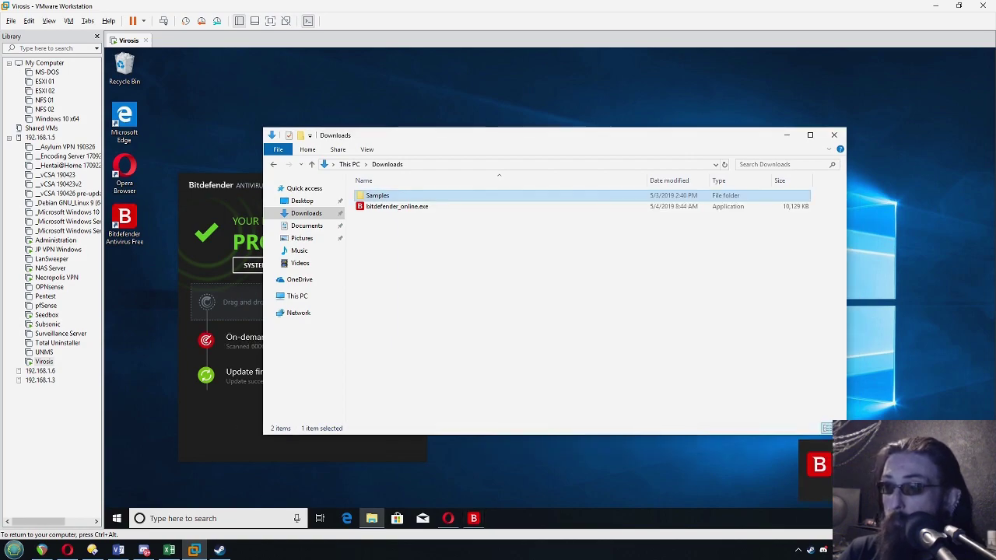
left_click(222, 420)
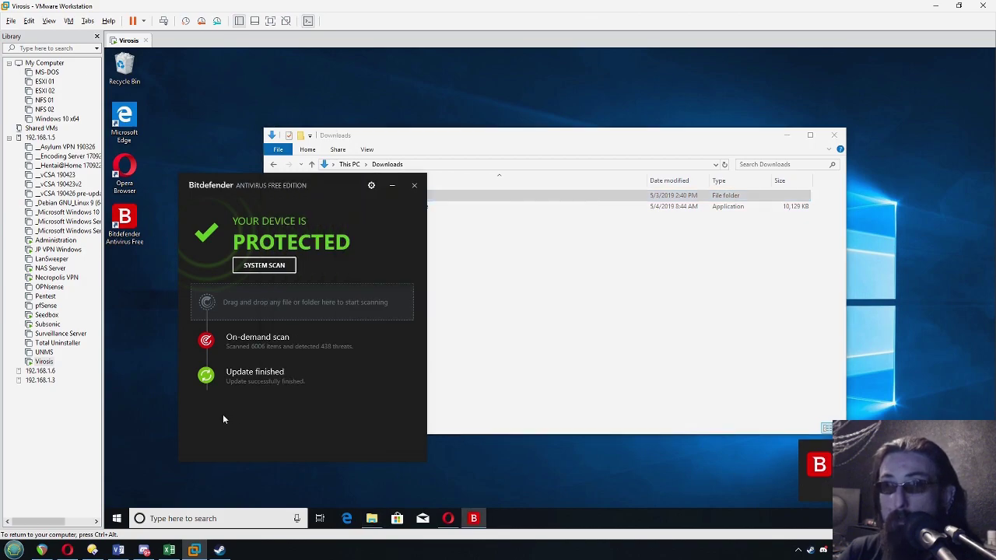
left_click(278, 349)
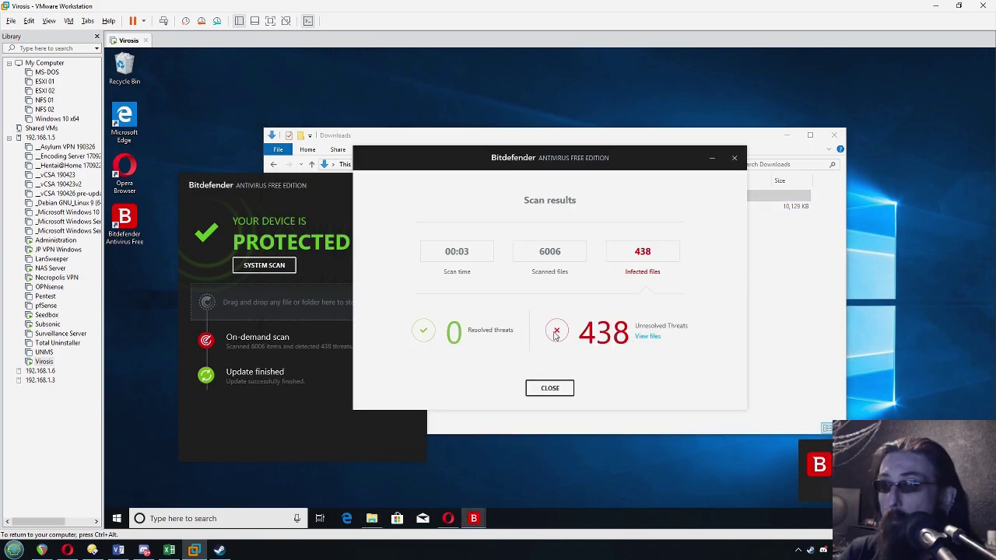
left_click(551, 388)
left_click(502, 435)
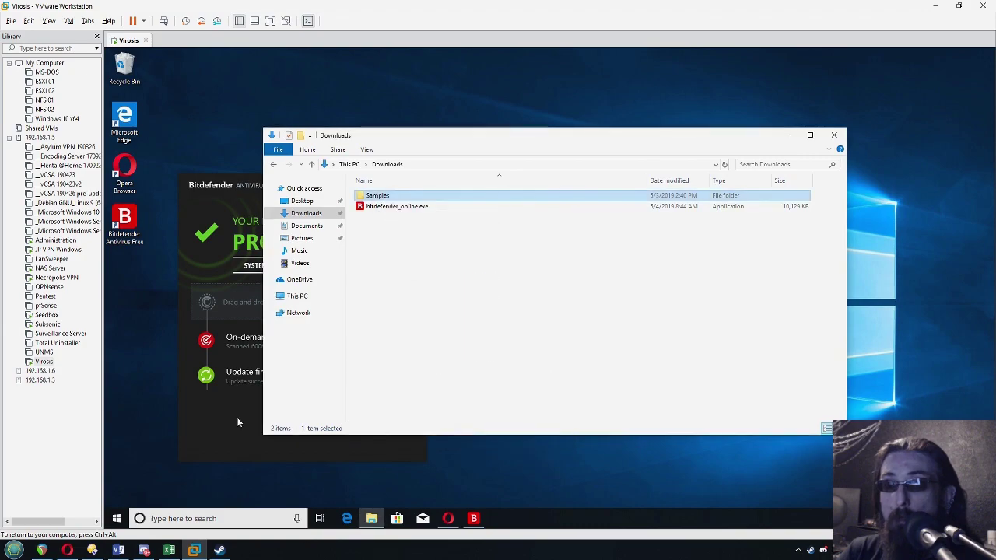
Check Bitdefender's quarantine and events, and open the details of the on-demand scan event.
left_click(231, 421)
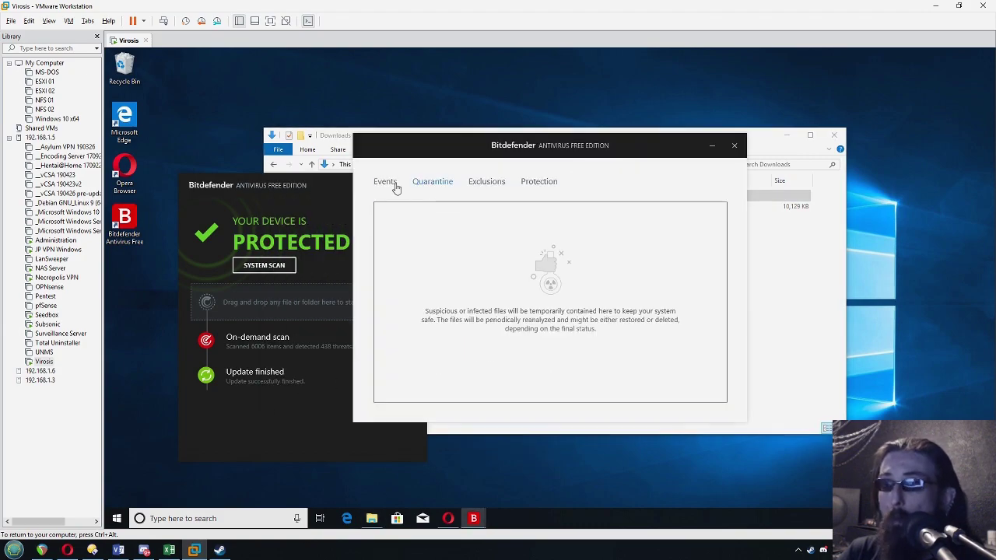
left_click(394, 186)
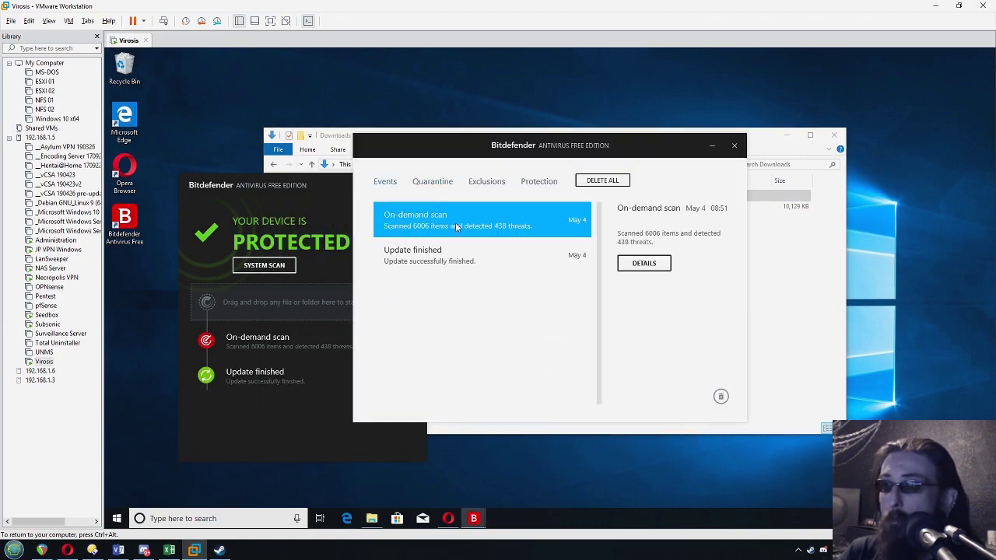
left_click(644, 263)
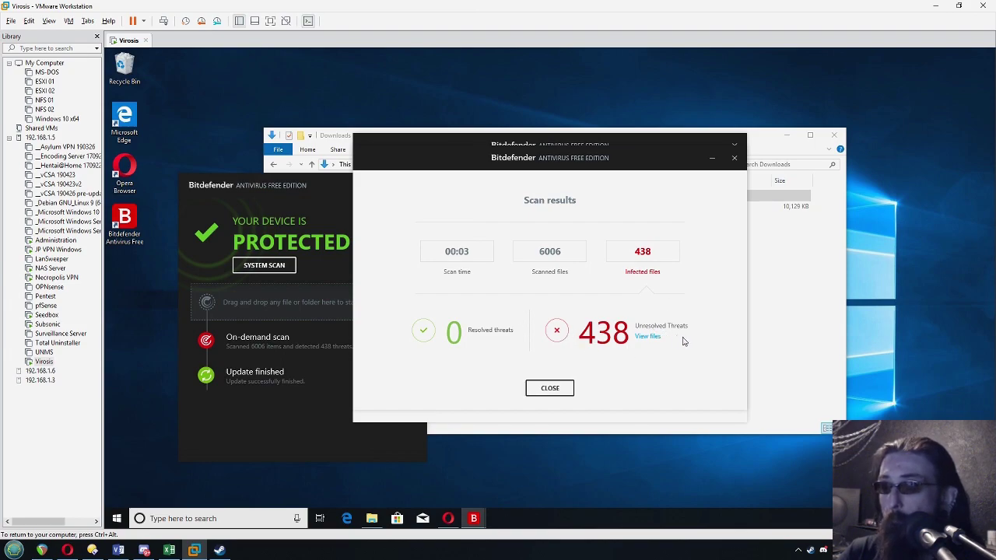
View the list of unresolved threats from the on-demand scan, and close the scan results.
left_click(647, 336)
scroll(712, 354, "down", 5)
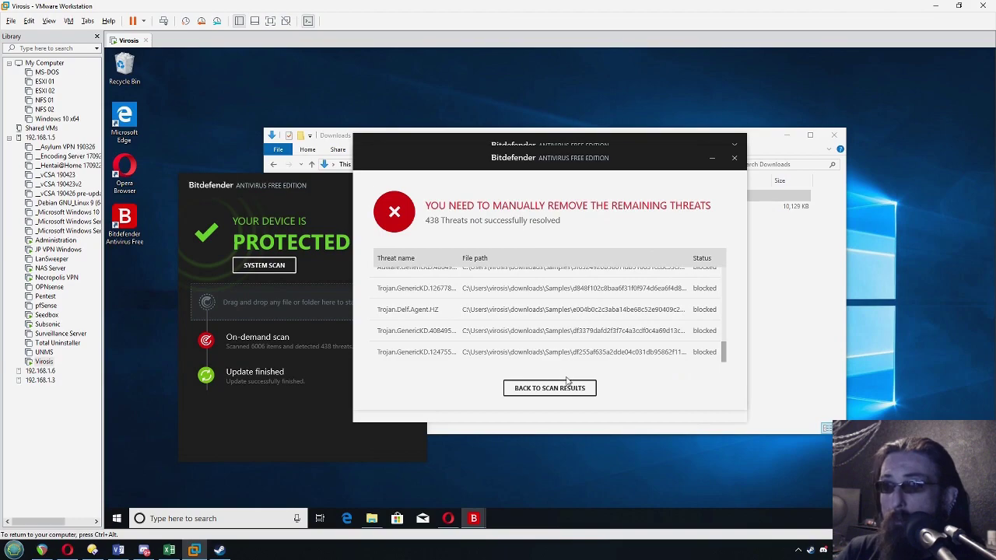
left_click(734, 159)
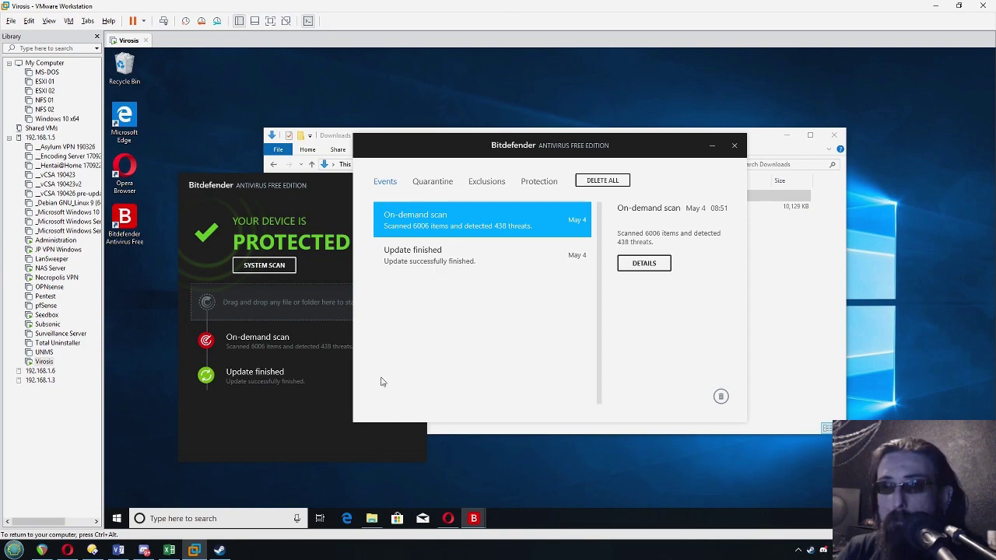
left_click(285, 428)
left_click(639, 344)
left_click(292, 432)
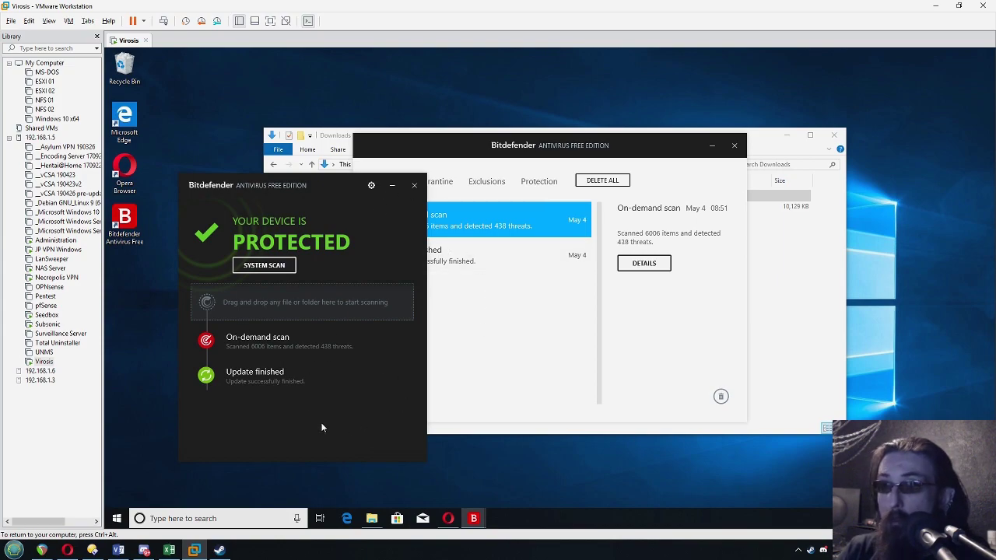
left_click(639, 358)
left_click(136, 231)
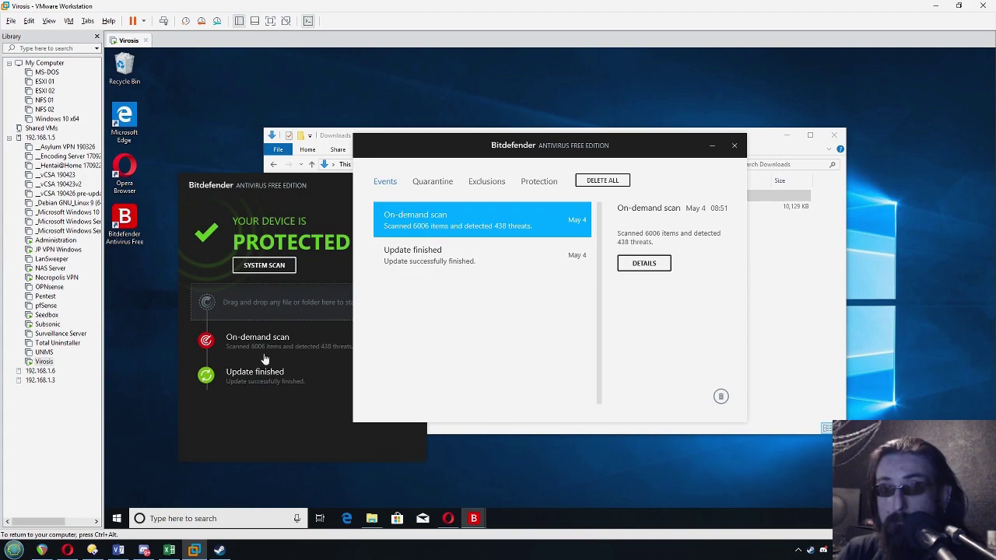
Revert the Virosis virtual machine to its snapshot from 5/3/2019.
right_click(129, 41)
mouse_move(196, 157)
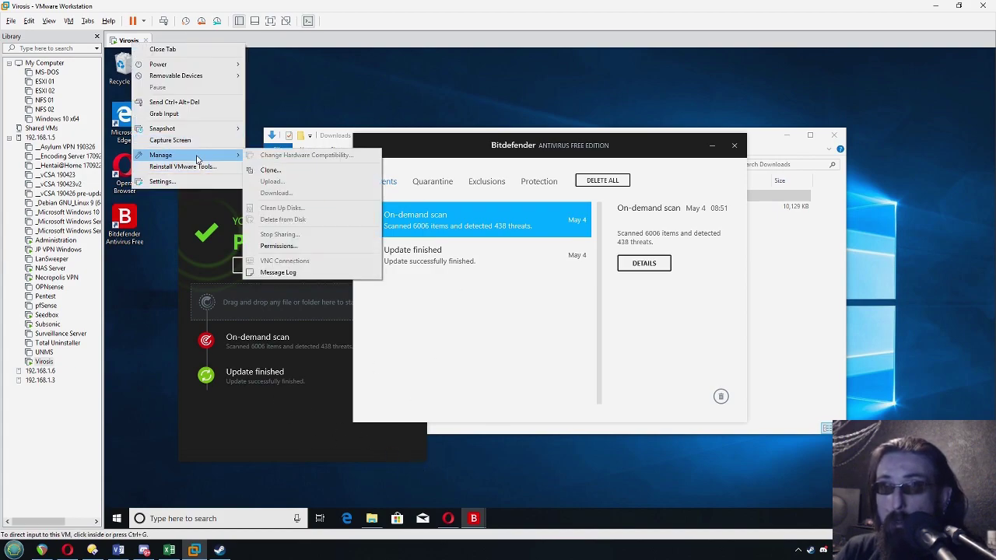
mouse_move(187, 131)
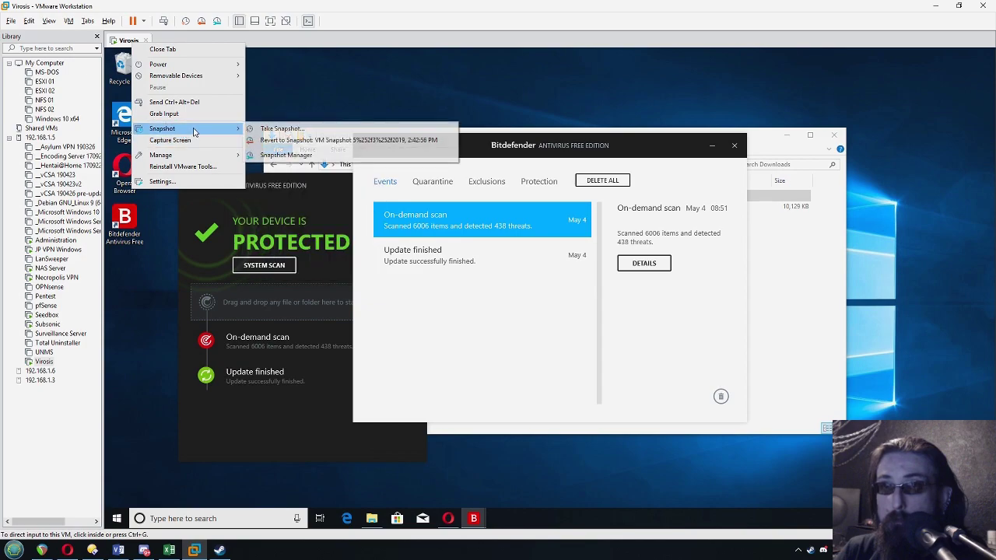
left_click(324, 140)
Request the Bitdefender Antivirus Plus 2019 30-day trial with an e-mail address, and save bitdefender_antivirus.exe in the Downloads folder.
scroll(514, 289, "down", 5)
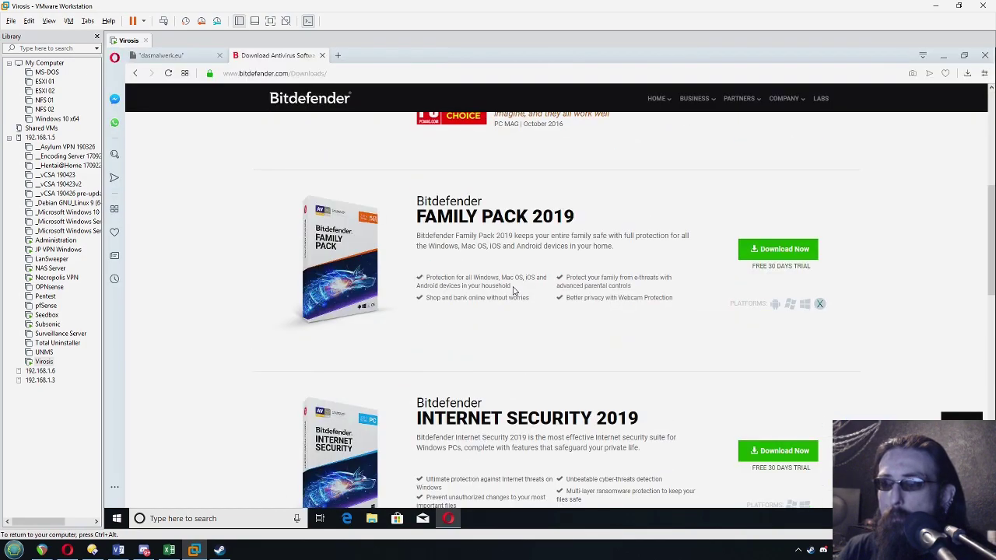
scroll(514, 289, "down", 3)
mouse_move(427, 352)
left_mouse_down()
mouse_move(611, 353)
mouse_move(416, 363)
left_mouse_up()
left_click(611, 371)
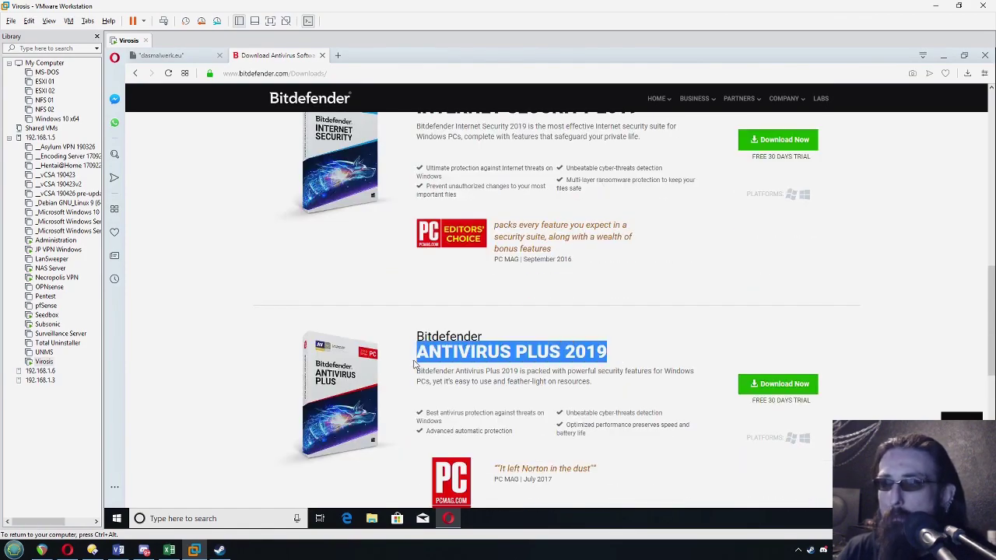
left_click(764, 384)
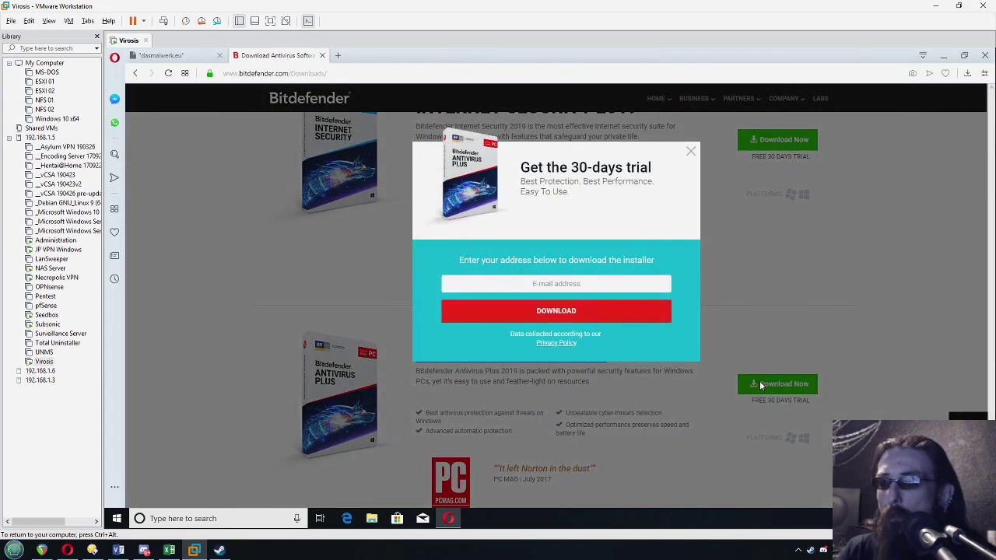
left_click(580, 285)
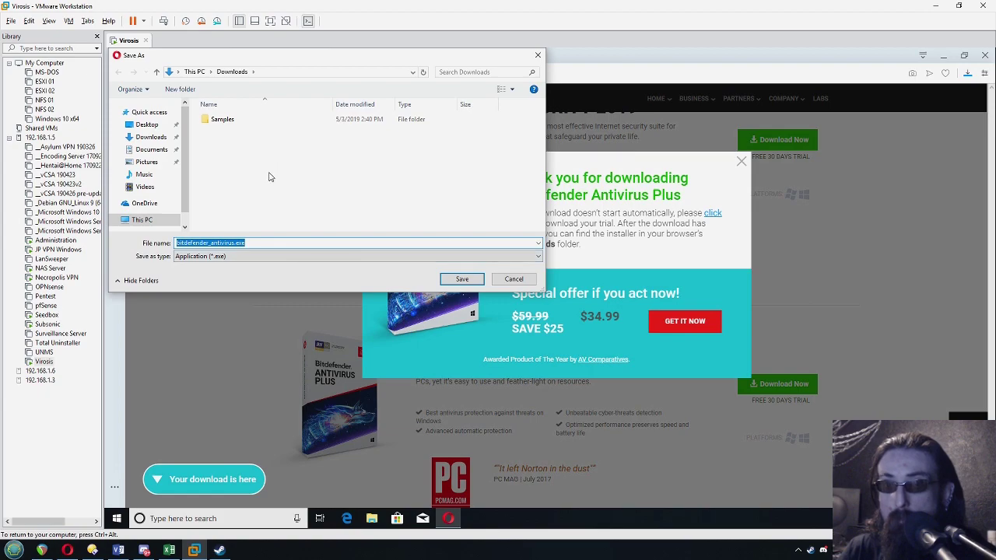
left_click(460, 279)
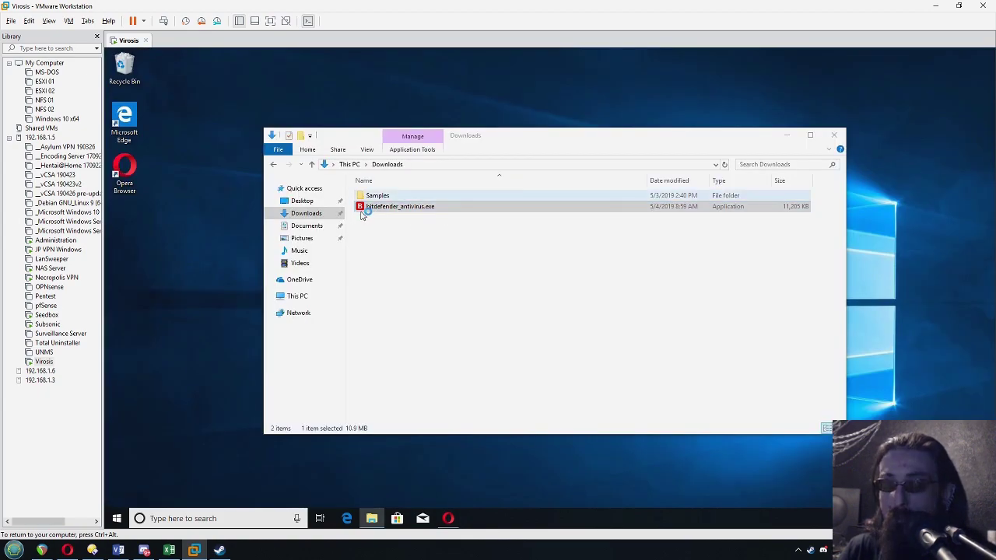
Run bitdefender_antivirus.exe with permission to make changes, accept the subscription agreement, and install Bitdefender.
double_click(374, 204)
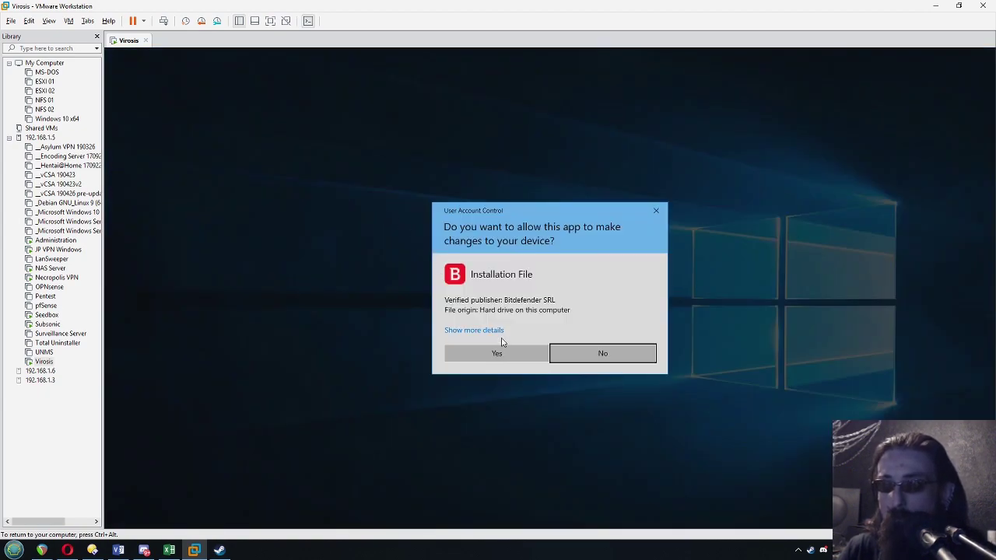
left_click(507, 356)
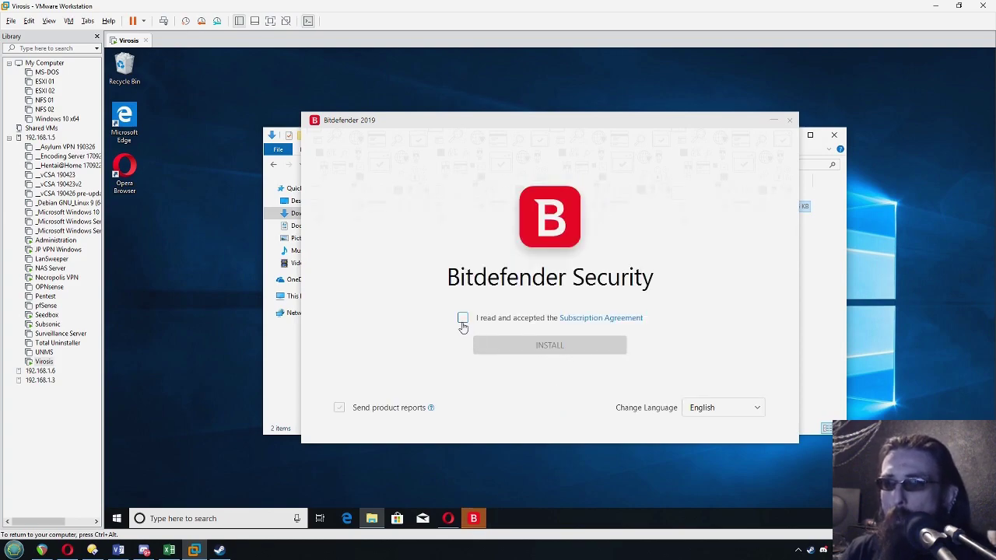
left_click(462, 320)
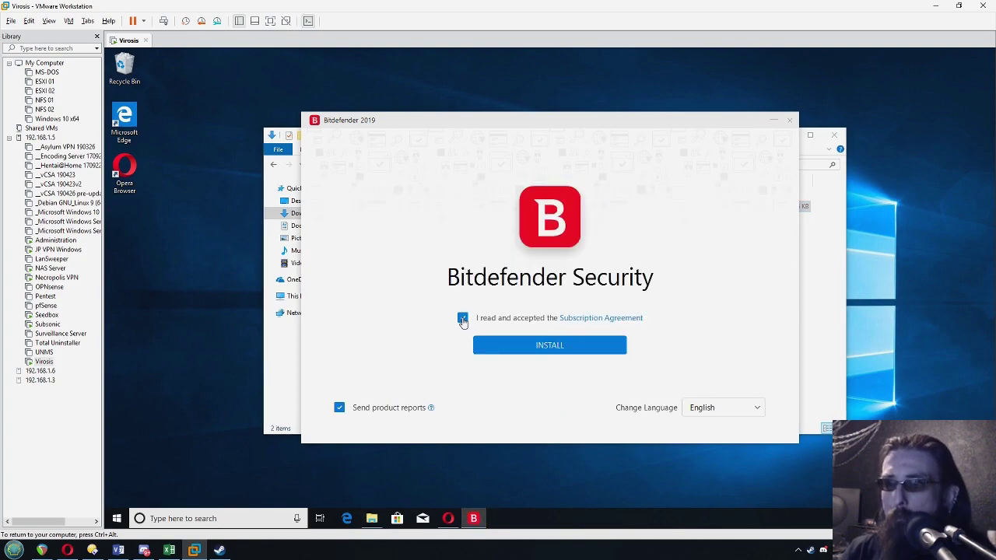
left_click(541, 350)
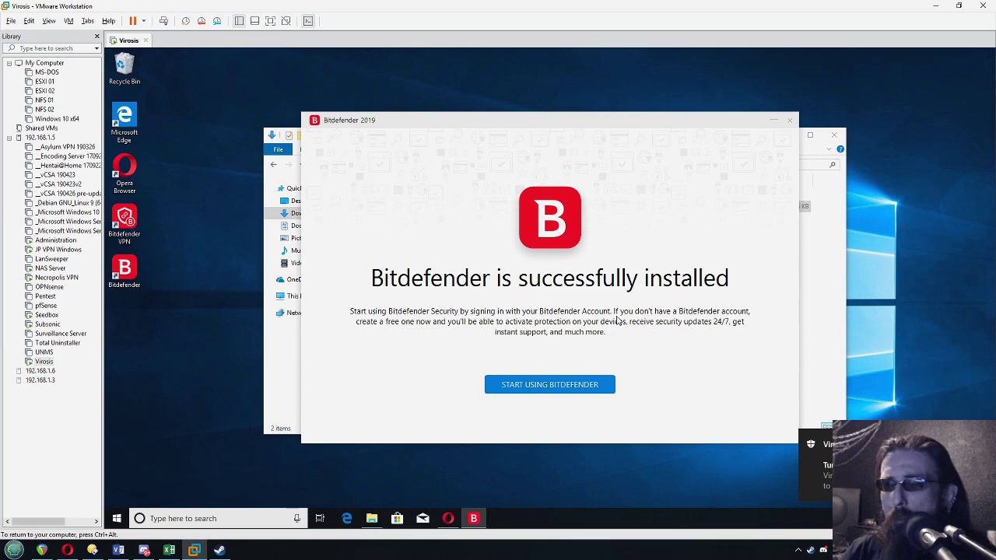
Activate Bitdefender Antivirus Plus as a free trial without a subscription, and skip the introductory tour.
left_click(530, 386)
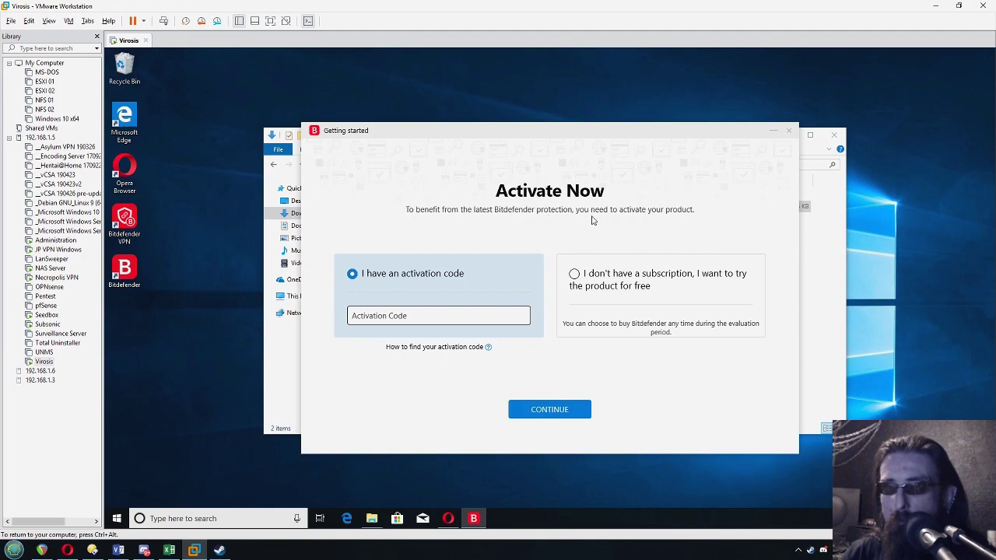
left_click(574, 276)
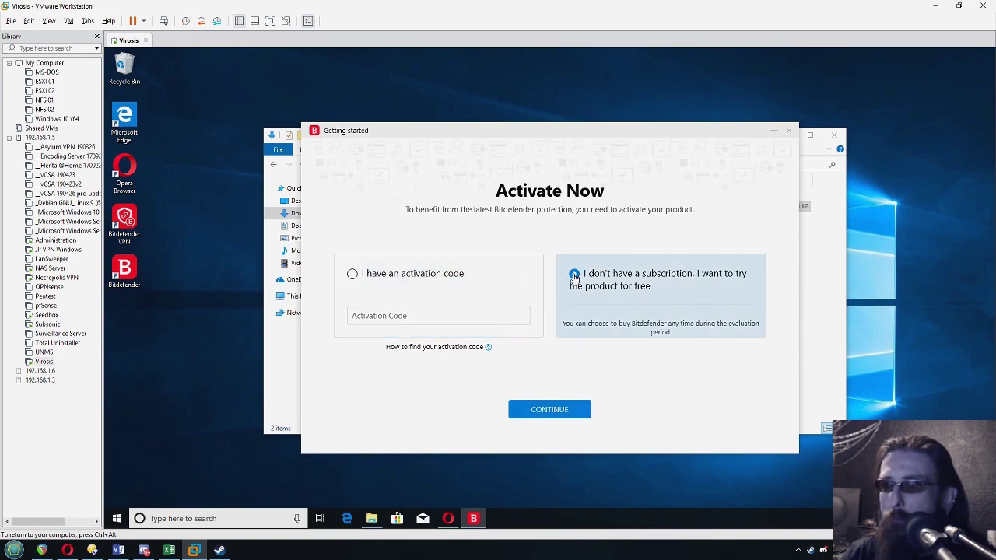
left_click(557, 415)
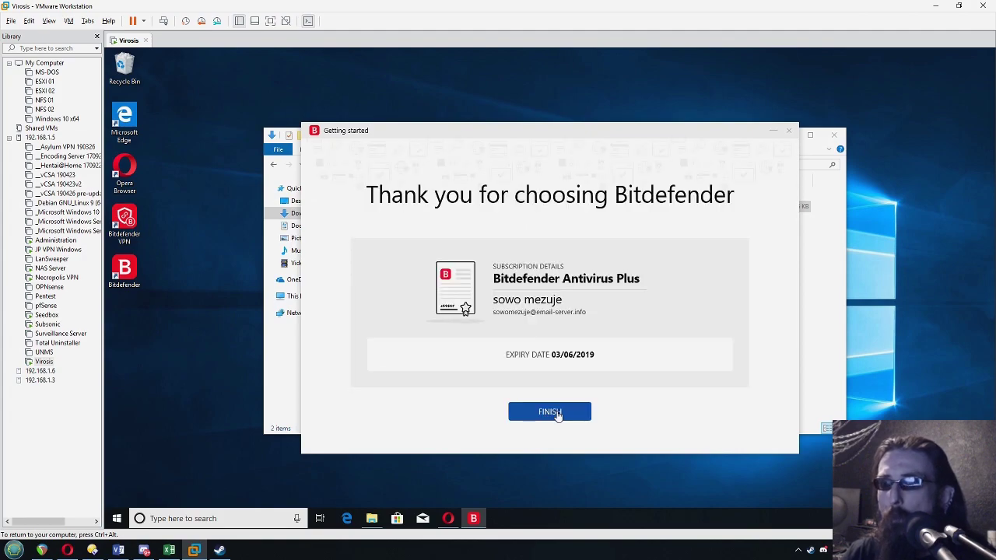
left_click(557, 413)
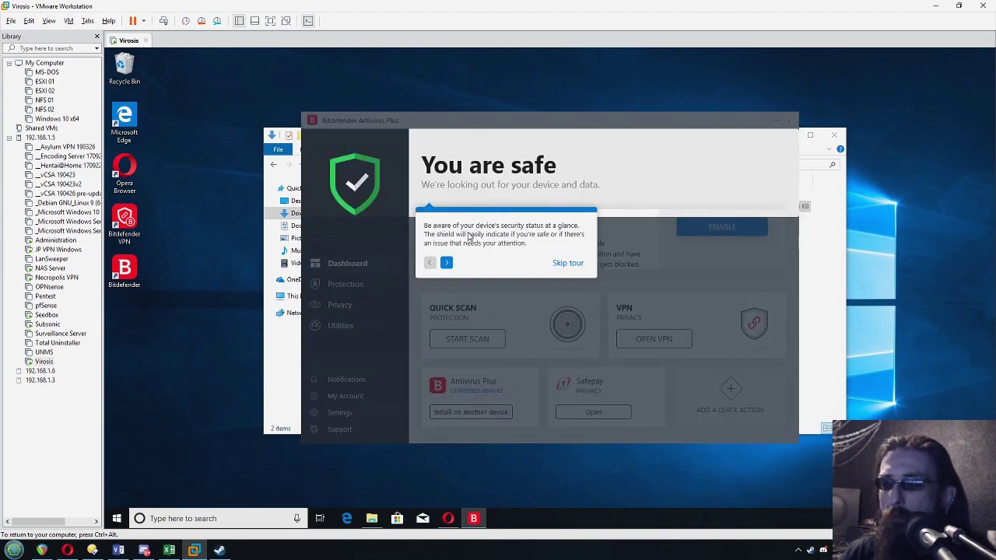
left_click(568, 263)
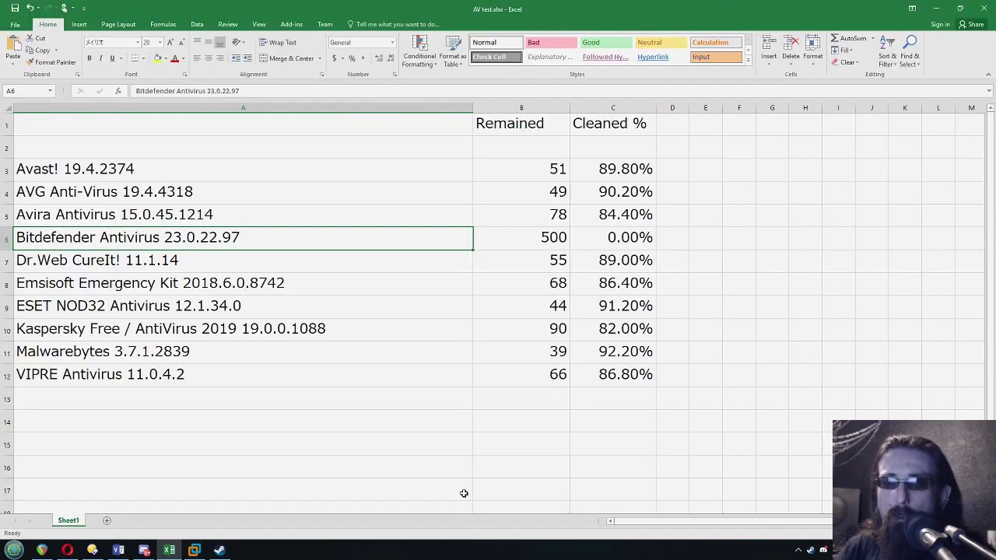
Switch to Excel and review the product version entries from Bitdefender down to VIPRE without editing them.
double_click(163, 236)
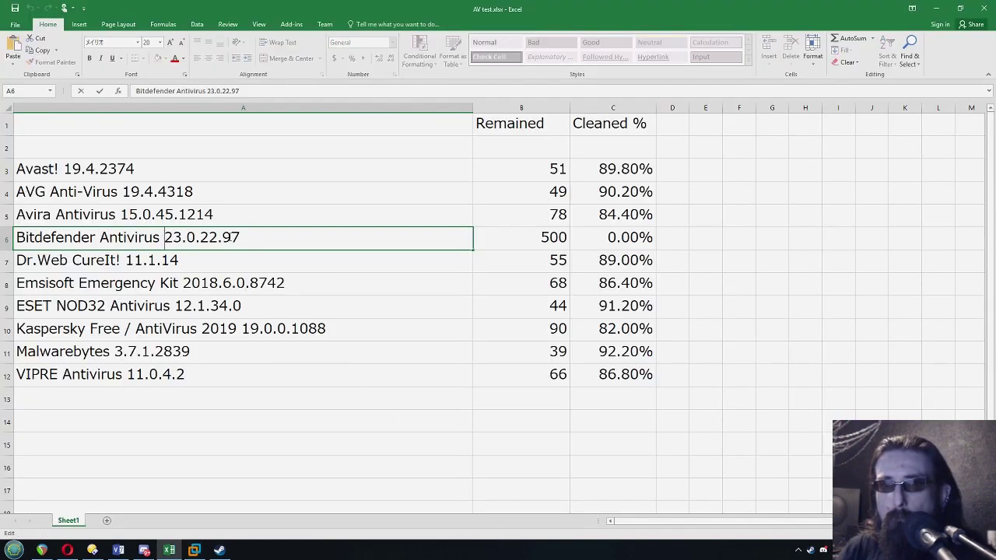
left_click_drag(247, 235, 160, 233)
left_click(245, 238)
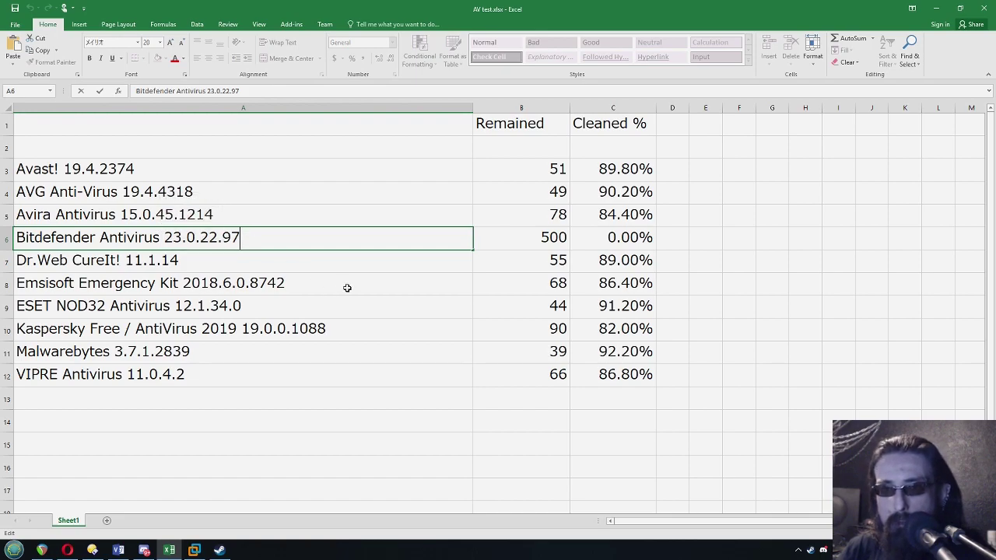
left_click(345, 284)
key("Down")
key("Down")
key("Down")
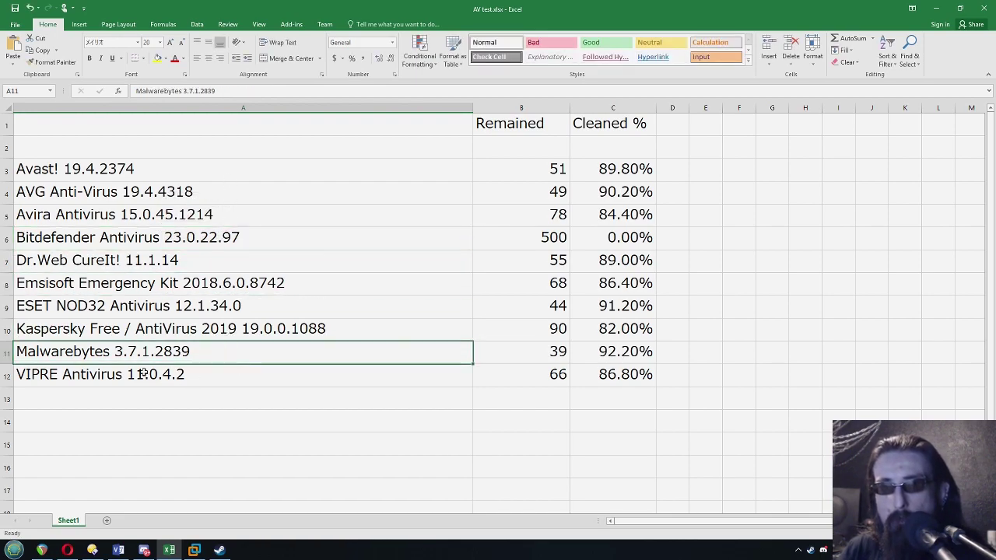
left_click(60, 378)
left_click(150, 355)
left_click(258, 328)
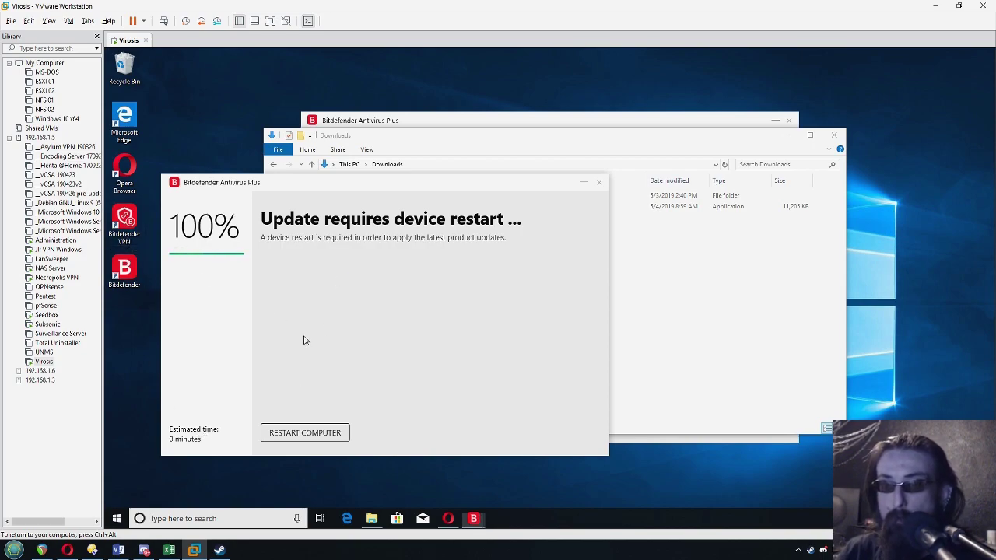
Restart the computer to apply the Bitdefender update, and scan the Samples folder in Downloads, skipping all password-protected items.
left_click(304, 435)
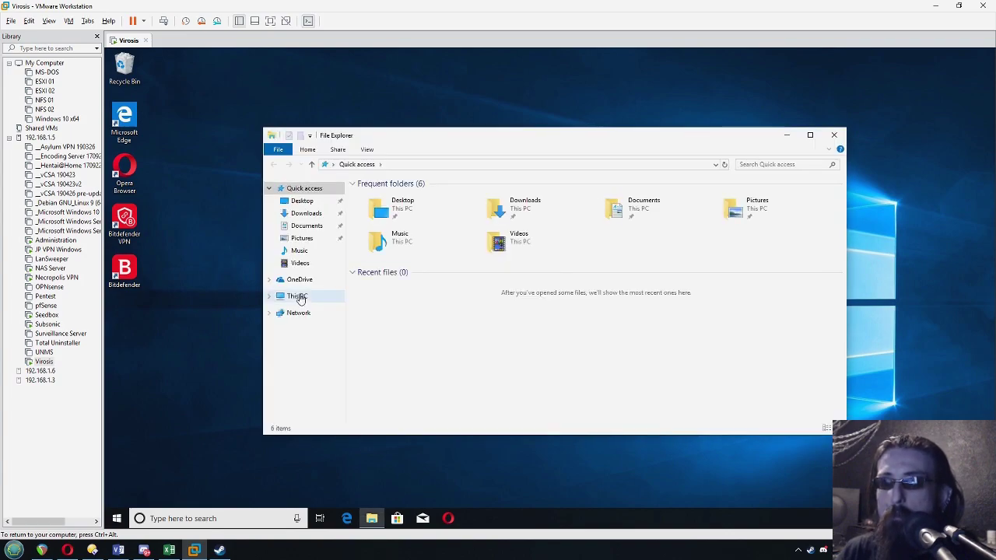
left_click(302, 214)
left_click(378, 197)
right_click(377, 199)
mouse_move(507, 267)
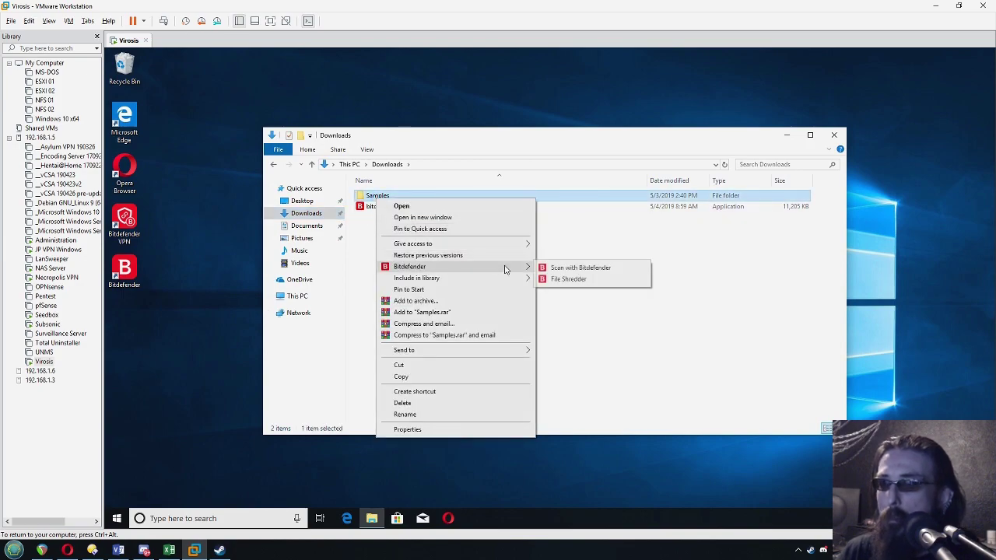
left_click(581, 268)
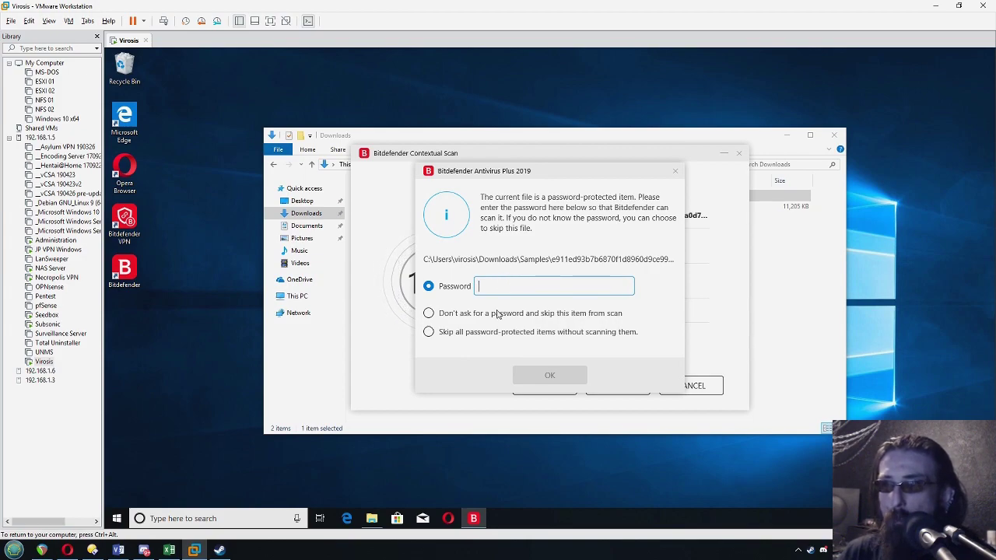
left_click(556, 335)
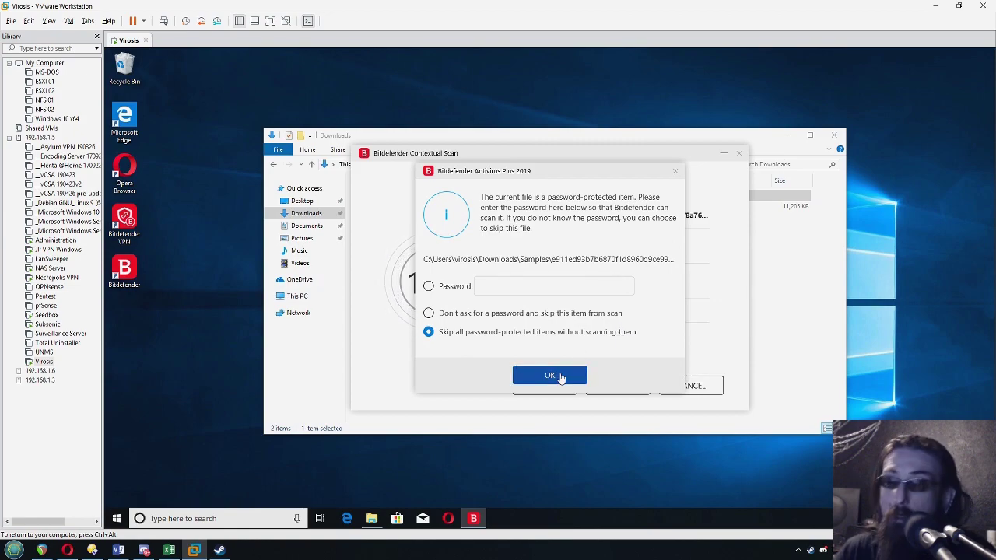
left_click(559, 376)
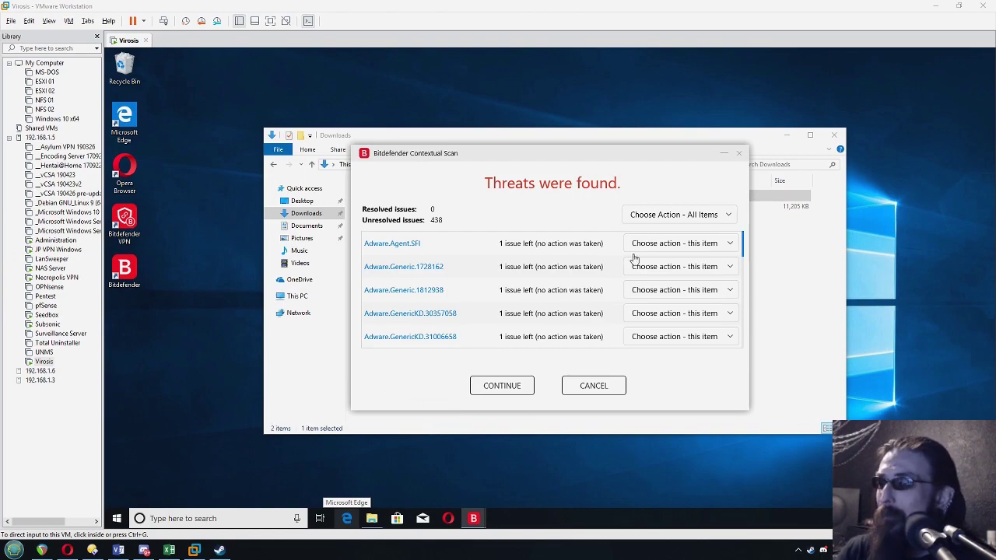
Set the action for all found threats to Delete and apply it.
left_click(744, 242)
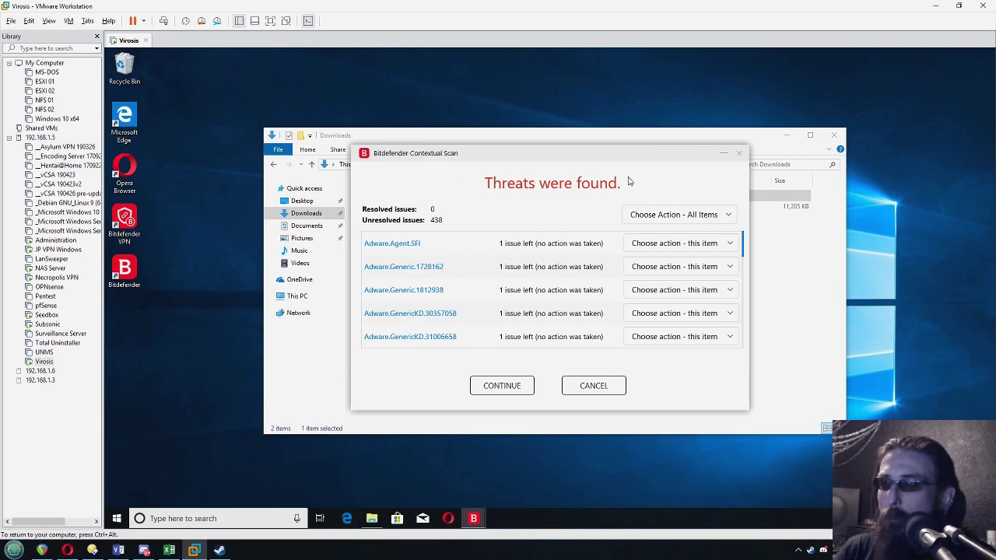
left_click(701, 217)
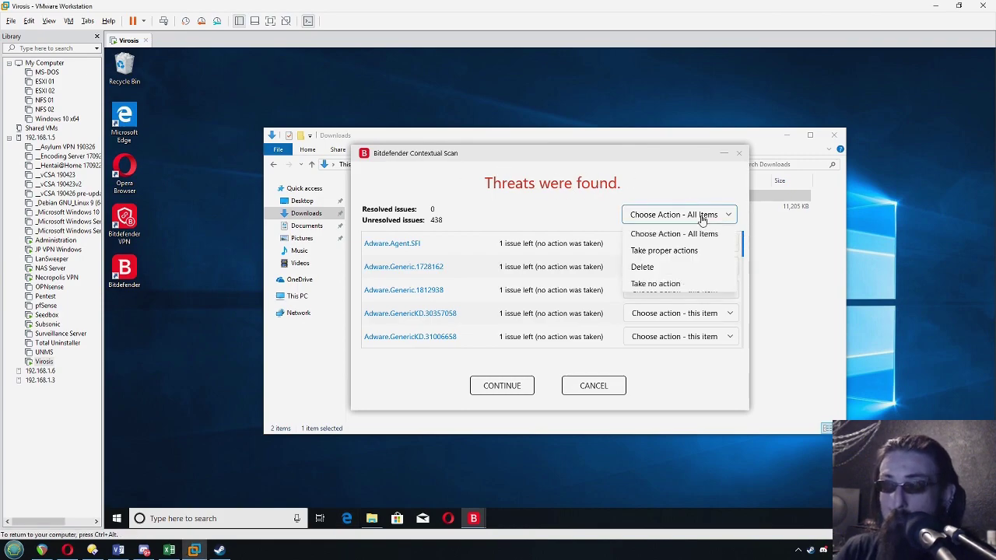
left_click(645, 267)
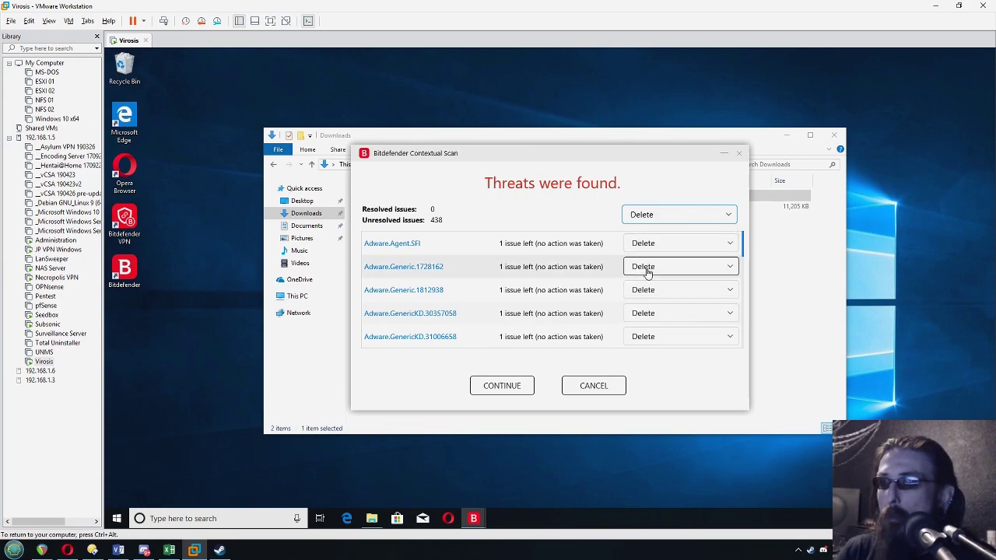
left_click(511, 391)
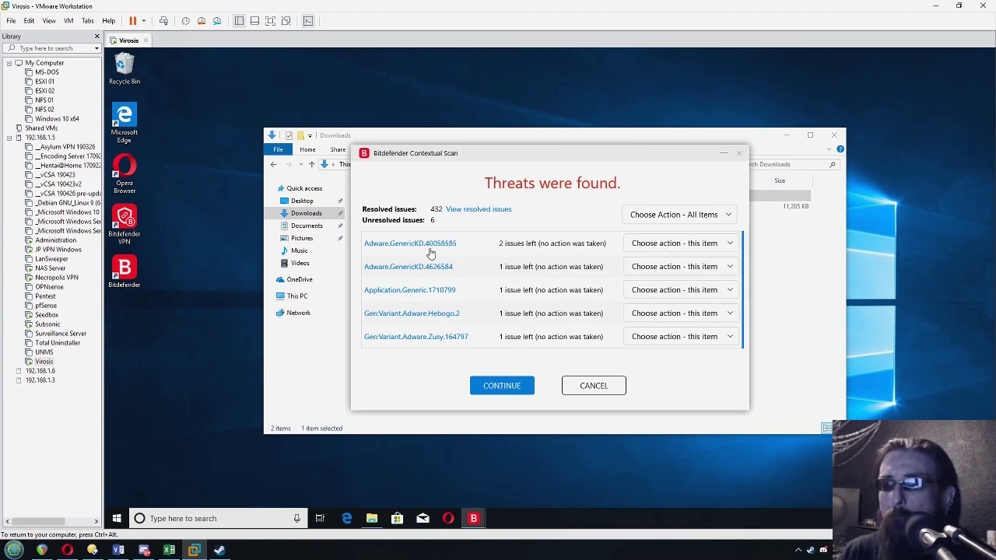
Check which actions are offered for all the remaining unresolved threats.
left_click(676, 216)
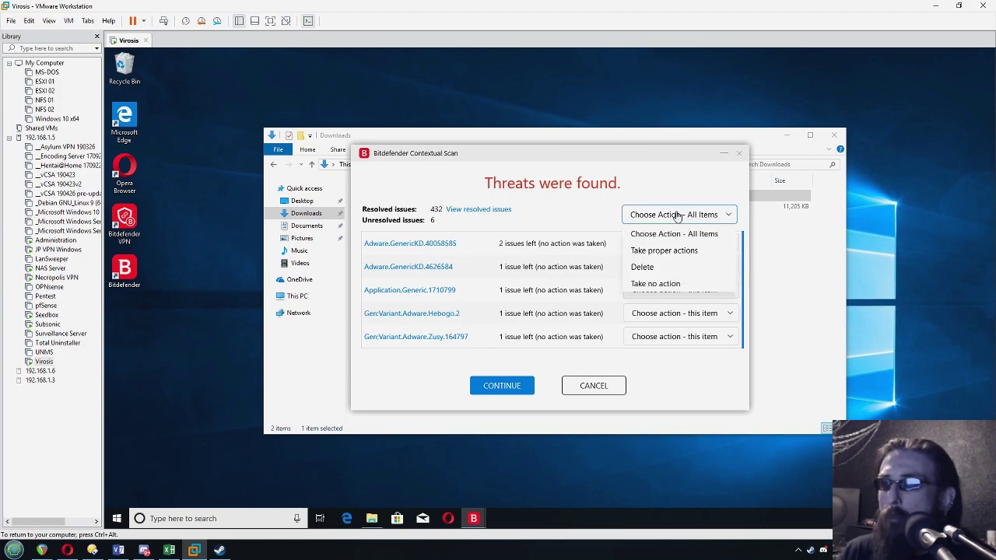
left_click(676, 216)
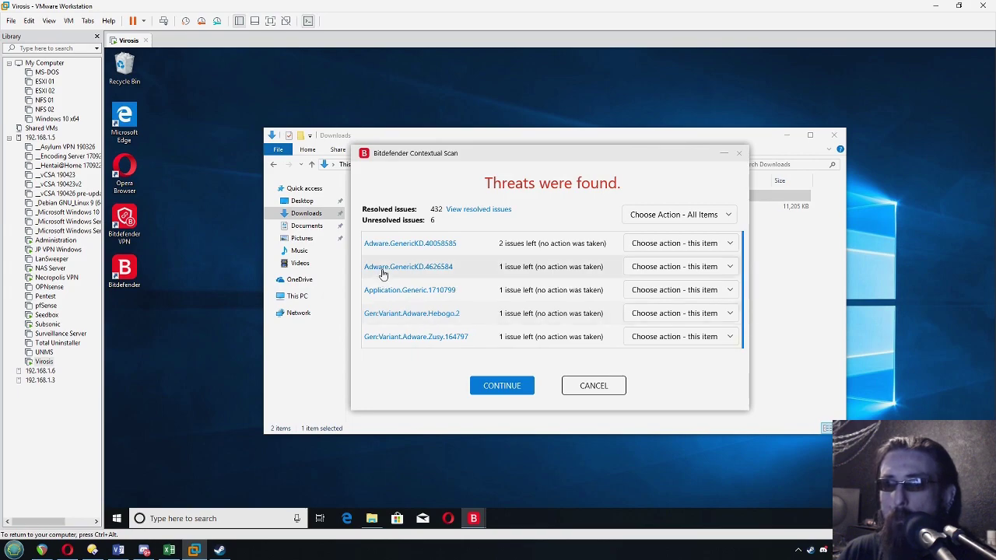
Set the action for all unresolved threats to Delete and check the options offered for Application.Generic.1710799.
left_click(650, 214)
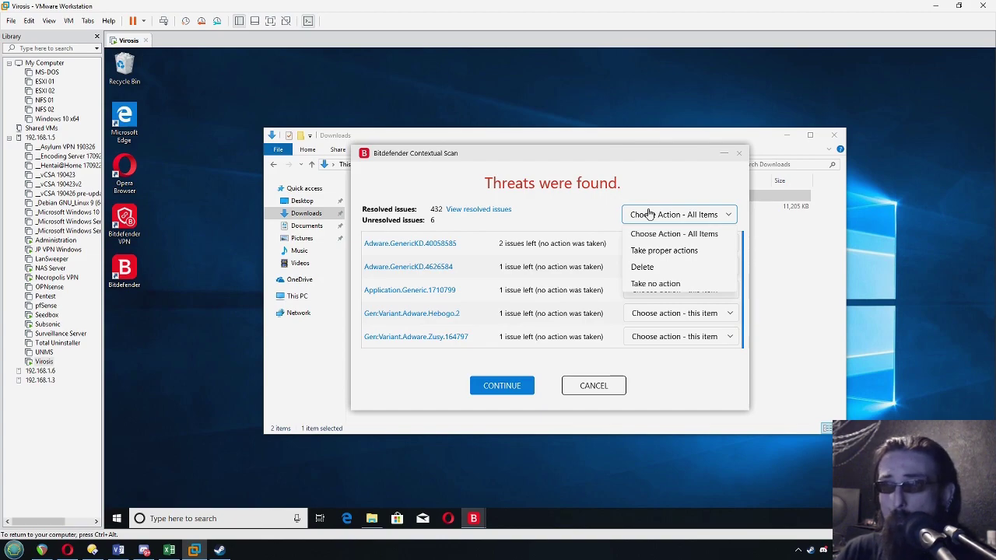
left_click(642, 267)
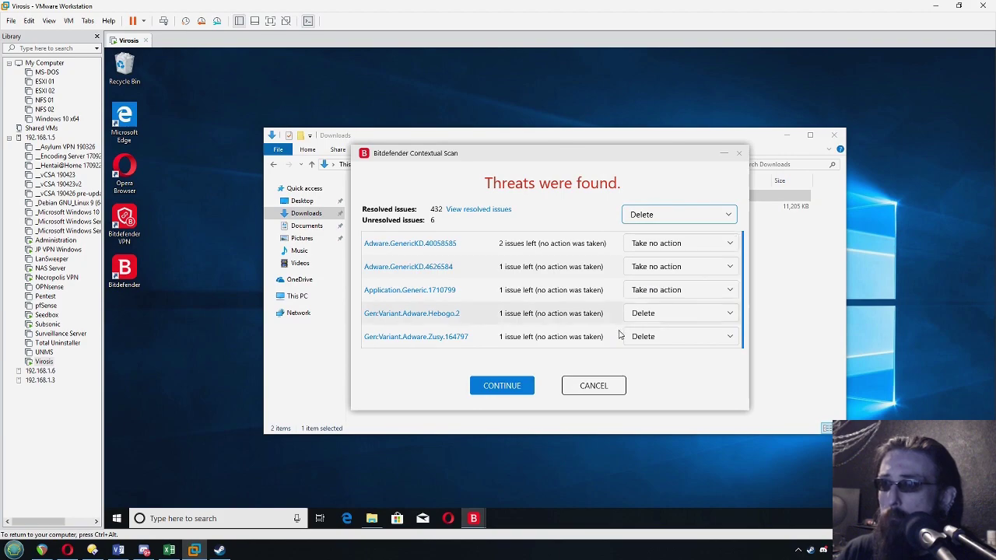
left_click(661, 296)
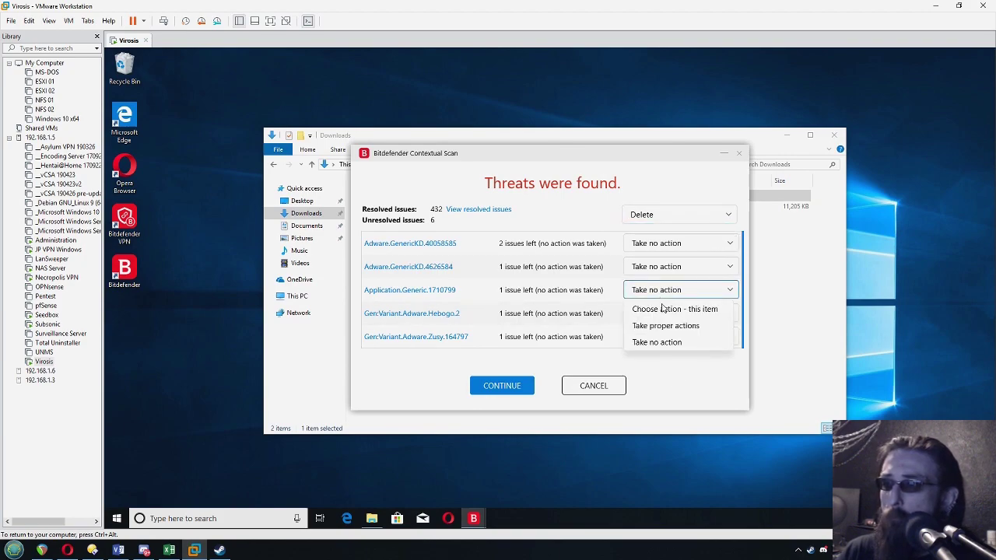
left_click(655, 298)
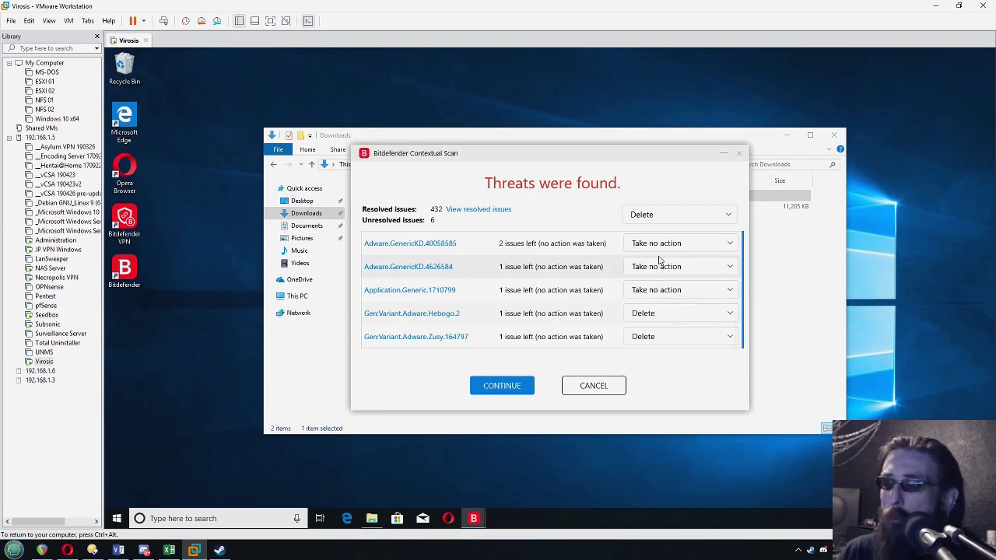
Set Adware.GenericKD.40058585, Adware.GenericKD.4626584 and Application.Generic.1710799 to Take proper actions, and apply the actions chosen for all listed threats.
left_click(658, 246)
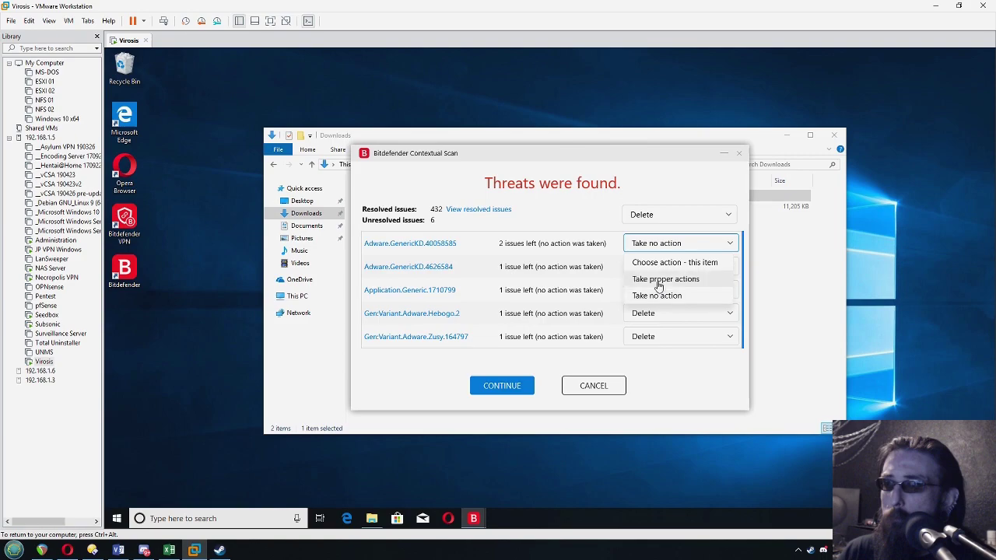
left_click(658, 282)
left_click(652, 268)
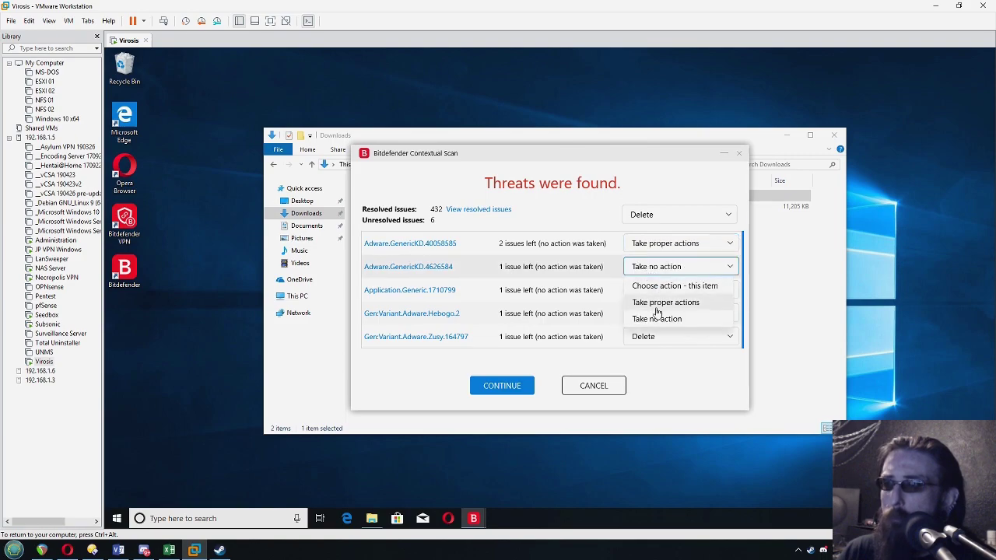
left_click(655, 305)
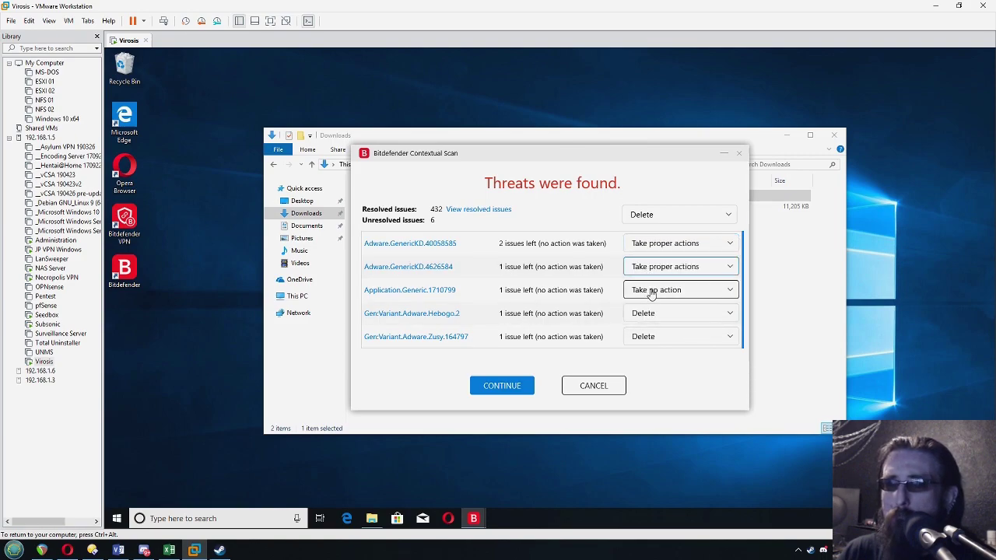
left_click(652, 290)
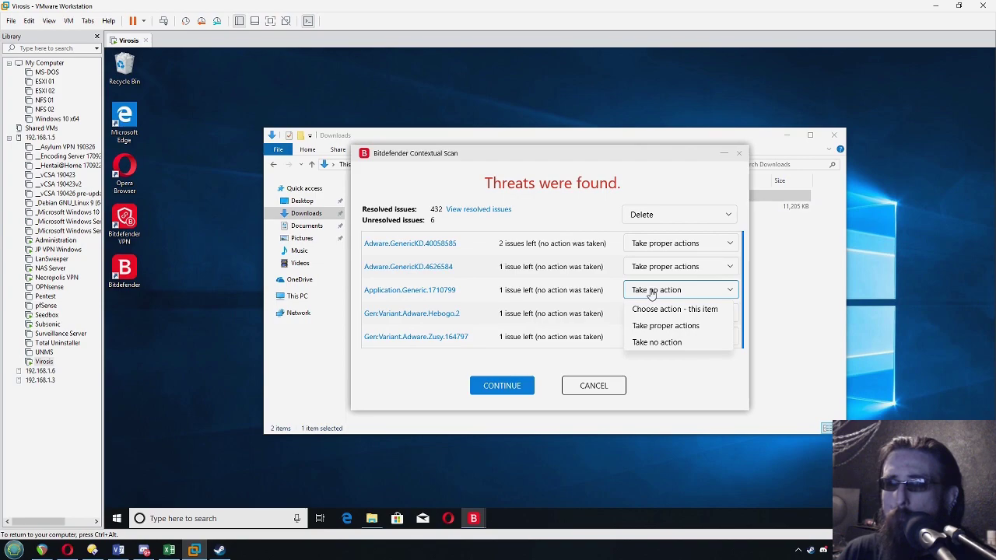
left_click(657, 325)
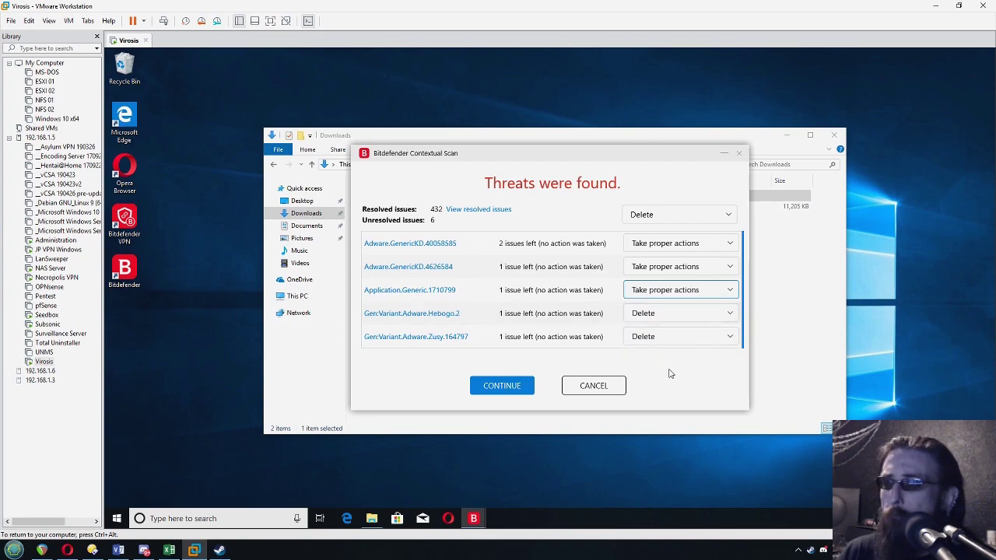
left_click(651, 317)
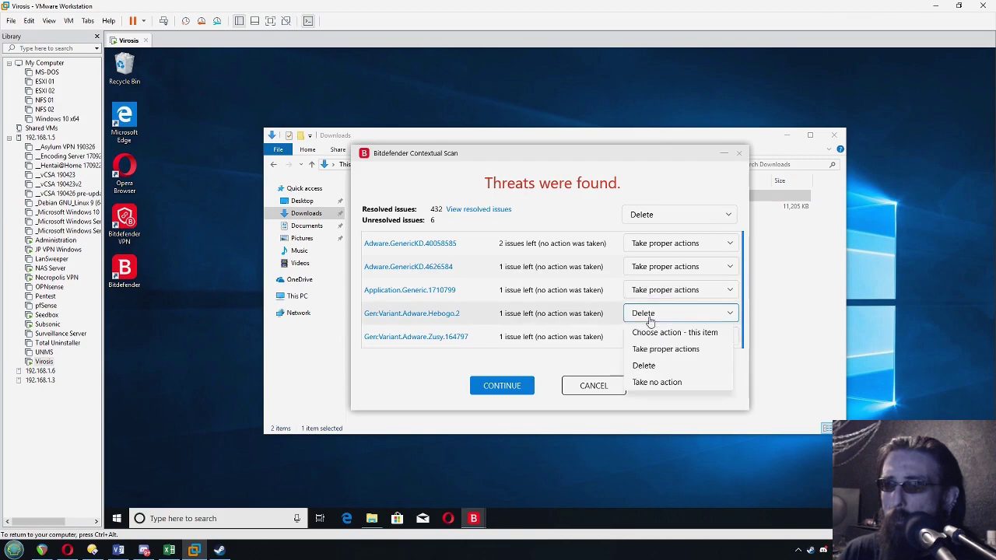
left_click(650, 319)
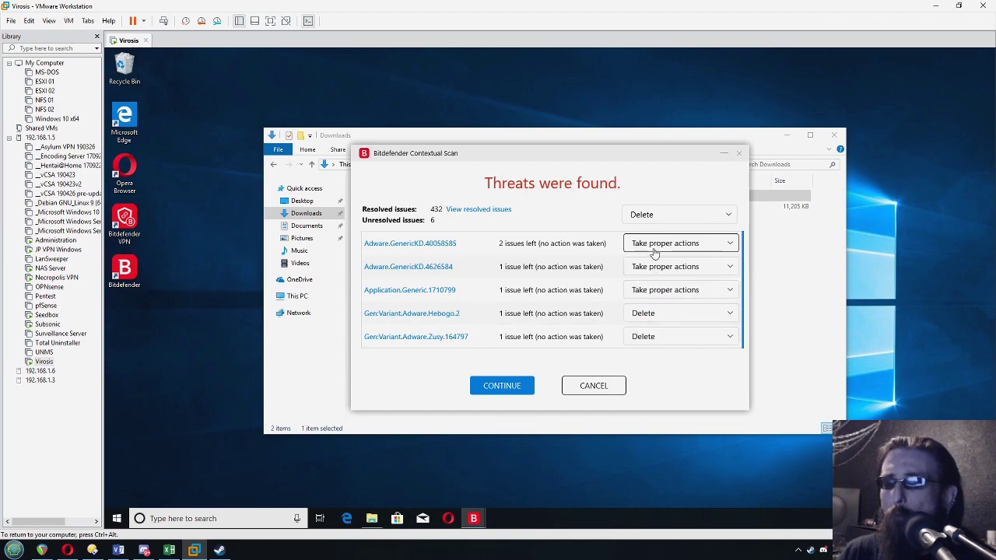
left_click(481, 387)
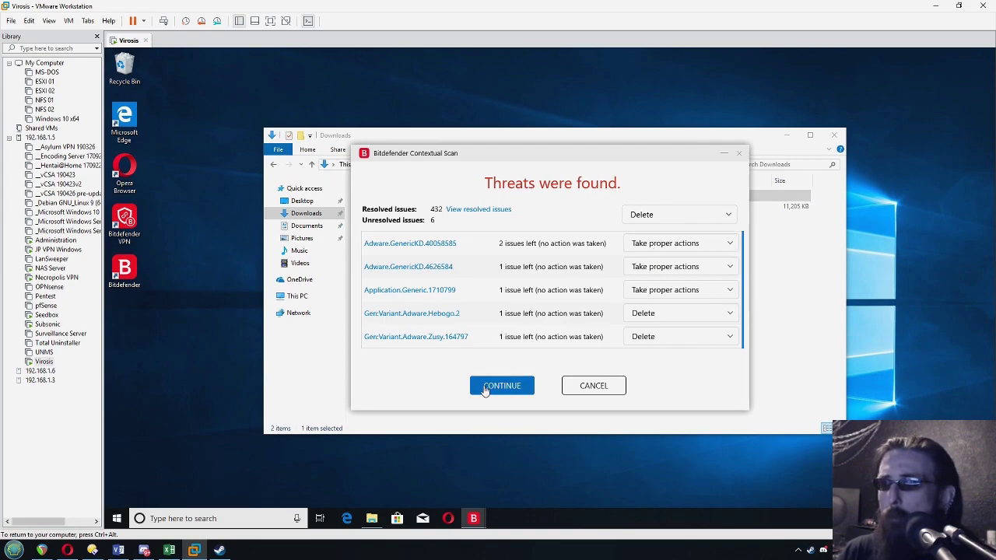
left_click(476, 387)
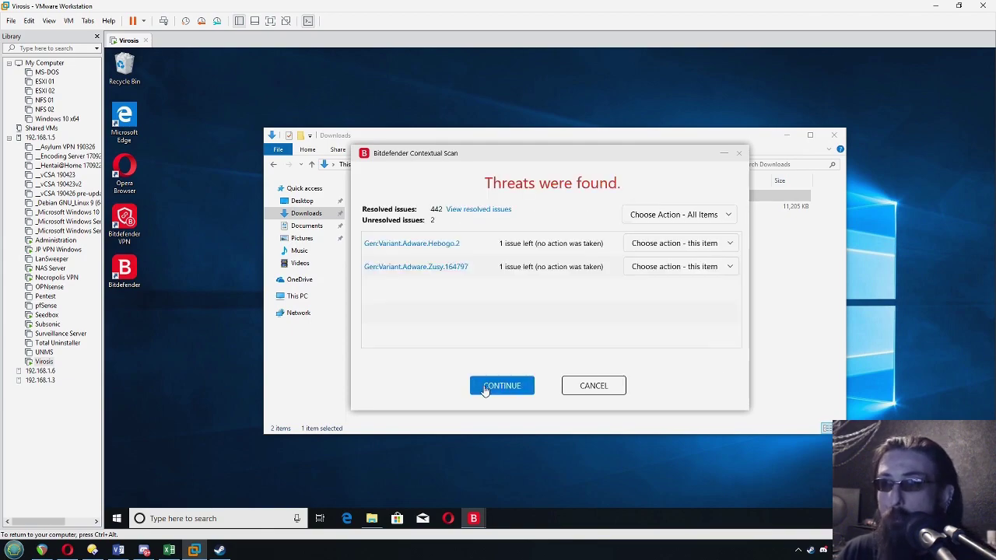
Try to delete both remaining threats by applying the Delete action to all items.
left_click(651, 244)
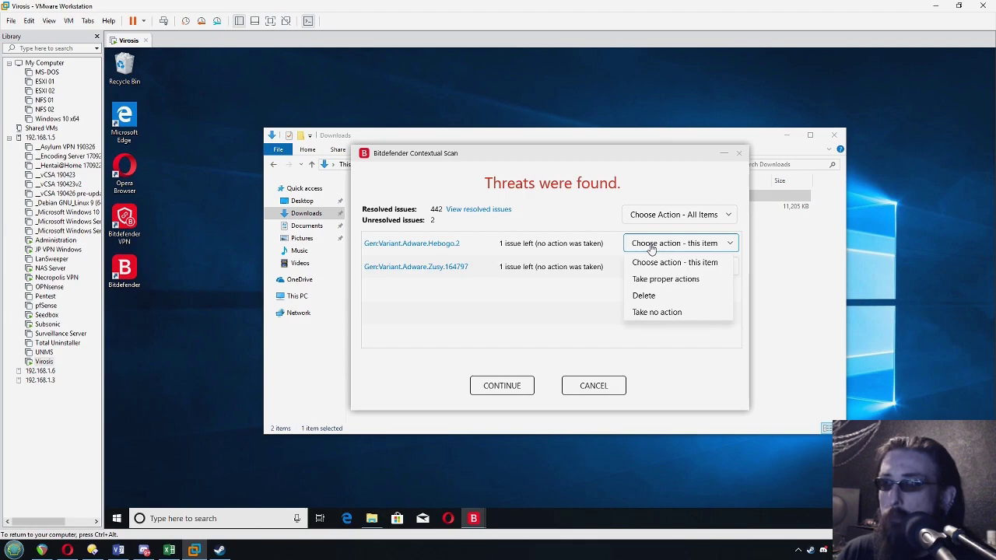
left_click(653, 220)
left_click(643, 268)
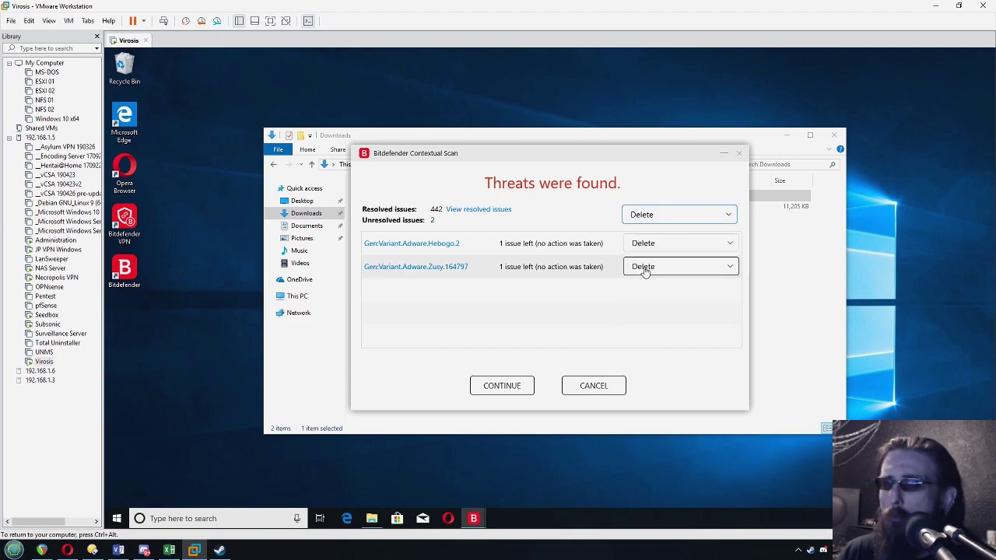
left_click(505, 386)
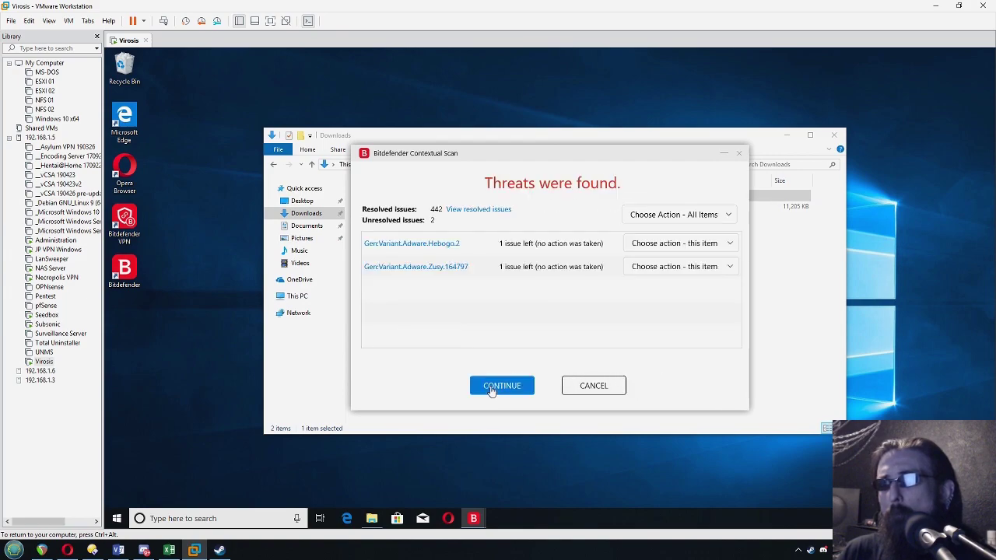
Try setting Gen:Variant.Adware.Zusy.164797 and Gen:Variant.Adware.Hebogo.2 individually to Delete and applying it.
left_click(635, 267)
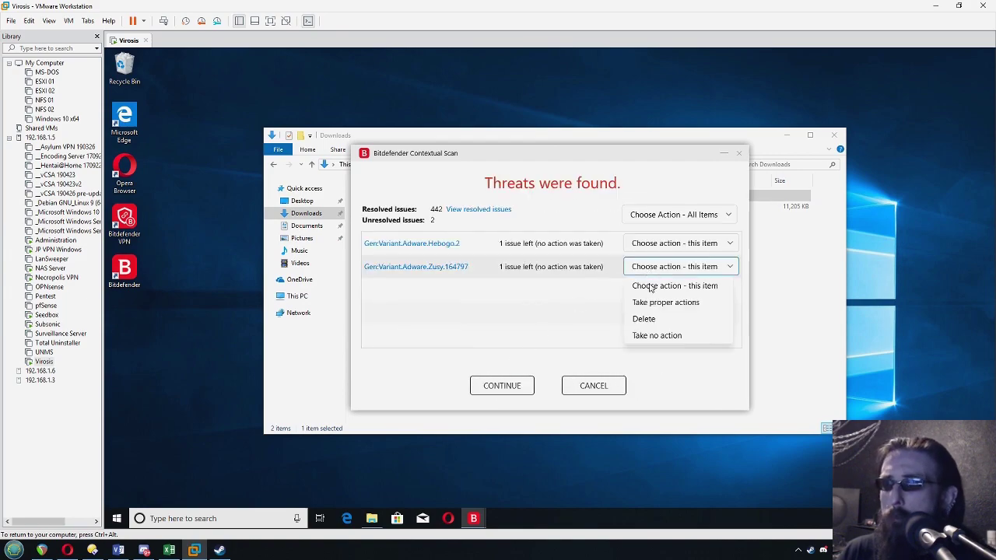
left_click(642, 319)
left_click(644, 245)
left_click(644, 294)
left_click(506, 386)
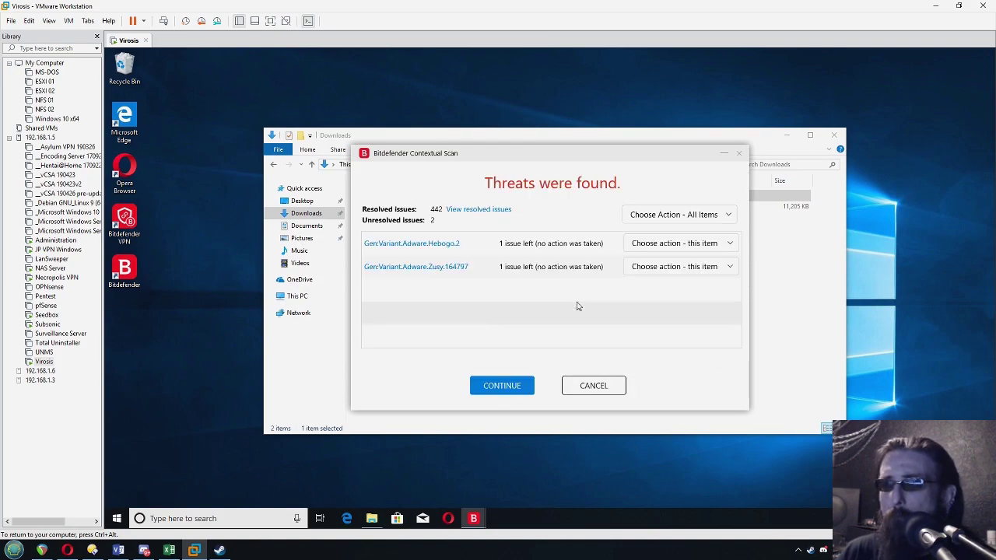
Set the action for all remaining threats to Take proper actions and apply it.
left_click(641, 243)
left_click(672, 216)
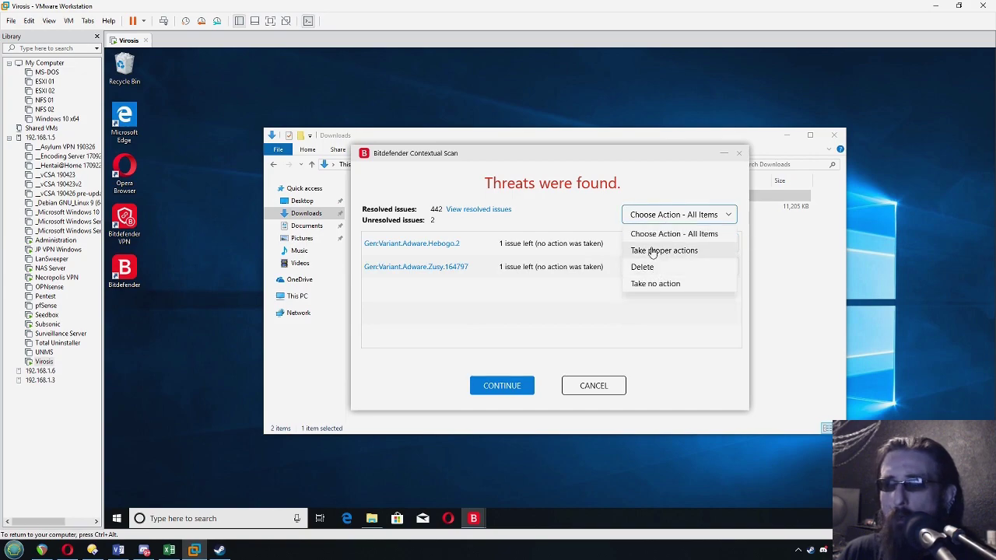
left_click(660, 253)
left_click(498, 387)
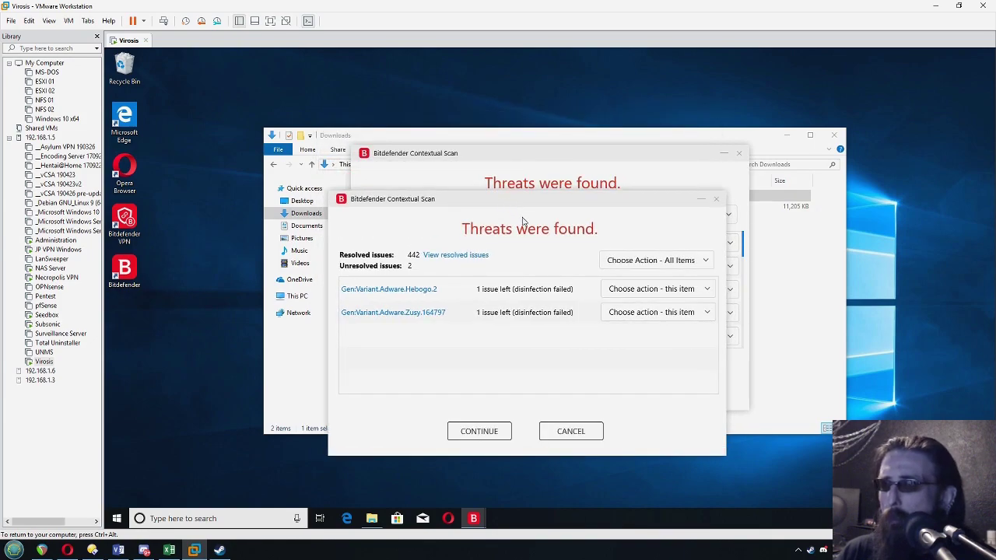
Apply Take proper actions to both remaining threats once more and close the finished scan report.
left_click(636, 289)
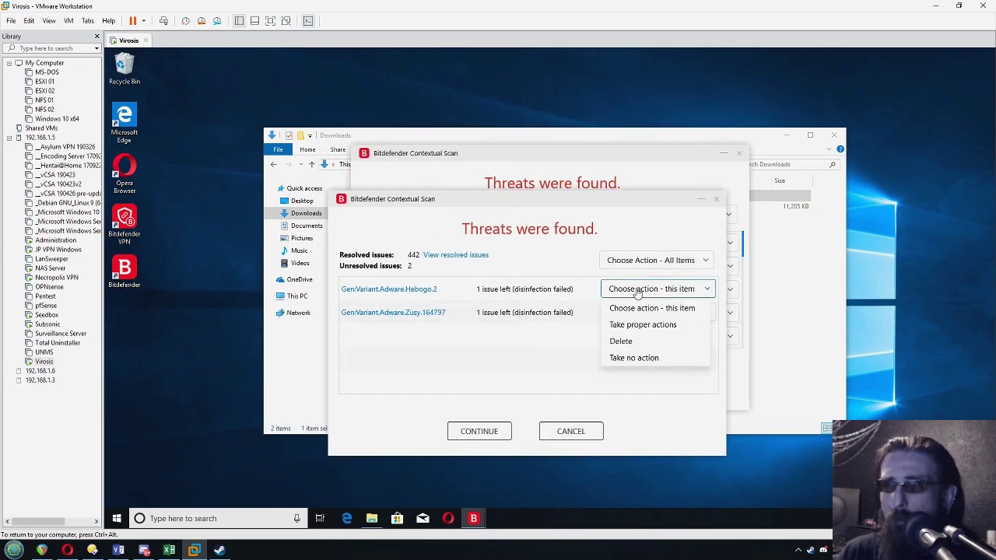
left_click(637, 290)
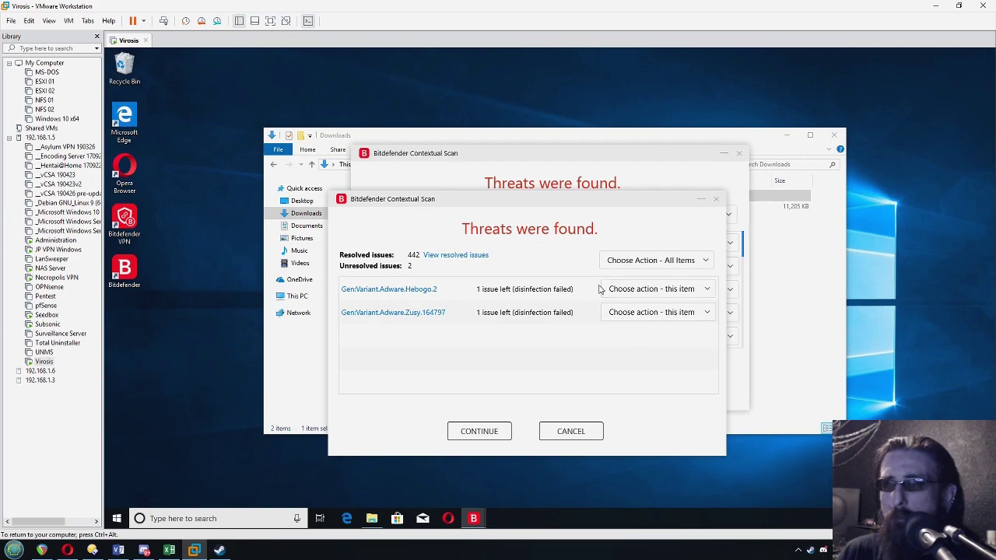
left_click(646, 264)
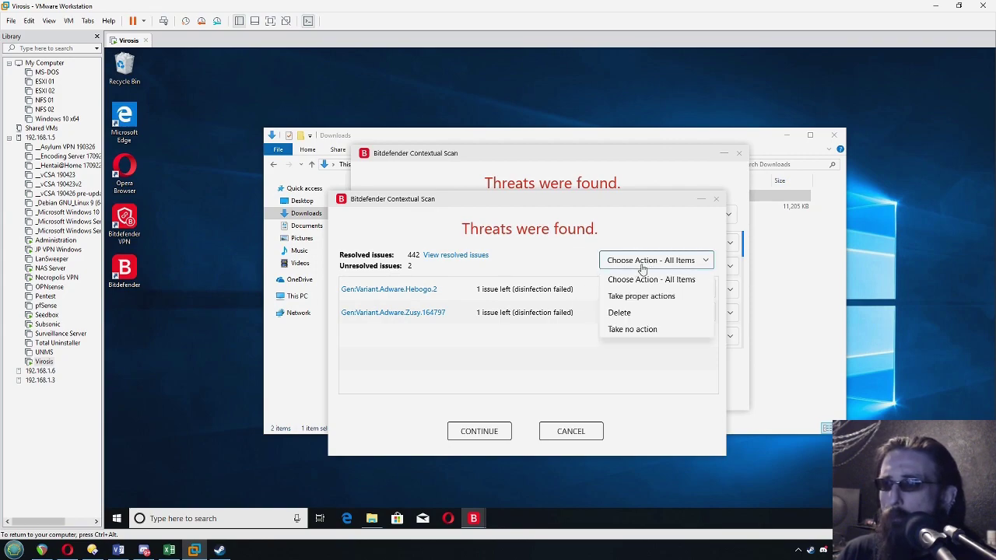
left_click(642, 297)
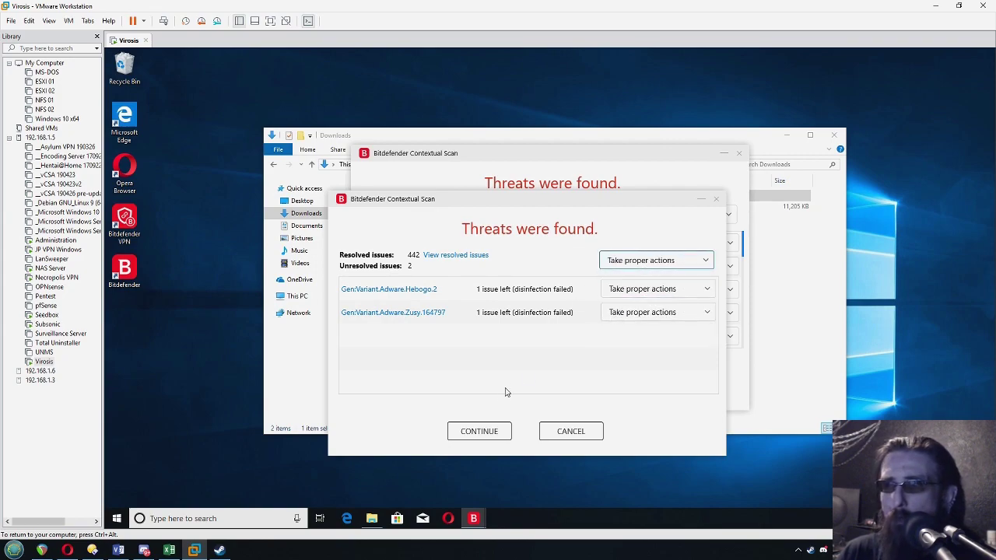
left_click(477, 432)
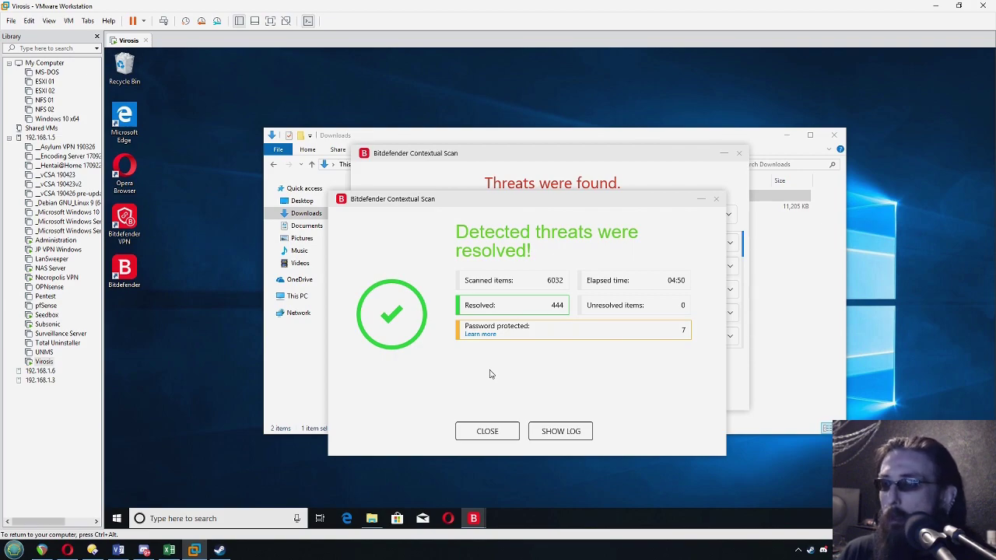
left_click(487, 432)
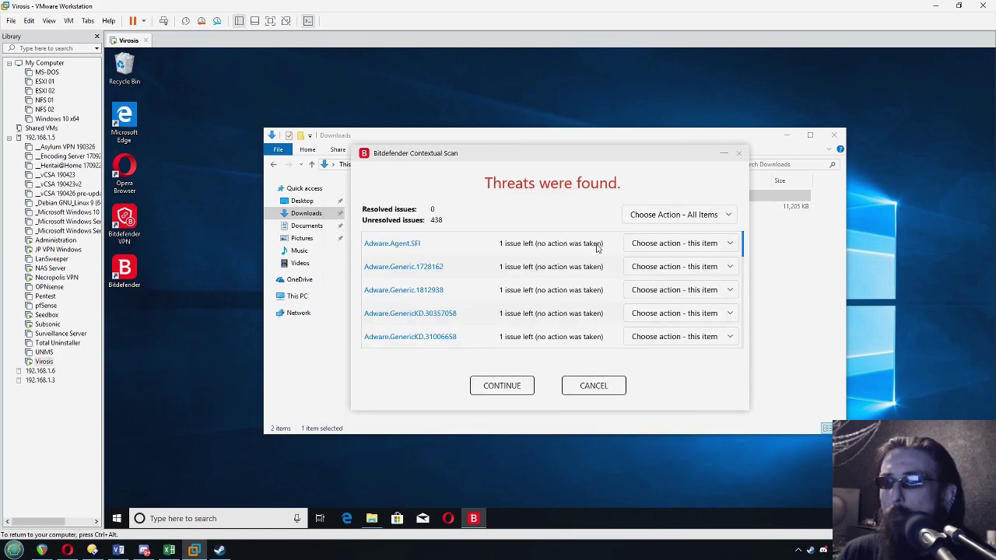
Move the leftover scan window aside and check the file count in the Downloads folder's properties.
left_click_drag(552, 160, 389, 218)
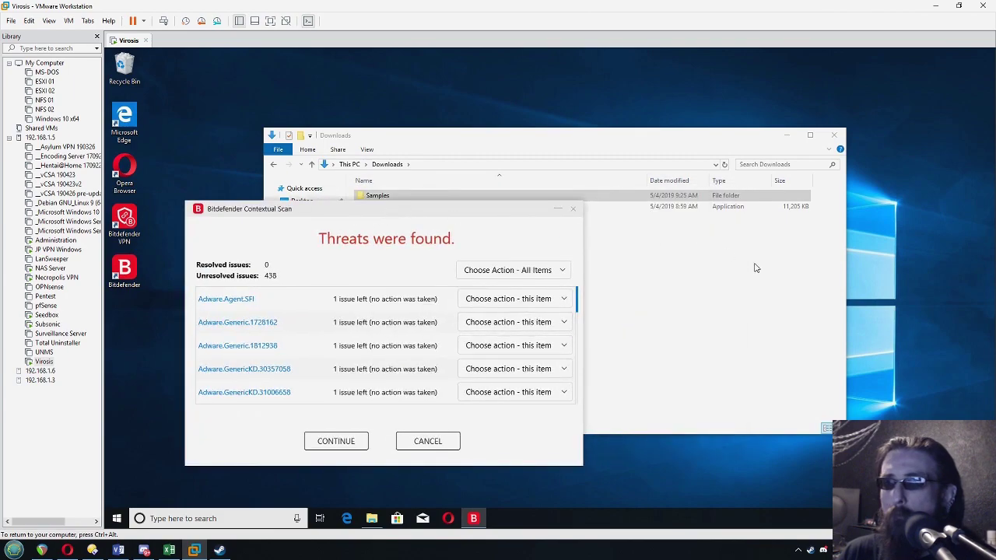
left_click(754, 267)
right_click(394, 197)
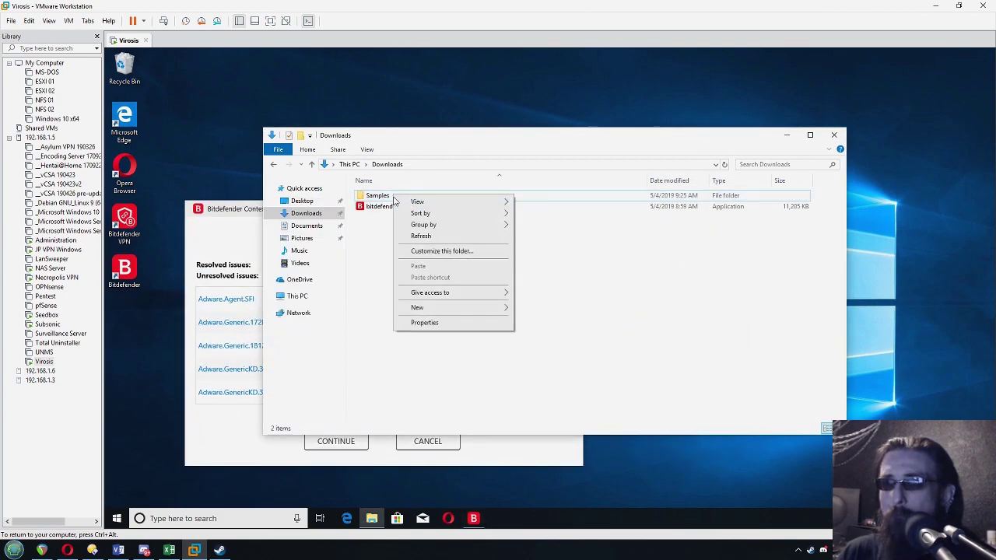
left_click(438, 323)
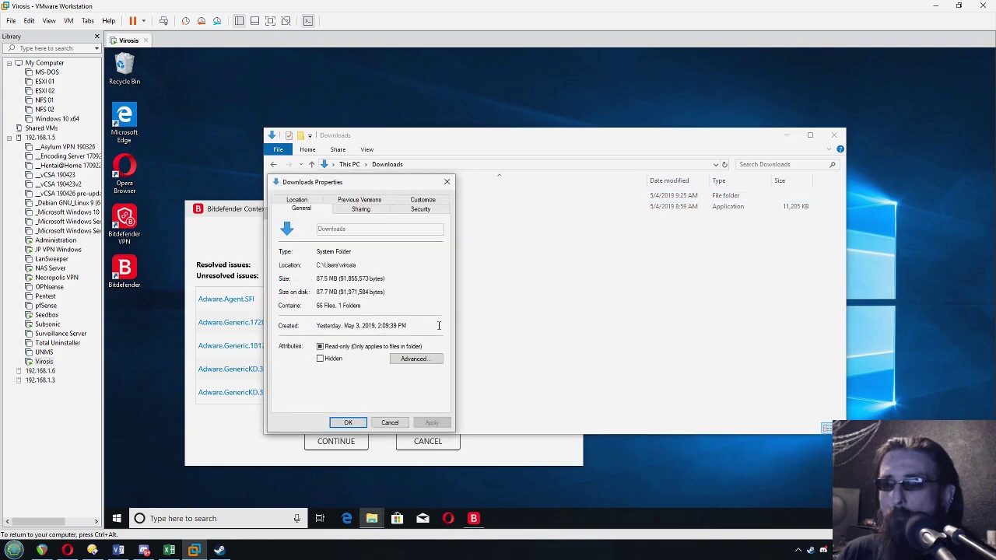
left_click(390, 423)
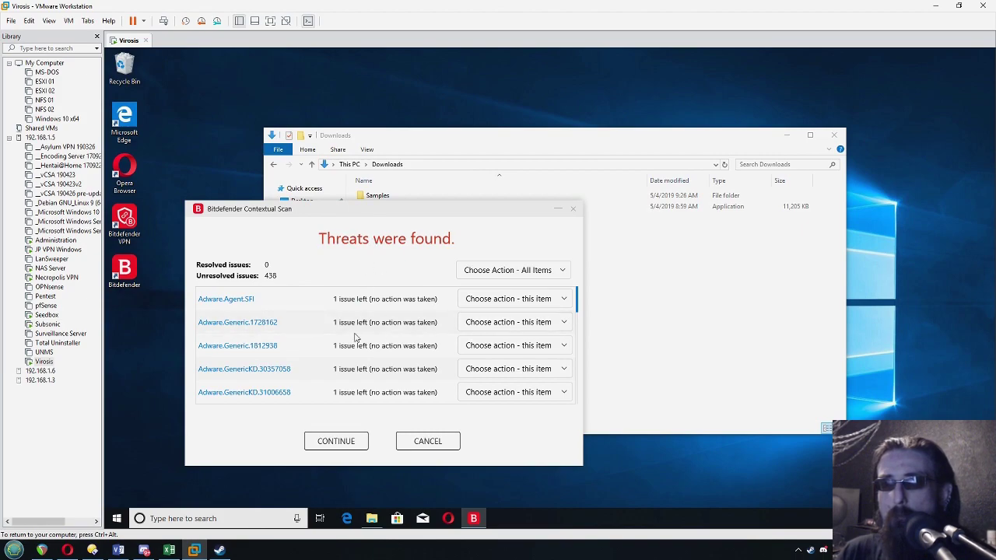
Cancel the leftover contextual scan without choosing any action for its threats.
left_click_drag(354, 212, 397, 209)
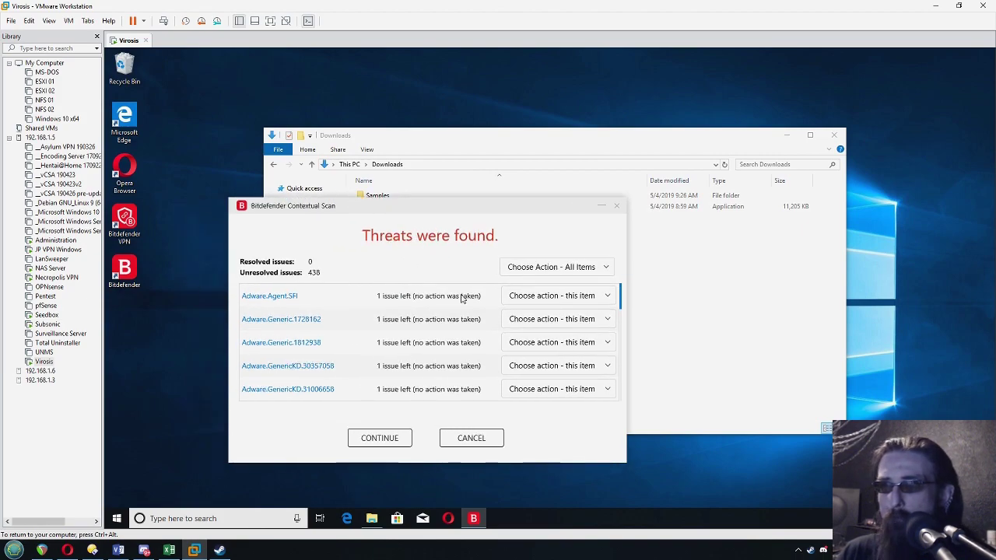
left_click(473, 444)
left_click(400, 344)
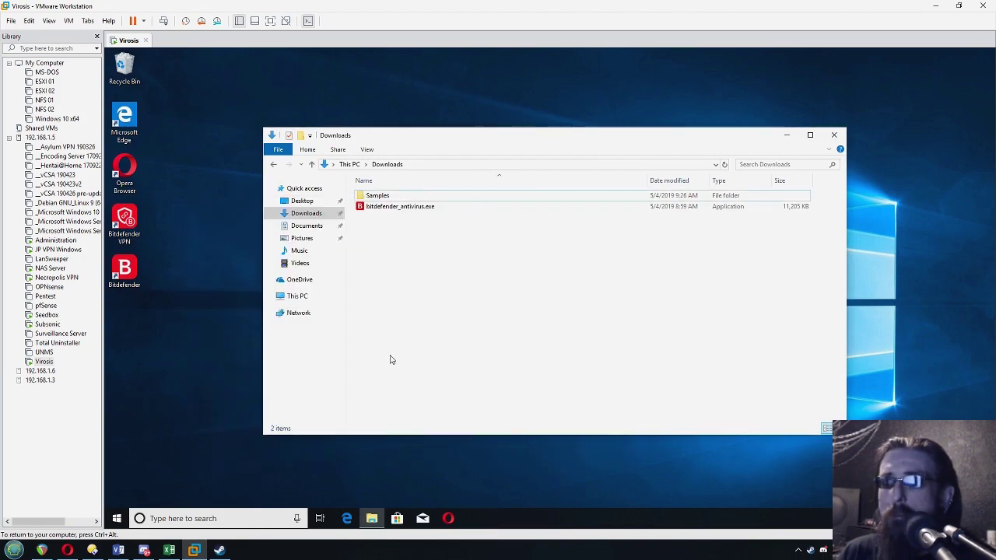
Open the Samples folder and check how many files remain in it.
double_click(379, 202)
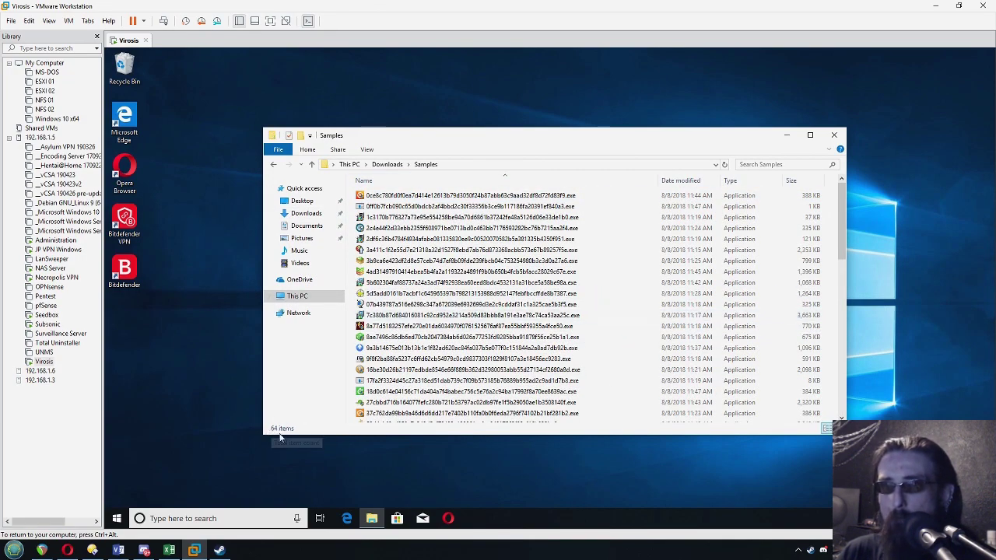
left_click(526, 318)
left_click(833, 290)
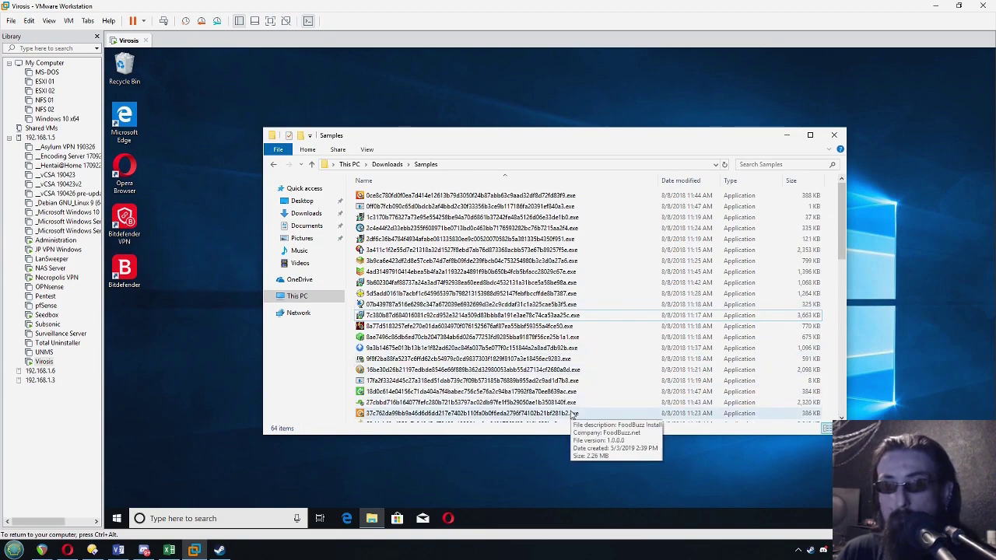
Switch to Excel and enter 64 as the Remained value for Bitdefender.
left_click(171, 551)
type("64")
key("Return")
Sort the antivirus results by column C values from largest to smallest, and clear the selection.
key("alt+d")
key("s")
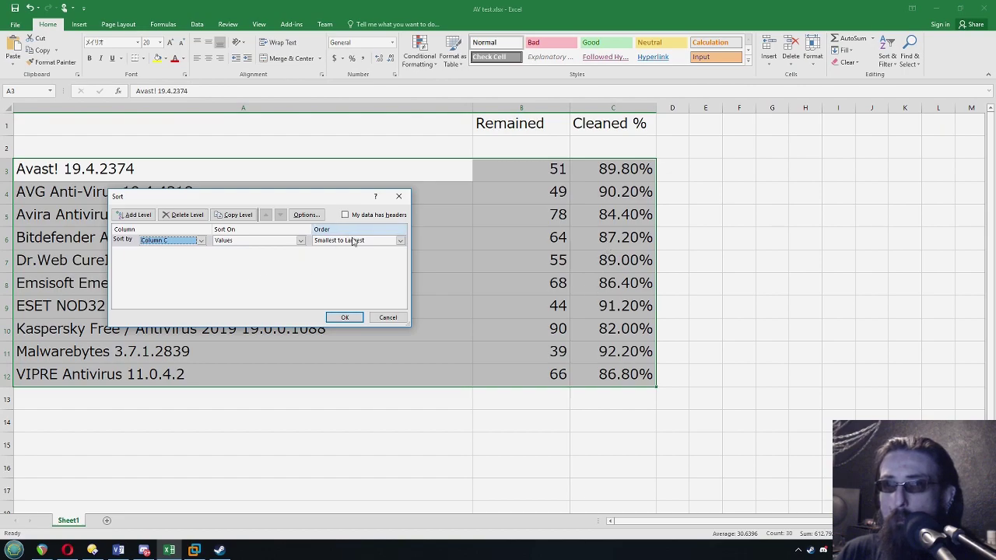
left_click(400, 240)
left_click(347, 261)
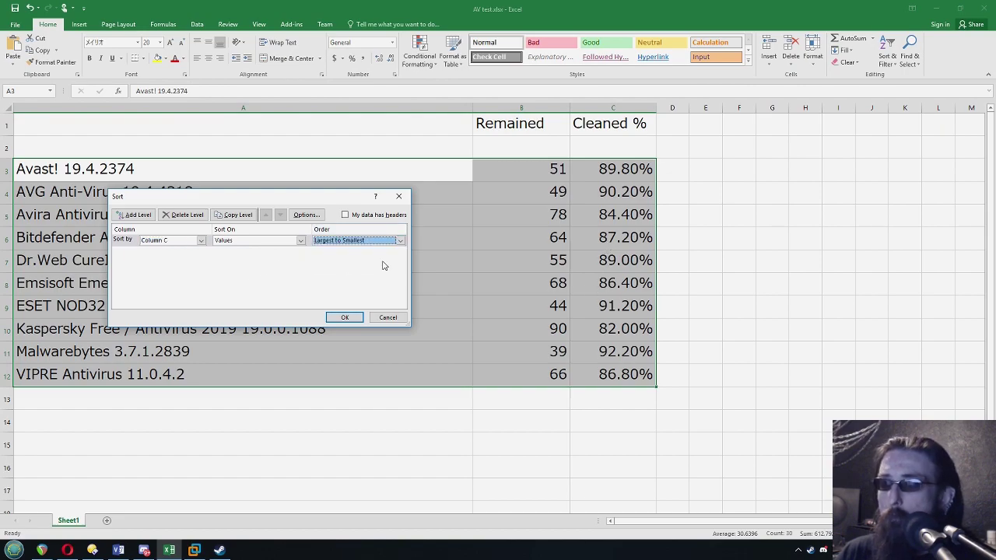
left_click(345, 317)
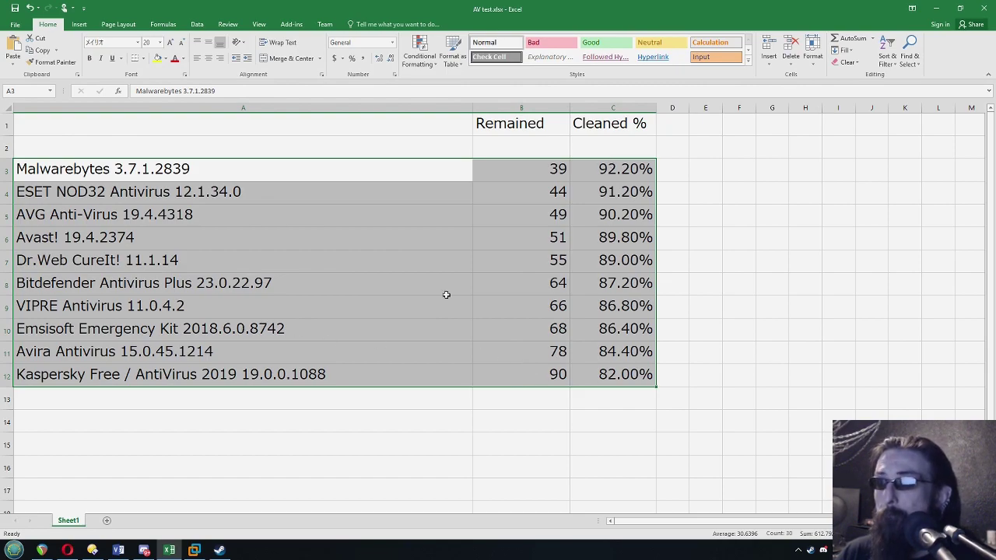
left_click(675, 171)
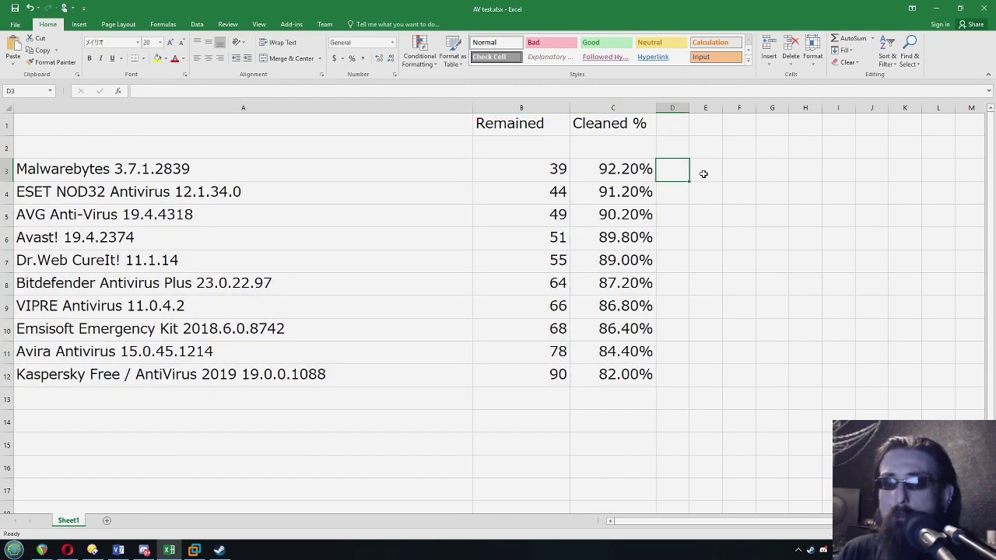
Examine the Cleaned % values of the three top-ranked antivirus products.
key("Home")
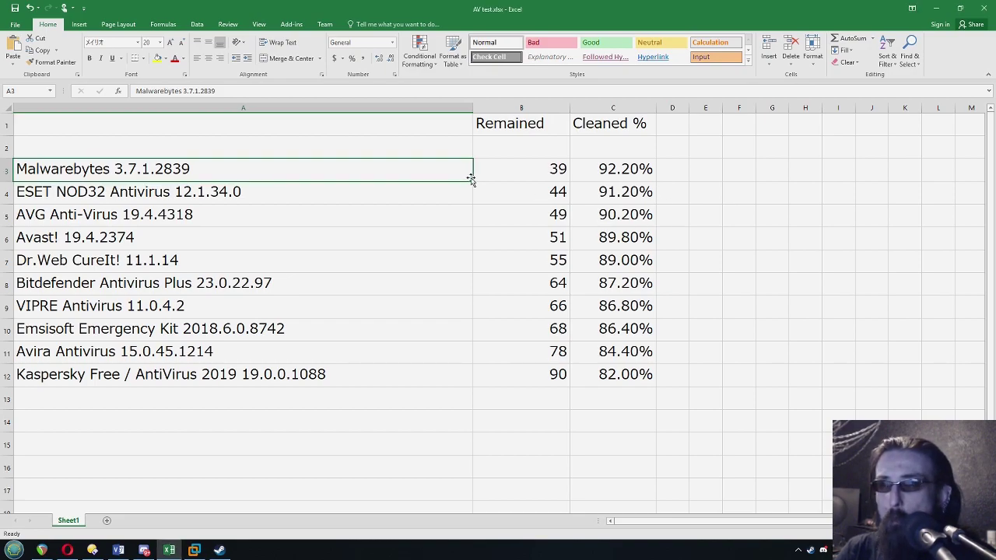
left_click(604, 168)
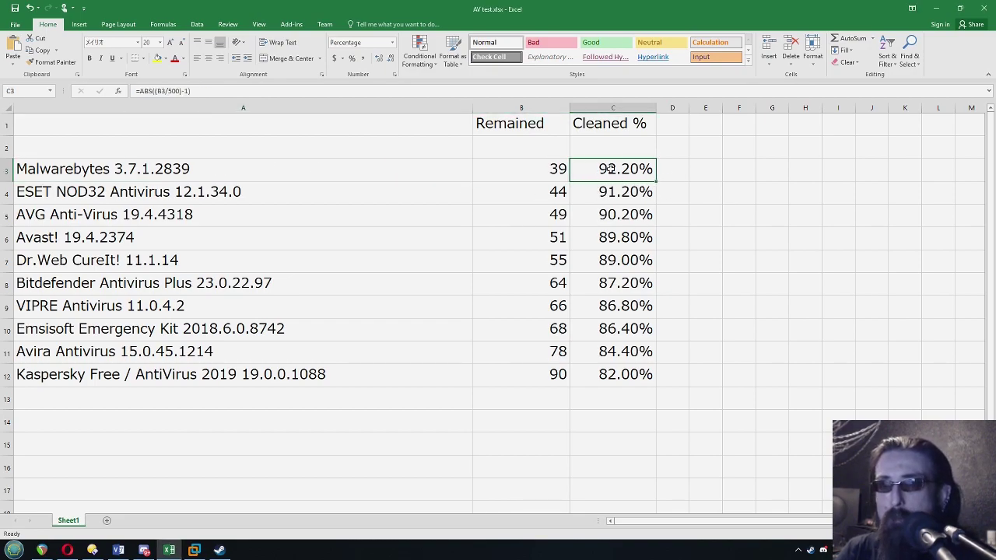
left_click(619, 192)
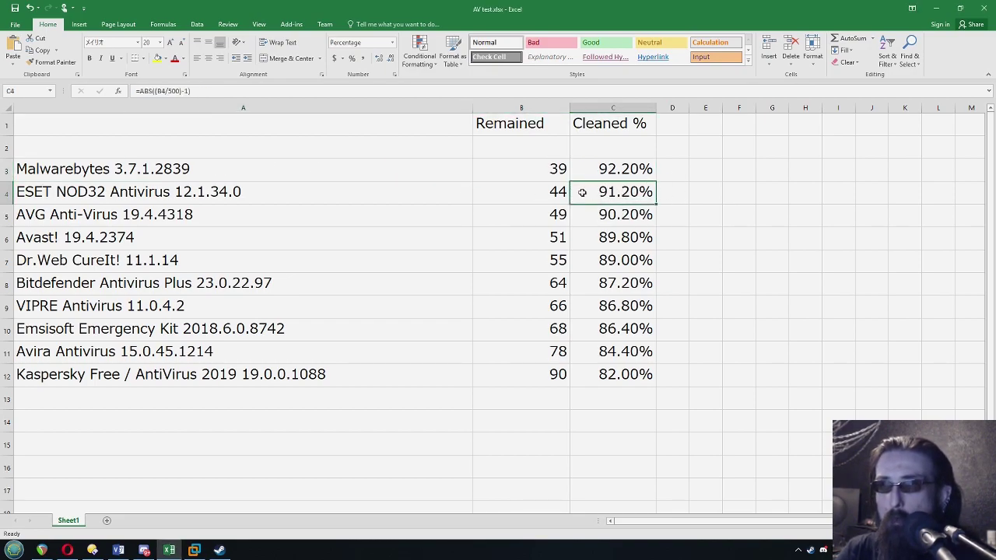
left_click(628, 218)
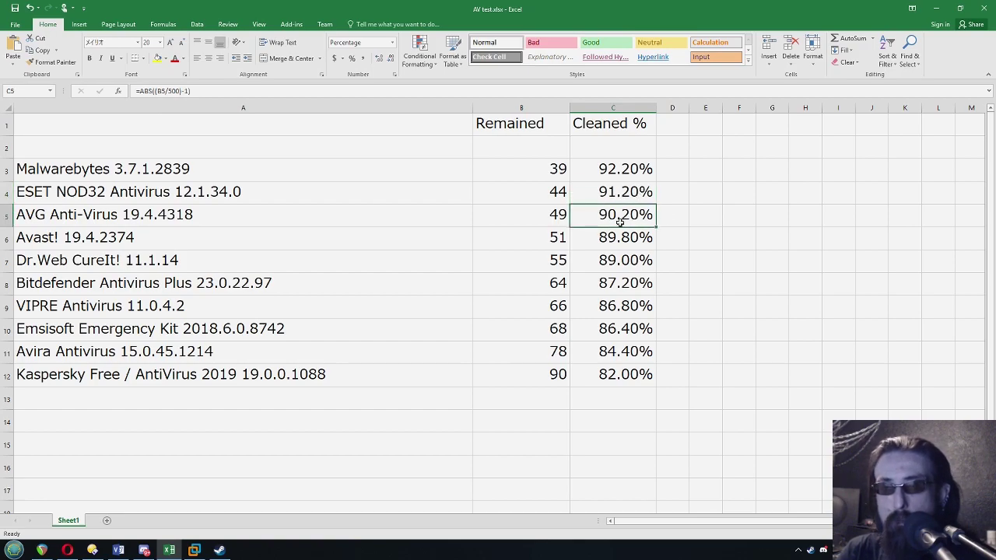
Review the Kaspersky entry's name, version and Cleaned % against the Avira and Bitdefender rows.
left_click(373, 379)
left_click(314, 361)
left_click(330, 377)
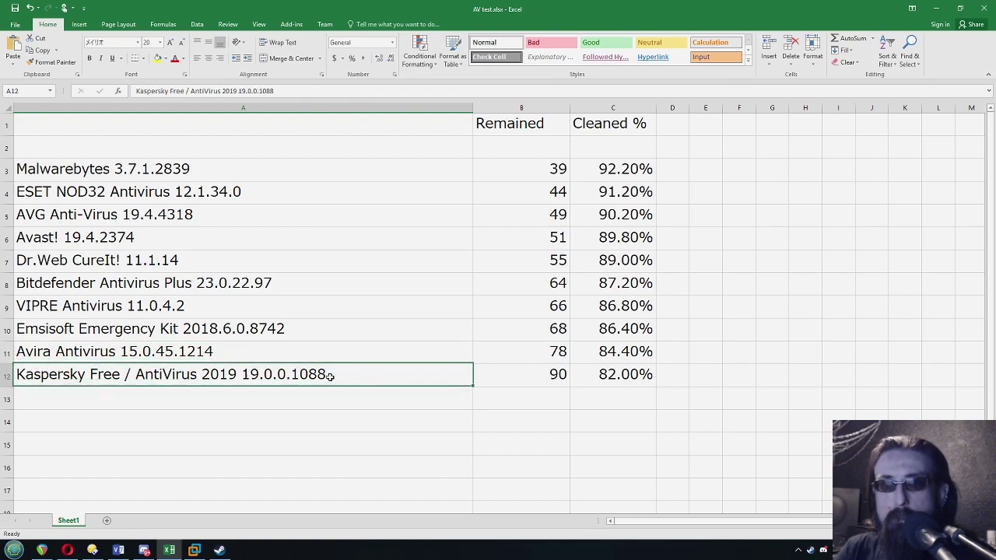
left_click(338, 283)
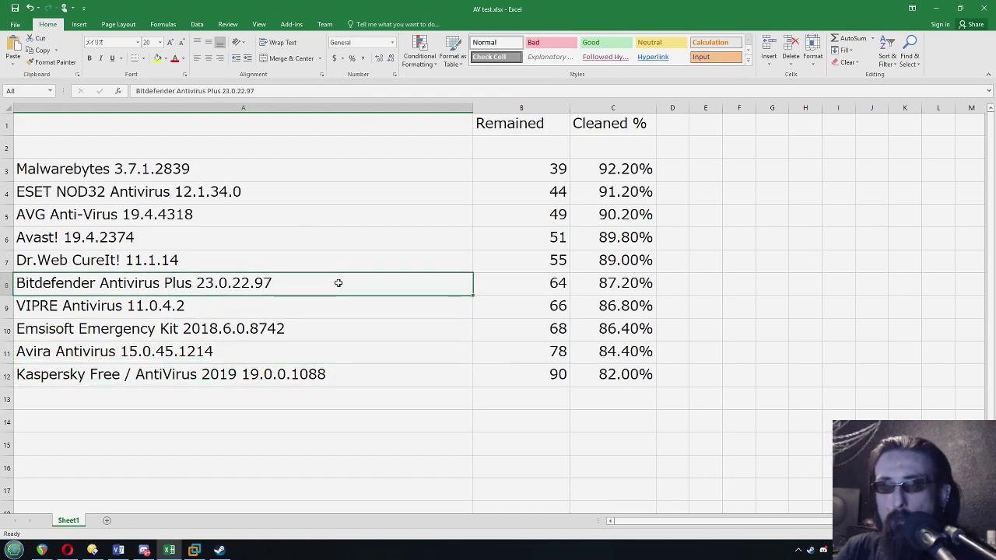
left_click(254, 378)
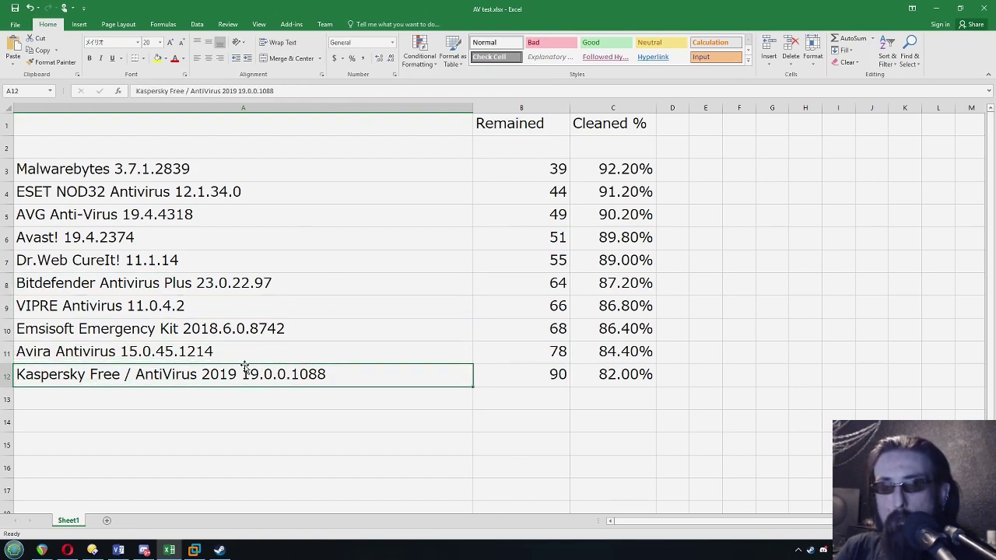
left_click(45, 358)
left_click(69, 378)
left_click(86, 396)
left_click(68, 374)
double_click(25, 374)
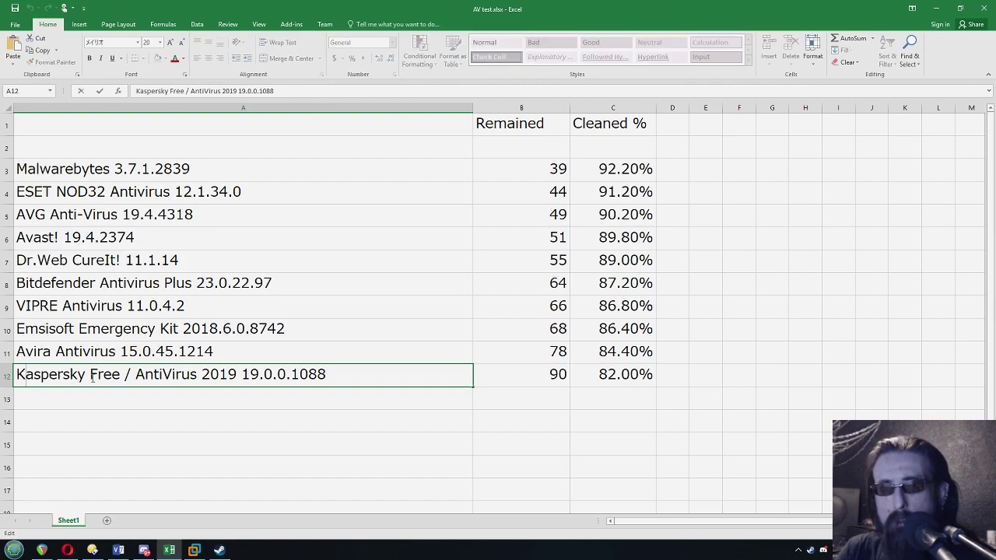
left_click_drag(84, 375, 8, 375)
left_click(330, 400)
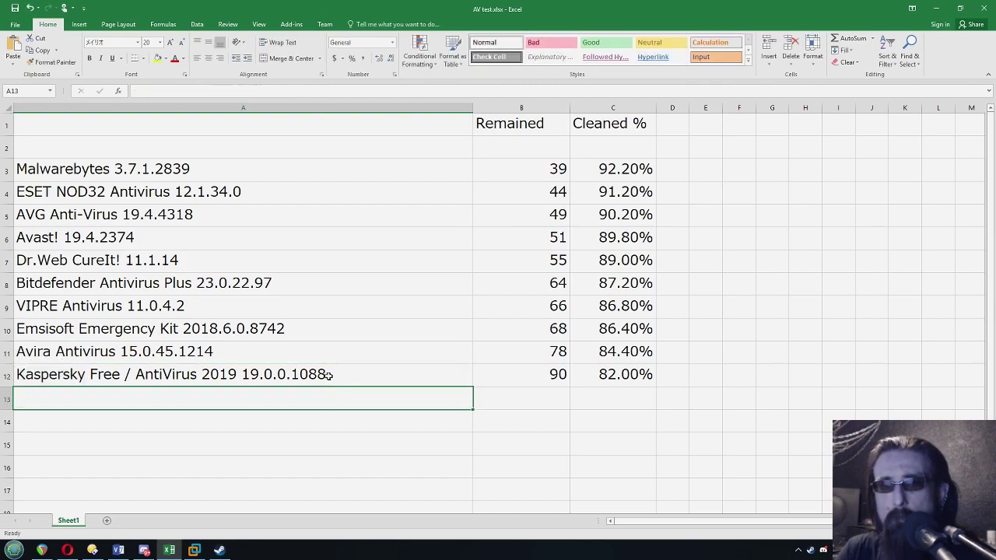
left_click(342, 381)
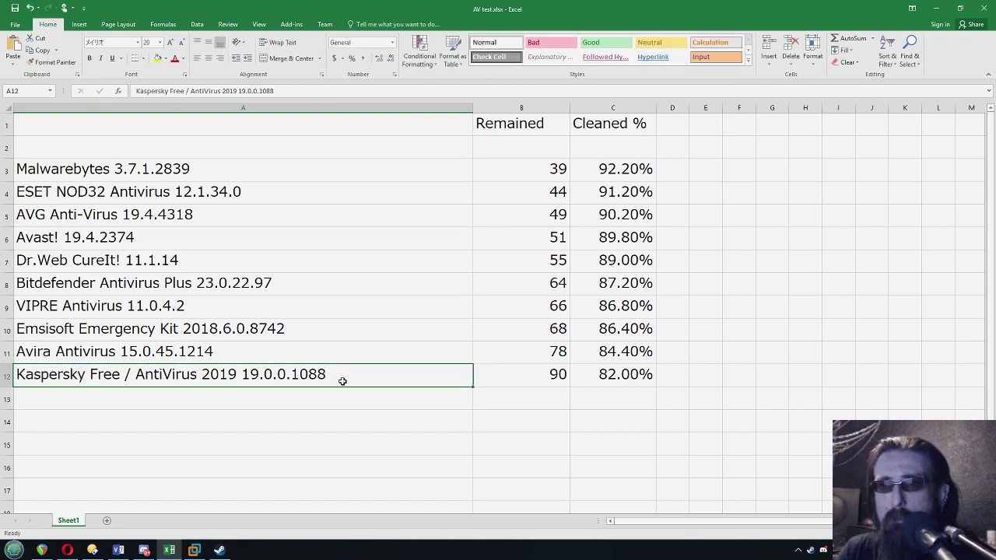
left_click(338, 394)
left_click(627, 375)
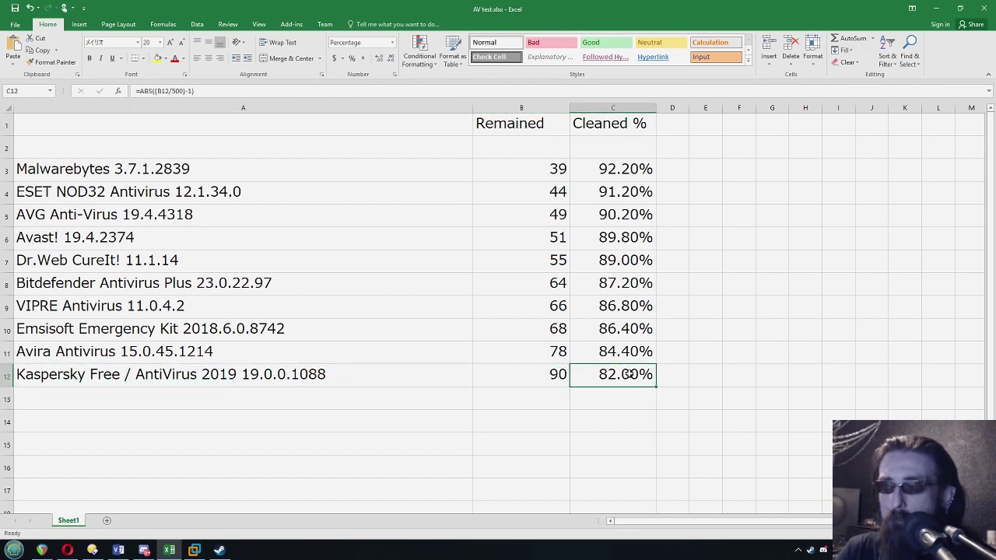
left_click(351, 394)
key("Up")
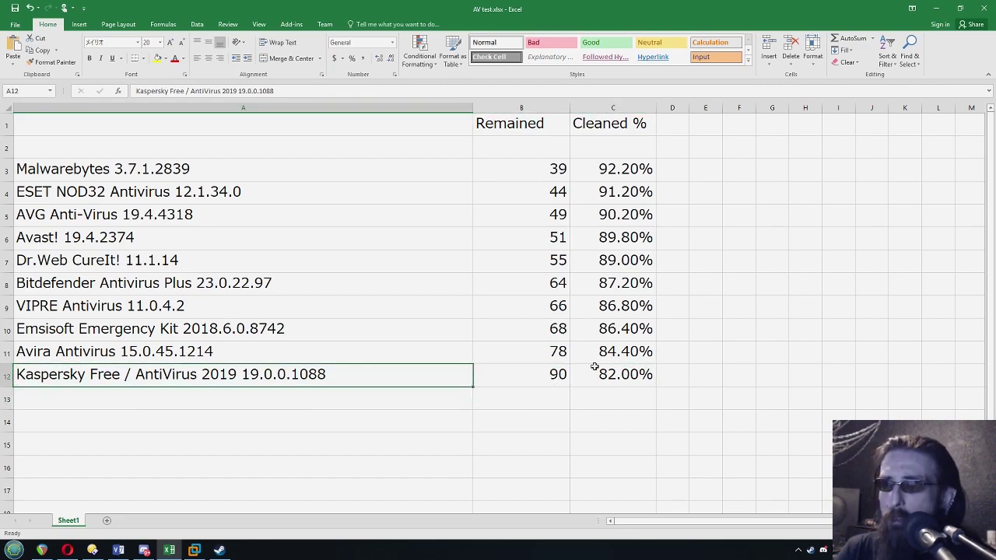
left_click_drag(634, 375, 629, 352)
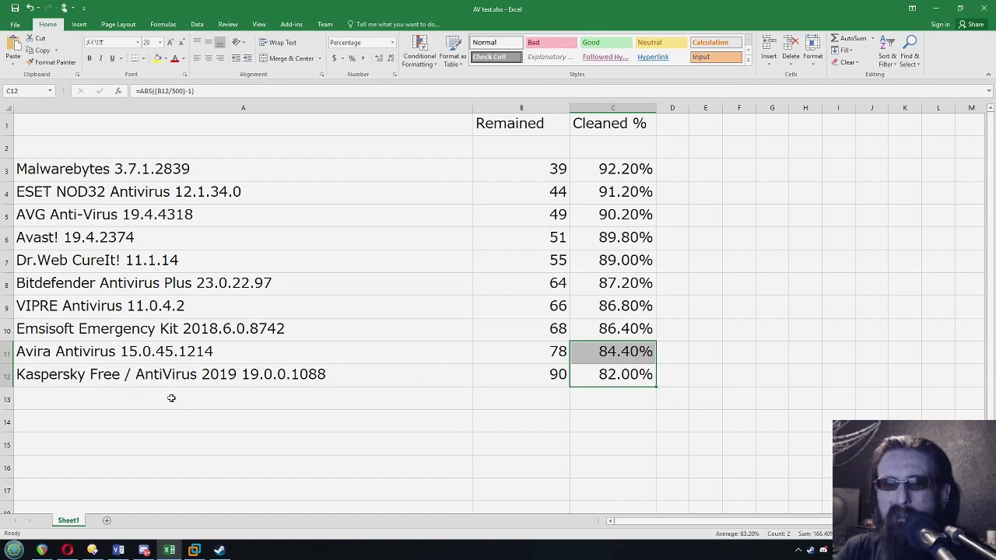
left_click(129, 378)
left_click(123, 356)
left_click(137, 375)
left_click(119, 416)
left_click(116, 400)
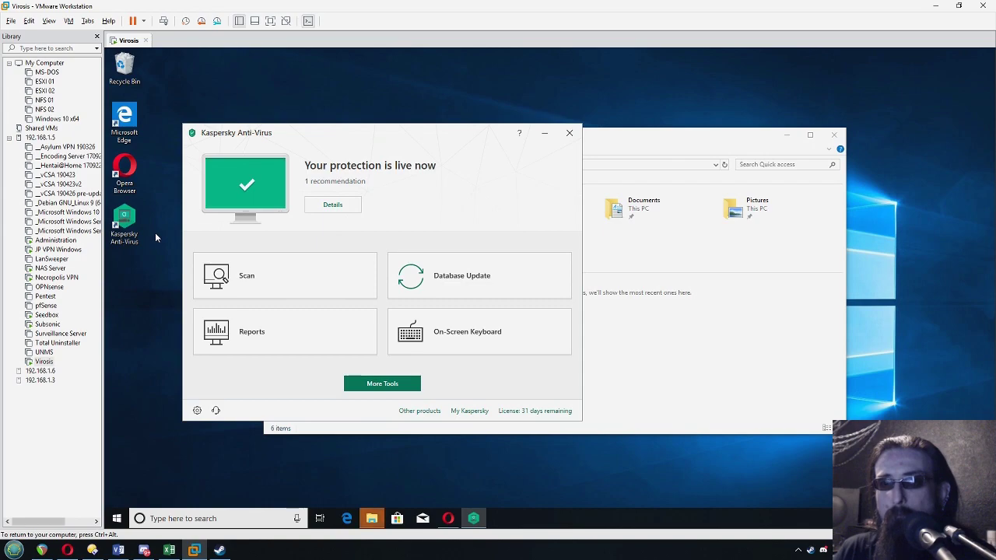
Open Kaspersky's Database Update, and check the Samples folder's file count in its properties.
left_click(459, 283)
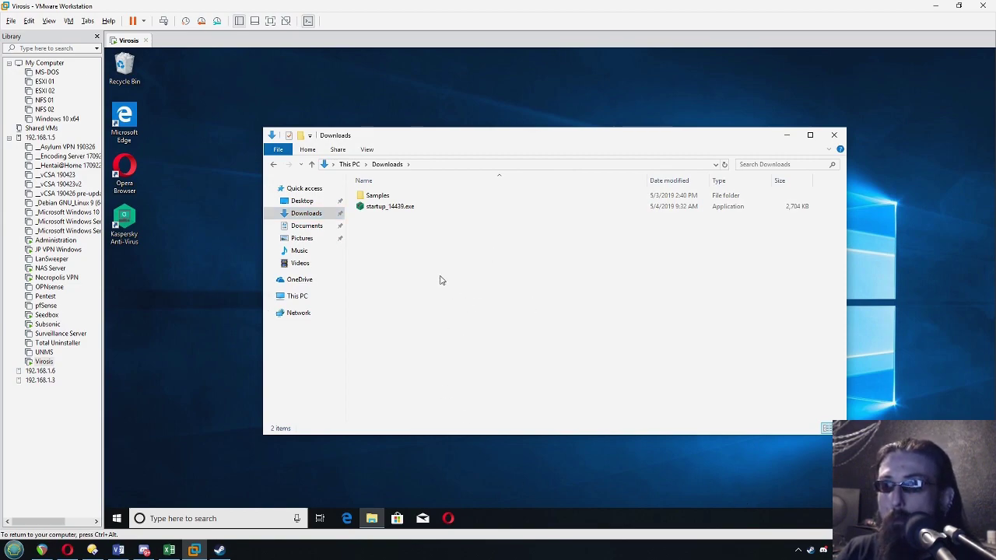
right_click(382, 196)
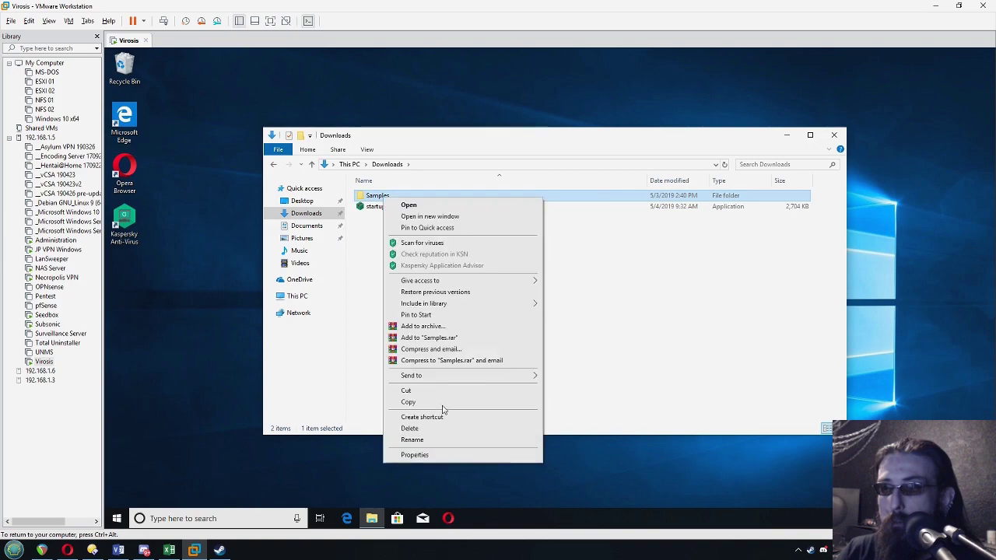
left_click(438, 456)
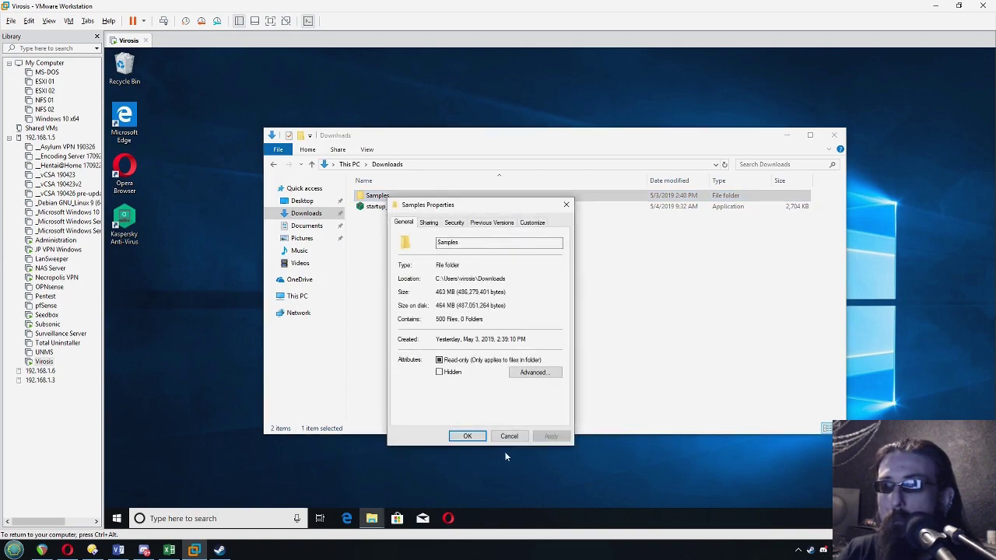
left_click(511, 437)
Scan the Samples folder for viruses with Kaspersky.
right_click(383, 196)
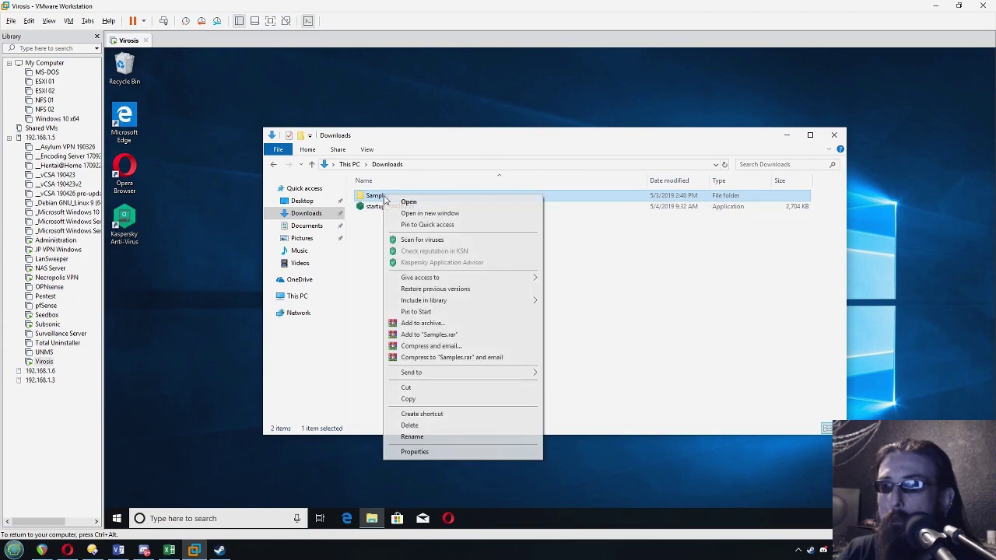
left_click(439, 240)
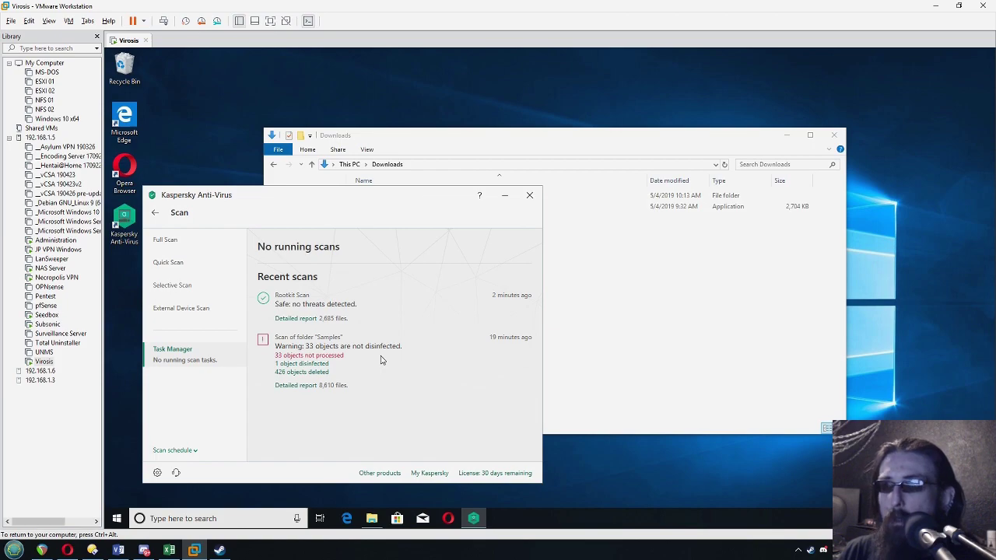
Check how many files remain in the Downloads folder through its properties.
left_click(621, 329)
right_click(392, 196)
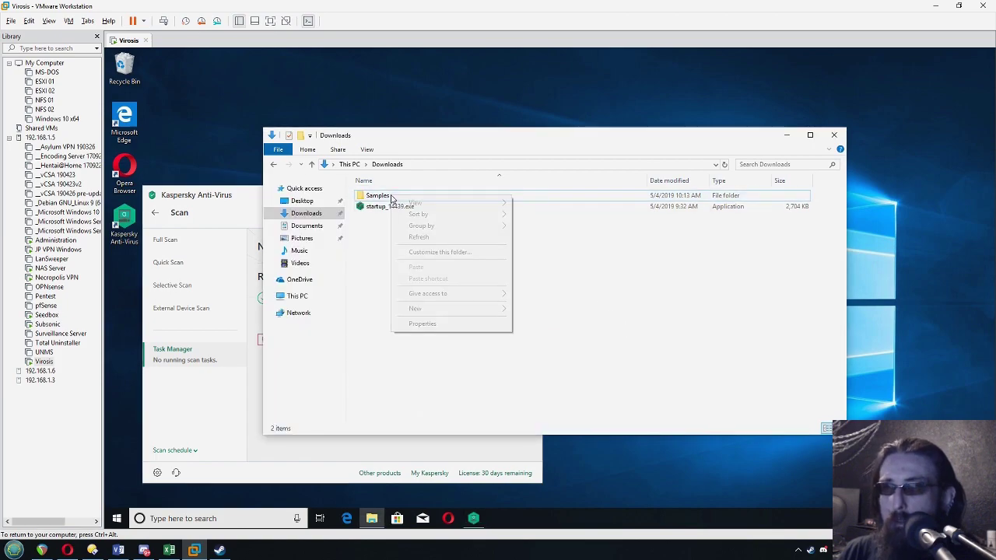
left_click(437, 325)
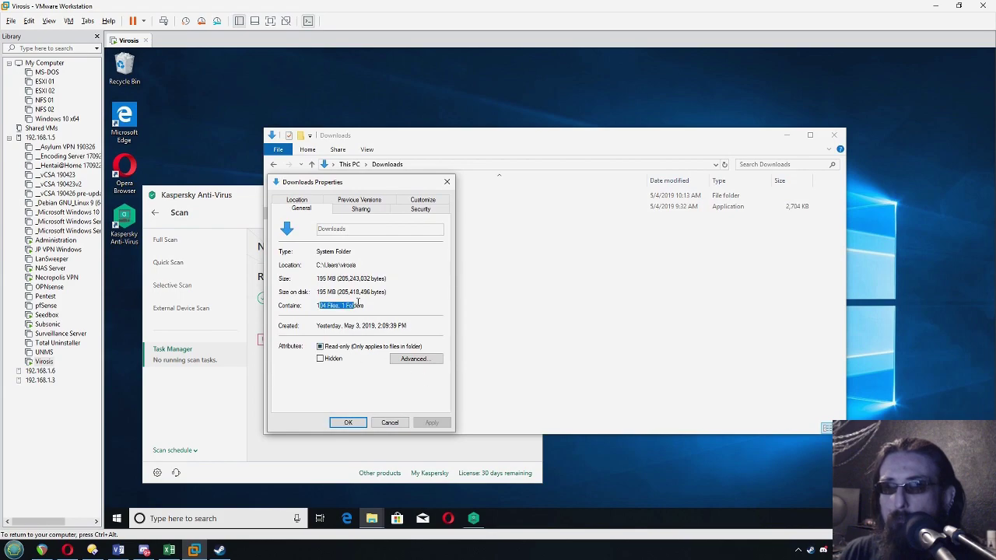
left_click(385, 422)
Resolve all unprocessed Kaspersky objects by deleting the detected item, applying the choice to all objects of this type.
left_click(317, 462)
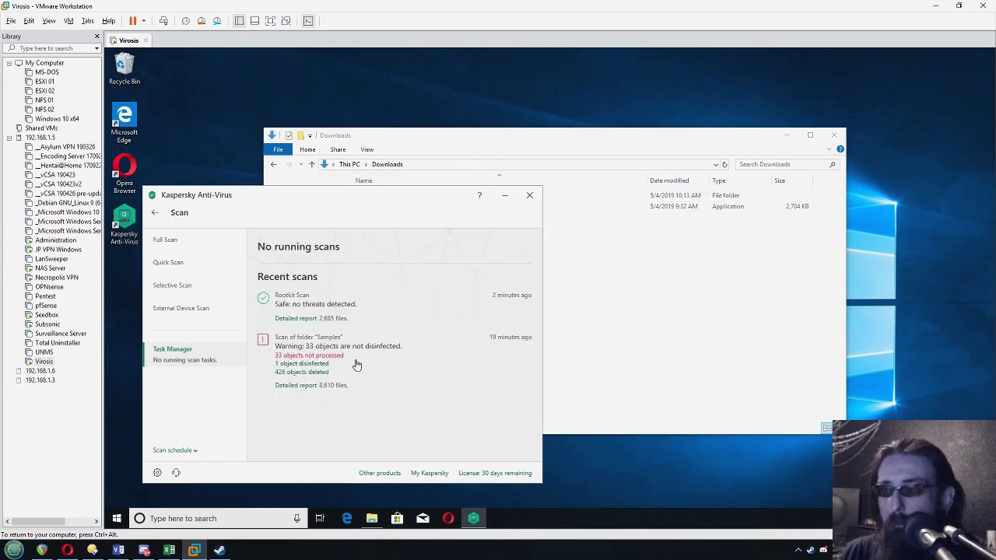
left_click(382, 362)
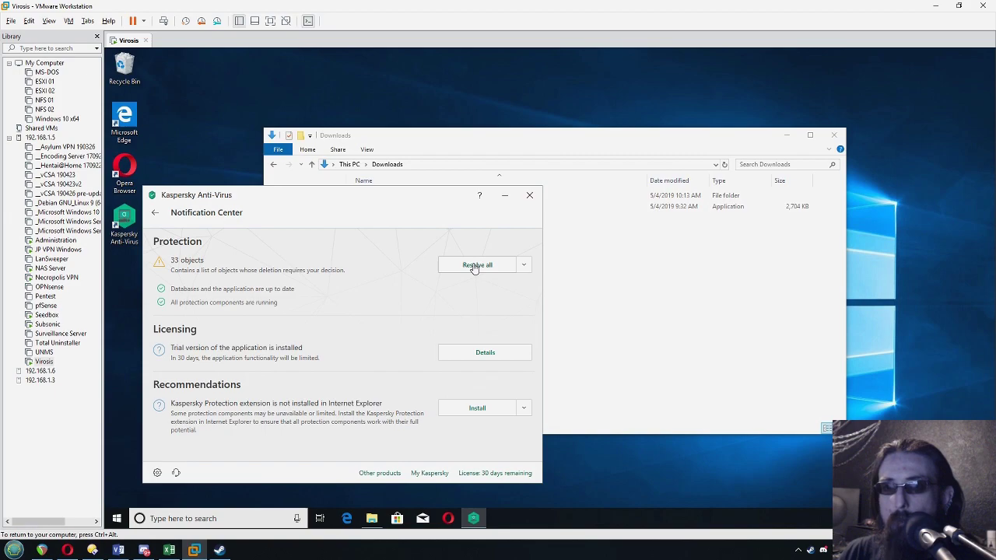
left_click(525, 267)
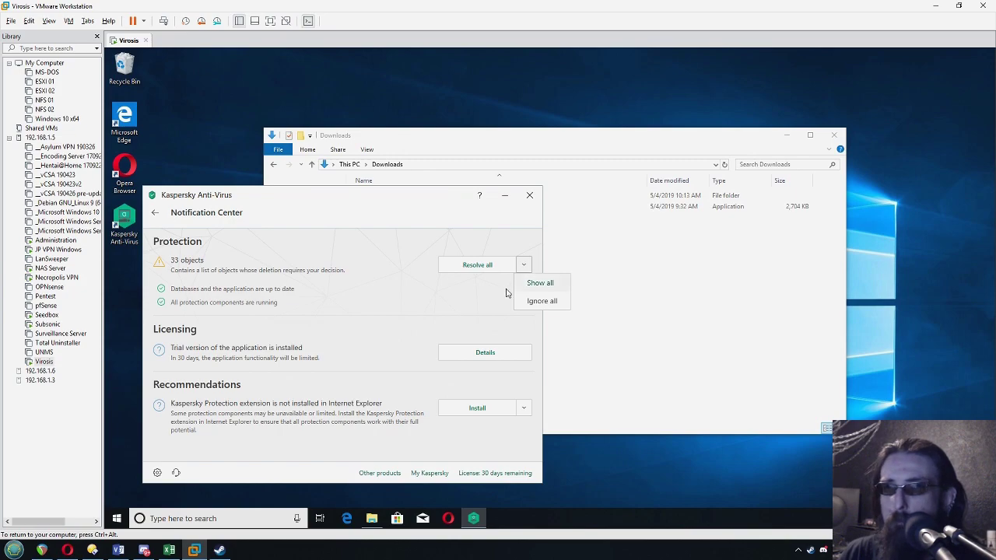
left_click(422, 306)
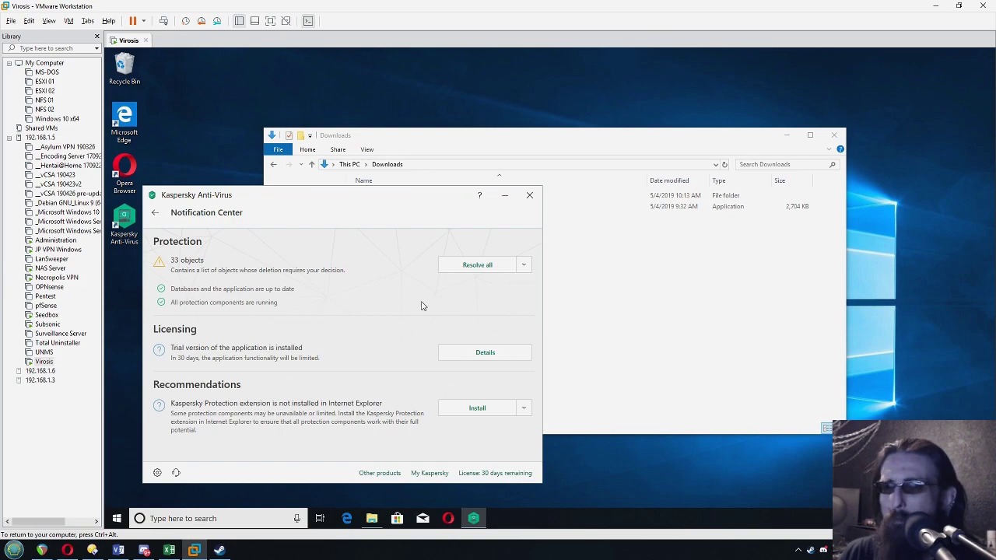
left_click(480, 266)
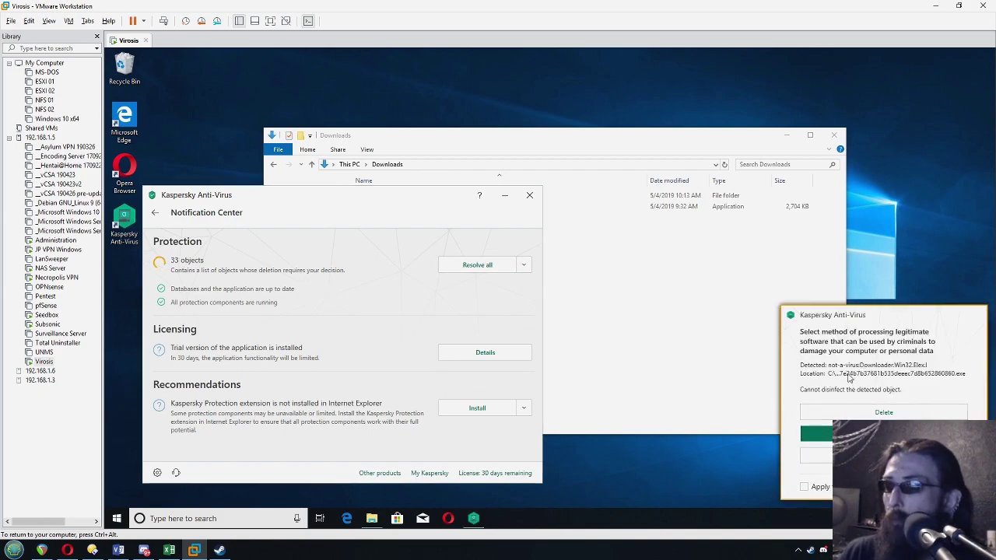
left_click(804, 488)
left_click_drag(841, 325, 423, 247)
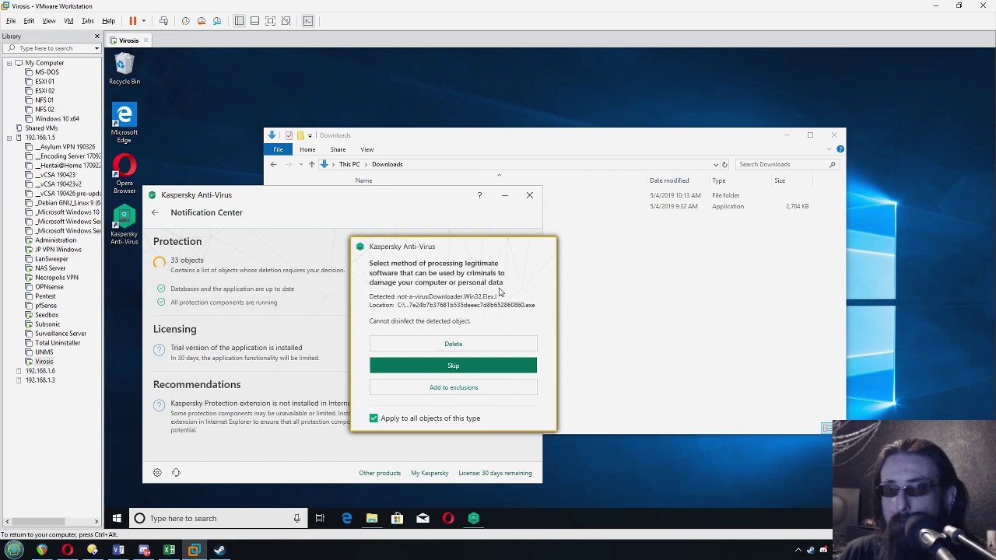
left_click(478, 347)
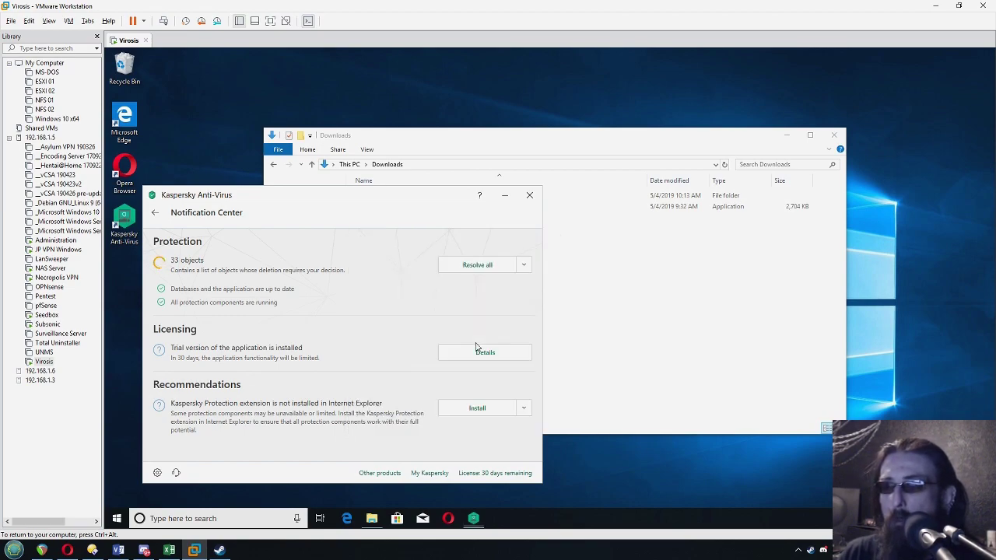
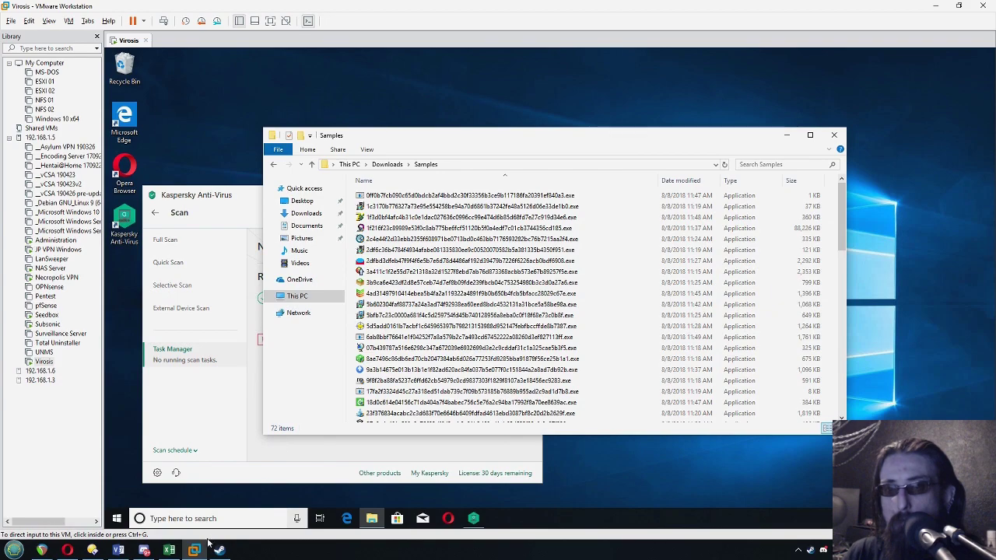
Switch to Excel and enter 72 as the Remained value for Kaspersky Trial.
left_click(169, 551)
left_click(510, 399)
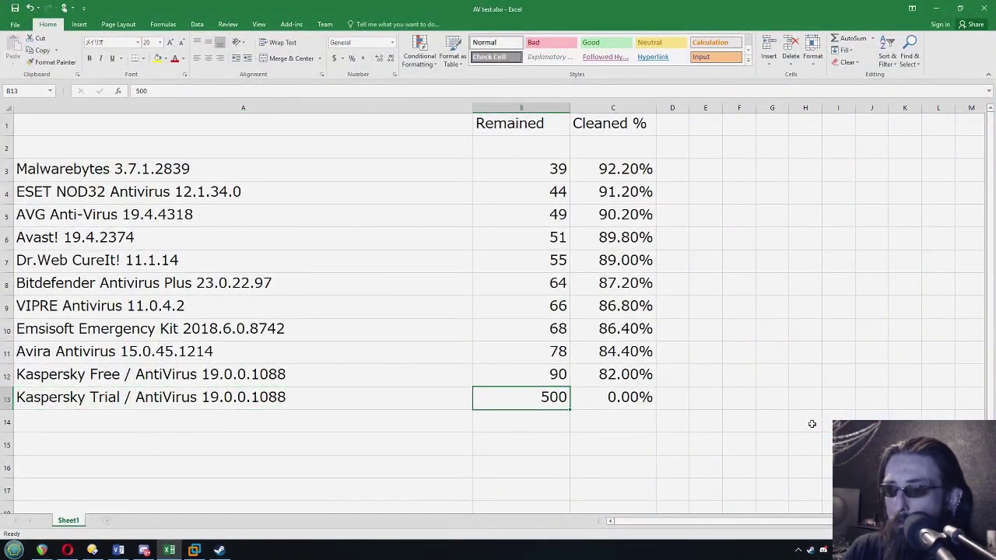
type("72")
key("Return")
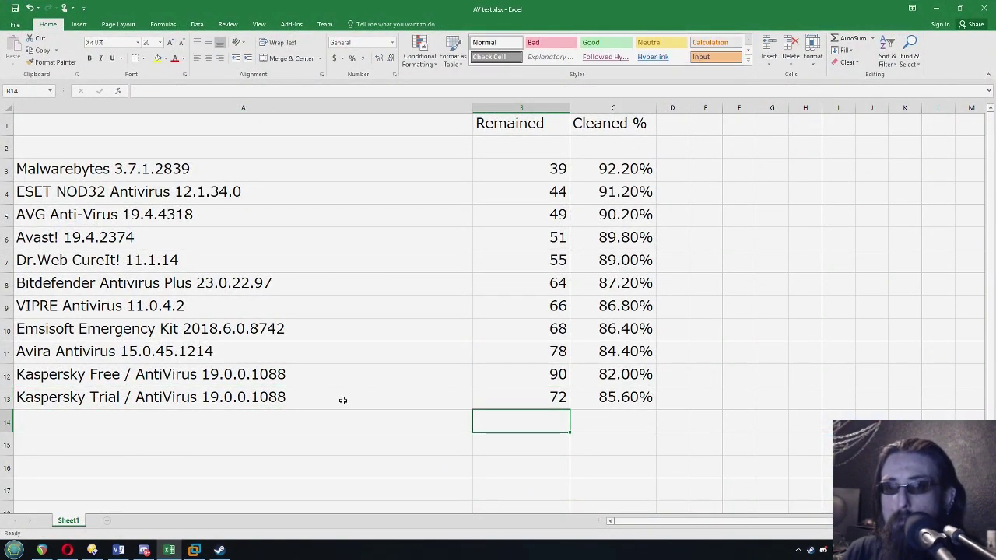
Compare the Remained and Cleaned % results of the Kaspersky Free and Kaspersky Trial rows.
left_click(218, 373)
left_click_drag(552, 374, 556, 400)
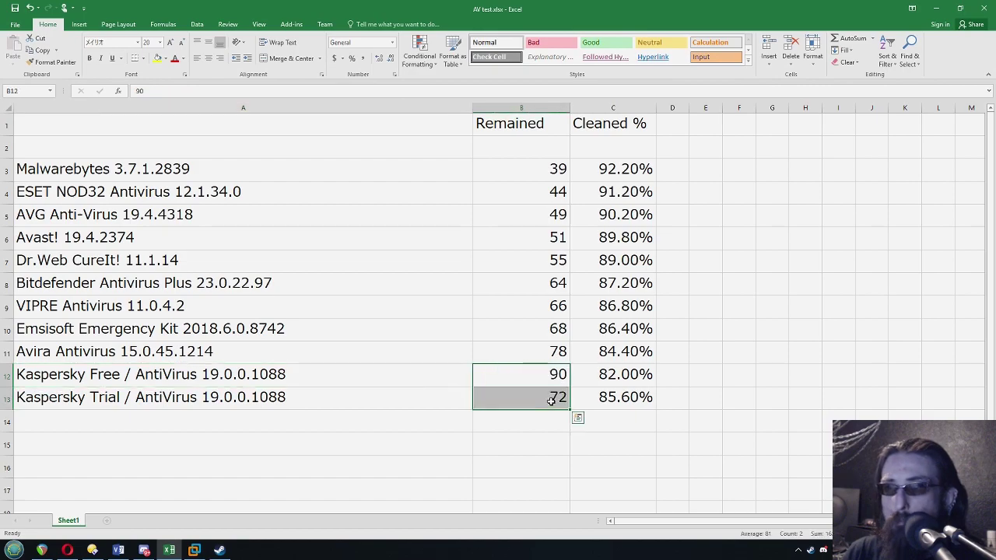
left_click(530, 420)
left_click(514, 397)
left_click(587, 397)
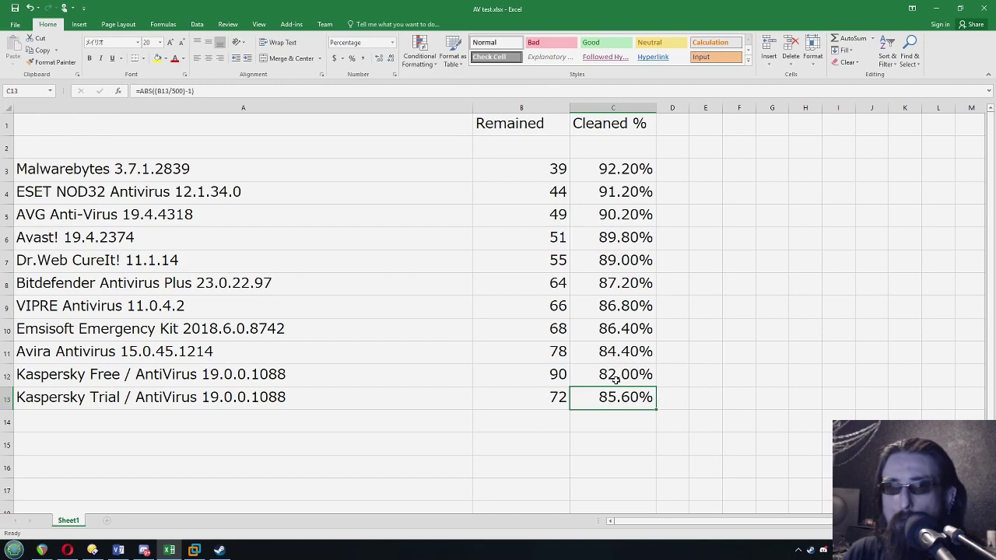
left_click(119, 395)
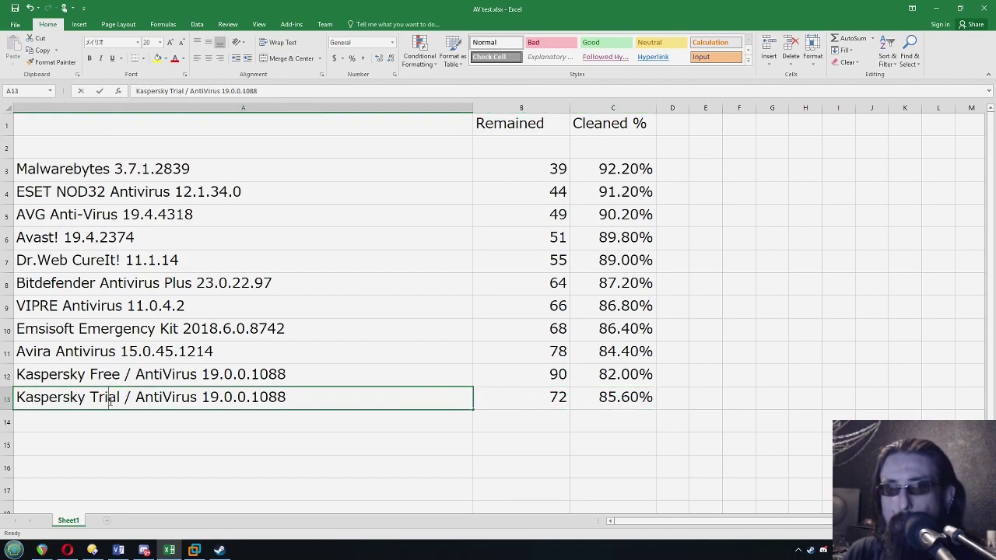
left_click(97, 375)
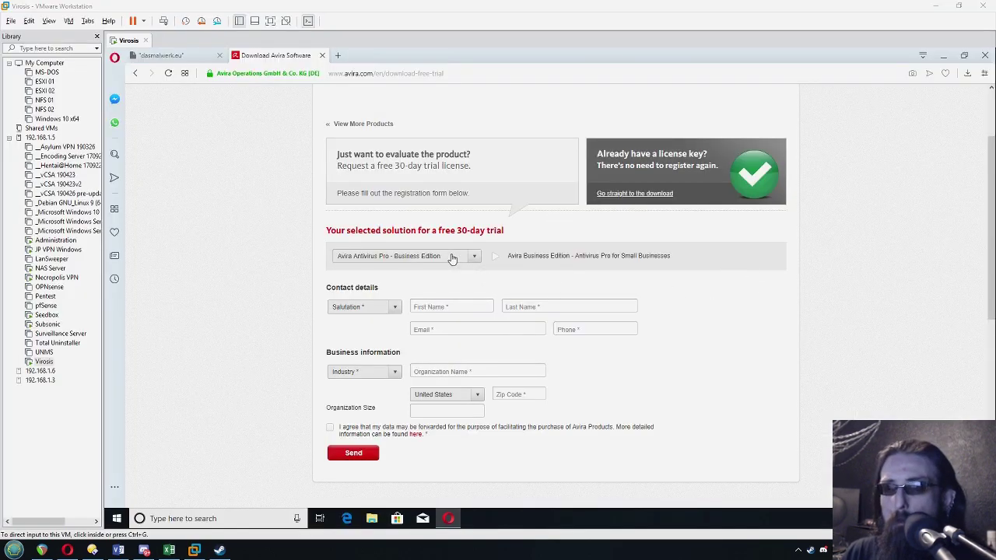
Switch to the Virosis virtual machine in VMware and check the product selection on Avira's free 30-day trial request form.
left_click(451, 258)
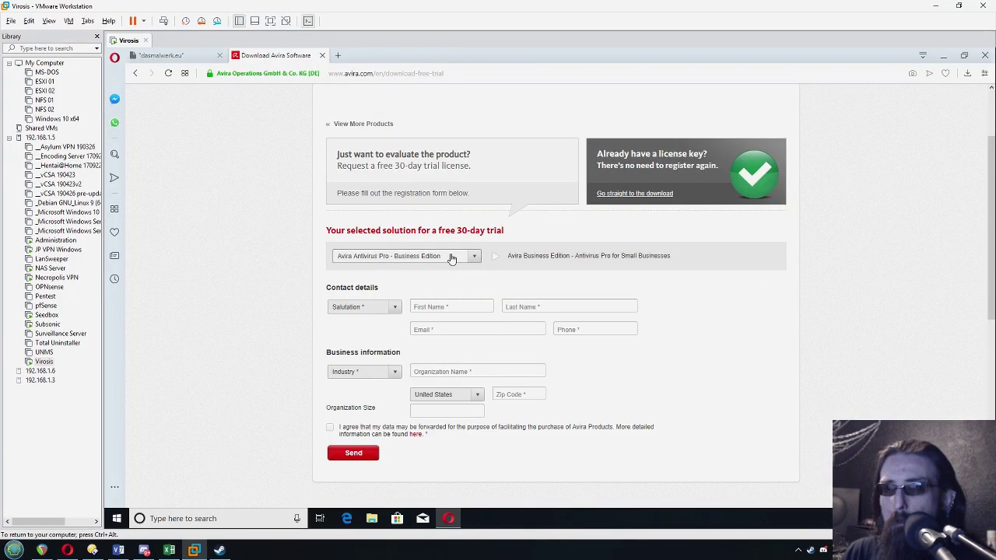
left_click(474, 258)
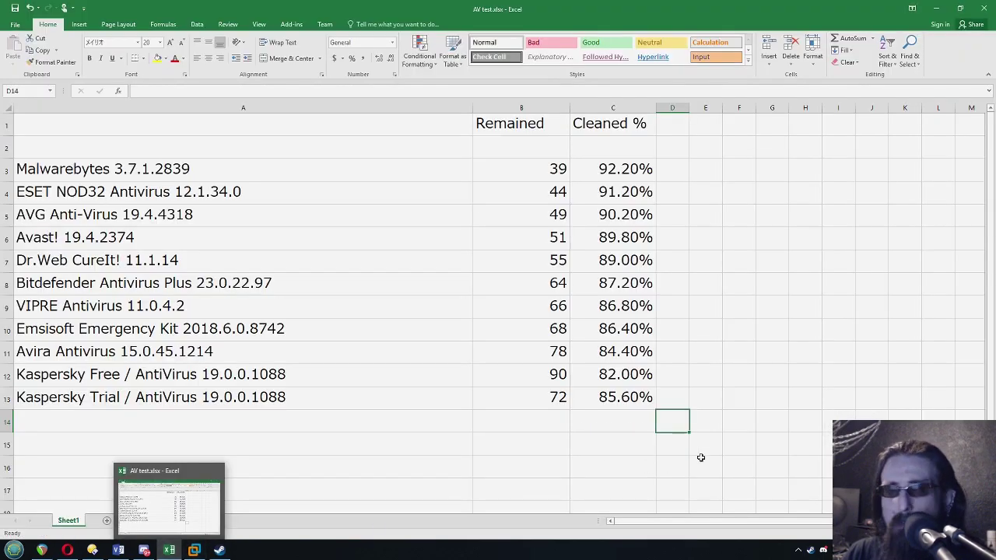
Switch to Excel and sort the antivirus rows A3:C13 by the values in Column C, largest to smallest.
left_click(699, 450)
left_click(54, 169)
left_click_drag(112, 205, 658, 397)
right_click(474, 225)
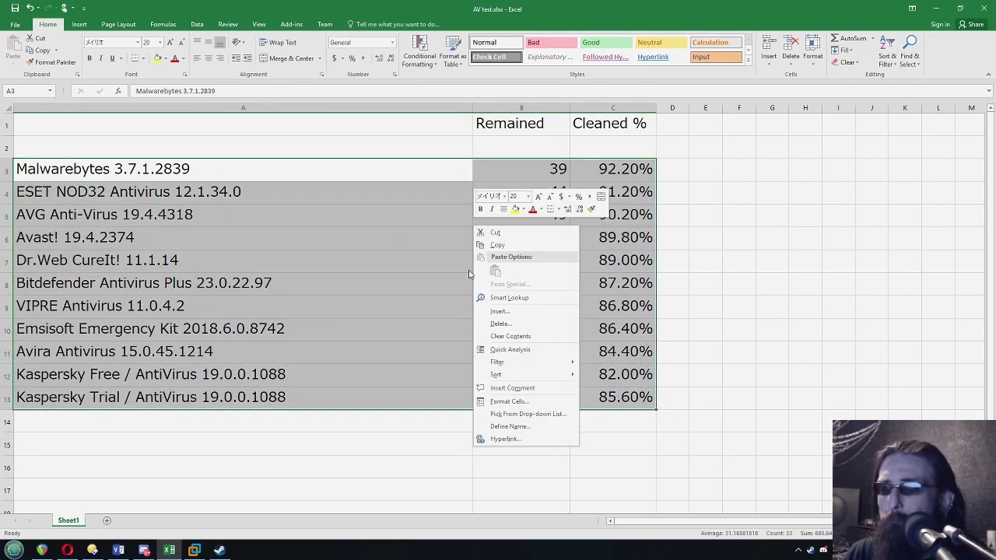
mouse_move(530, 375)
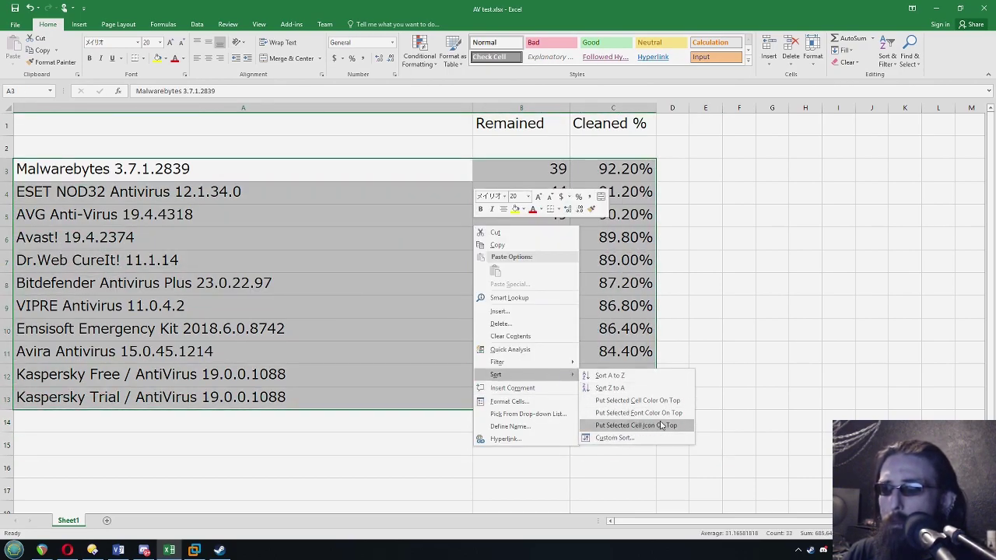
left_click(615, 438)
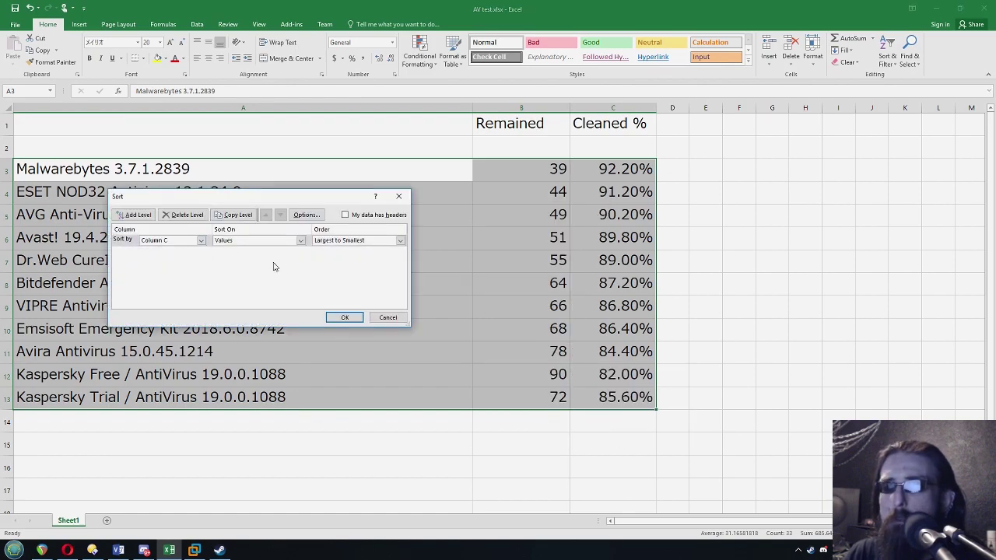
left_click(345, 317)
left_click(312, 434)
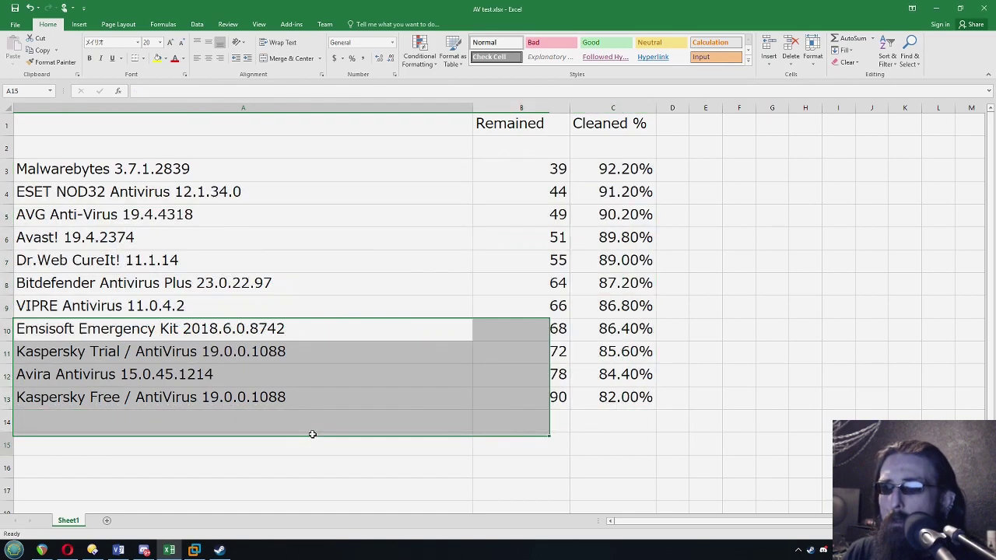
left_click(677, 402)
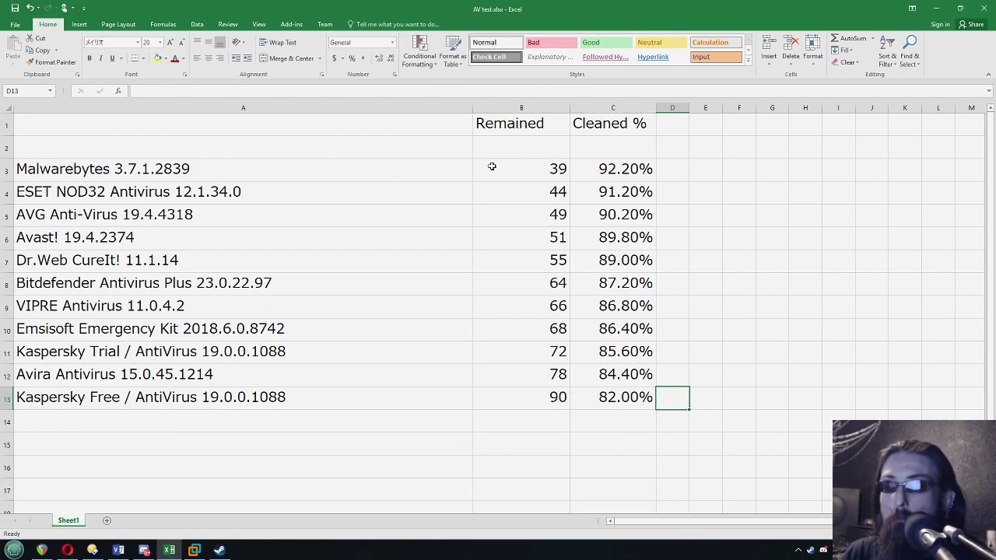
Review the ranked antivirus results row by row, from Malwarebytes down to Emsisoft Emergency Kit, checking each product's Cleaned %.
left_click(646, 171)
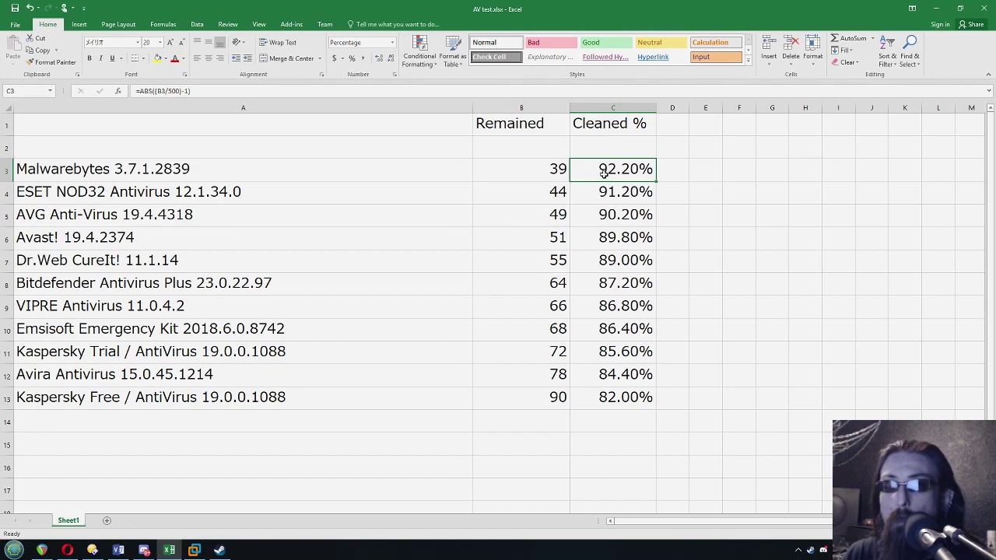
left_click(431, 190)
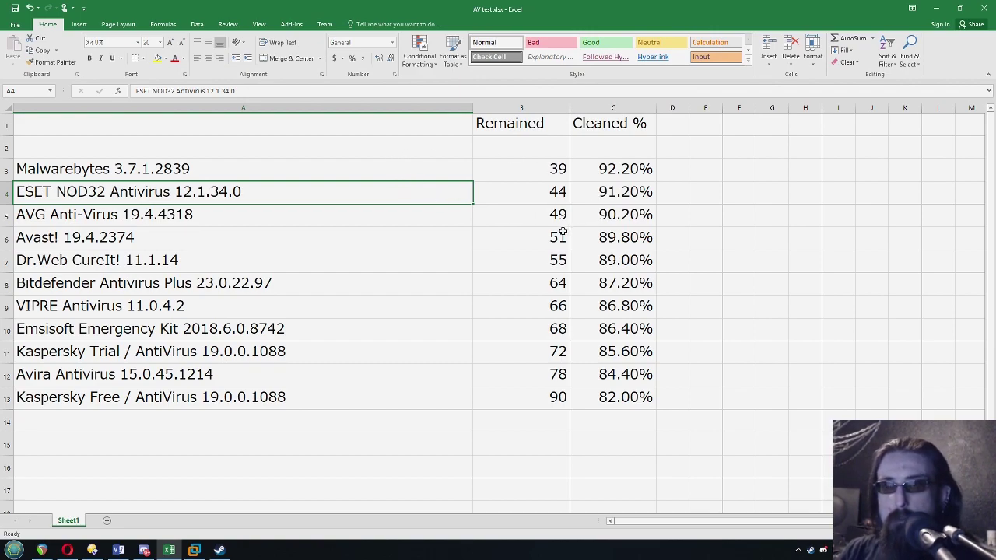
left_click(216, 220)
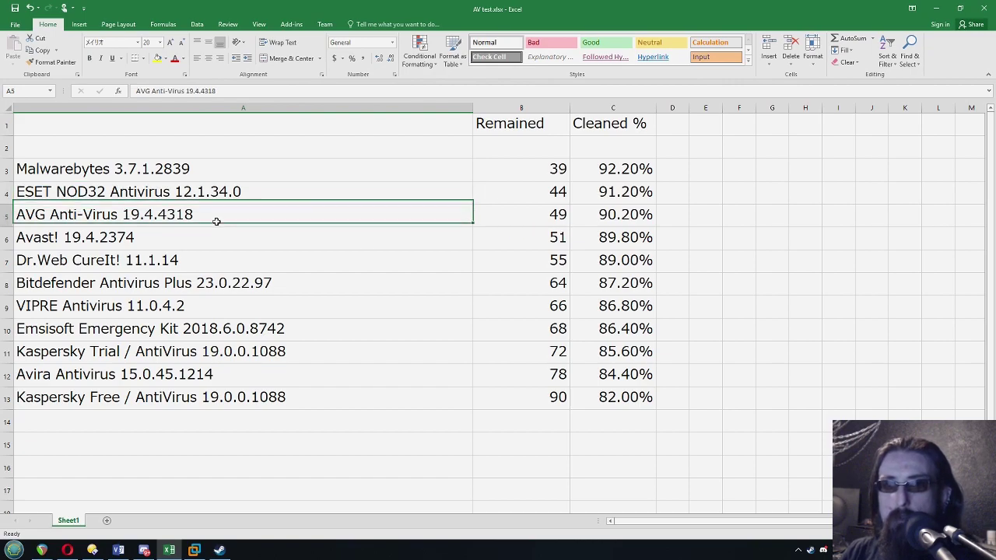
left_click(105, 238)
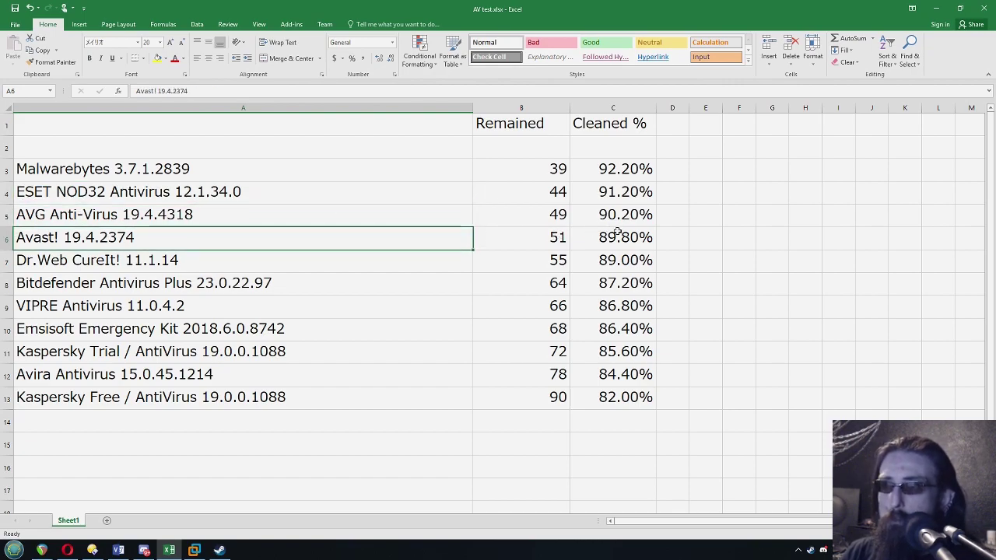
left_click_drag(620, 230, 620, 221)
left_click(661, 224)
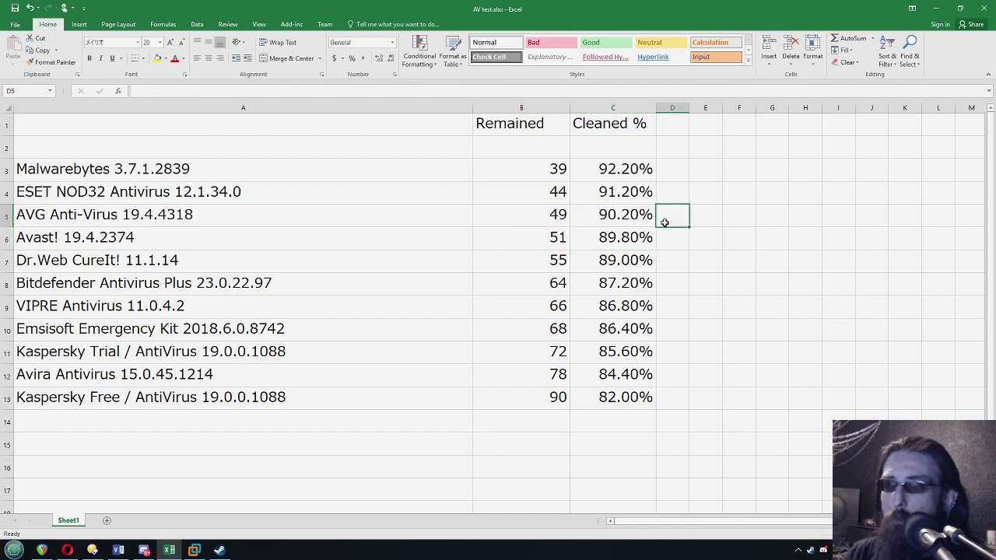
left_click(618, 256)
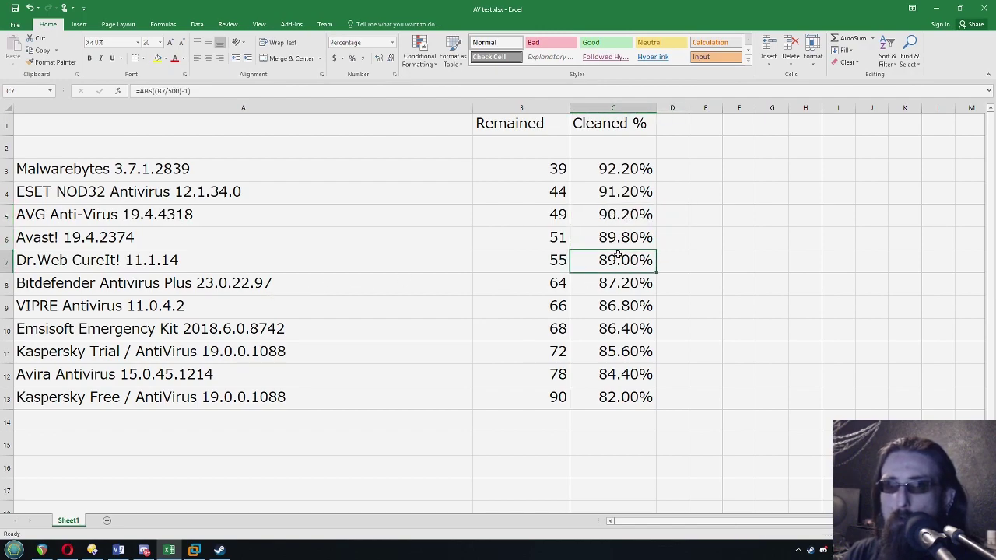
left_click(45, 265)
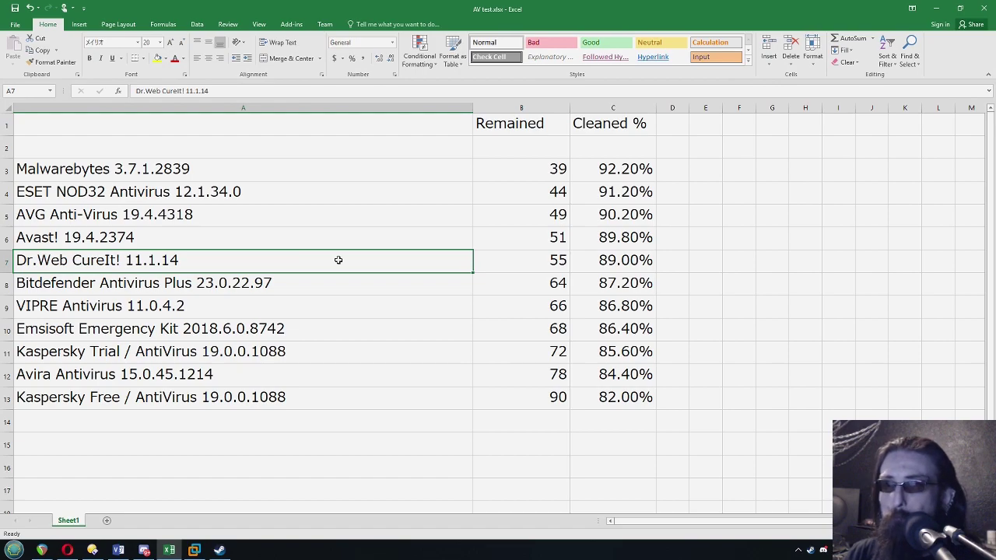
left_click(596, 262)
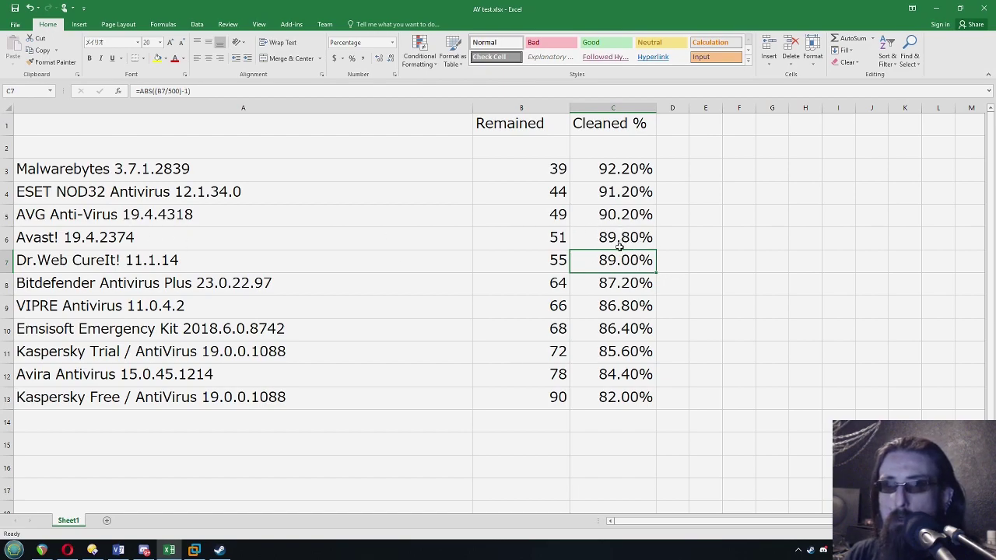
left_click(344, 282)
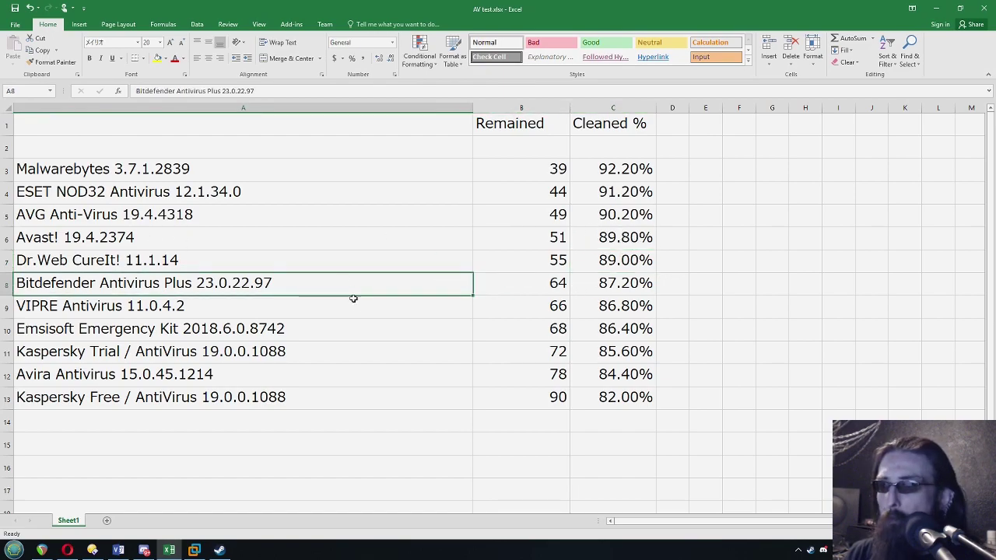
left_click(602, 283)
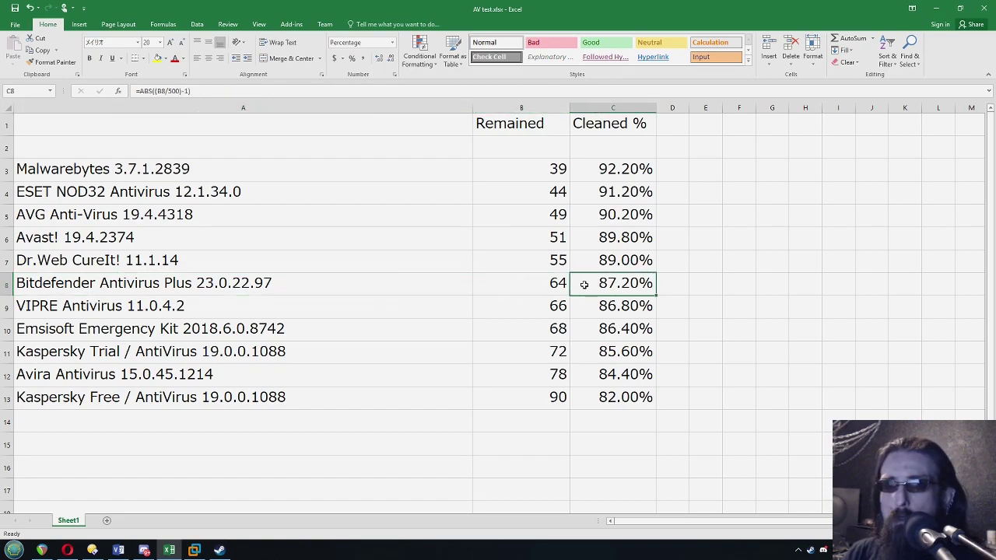
left_click(408, 311)
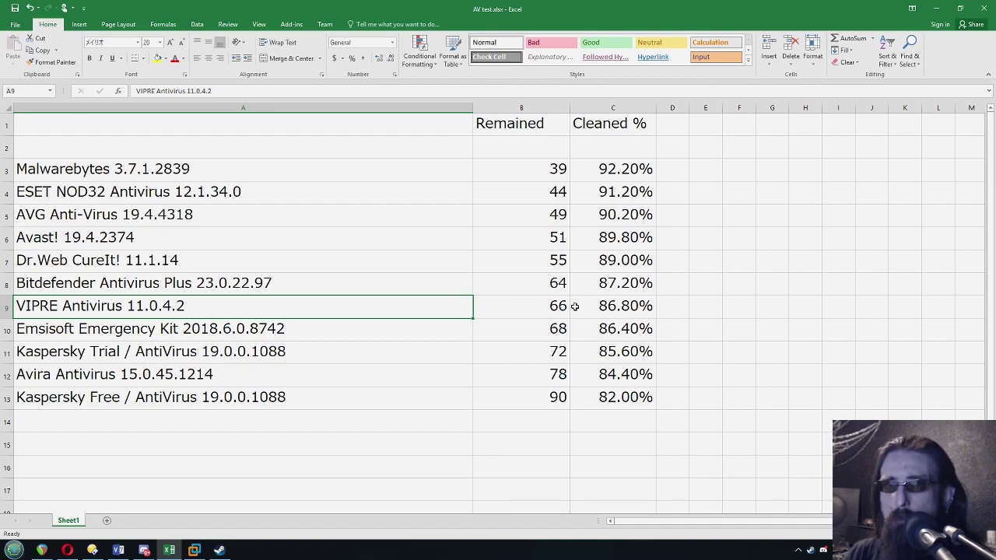
left_click(56, 331)
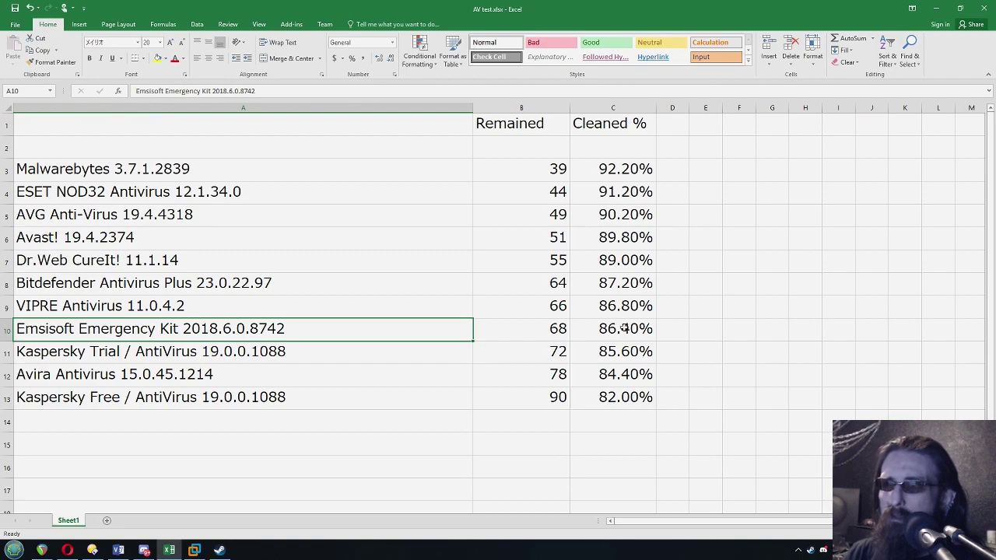
left_click(630, 329)
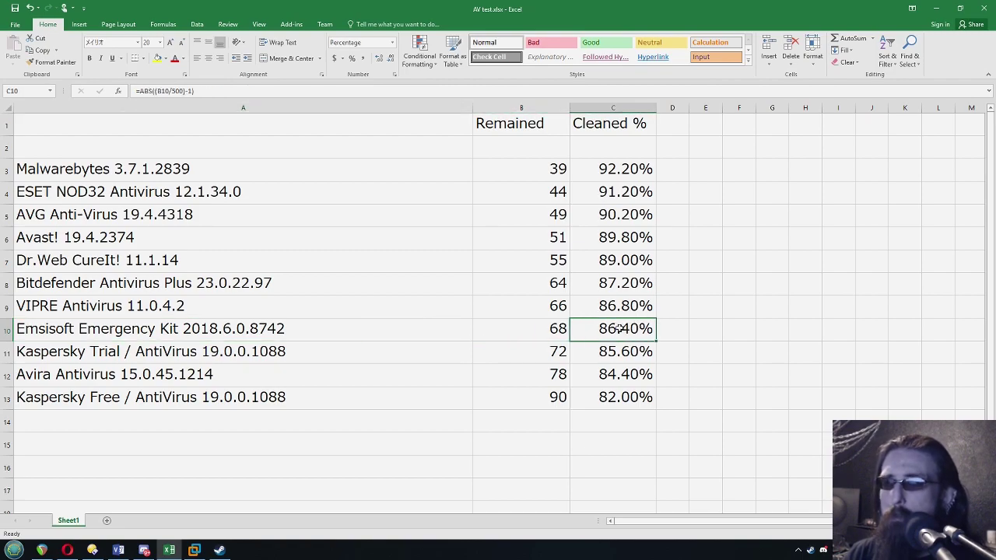
left_click(706, 400)
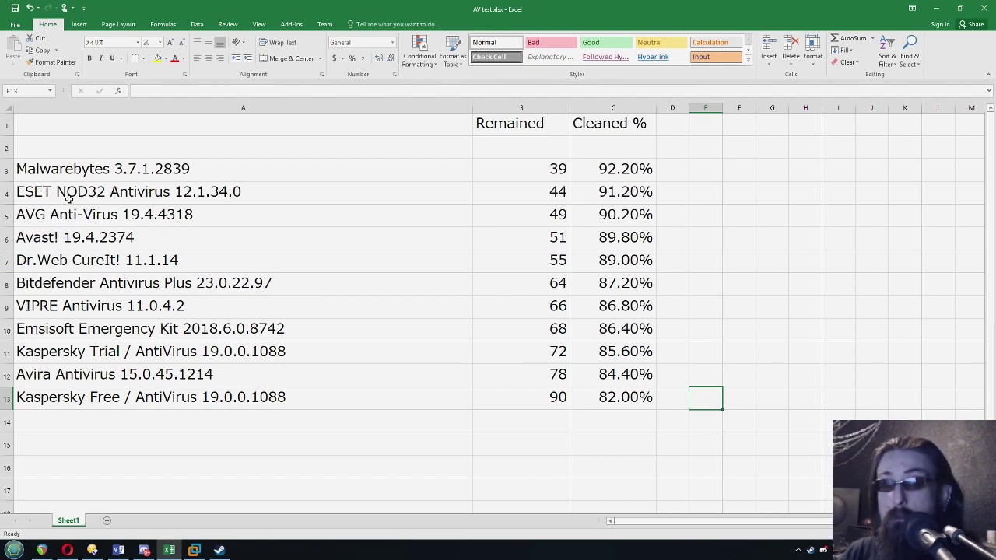
Compare the Malwarebytes and ESET NOD32 Antivirus rows by product version and Cleaned %.
left_click(47, 191)
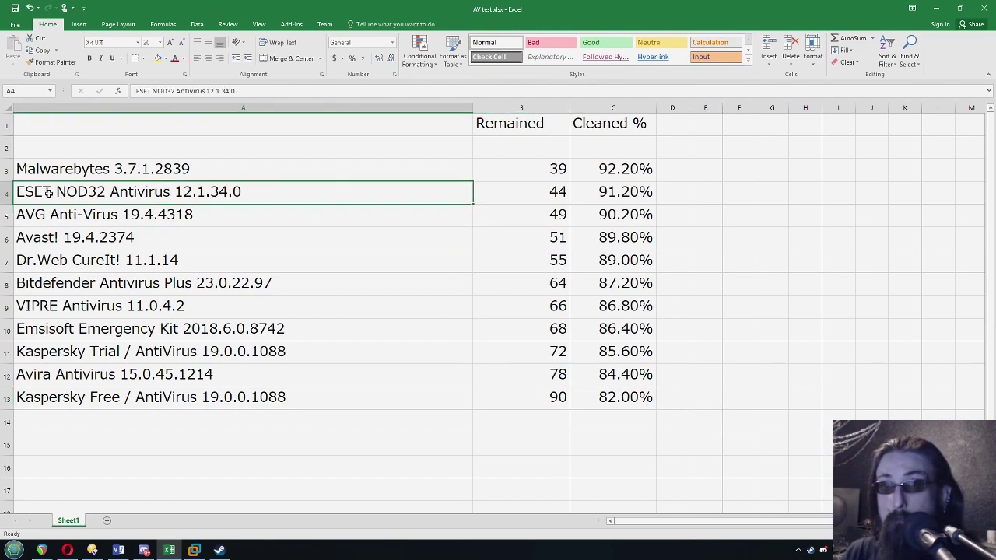
left_click(58, 172)
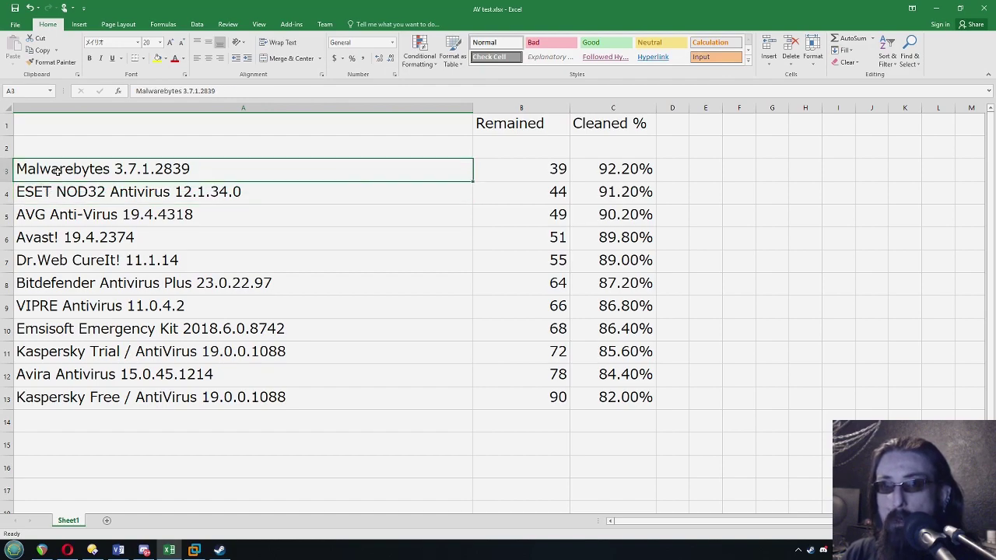
double_click(105, 170)
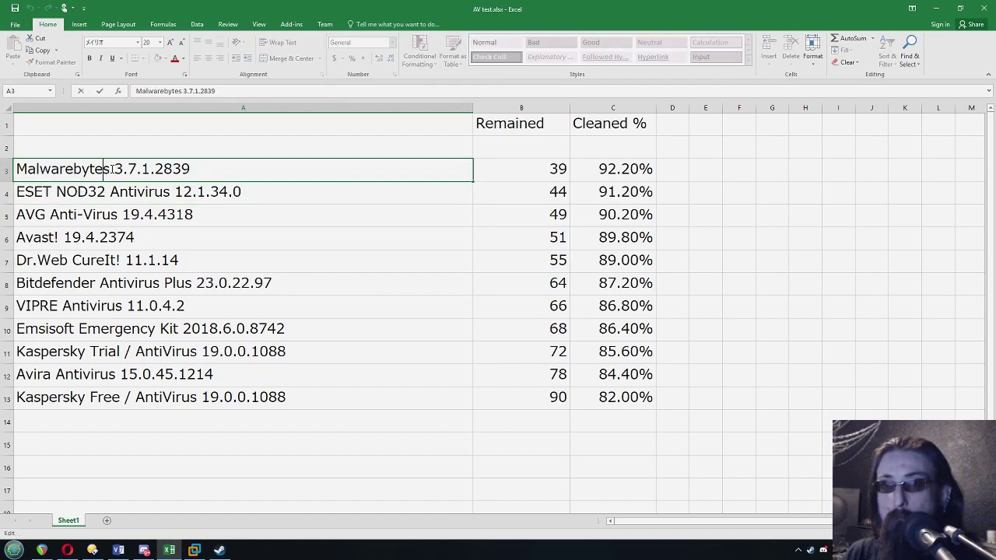
left_click(132, 148)
left_click(150, 167)
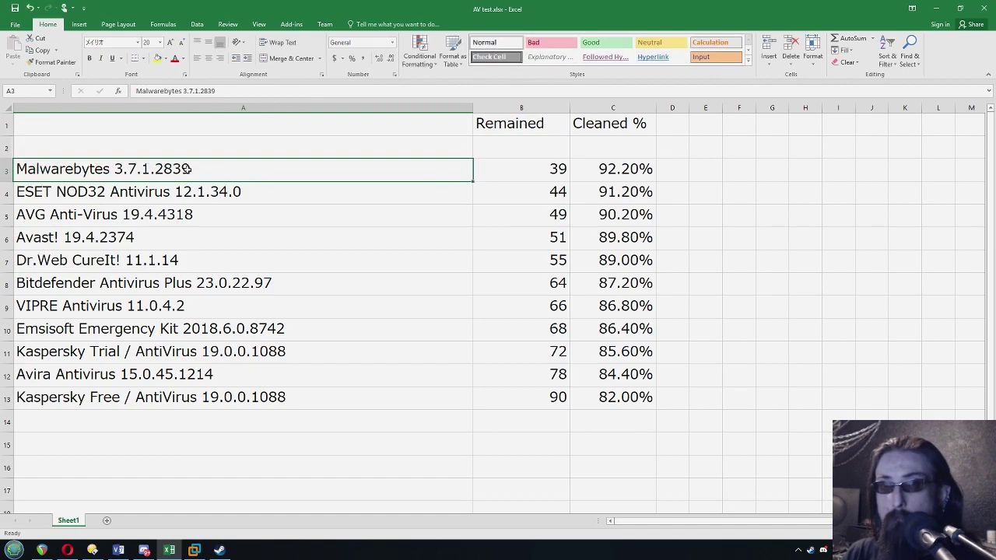
left_click(262, 190)
left_click(252, 172)
left_click(264, 191)
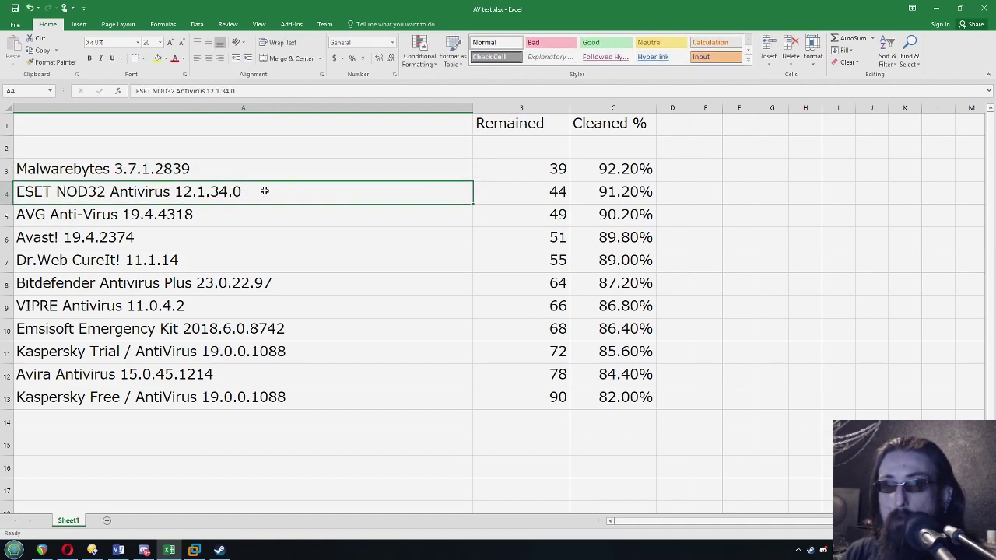
left_click(613, 177)
left_click(604, 190)
left_click(607, 168)
left_click(604, 188)
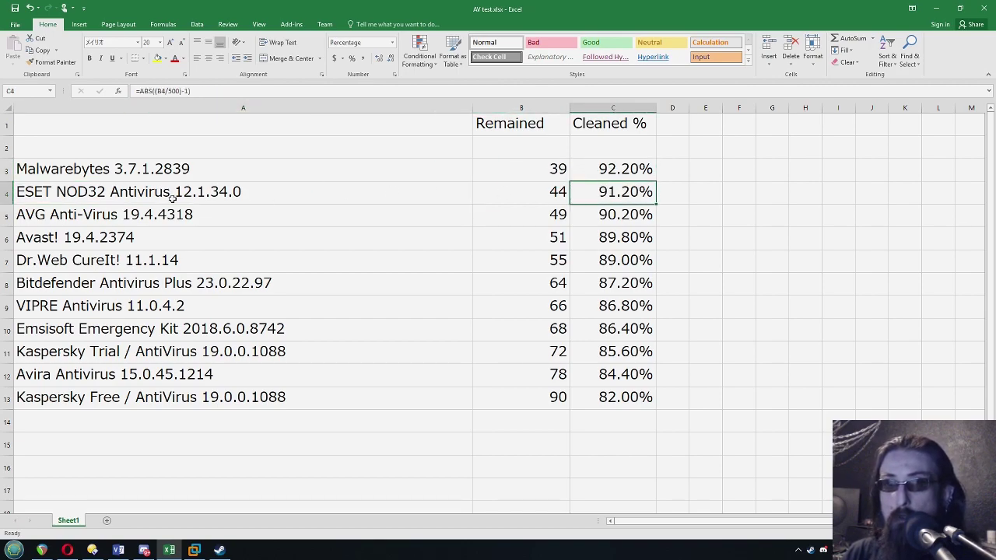
left_click(681, 187)
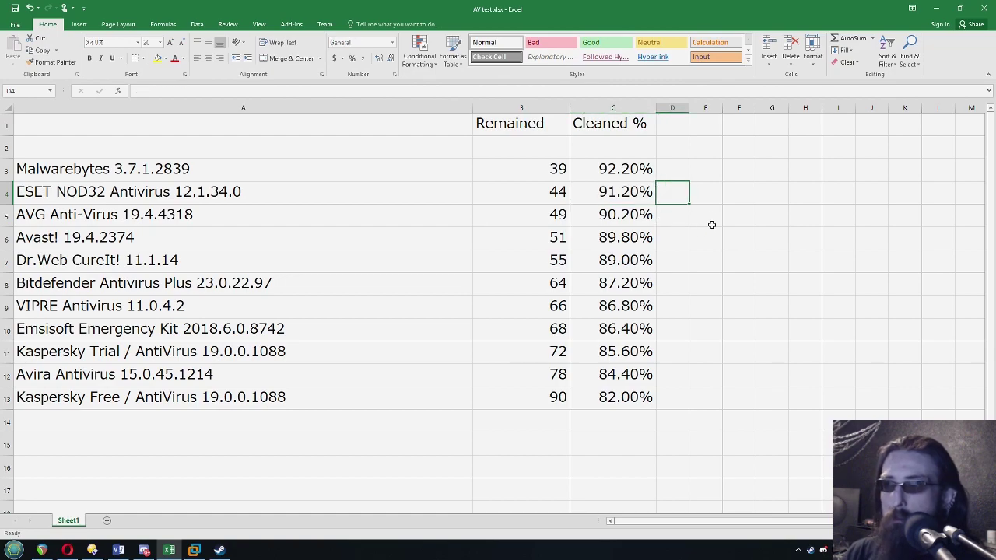
left_click(706, 193)
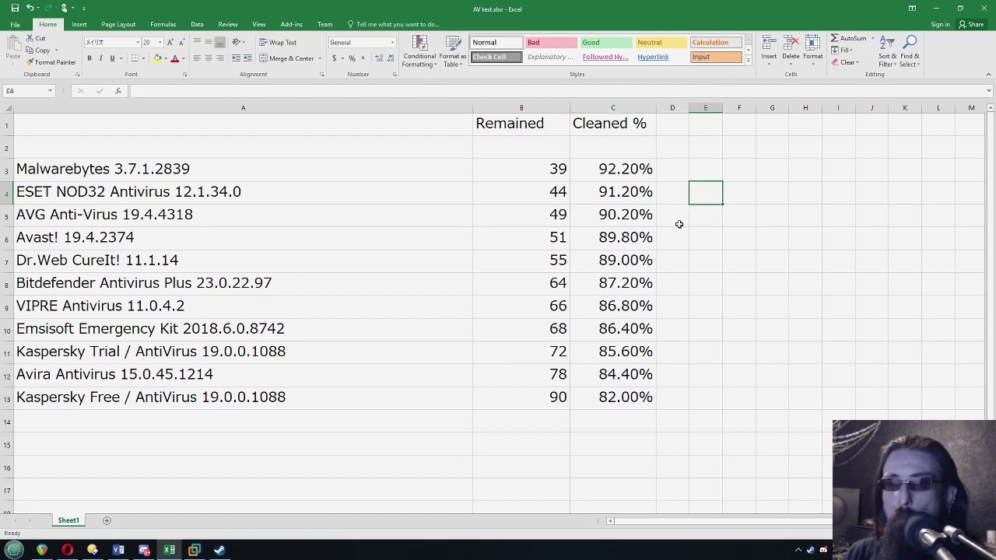
Look over the full Remained and Cleaned % columns for all tested antivirus products.
left_click_drag(523, 171, 537, 397)
left_click(622, 176)
left_click_drag(621, 186, 627, 375)
left_click(706, 170)
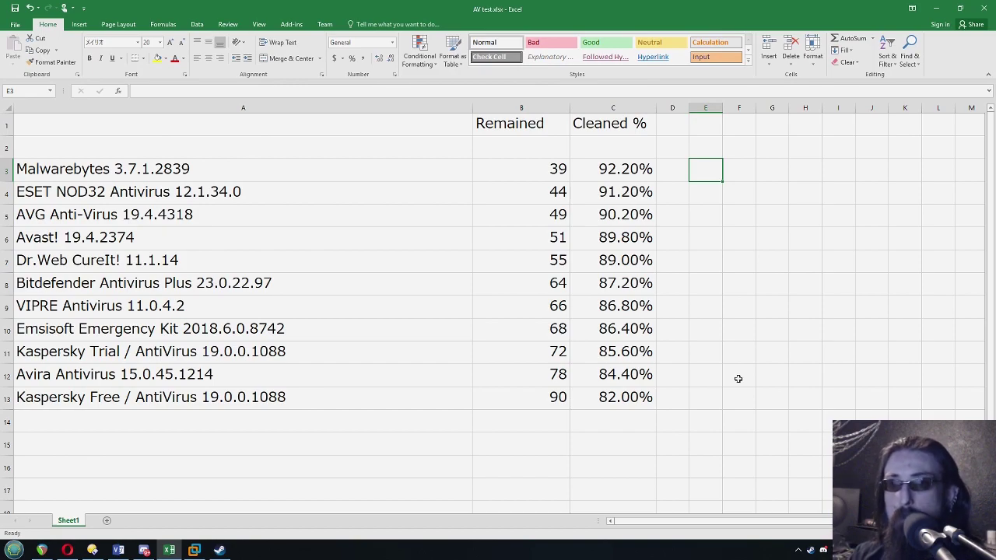
left_click(703, 403)
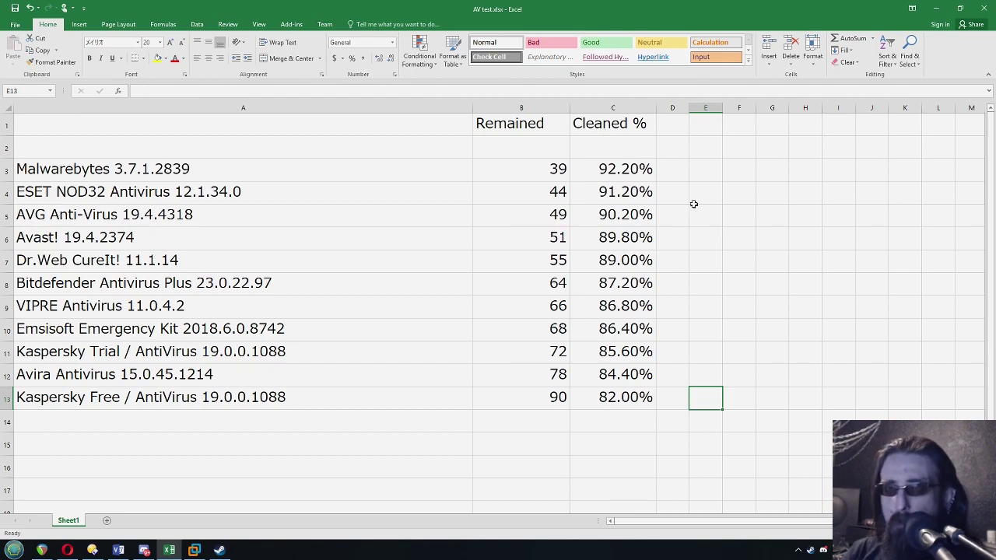
Compare the ESET NOD32 Antivirus row with the AVG and Avast! rows, checking their product versions and Cleaned % values.
left_click(298, 198)
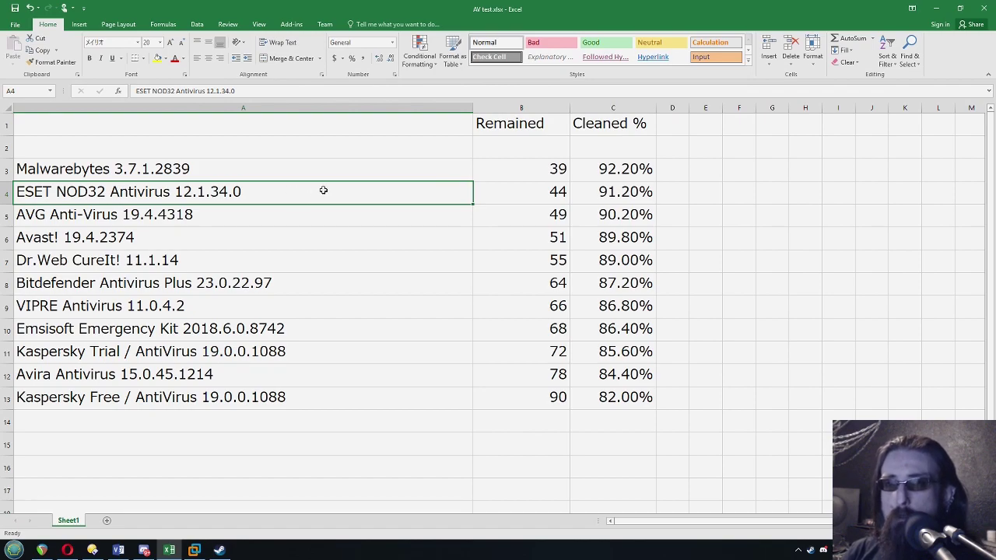
left_click(682, 193)
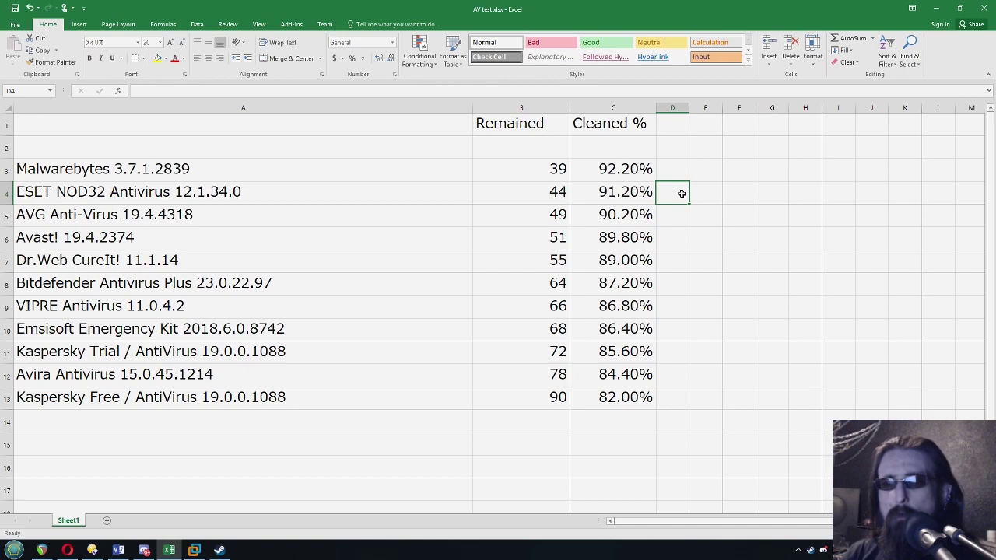
left_click(238, 191)
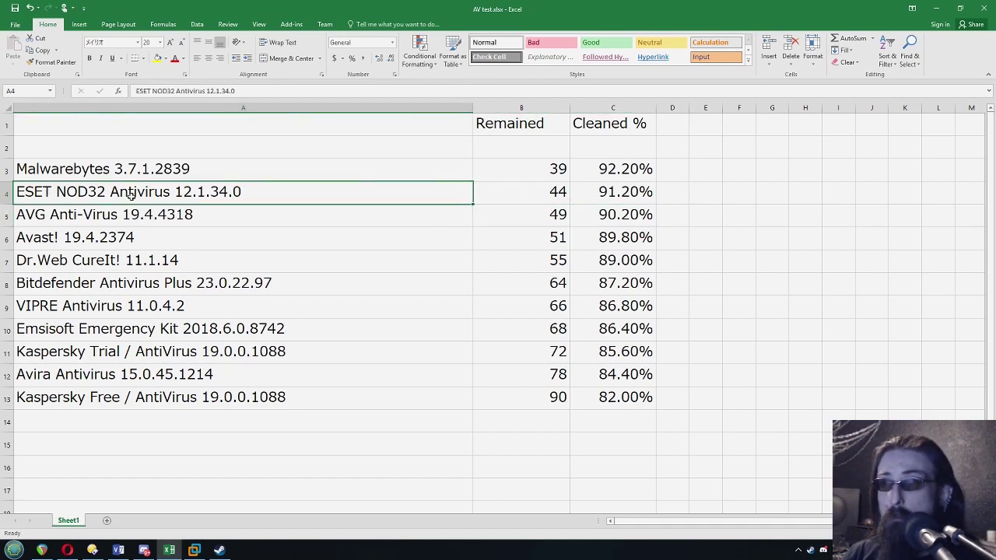
left_click(717, 196)
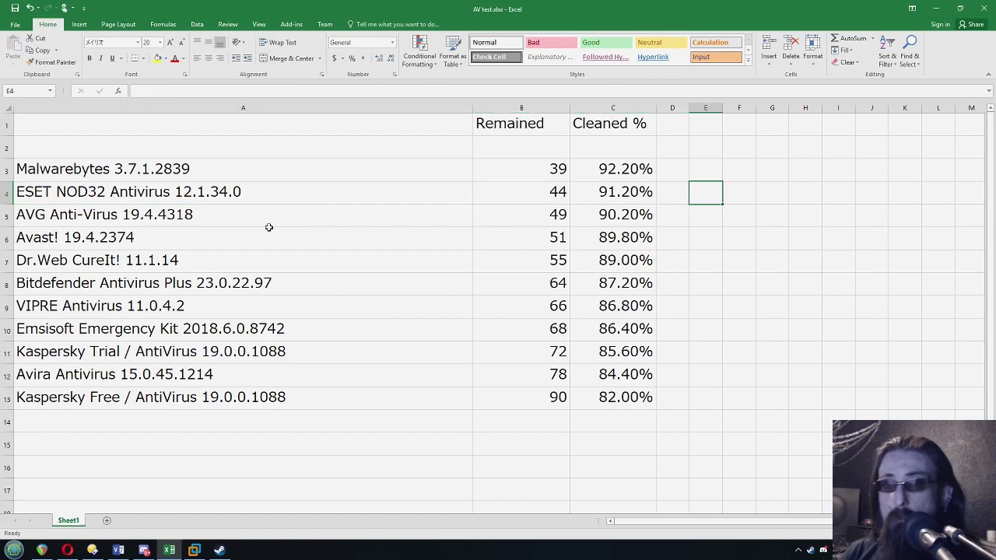
left_click_drag(247, 214, 227, 235)
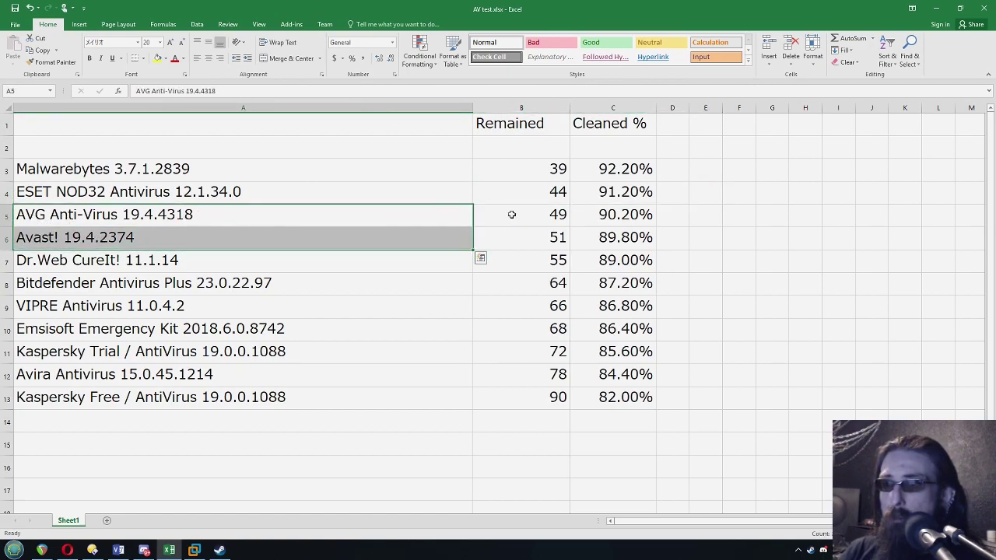
left_click_drag(637, 212, 650, 236)
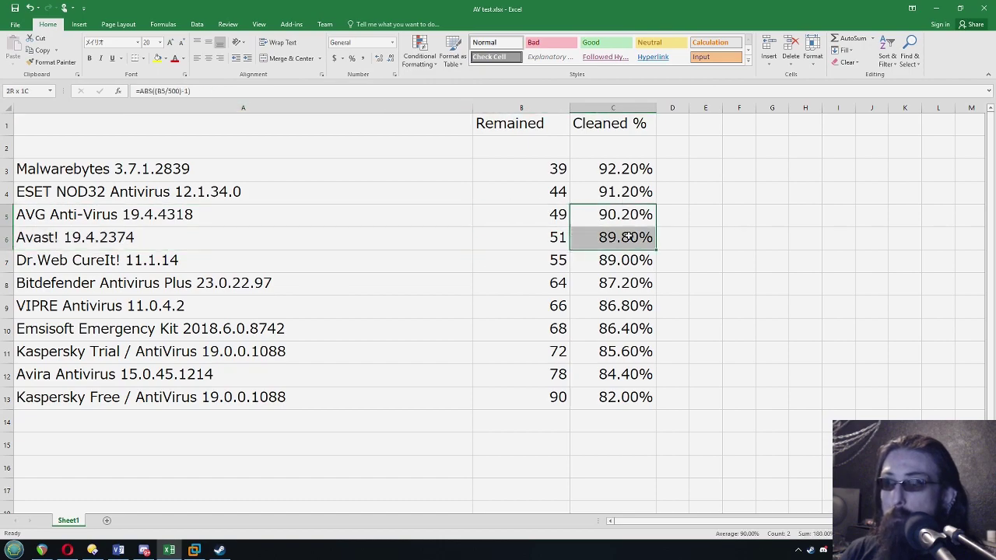
left_click(688, 210)
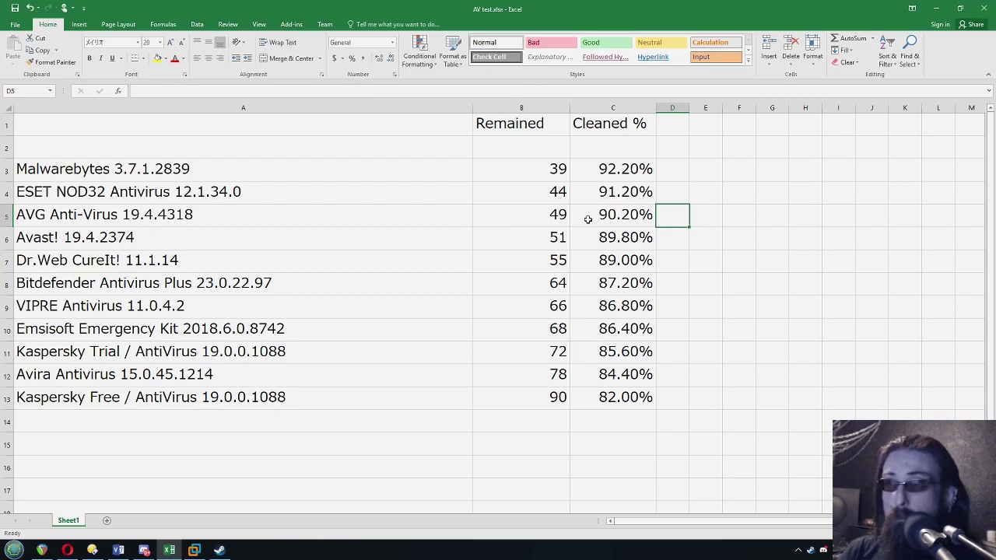
left_click(616, 207)
left_click(679, 214)
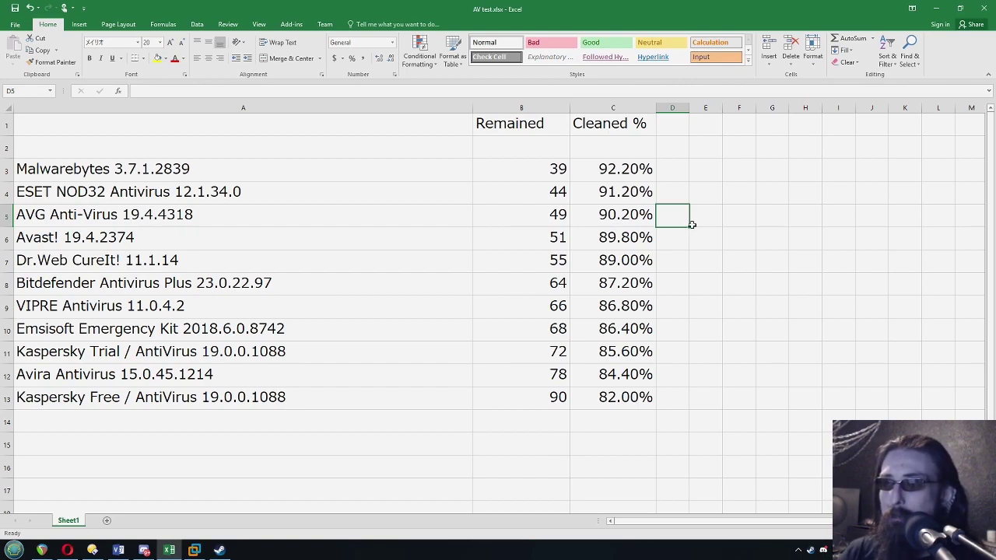
left_click(698, 191)
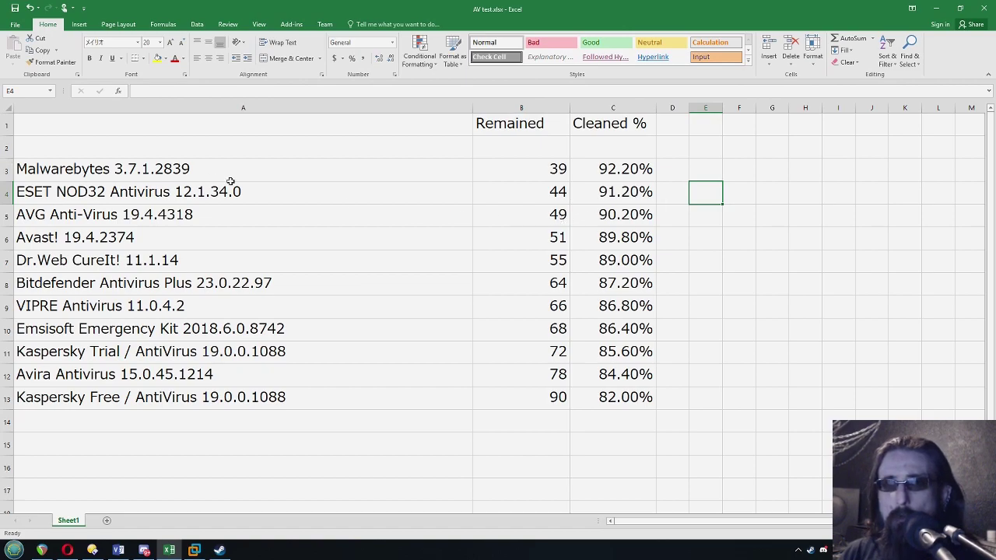
Compare the top-ranked Malwarebytes row against the ESET NOD32, AVG and Avast! rows.
left_click(69, 170)
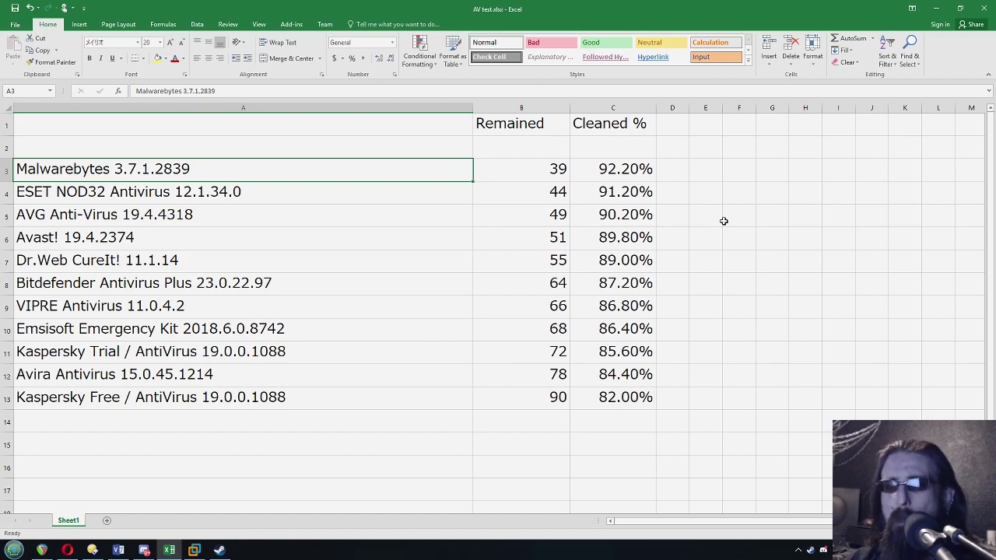
left_click(745, 191)
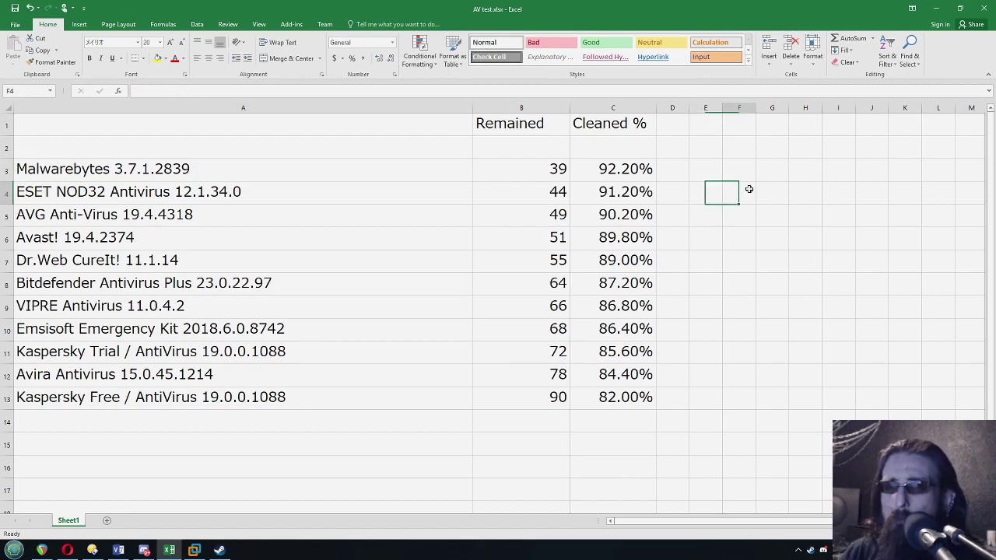
left_click(76, 173)
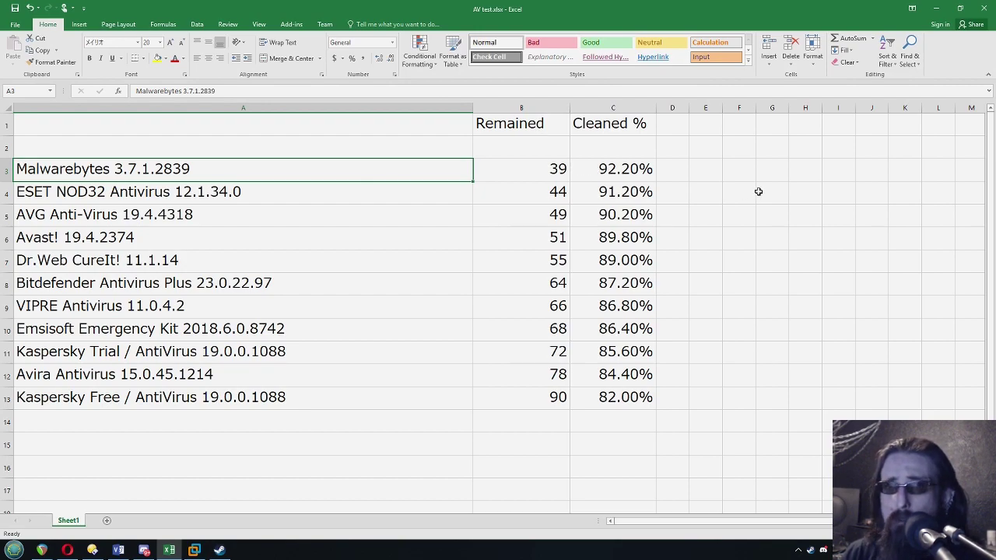
left_click_drag(231, 236, 212, 194)
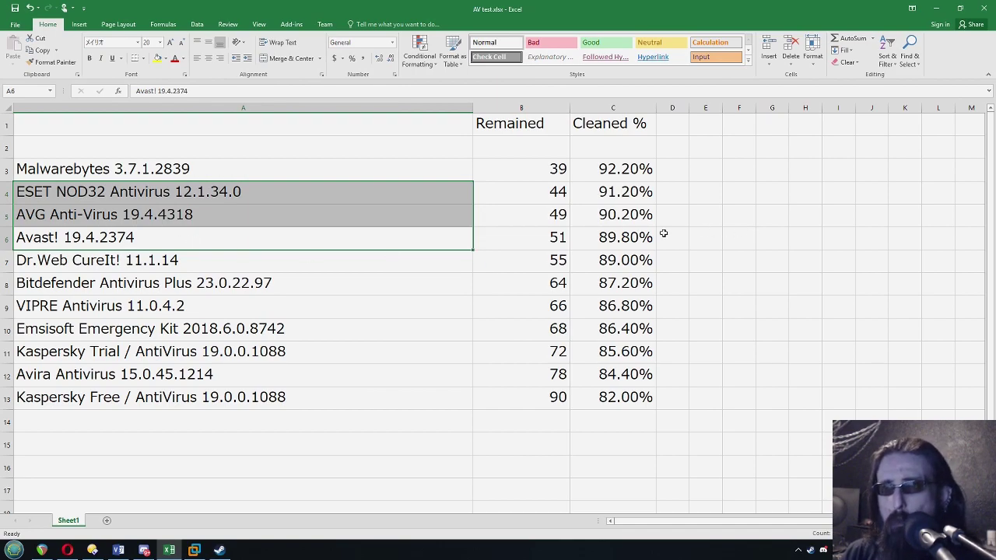
left_click(672, 235)
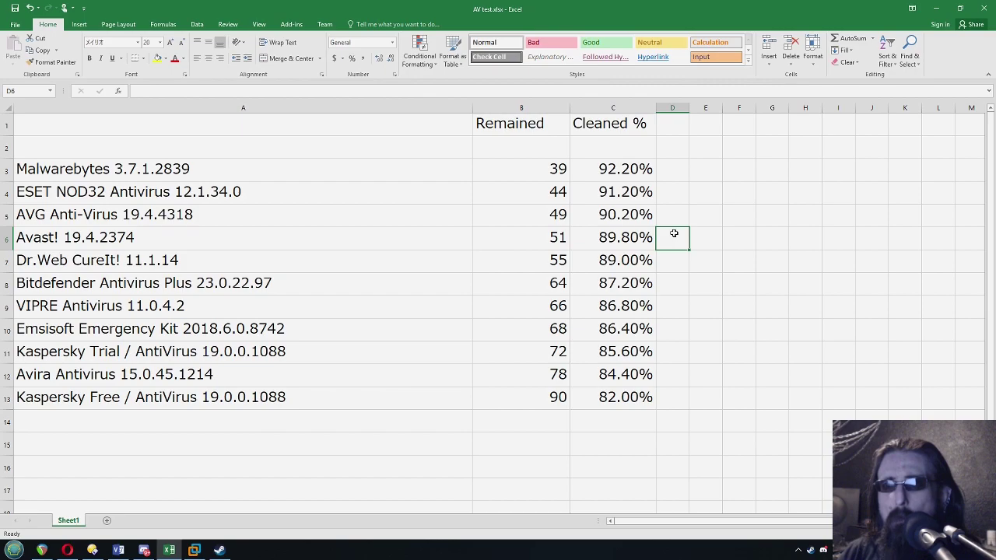
left_click(118, 168)
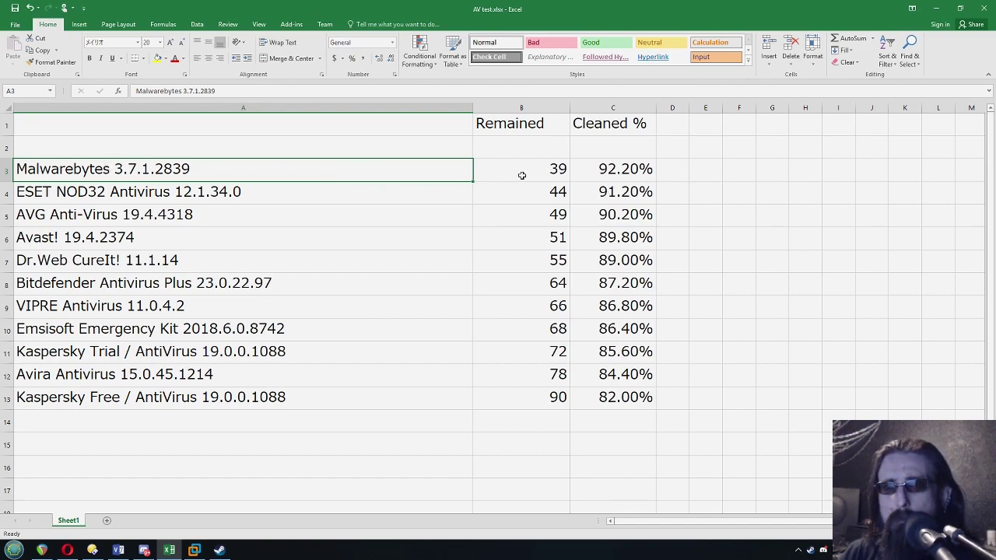
left_click(715, 169)
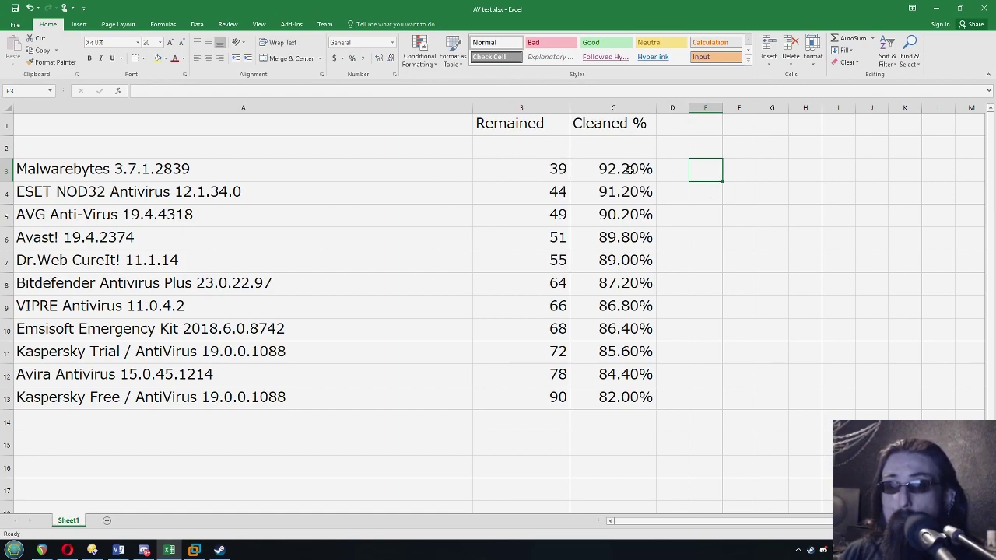
Compare the Kaspersky Free and Kaspersky Trial rows by their Remained and Cleaned % values.
left_click(681, 417)
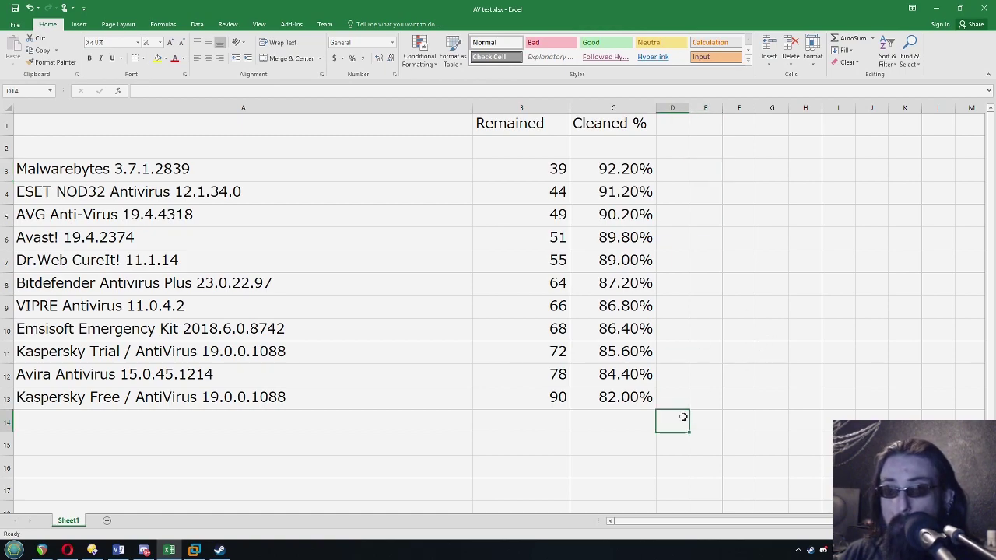
left_click(188, 407)
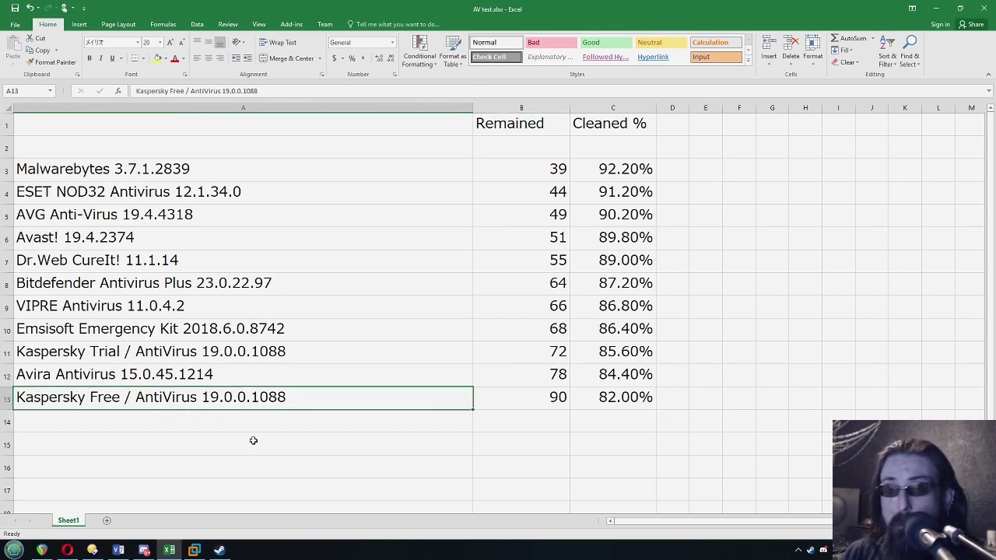
left_click(616, 401)
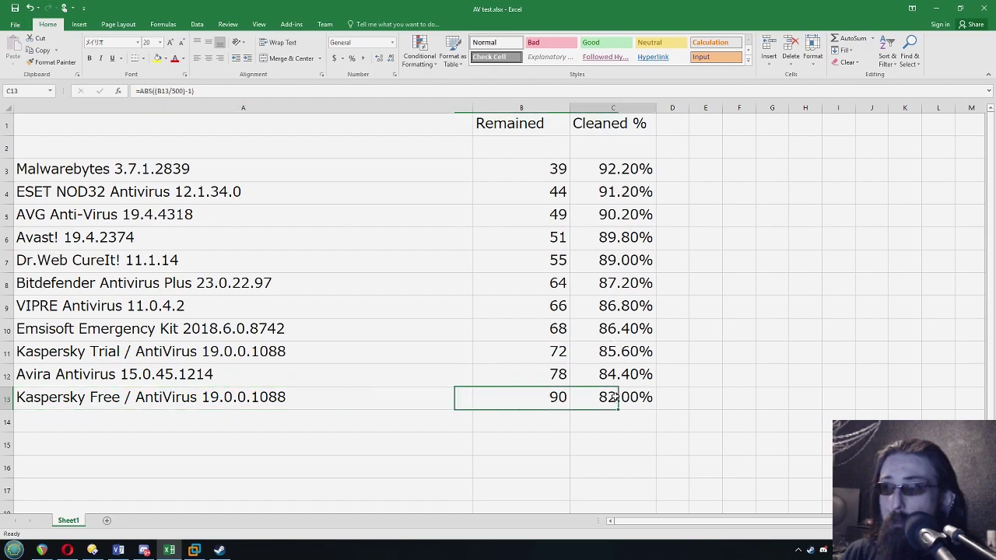
left_click(619, 350)
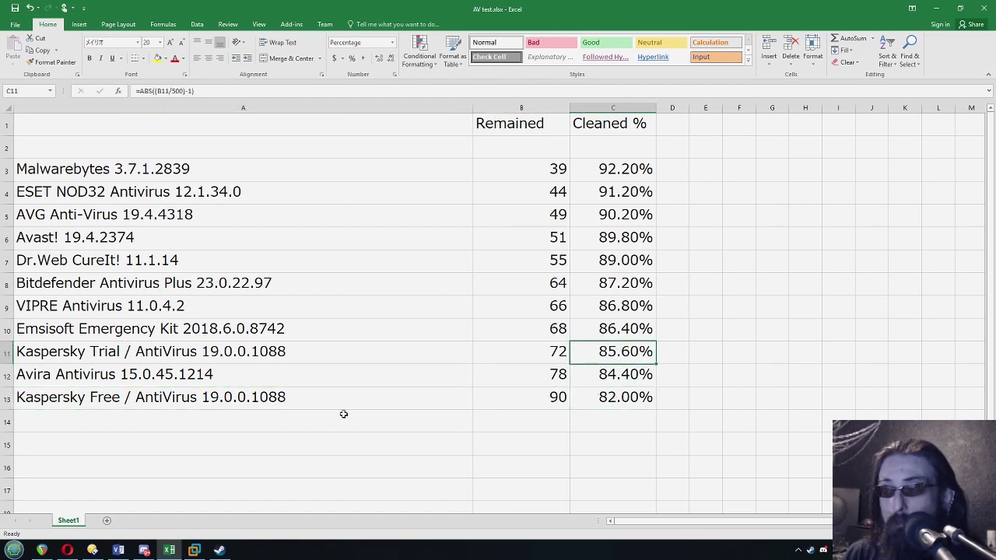
left_click(539, 396)
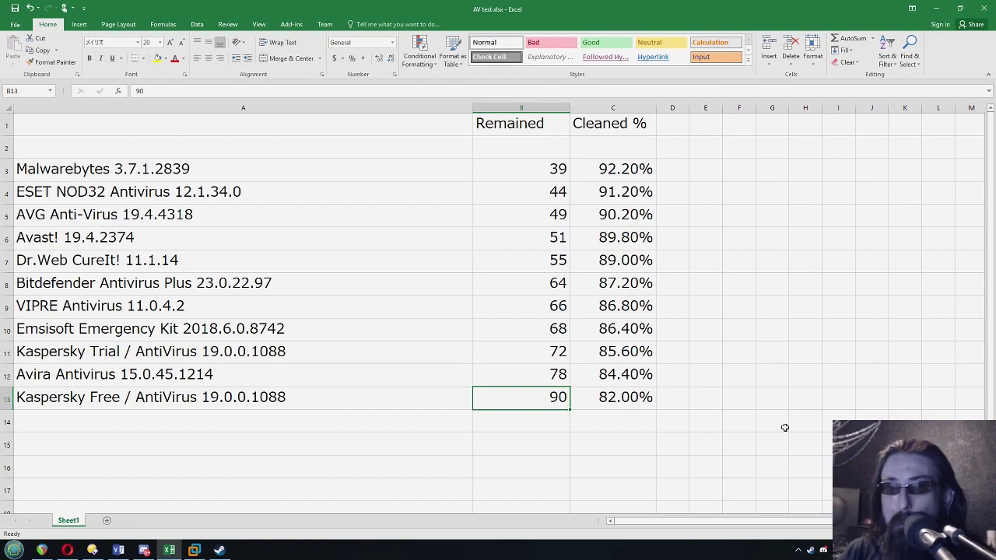
left_click(300, 354)
left_click(529, 356)
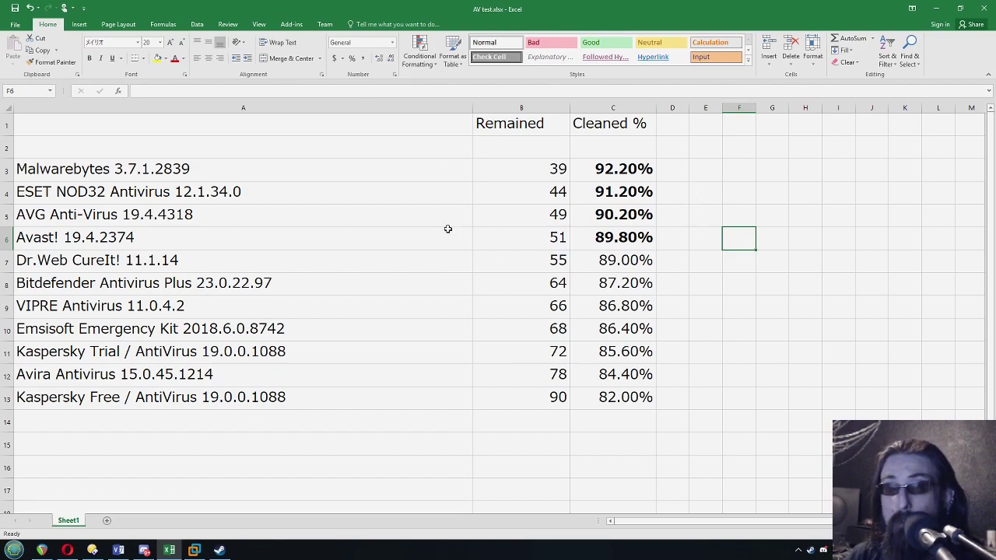
left_click(707, 240)
left_click(735, 239)
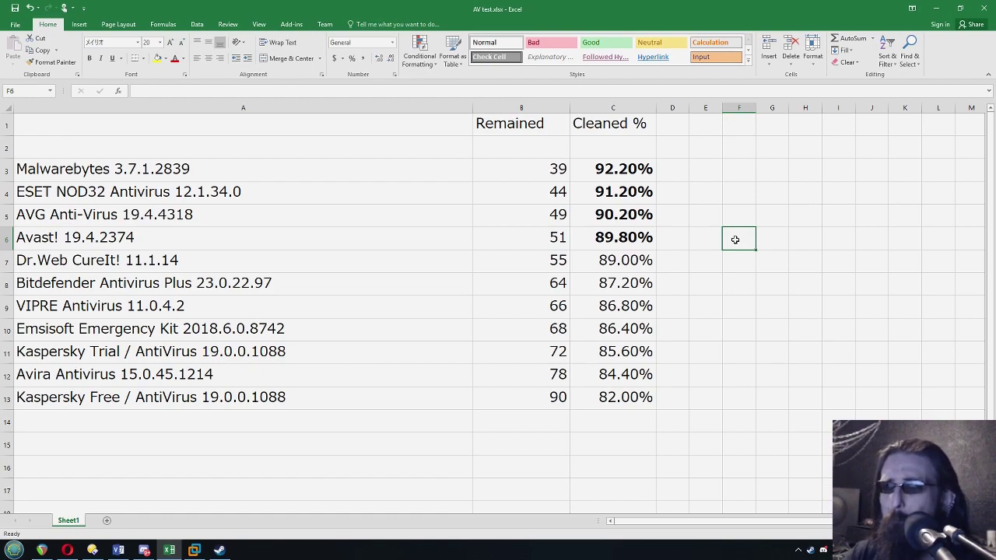
left_click(733, 211)
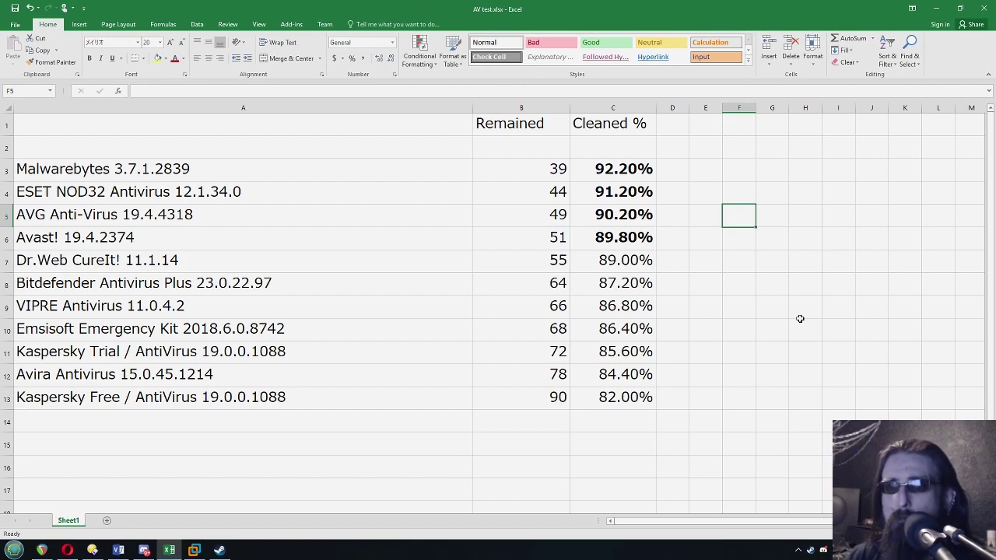
key("Down")
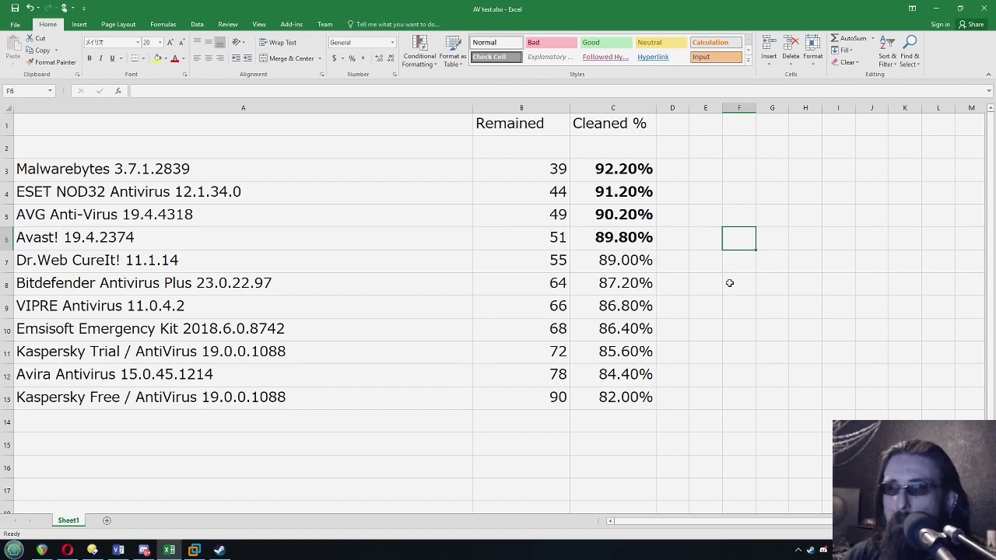